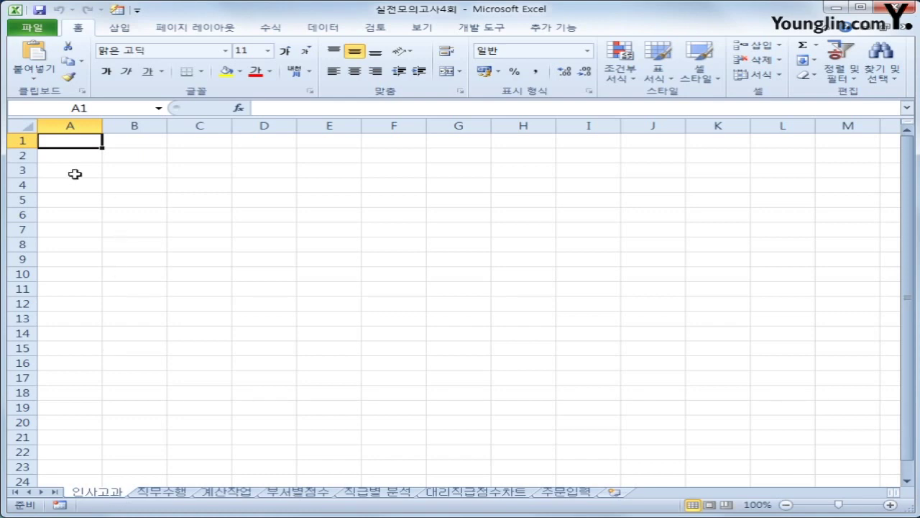
Start a Microsoft Query import at cell A3 using MS Access Database as the data source.
click(58, 169)
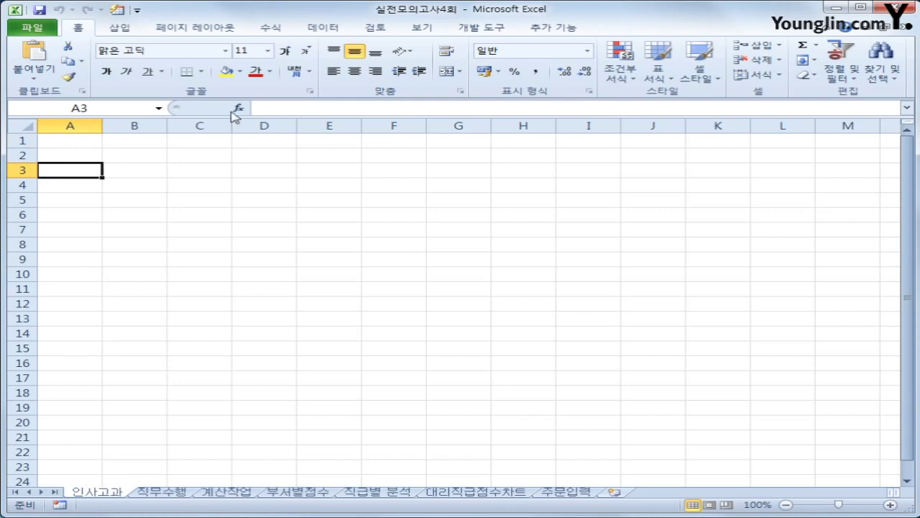
click(339, 29)
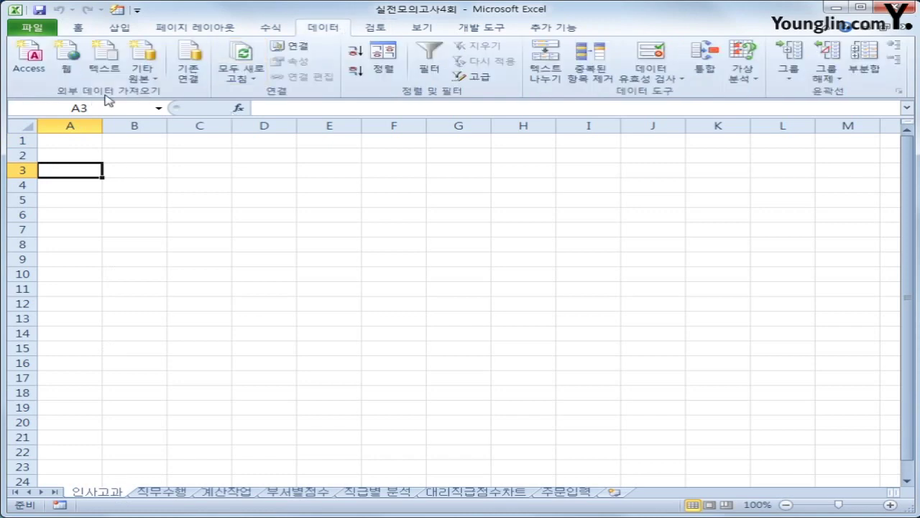
click(146, 77)
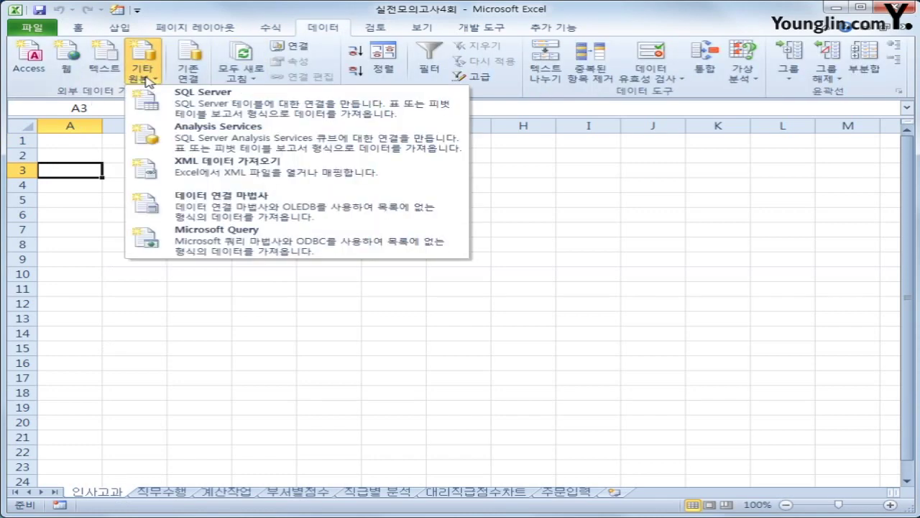
click(234, 249)
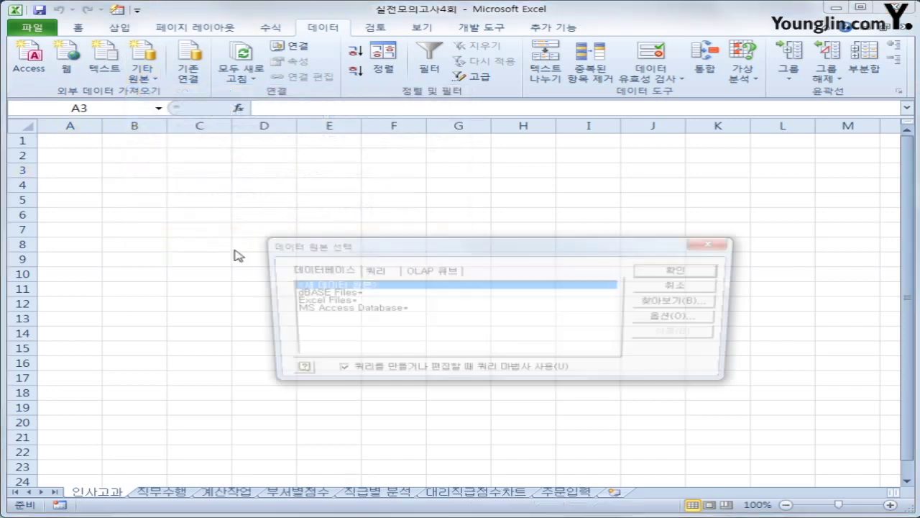
click(335, 310)
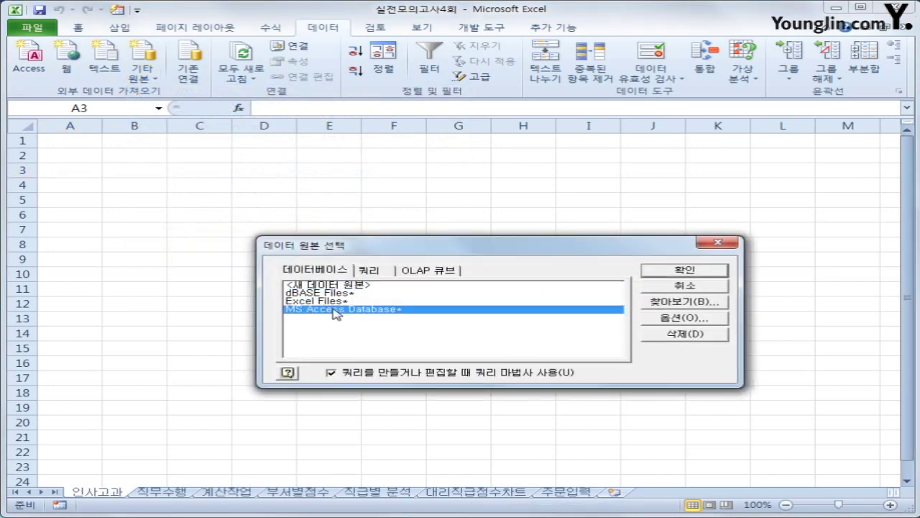
click(650, 271)
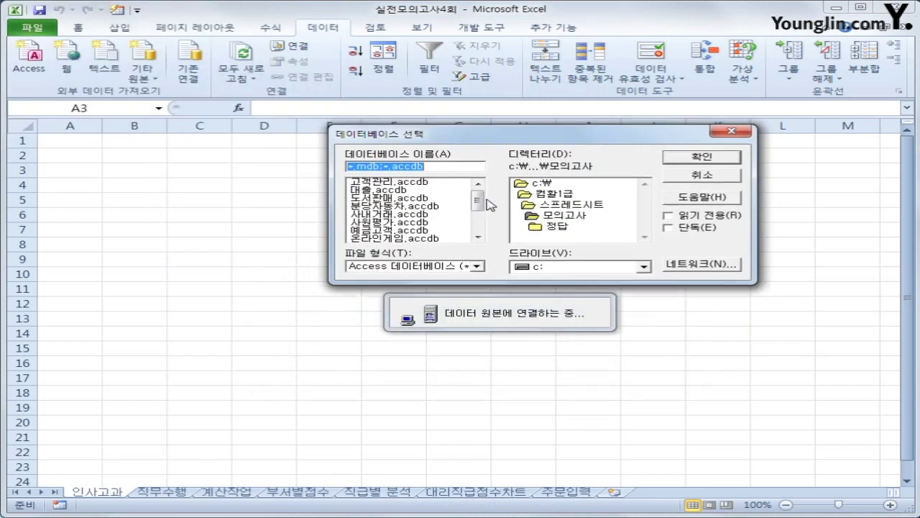
Connect the query to the database file 인사고과.accdb in the 모의고사 folder.
drag(478, 200, 480, 209)
click(446, 230)
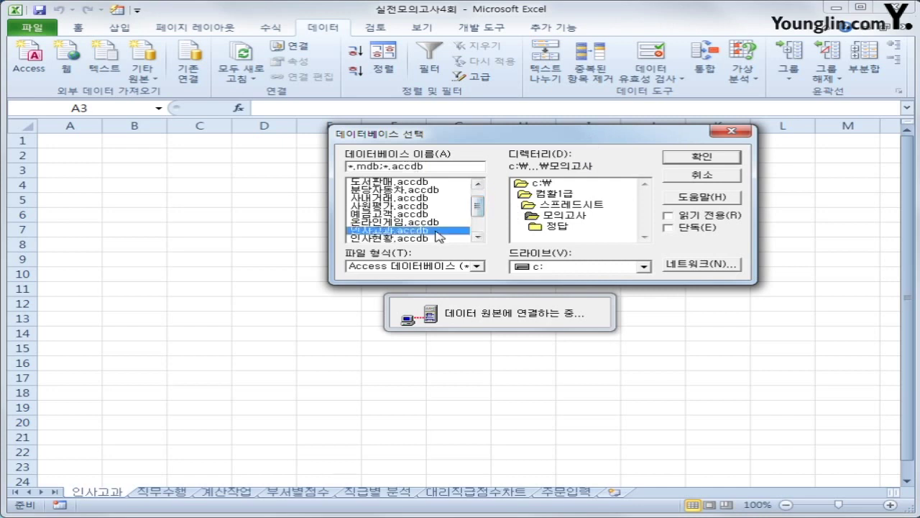
click(695, 158)
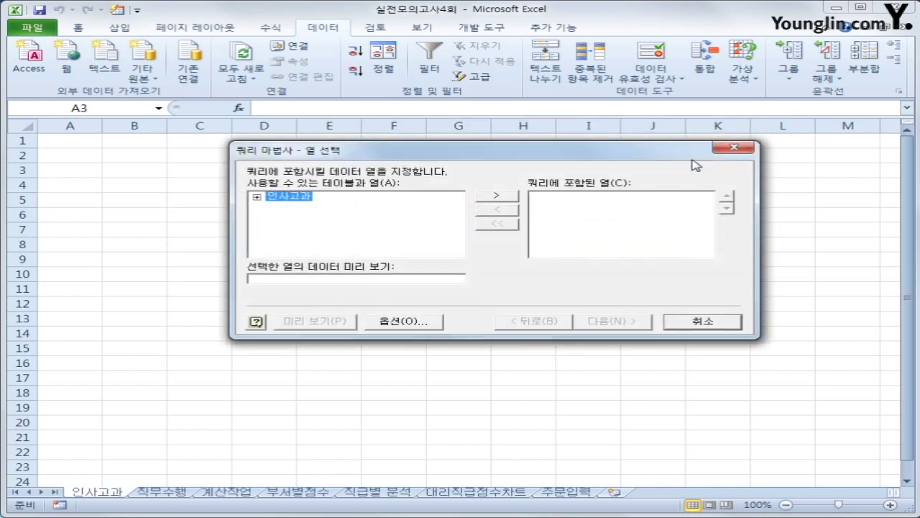
Include the 인사고과 columns 사번, 이름, 부서코드, 부서명, 직위, 입사일자, 직무수행능력, 이해판단력, 성실책임감 and 절충협조력 in the query.
double_click(285, 199)
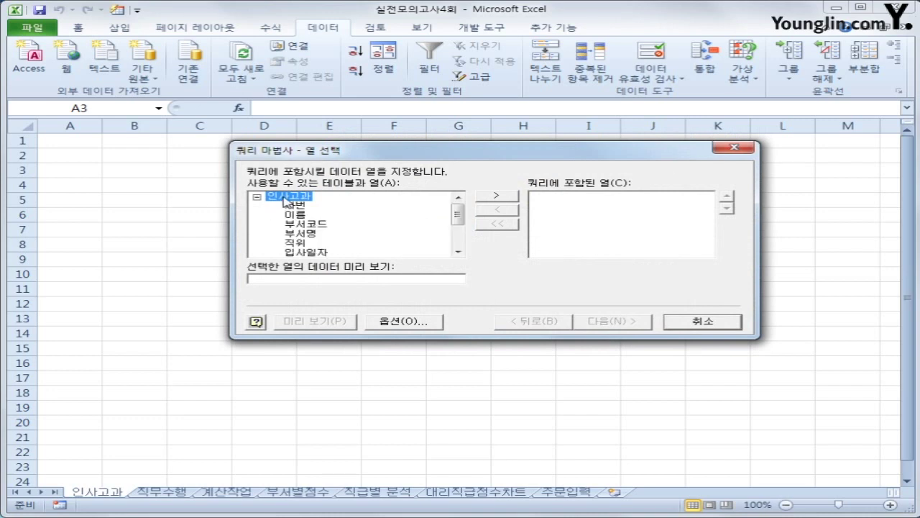
double_click(296, 206)
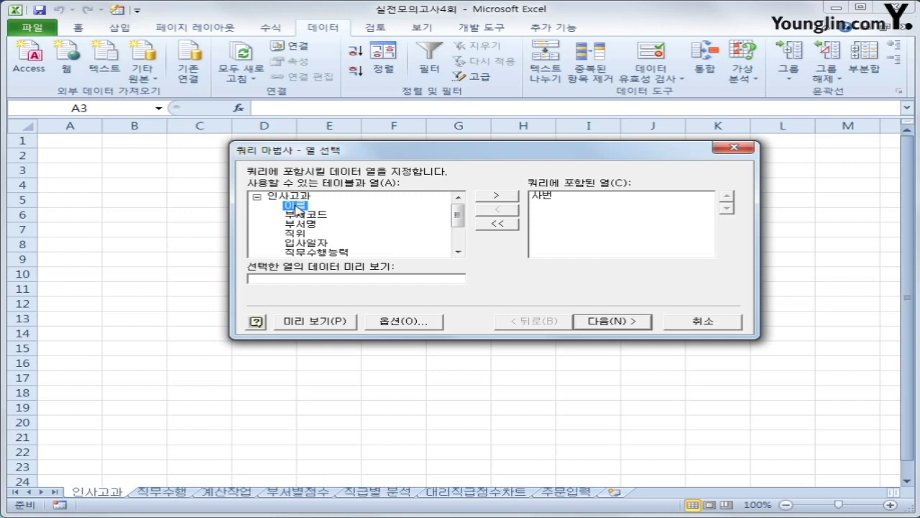
double_click(295, 207)
double_click(298, 208)
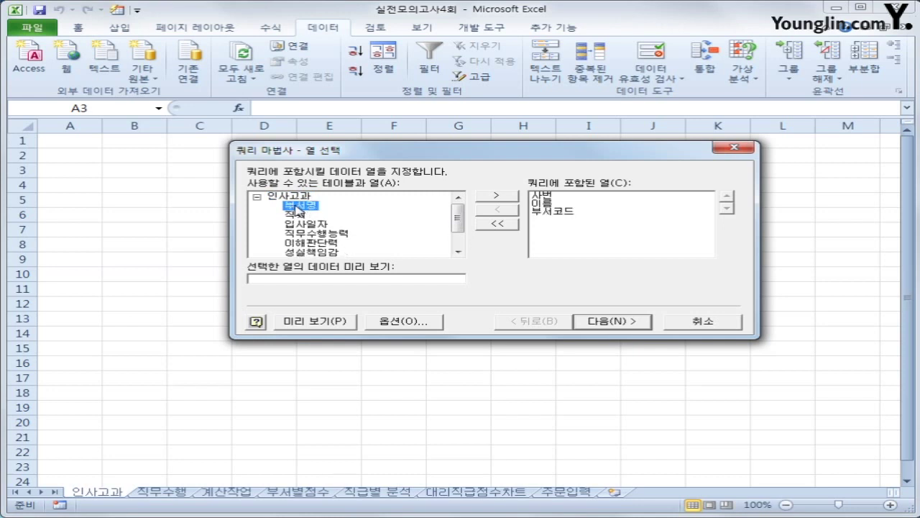
double_click(298, 207)
double_click(297, 207)
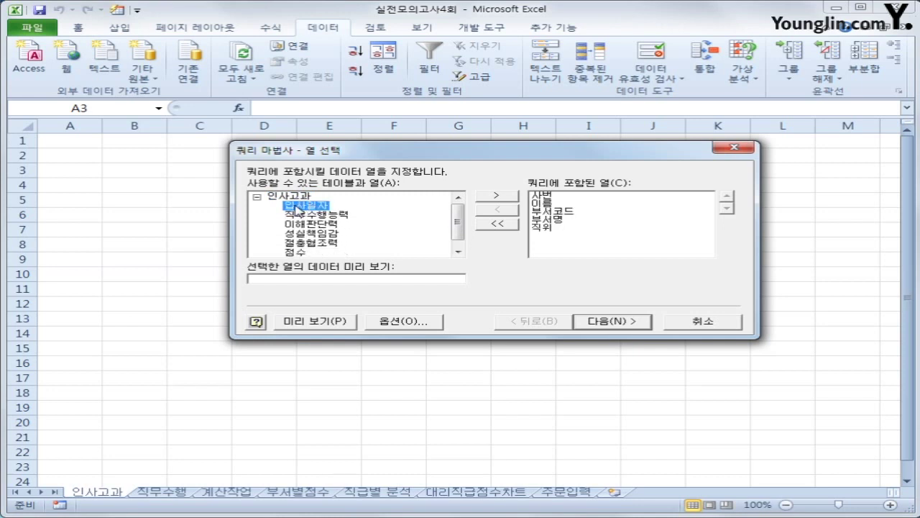
double_click(297, 207)
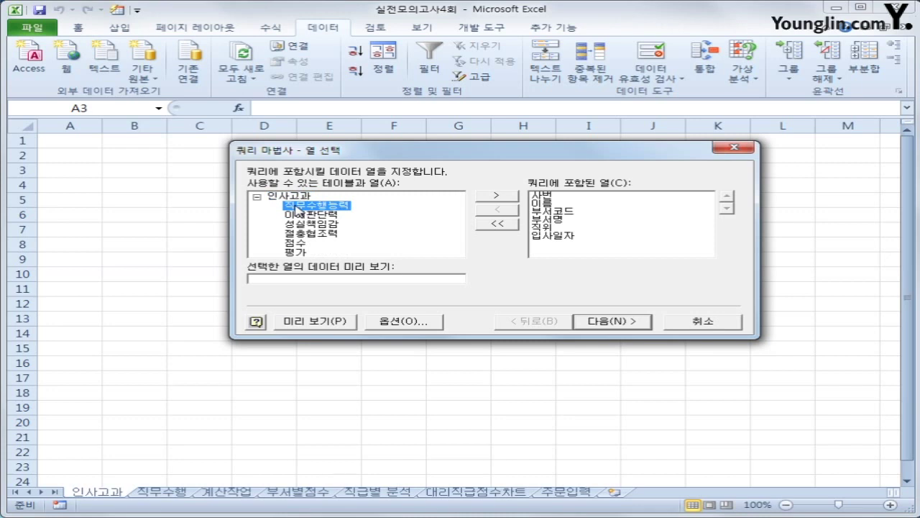
double_click(297, 207)
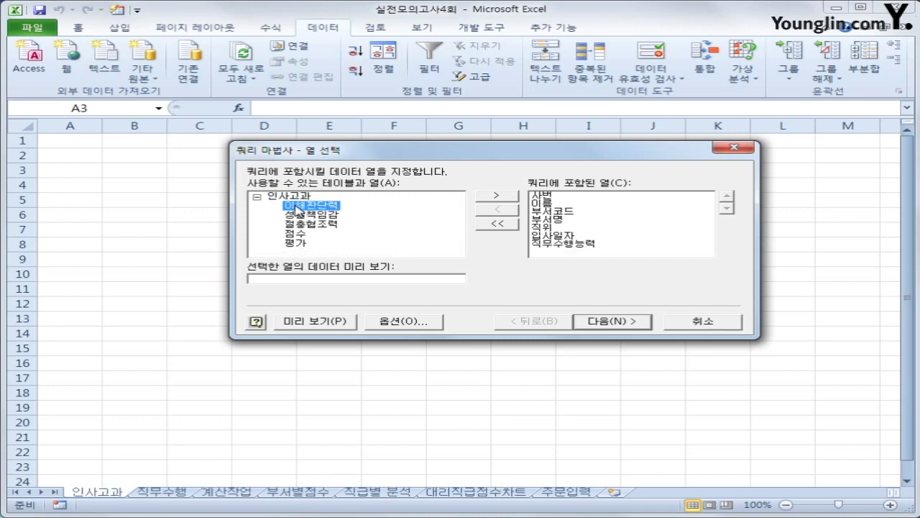
double_click(297, 207)
double_click(297, 207)
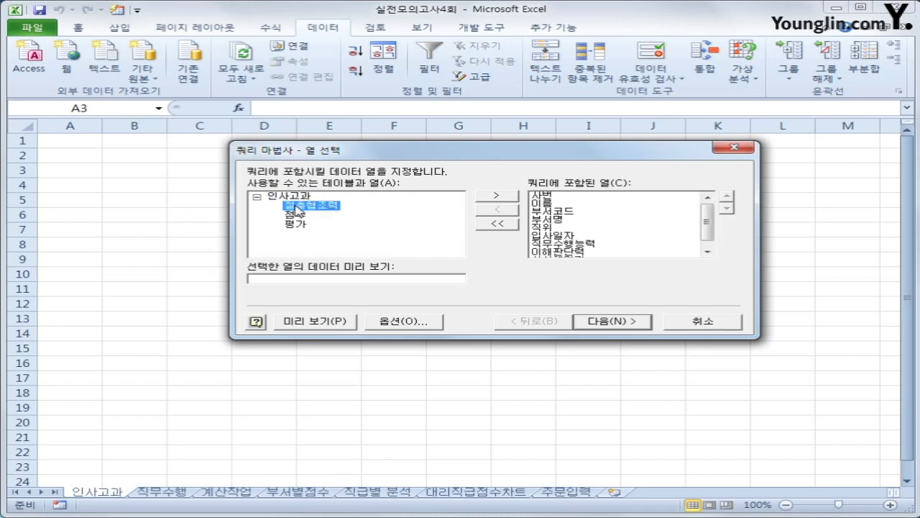
double_click(297, 207)
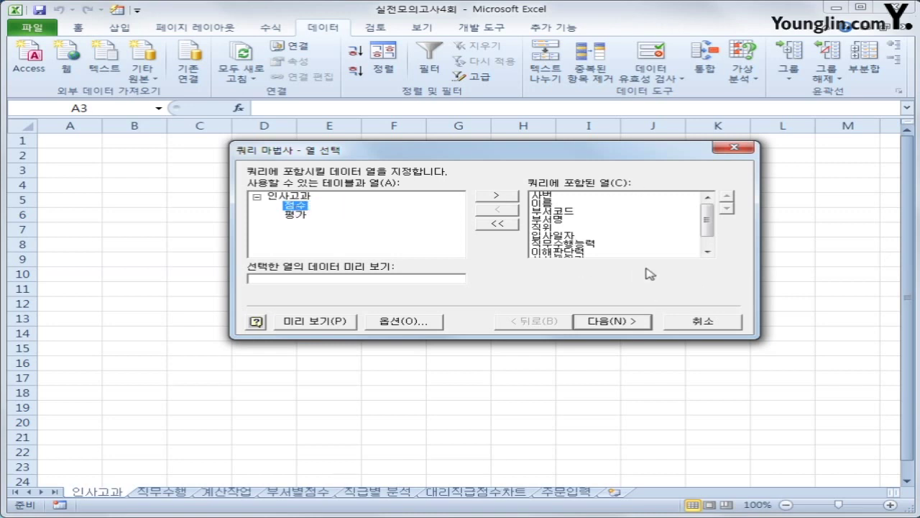
click(637, 323)
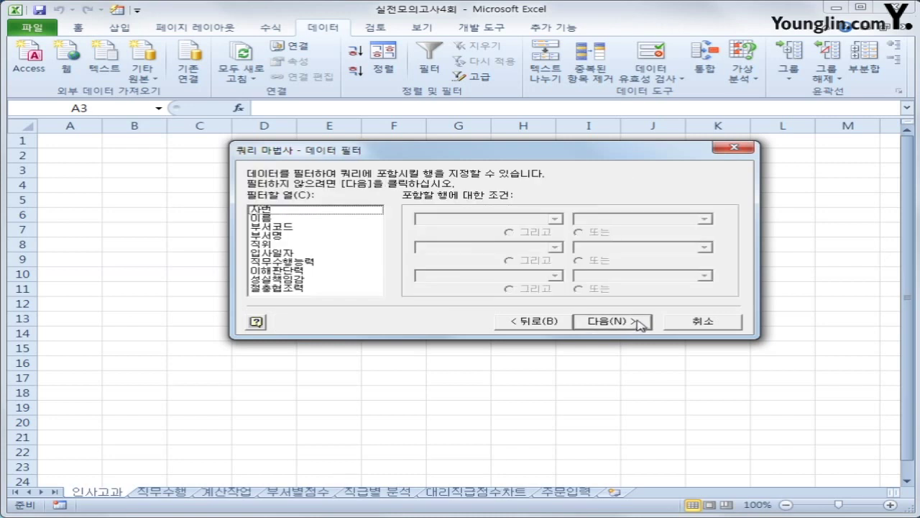
Filter the query rows to those whose 부서코드 begins with S (시작 값).
click(318, 229)
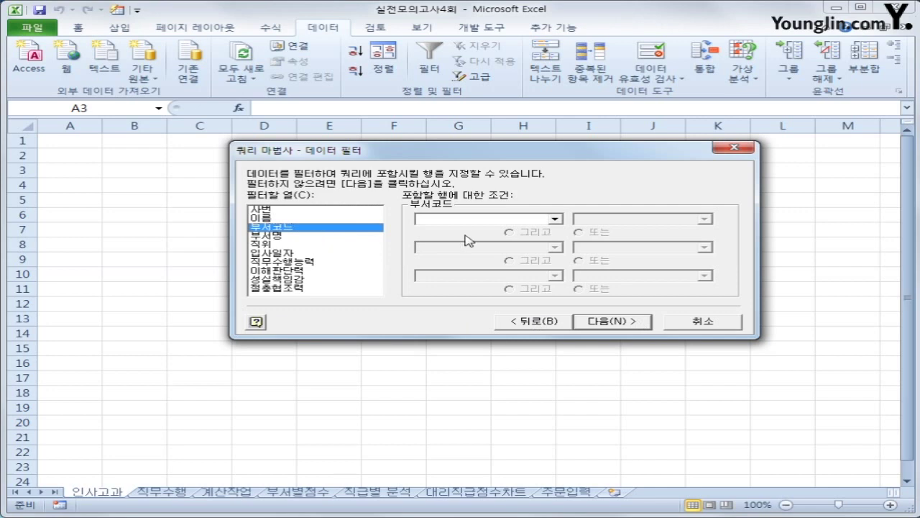
click(554, 219)
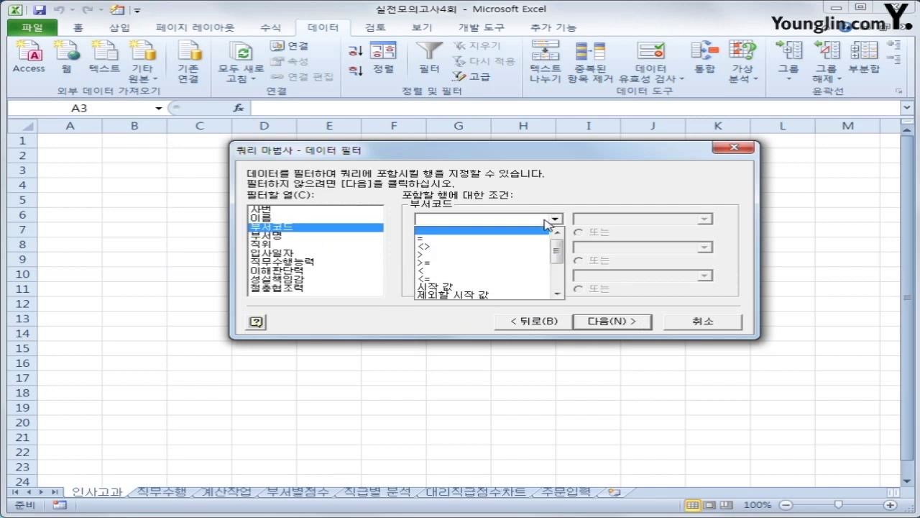
click(530, 287)
text(S)
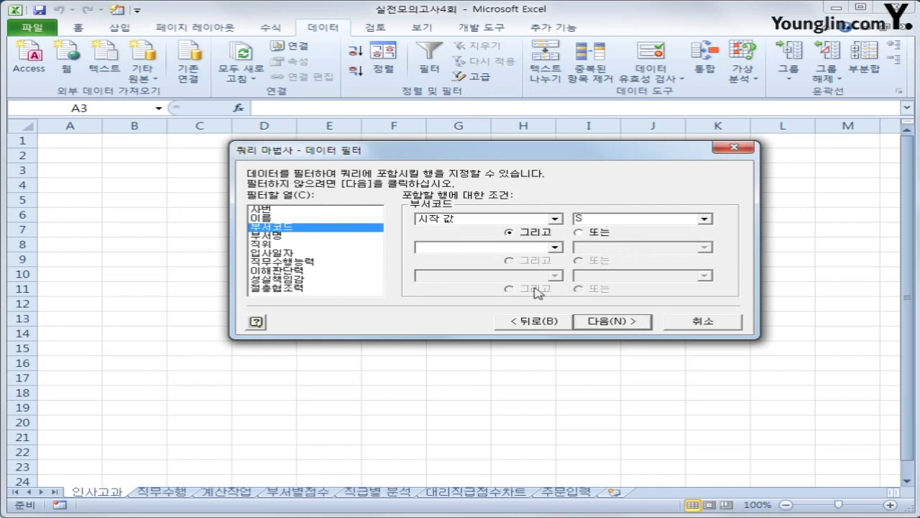
Filter 입사일자 to dates >= 2017-01-01 and <= 2017-12-31, and accept the query filters.
click(308, 255)
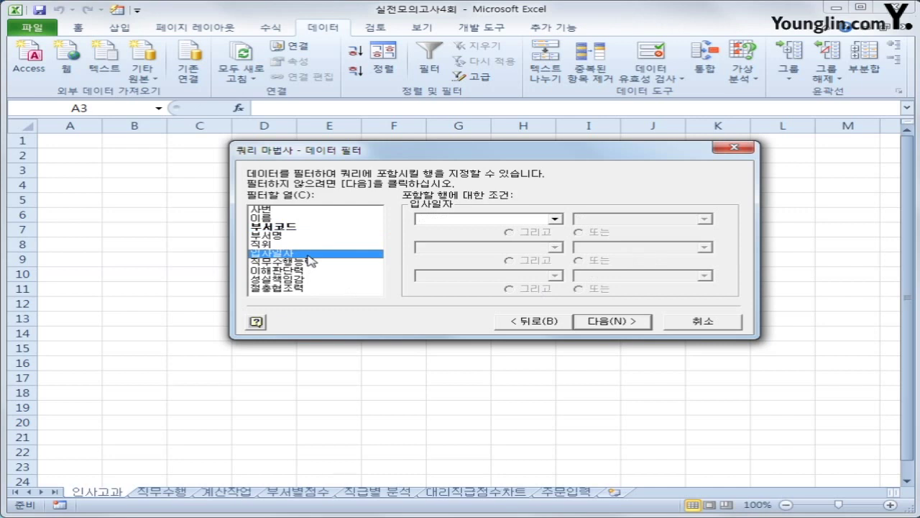
click(555, 219)
click(530, 264)
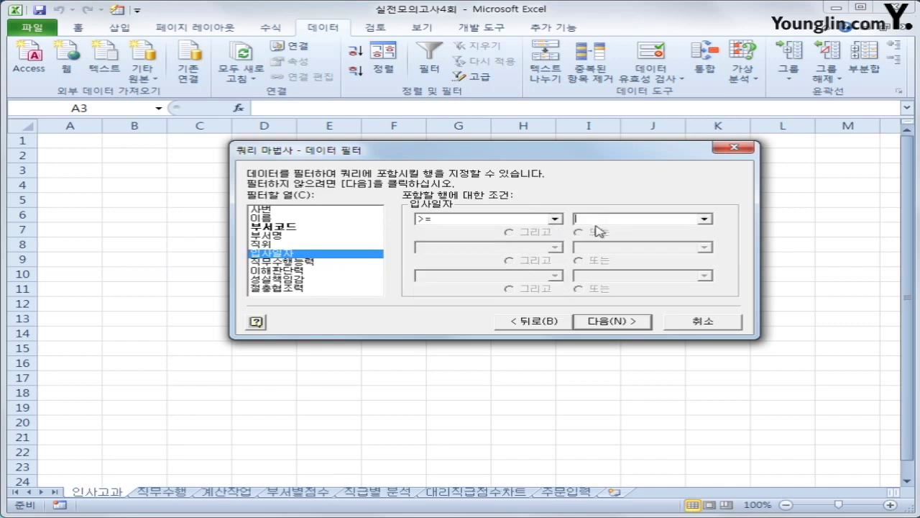
text(2017-)
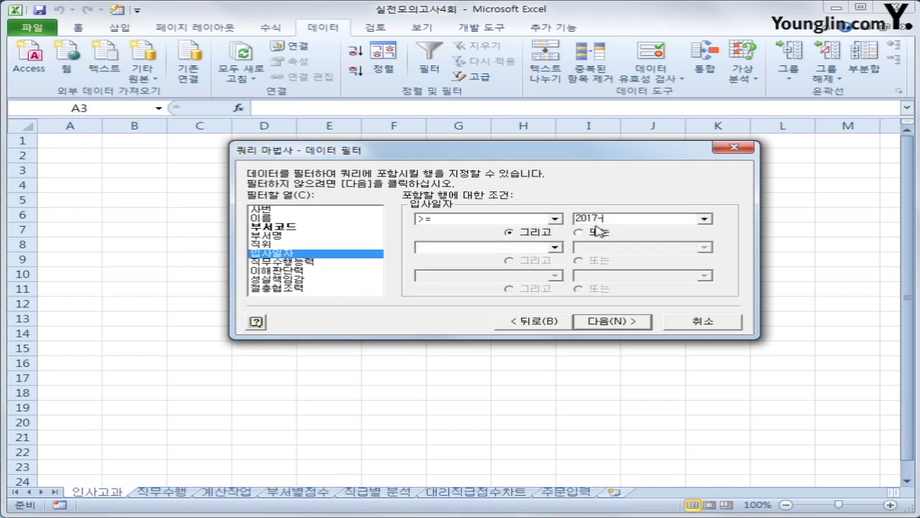
text(01-01)
click(555, 247)
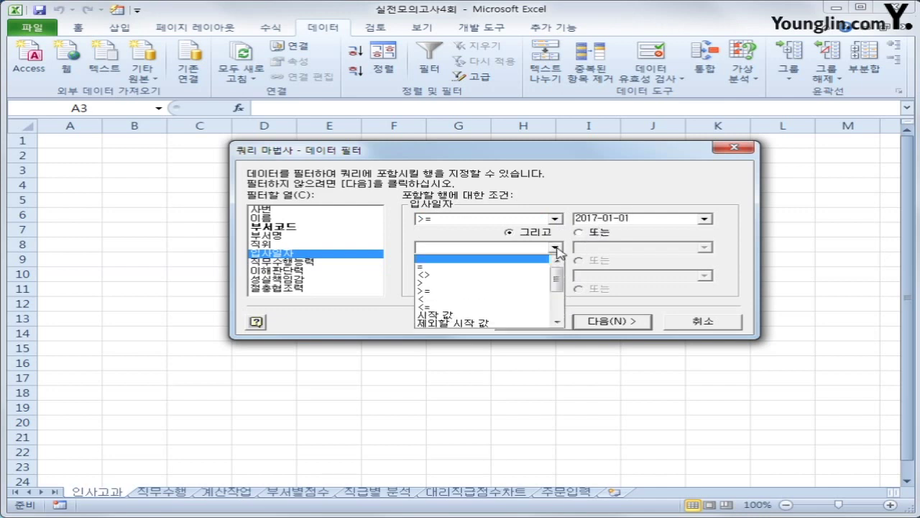
click(535, 308)
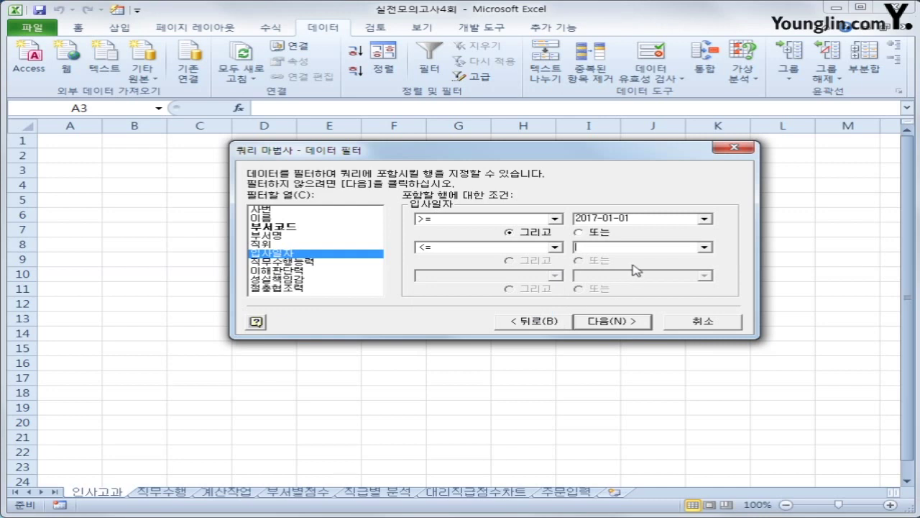
text(2017-12)
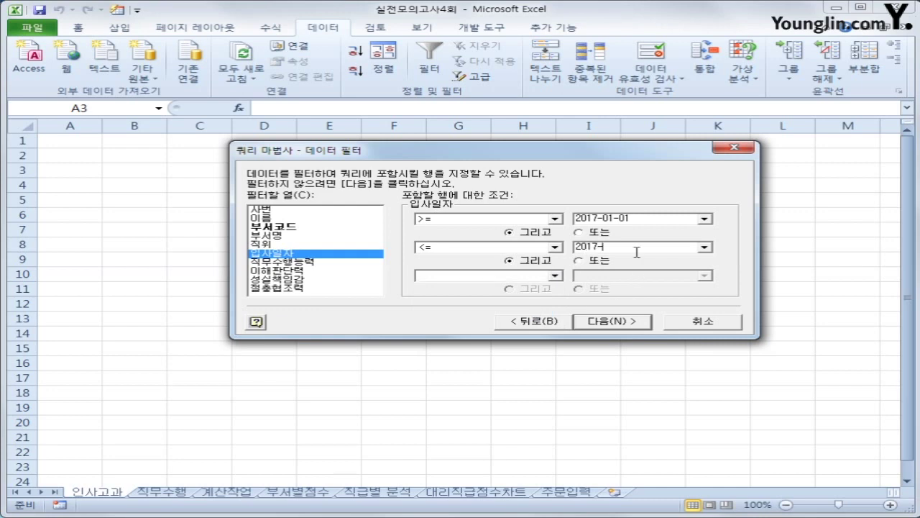
text(-31)
click(621, 322)
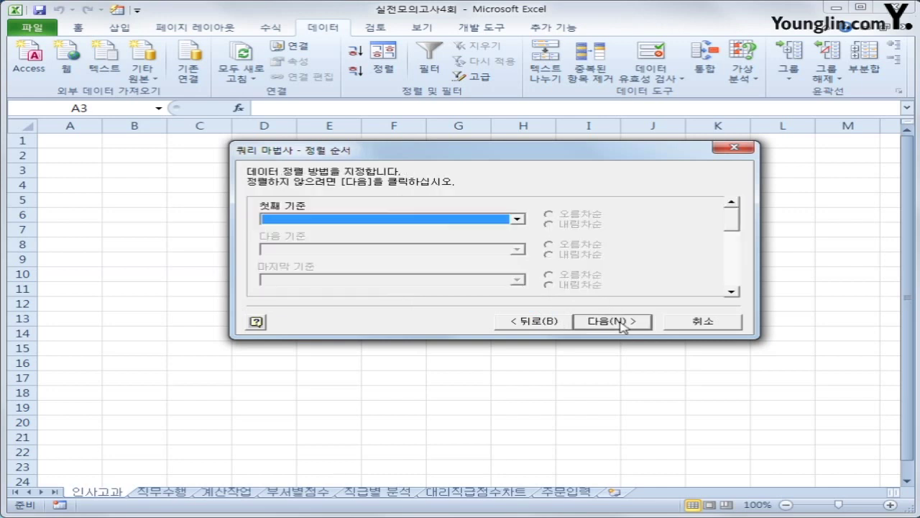
Sort the query by 부서명 in descending order and by 사번 in ascending order.
click(479, 219)
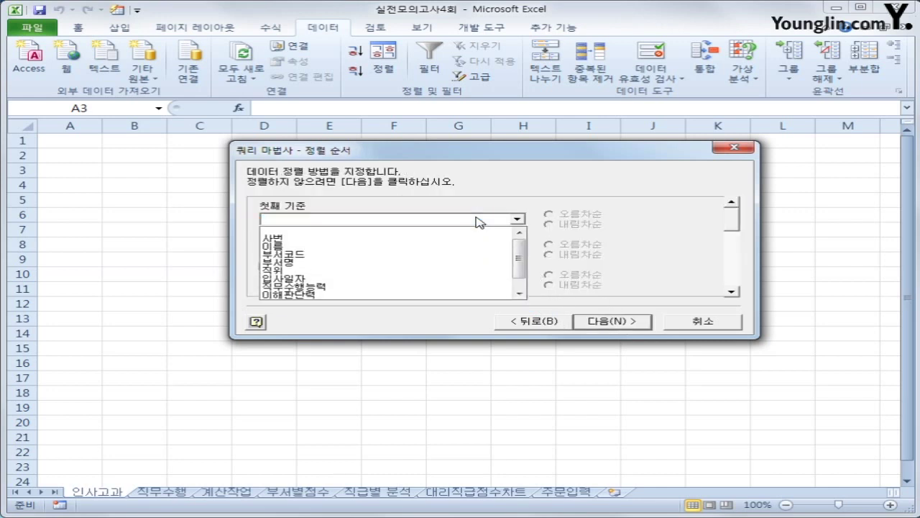
click(432, 262)
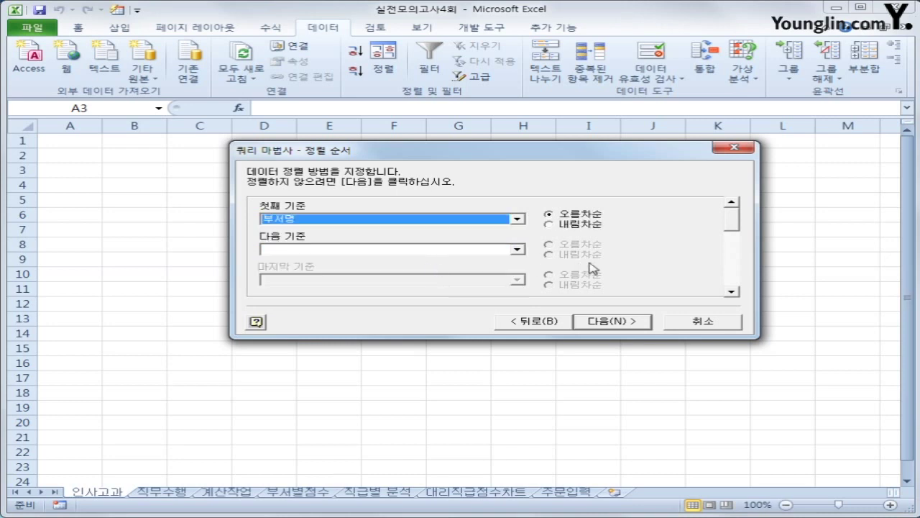
click(574, 225)
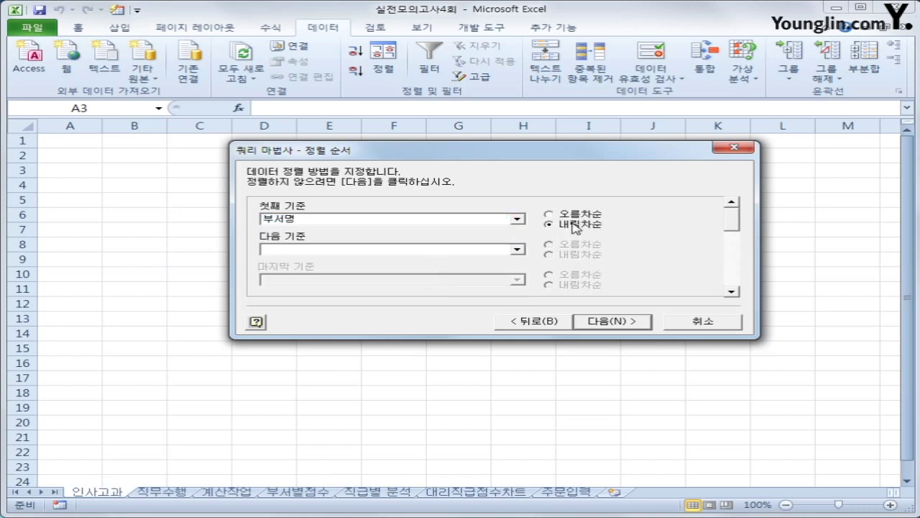
click(479, 251)
click(475, 270)
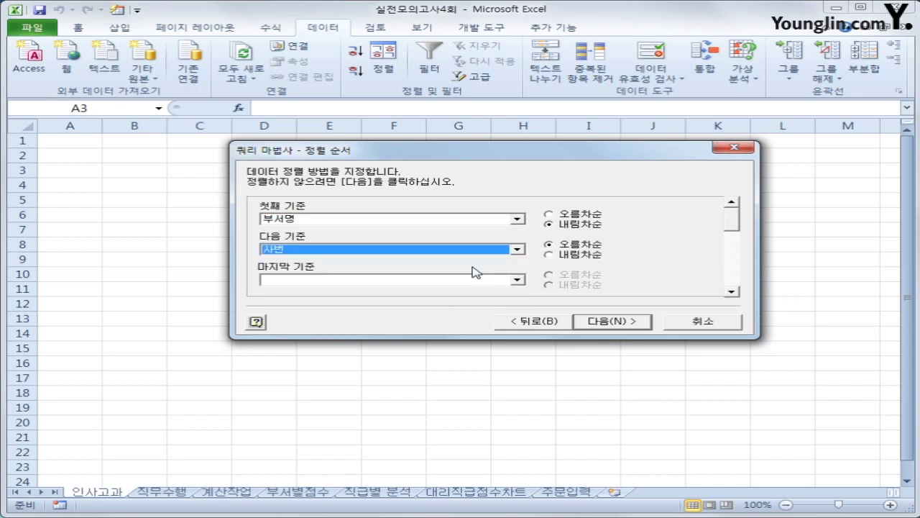
click(597, 249)
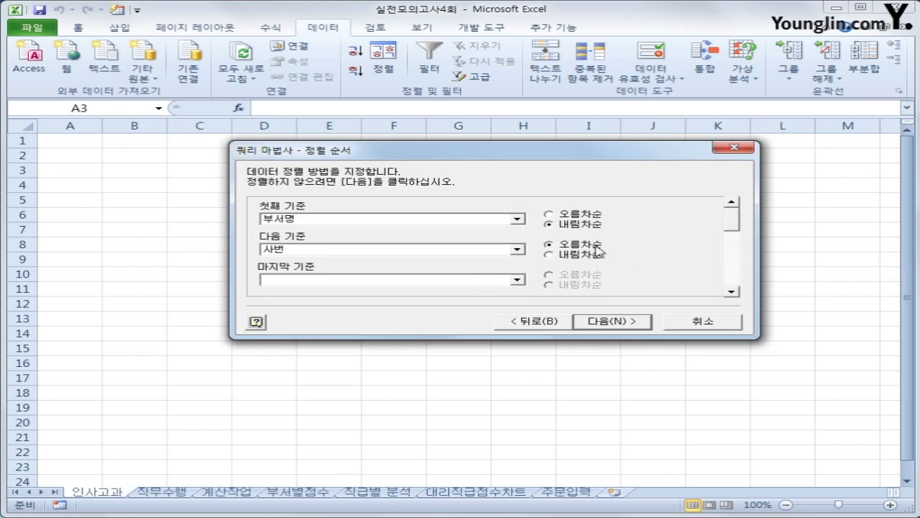
click(612, 322)
Finish the query and import its data as a table into the existing worksheet at cell A3.
click(613, 323)
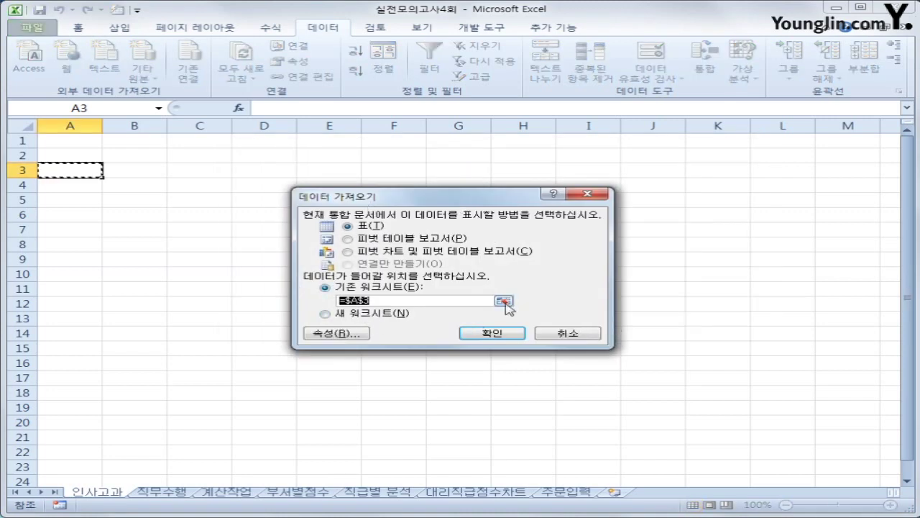
click(508, 336)
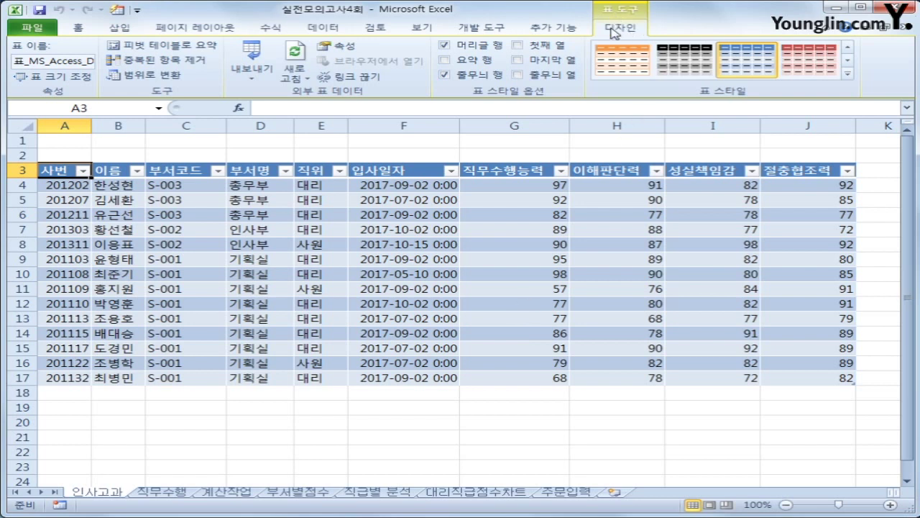
Convert the imported table on the 인사고과 sheet to a normal range, accepting permanent removal of its query definition.
click(149, 78)
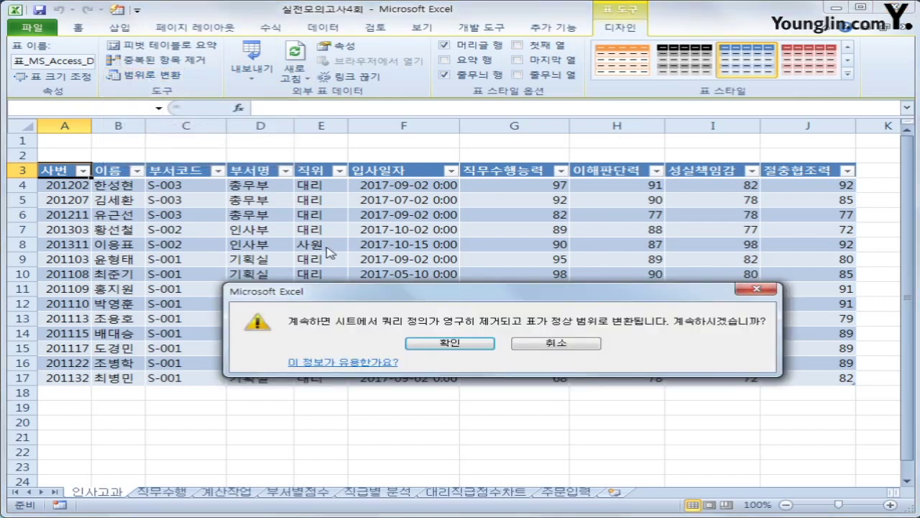
drag(405, 295, 399, 268)
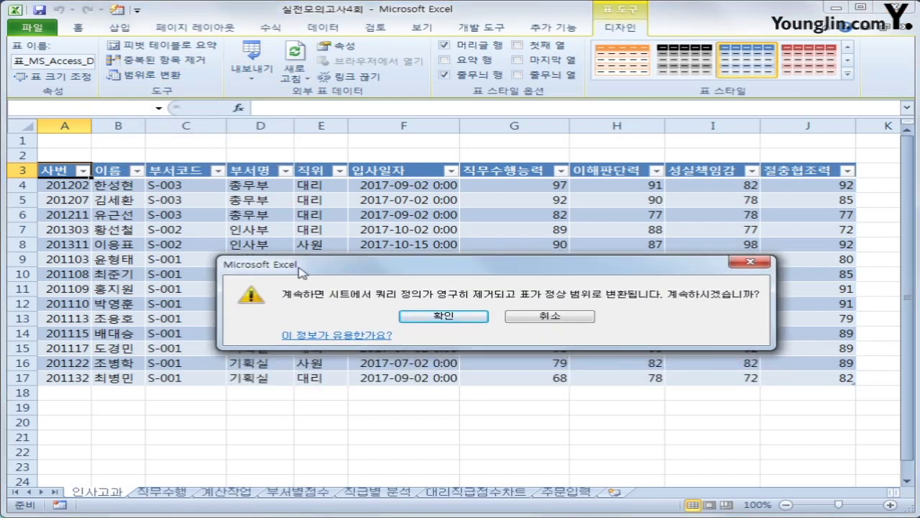
click(472, 316)
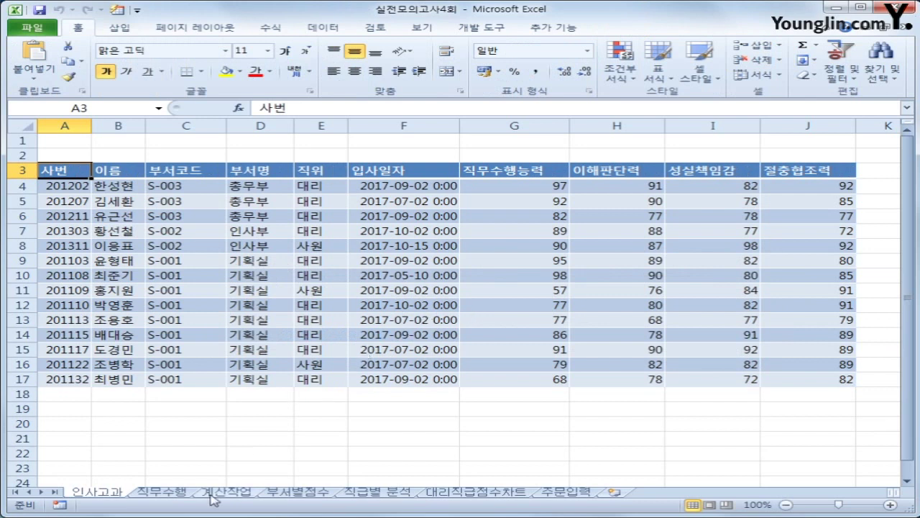
key(ctrl+c)
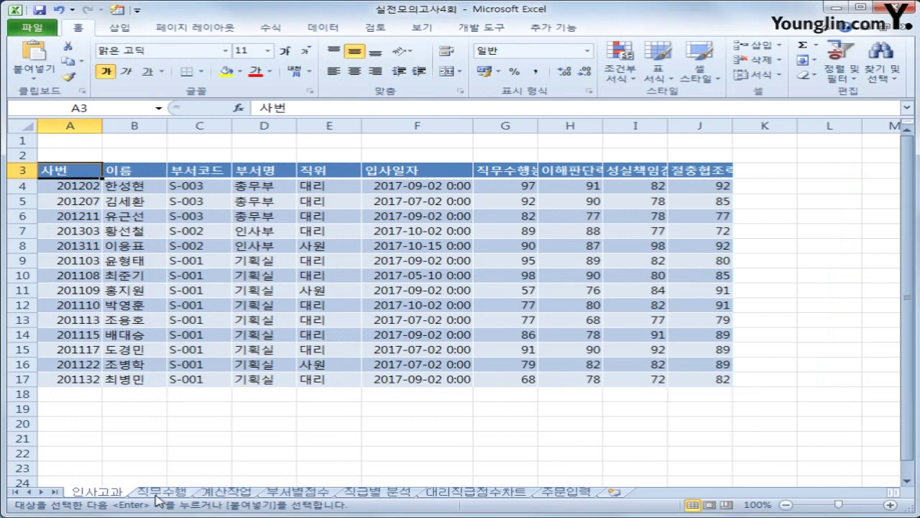
On the 직무수행 sheet, enter the criteria heading 직무(최대) in cell A15 below the list.
click(161, 493)
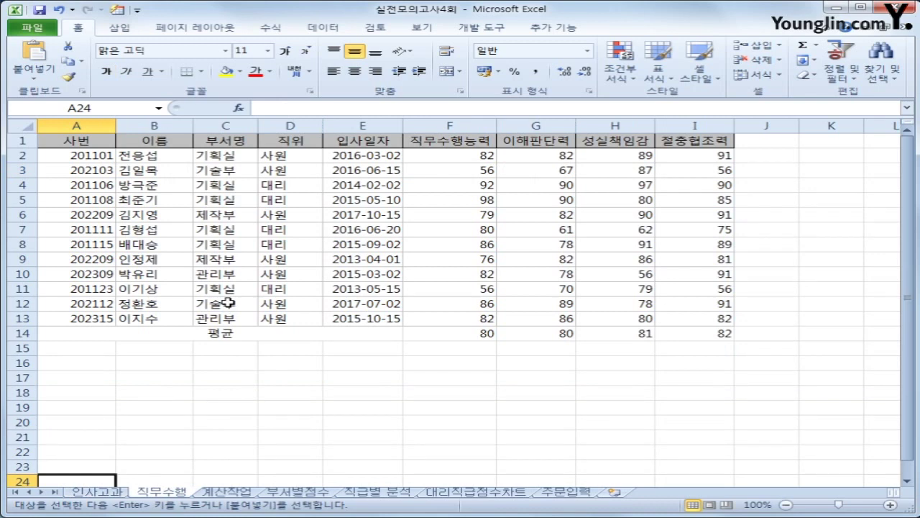
click(238, 143)
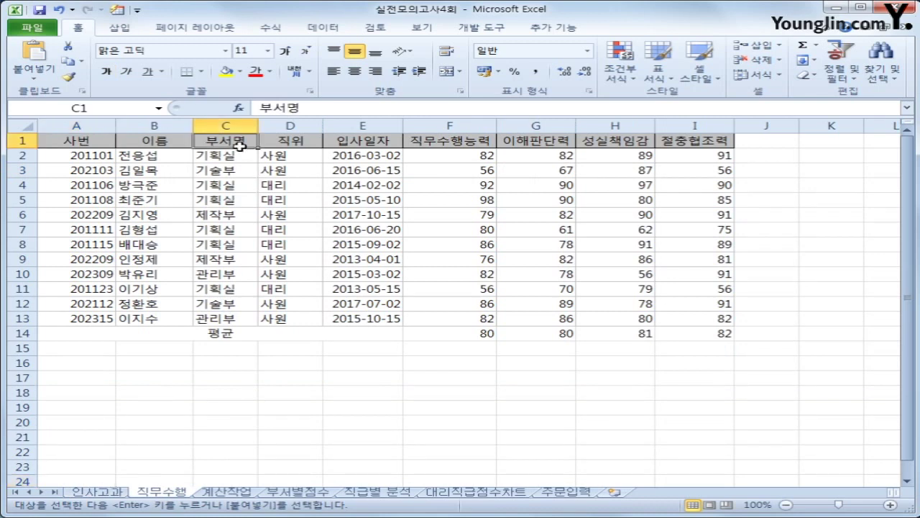
click(282, 144)
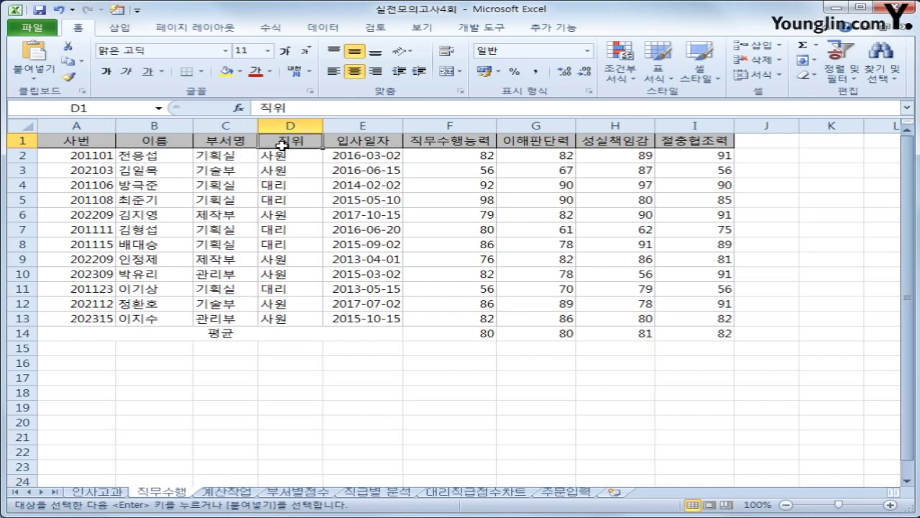
click(96, 354)
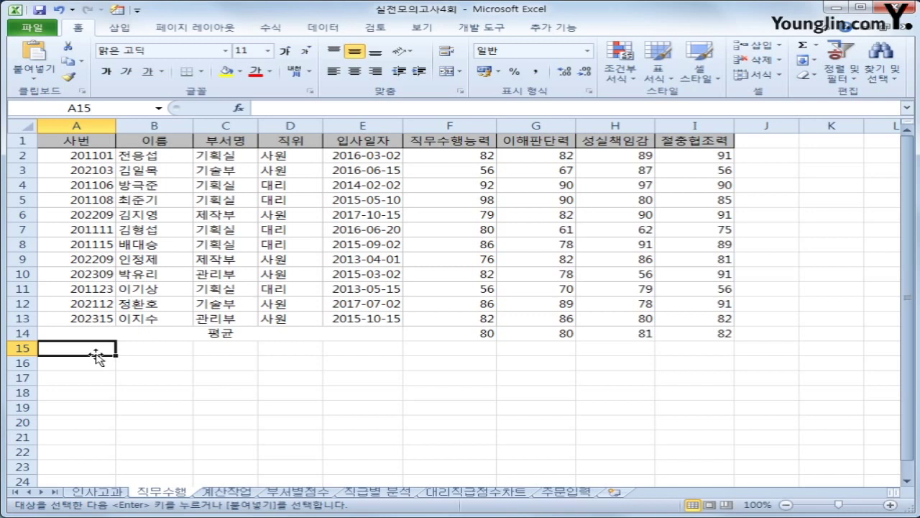
text(wh)
key(BackSpace)
key(BackSpace)
text(직무(ㅊ)
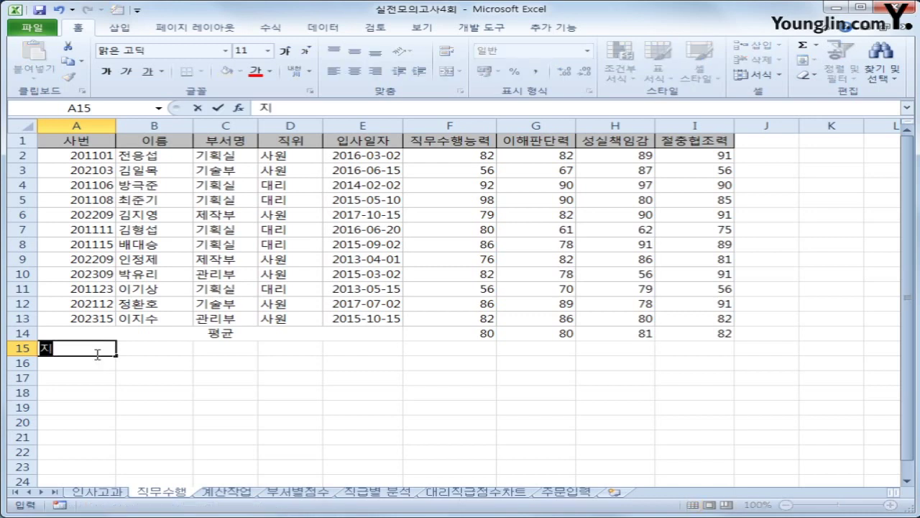
text(ㅚ대))
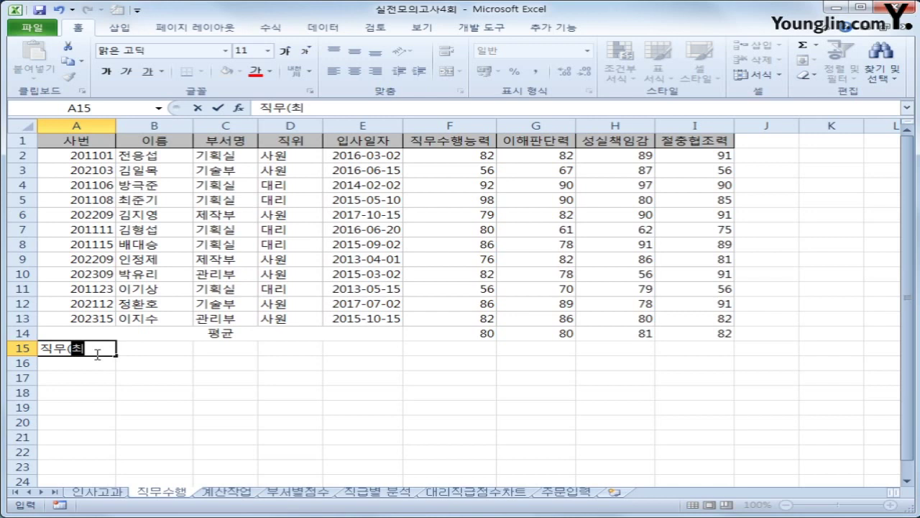
key(Return)
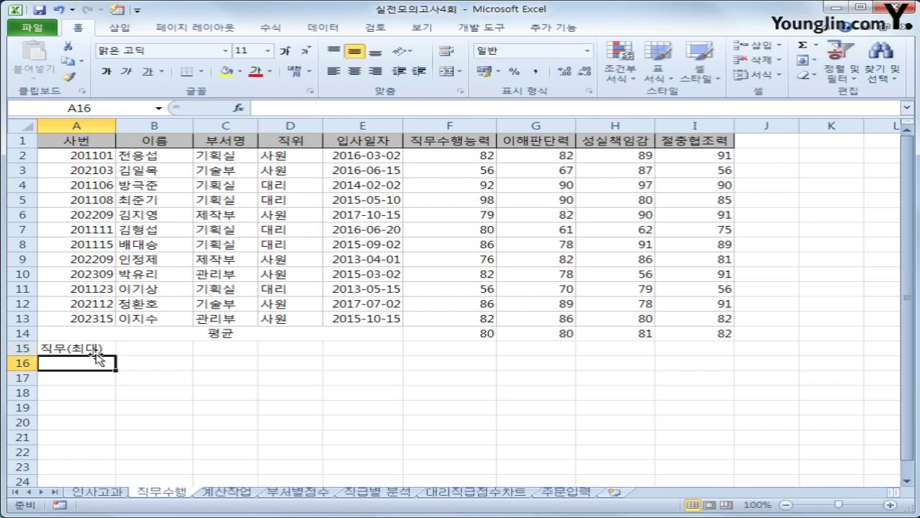
Enter the criteria formula =LARGE($F$2:$F$13,1)=F2 in cell A16 to match the highest 직무수행능력 score.
text(=l)
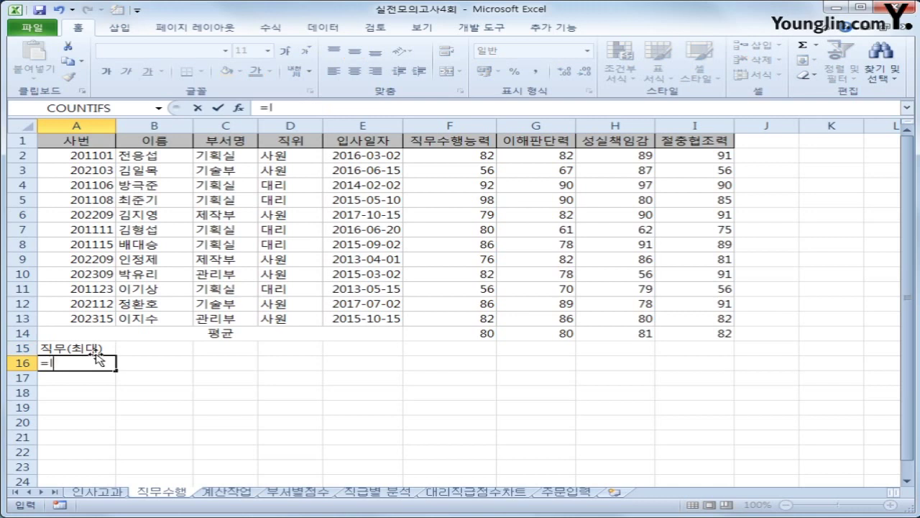
text(ar)
key(Tab)
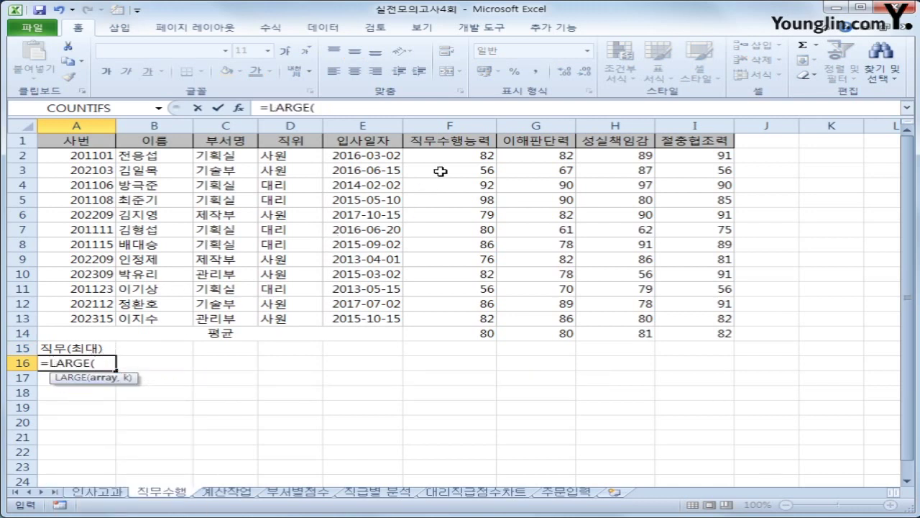
drag(454, 158, 458, 323)
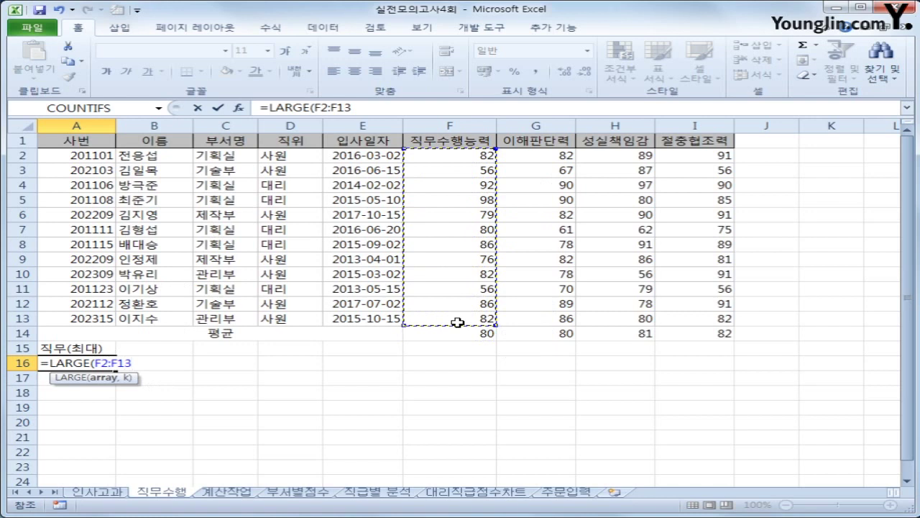
key(F4)
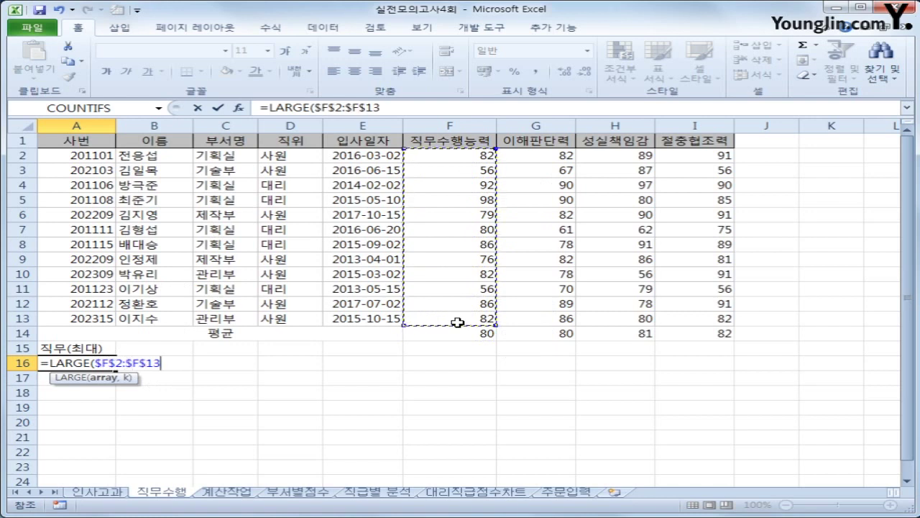
text(,)
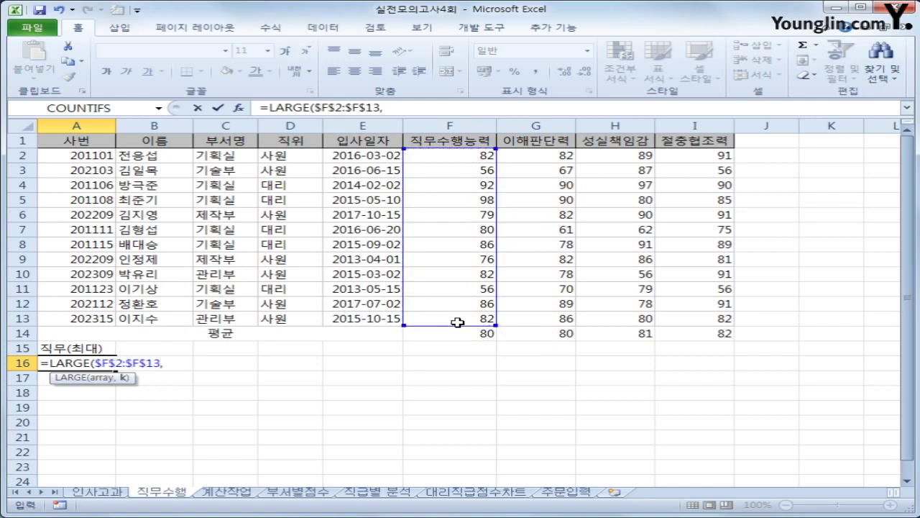
text(1)=)
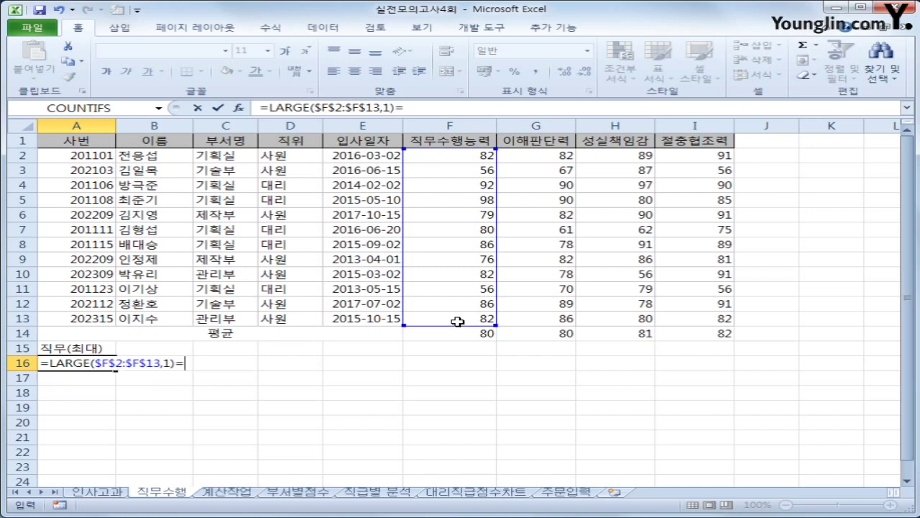
click(472, 159)
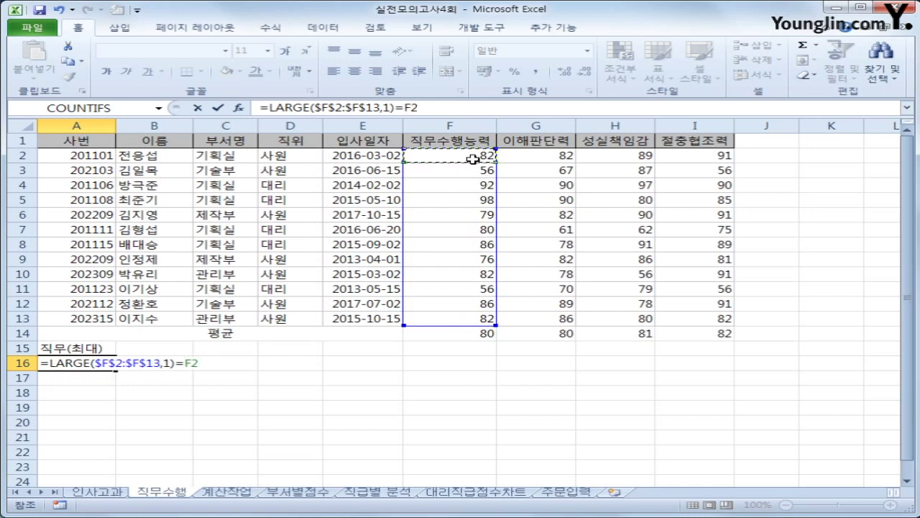
key(Return)
Enter the criteria heading 직무(최소) in cell B15.
click(171, 349)
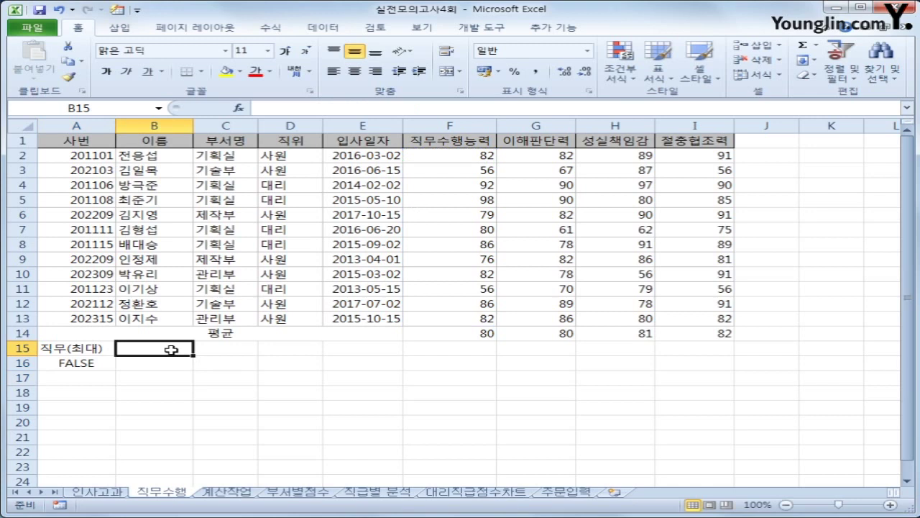
text(wh)
key(BackSpace)
key(BackSpace)
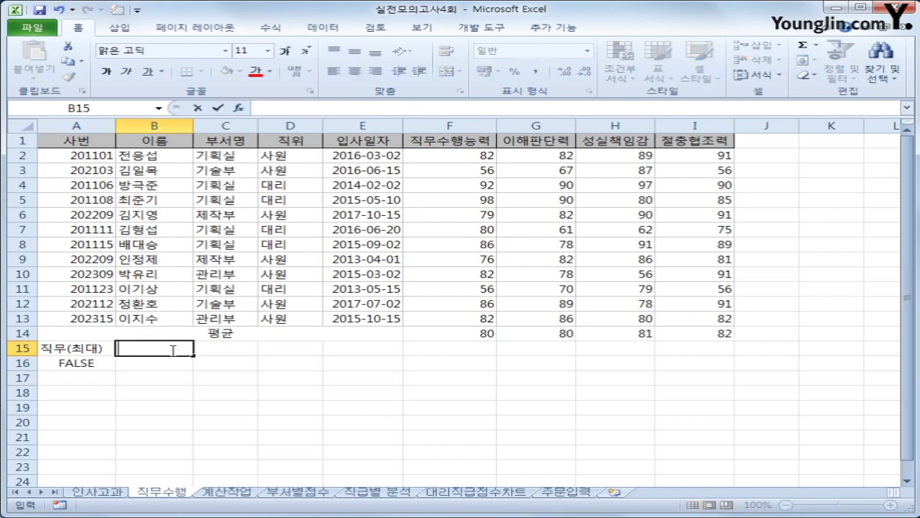
text(지ㄱ무(최소)
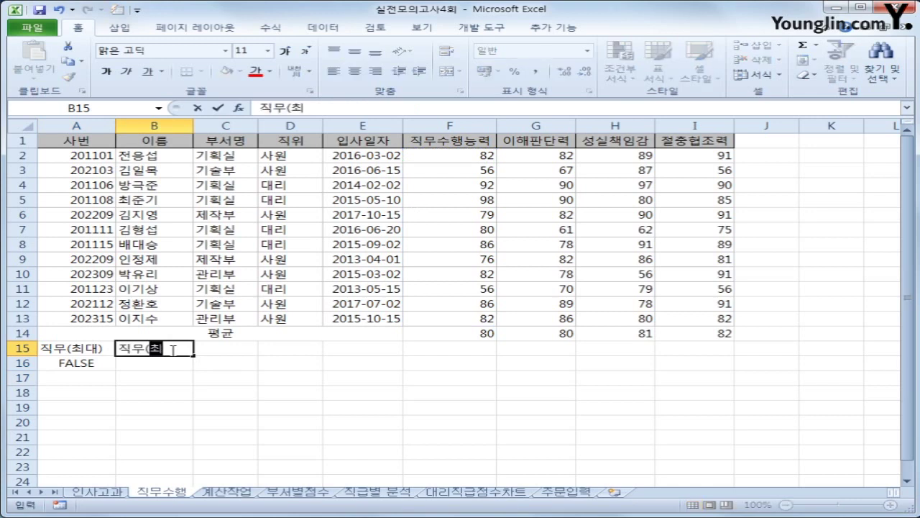
key(Return)
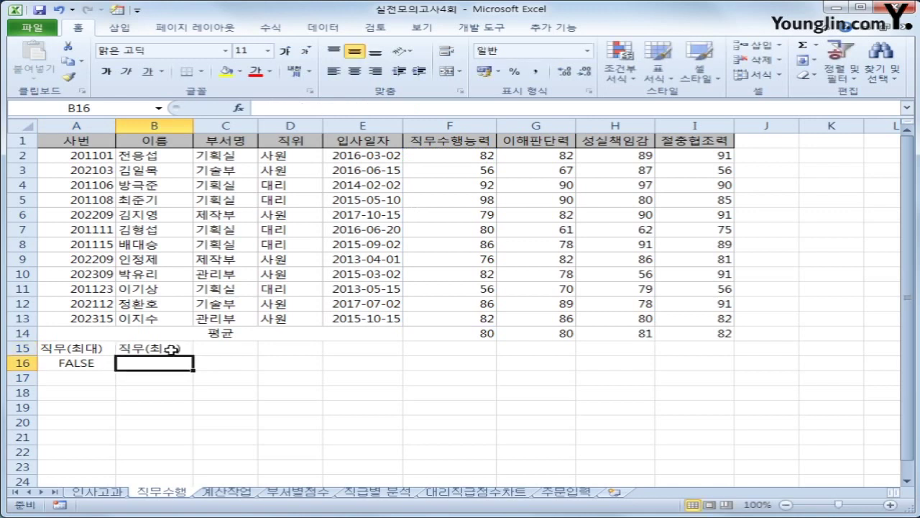
Enter the criteria formula =SMALL($F$2:$F$13,1)=F2 in cell B17 to match the lowest 직무수행능력 score as an OR condition.
key(Return)
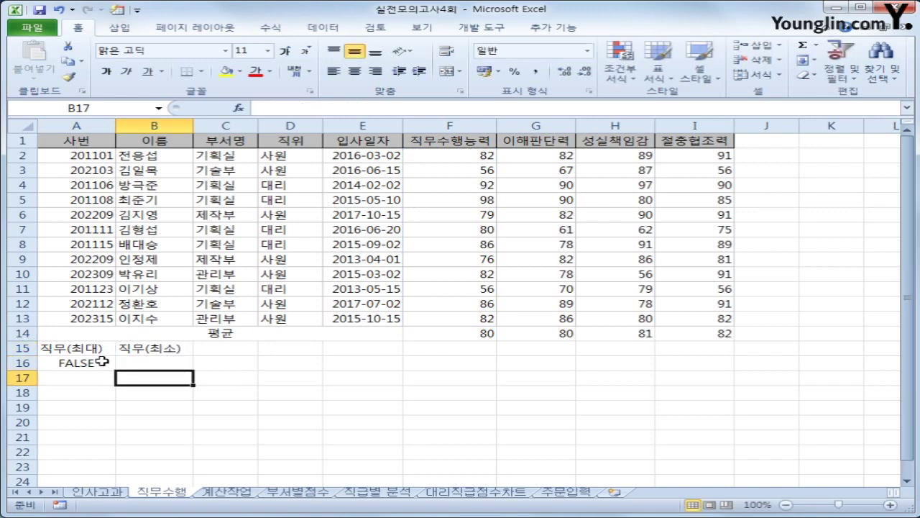
drag(104, 362, 133, 362)
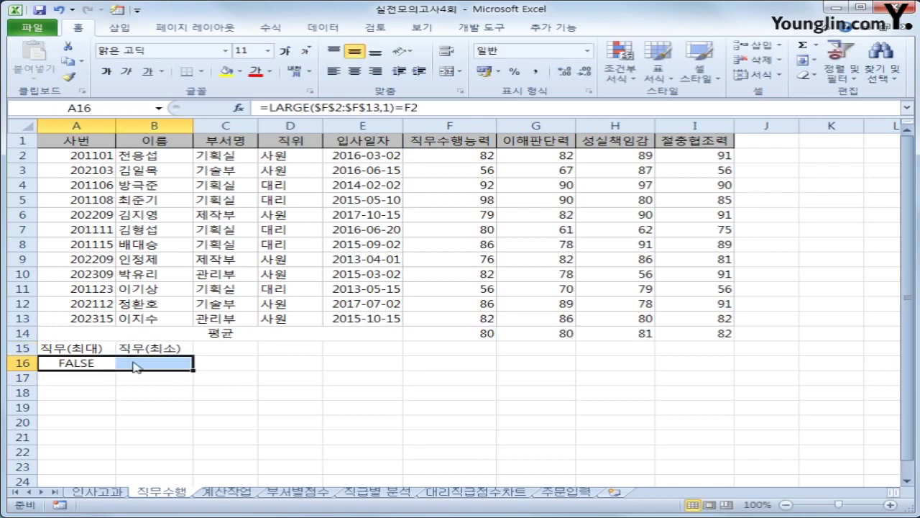
click(133, 361)
click(124, 379)
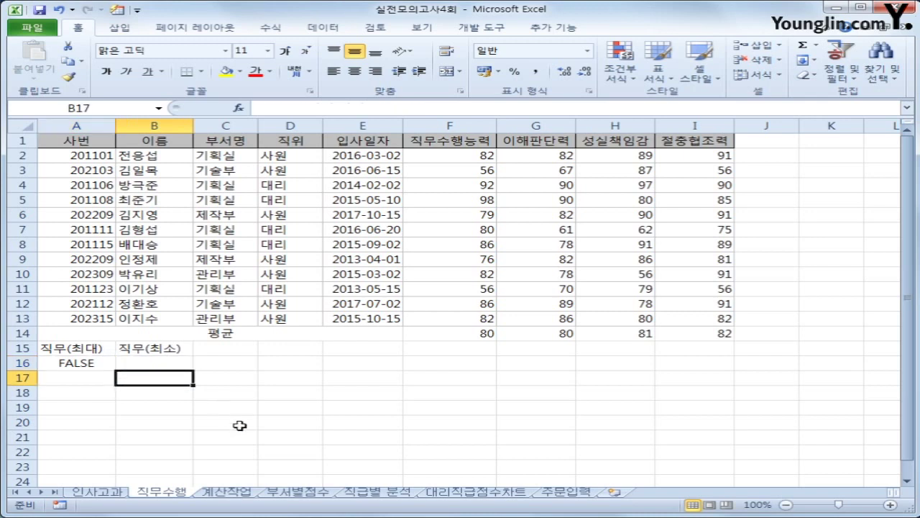
text(=)
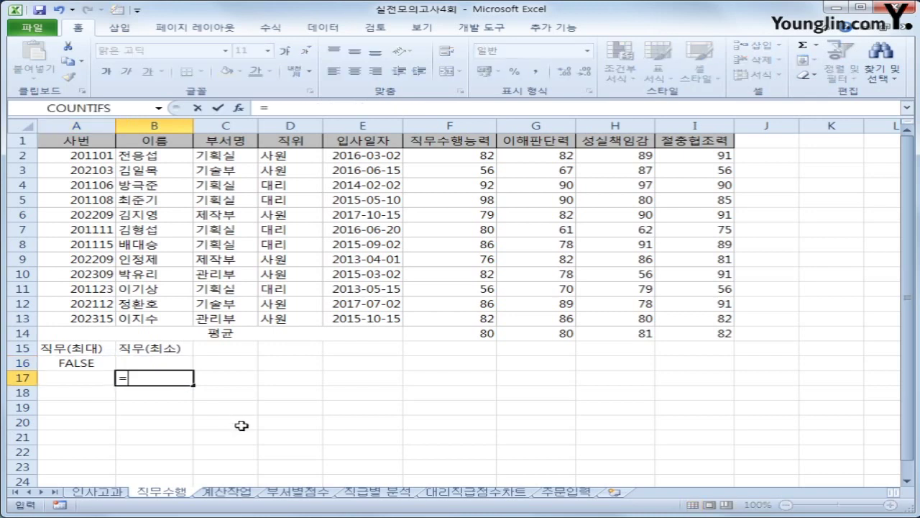
text(ㄴ)
key(BackSpace)
text(sm)
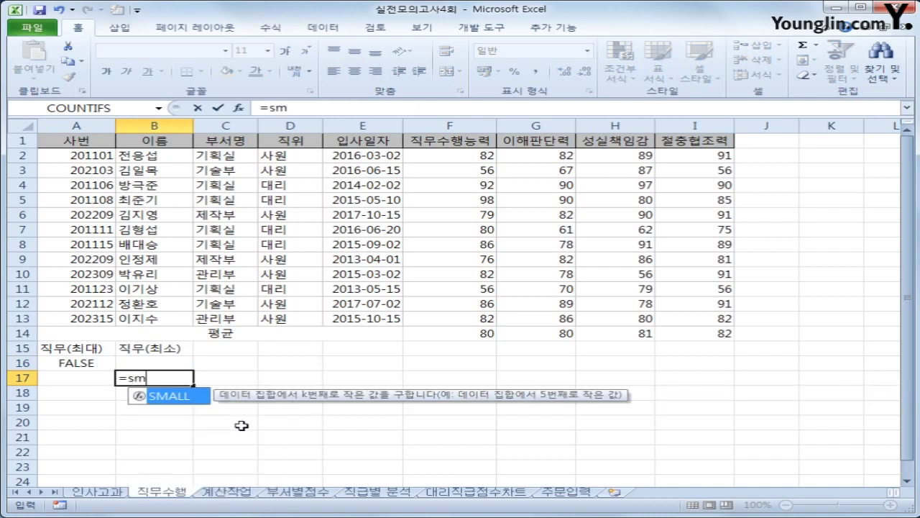
key(Tab)
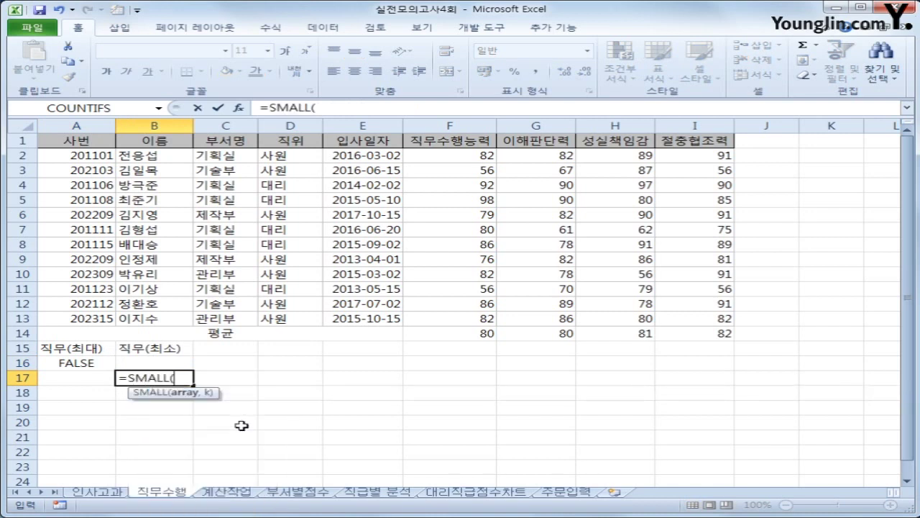
drag(457, 155, 454, 314)
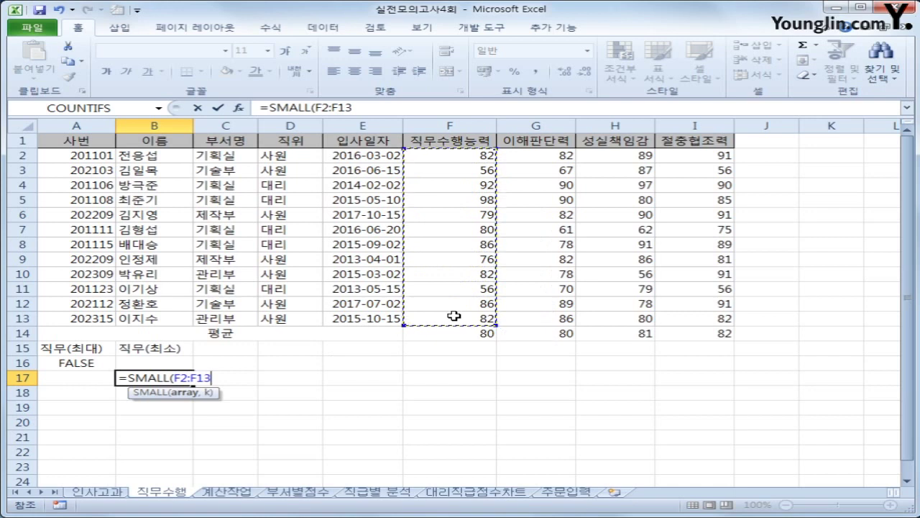
key(F4)
text(,1)
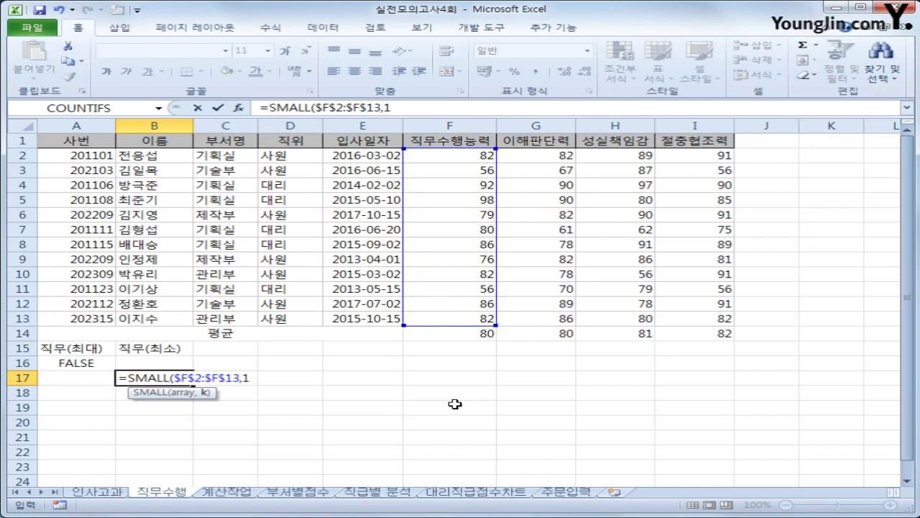
text()=)
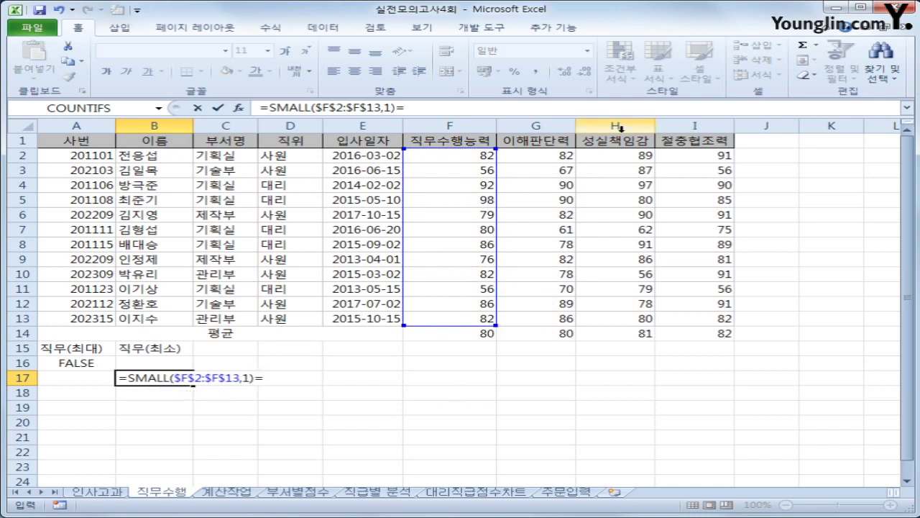
click(477, 159)
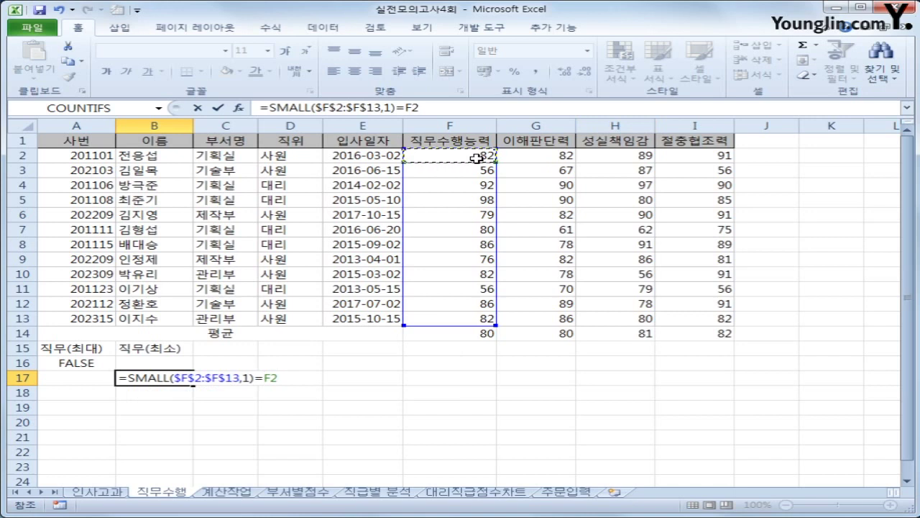
key(Return)
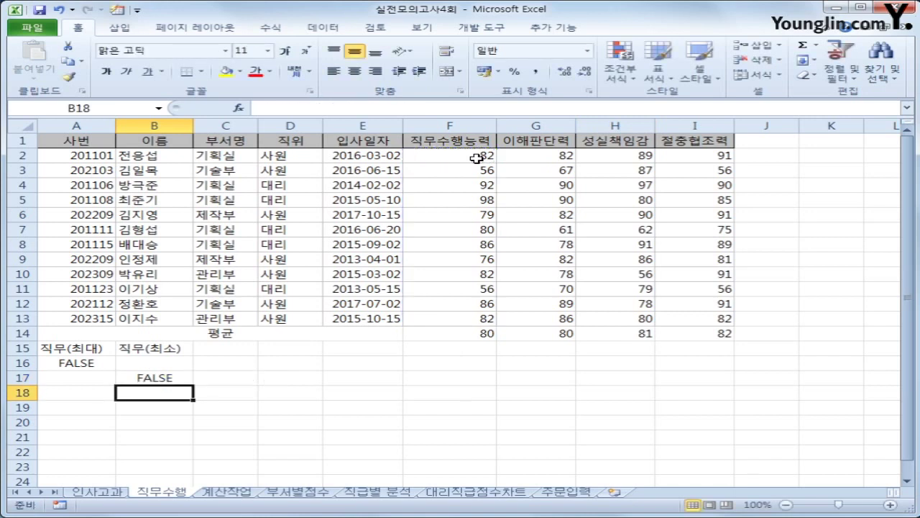
Run an advanced filter on the list A1:I13 with criteria range A15:B17, copying the matching rows to A20.
click(106, 152)
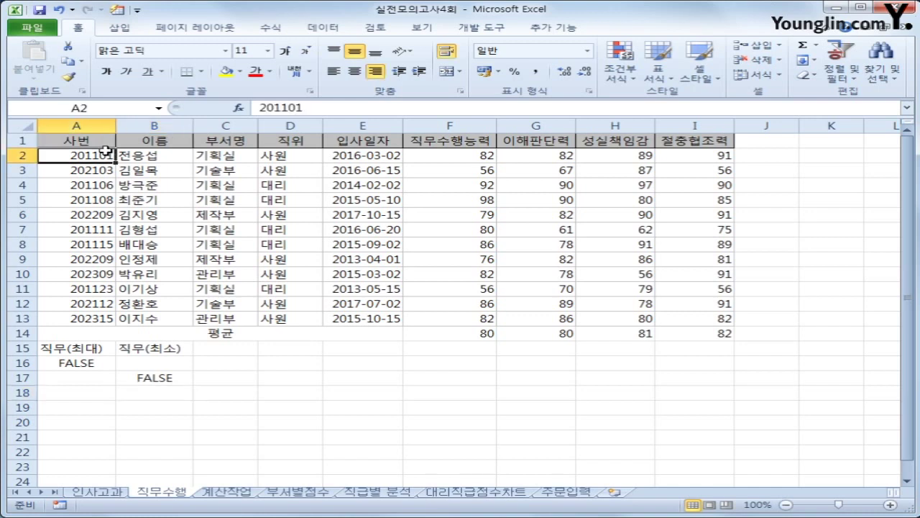
click(333, 30)
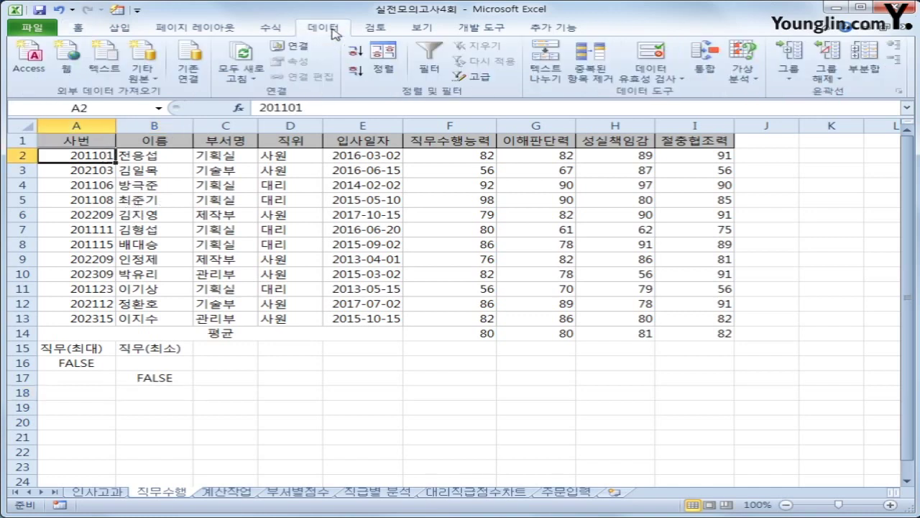
click(476, 76)
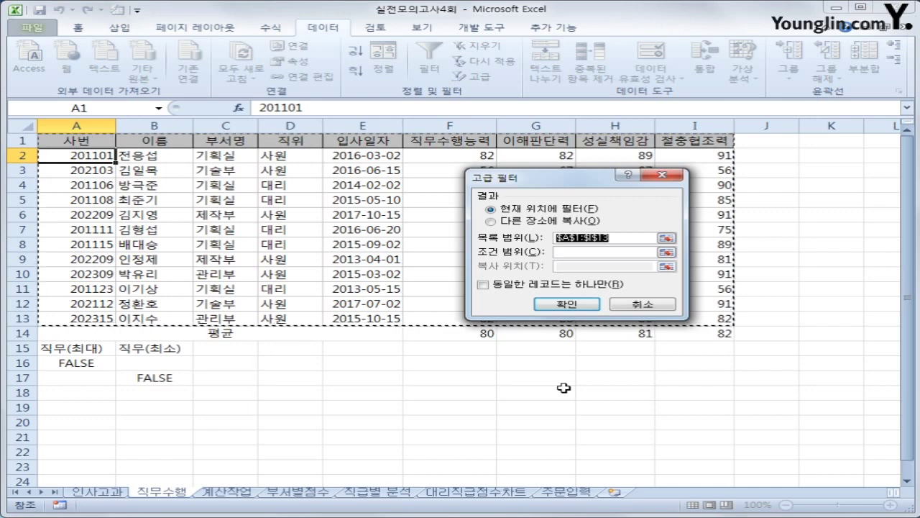
click(571, 251)
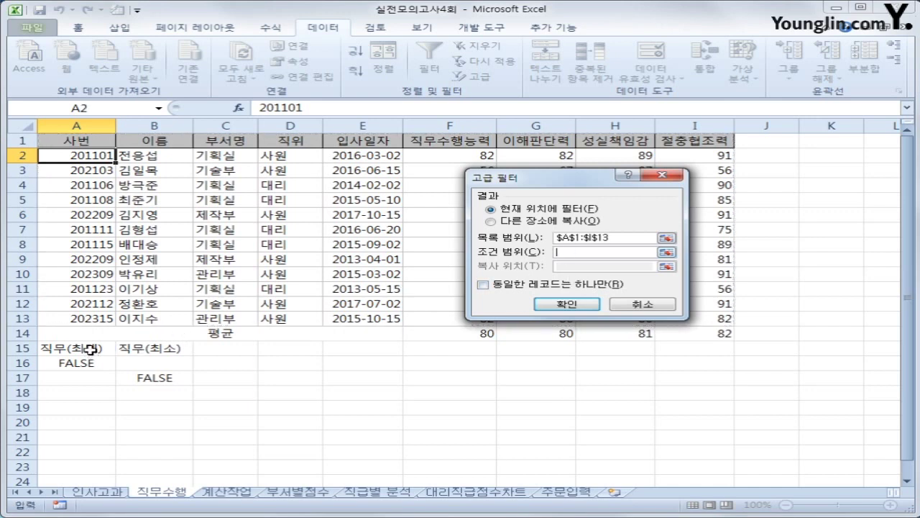
drag(94, 349, 146, 379)
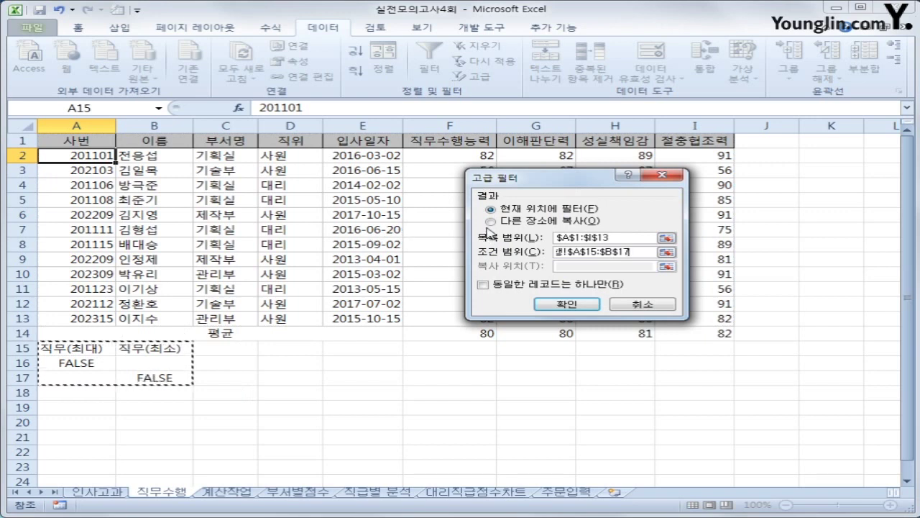
click(491, 222)
click(567, 268)
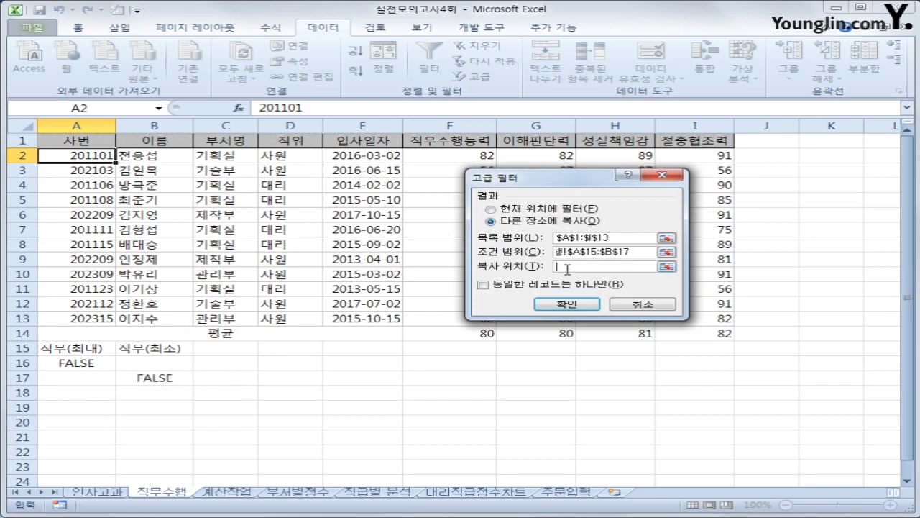
click(101, 425)
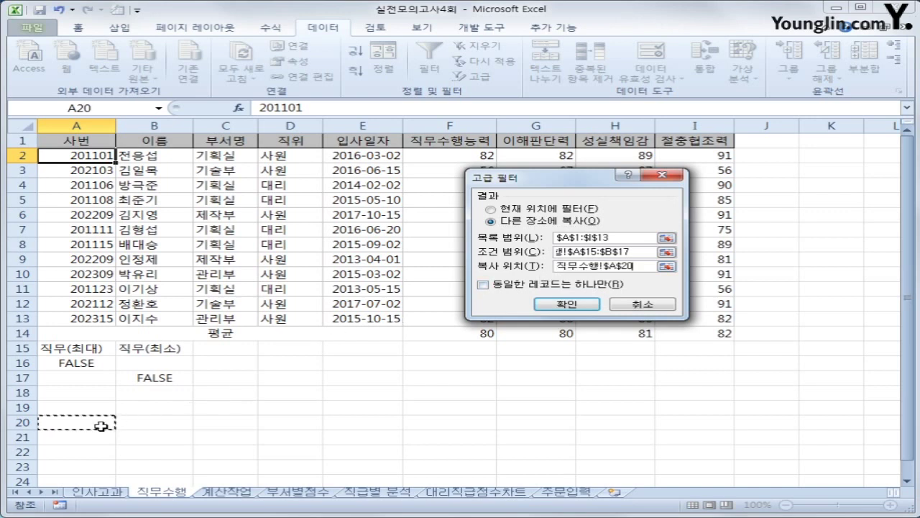
click(565, 304)
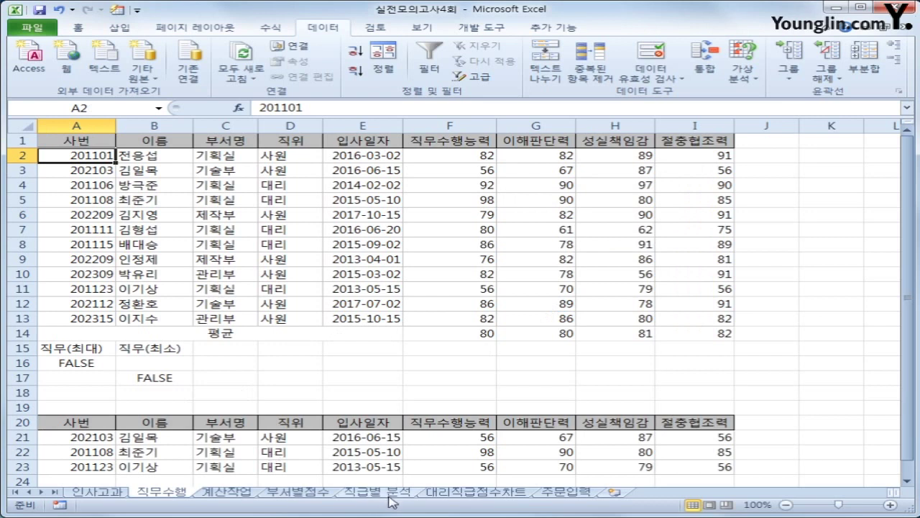
drag(465, 440, 466, 466)
click(466, 466)
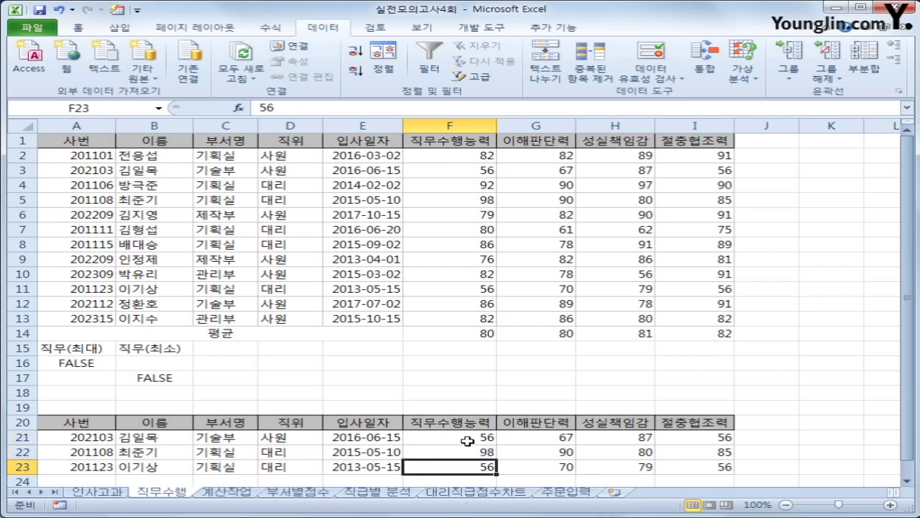
click(468, 438)
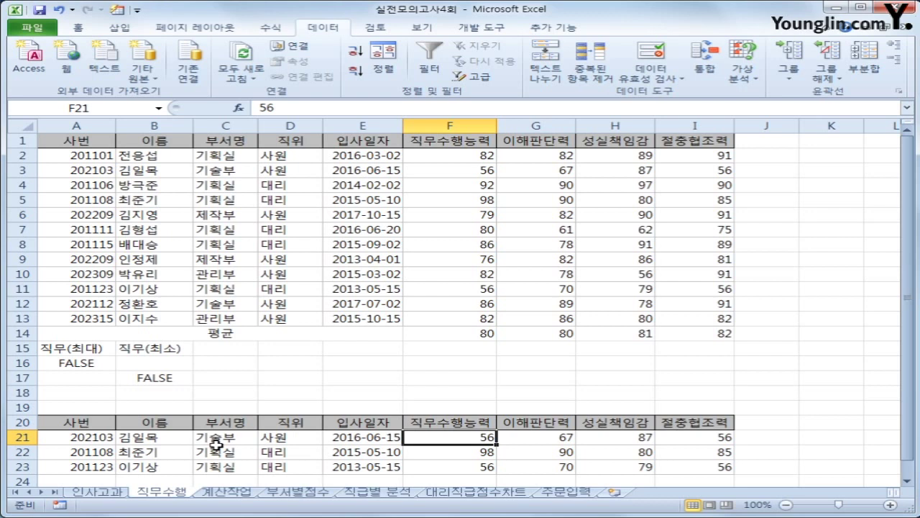
Start a formula-based conditional formatting rule for the data range A2:I13.
click(105, 160)
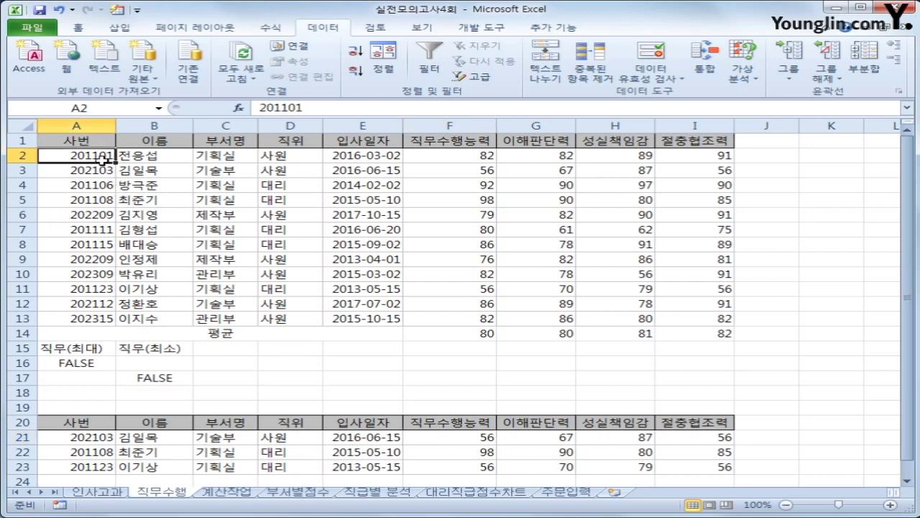
drag(105, 160, 706, 317)
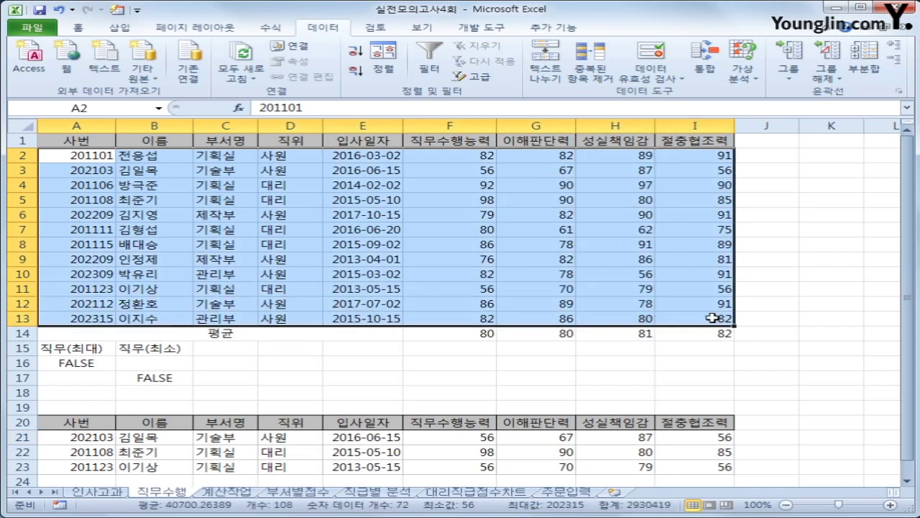
click(78, 27)
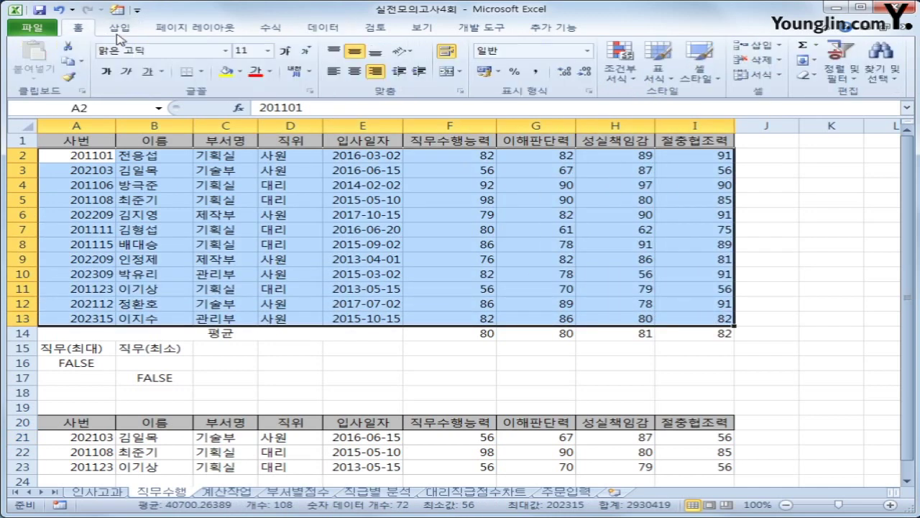
click(622, 79)
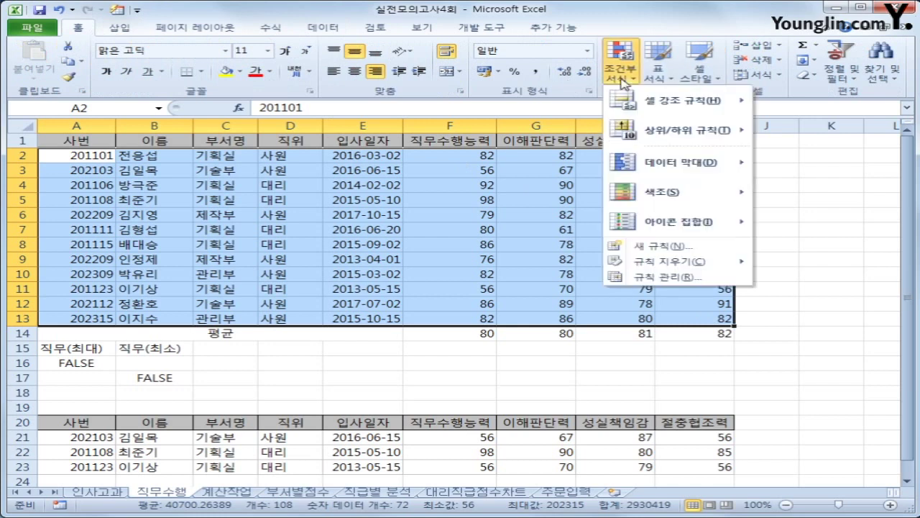
click(658, 247)
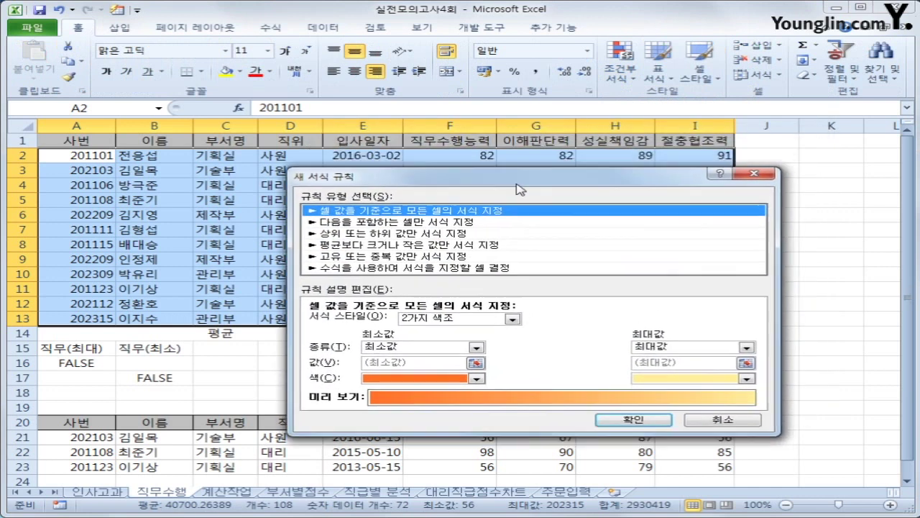
click(471, 281)
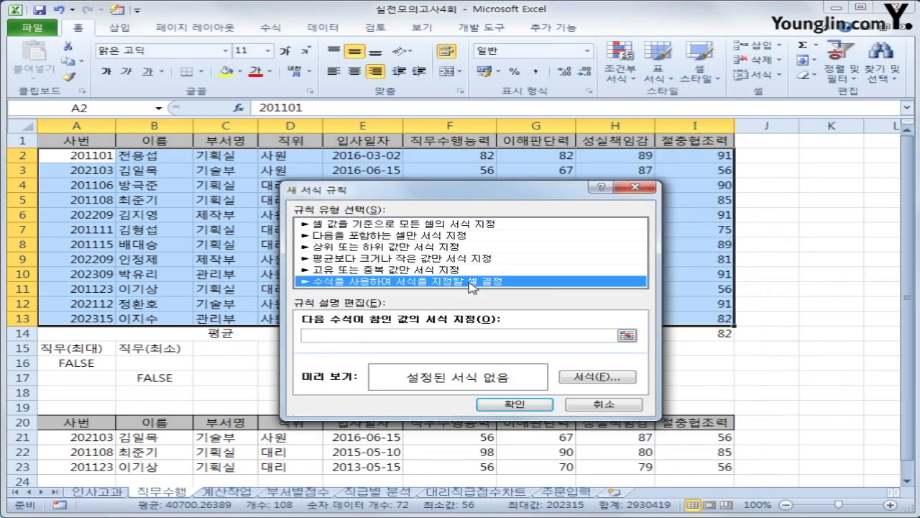
click(482, 336)
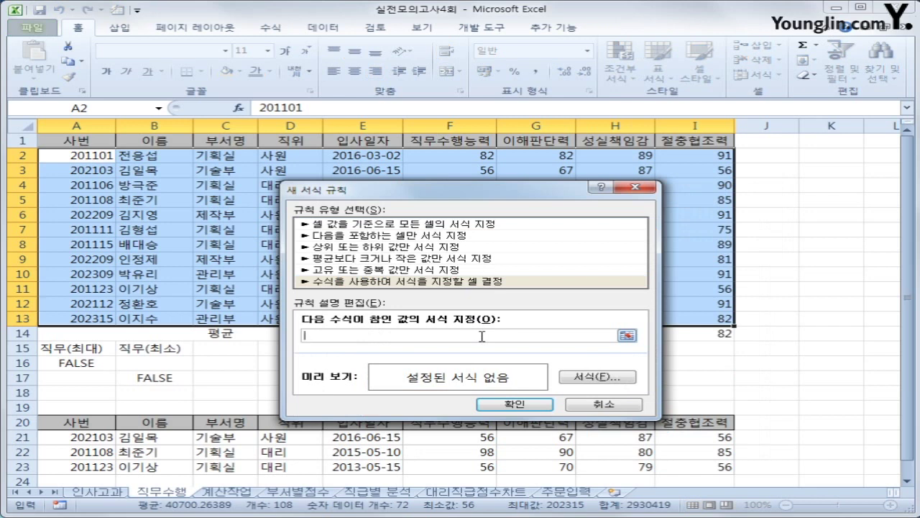
drag(519, 197, 637, 207)
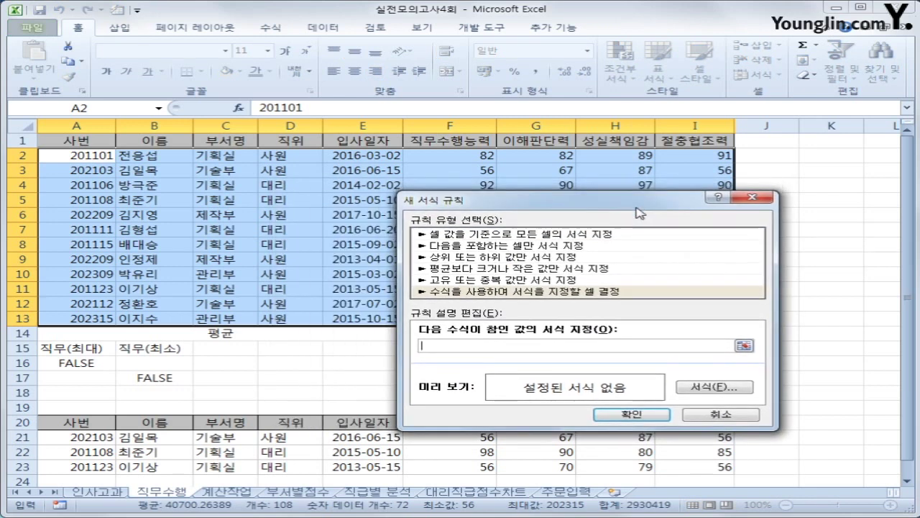
Begin the rule formula with =and($C2<>"기획실", to exclude the 기획실 department, keeping only the column absolute.
text(=and()
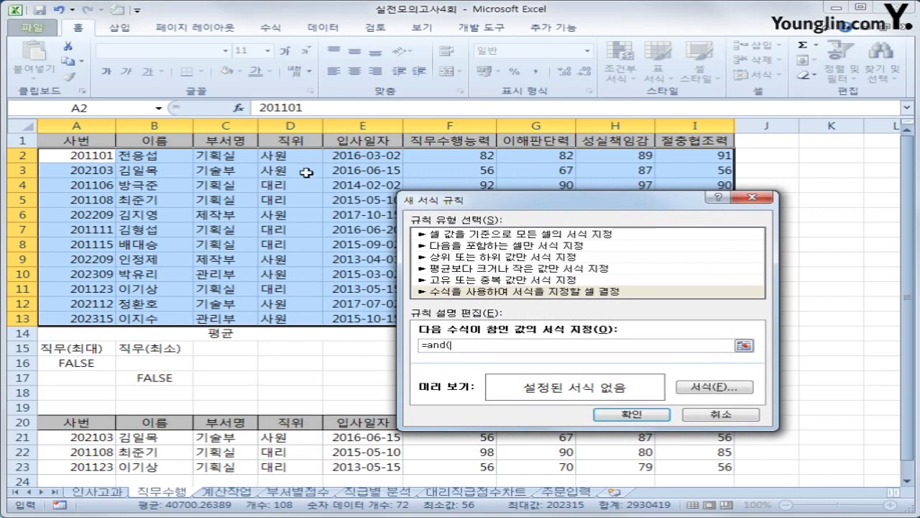
click(233, 157)
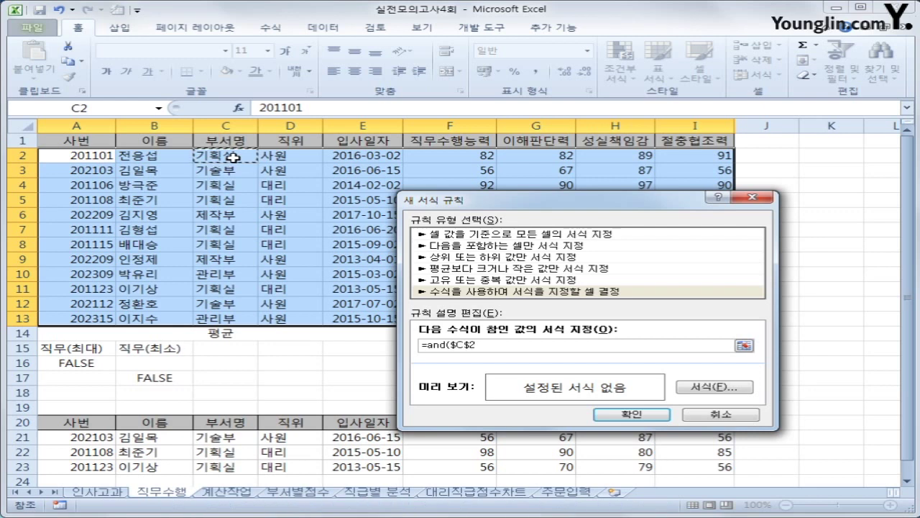
key(F4)
key(F4)
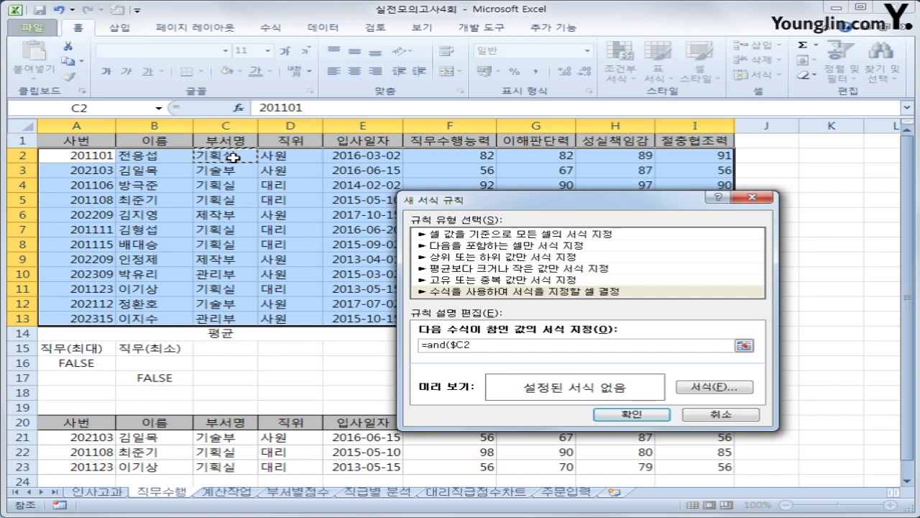
text(<>"기획실",)
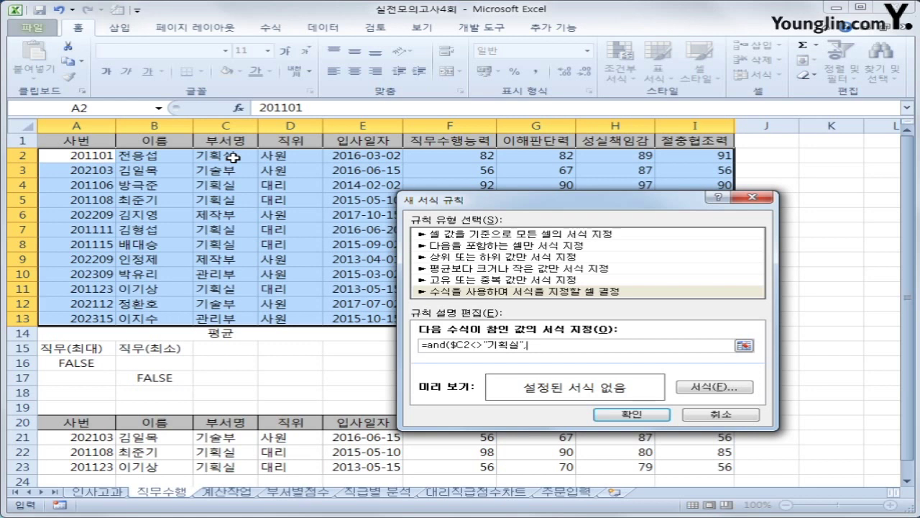
Complete the rule formula with month($E2)=month(today())) to match rows whose 입사일자 month equals the current month.
text(month()
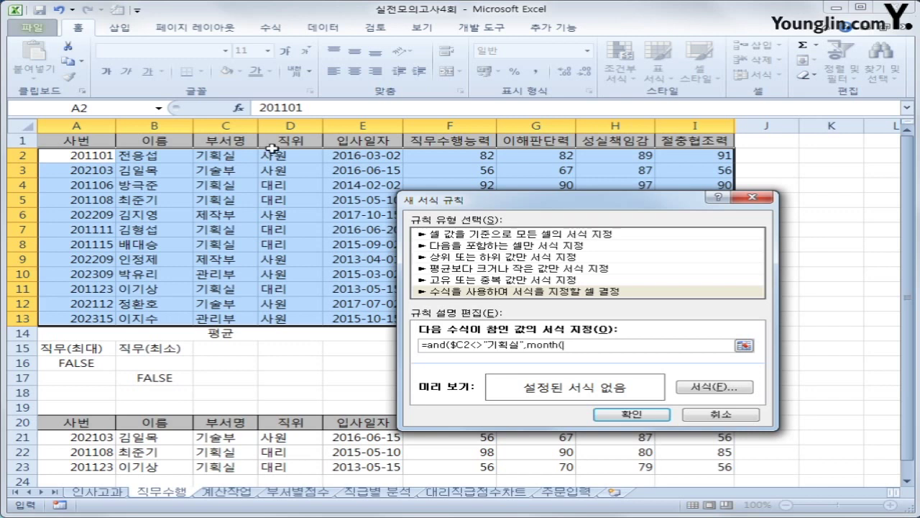
click(378, 156)
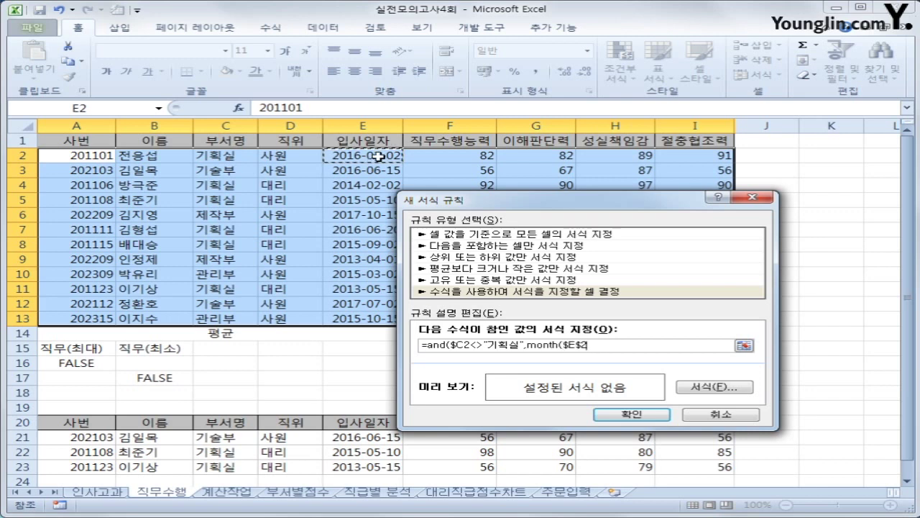
key(F4)
key(F4)
text()=)
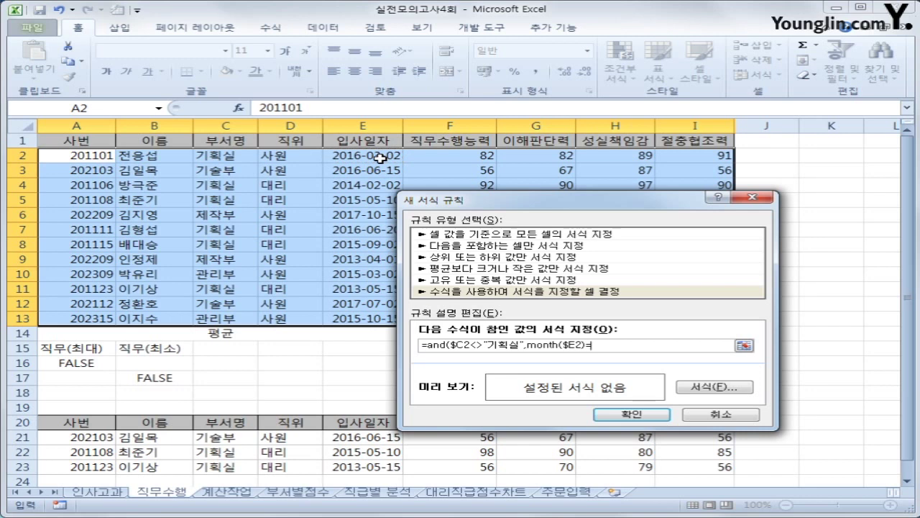
text(month(today()))
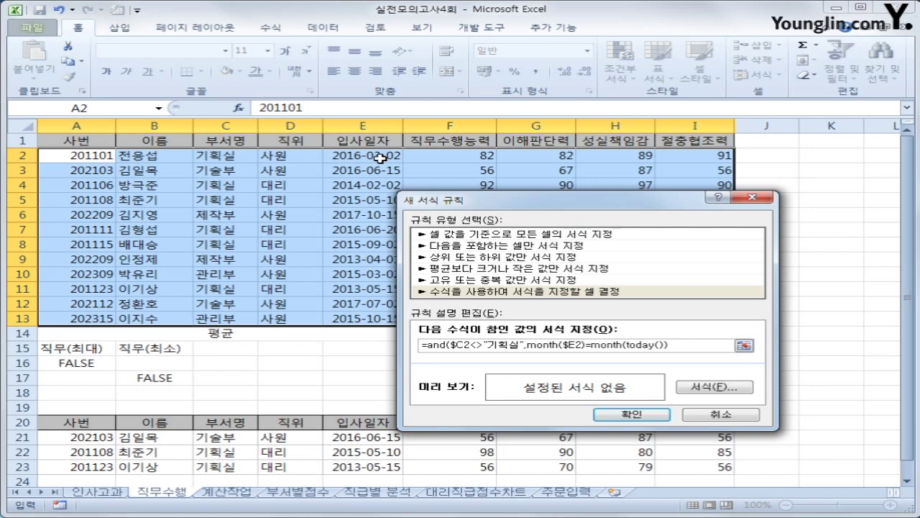
text())
Give the rule a bold (굵게) font in standard blue (파랑) and apply it to the selected rows.
click(694, 388)
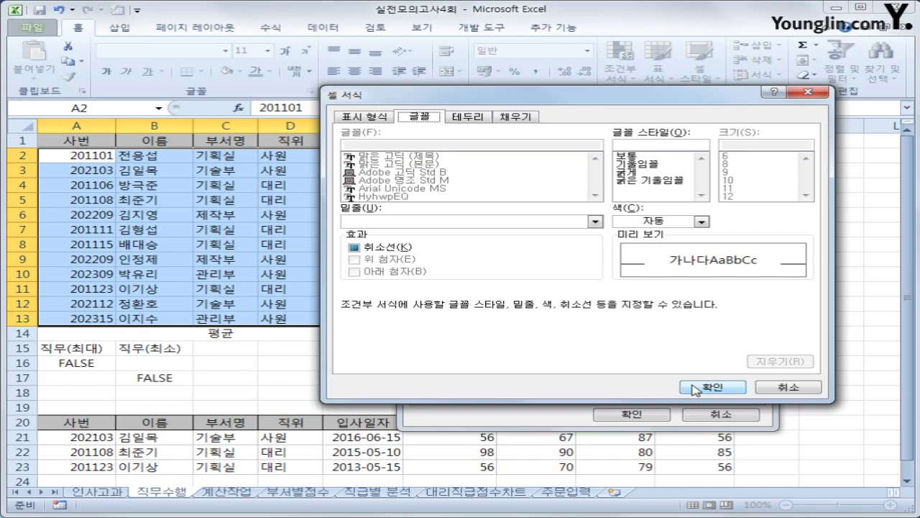
click(664, 173)
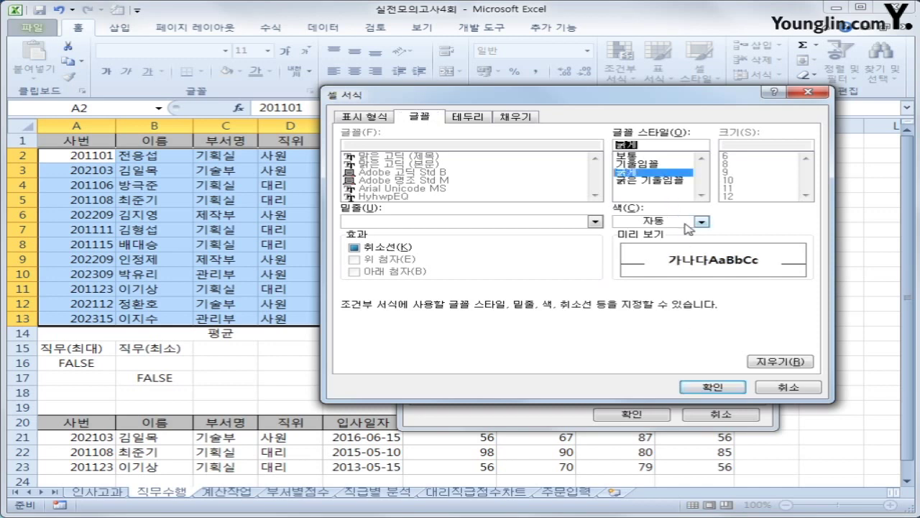
click(701, 222)
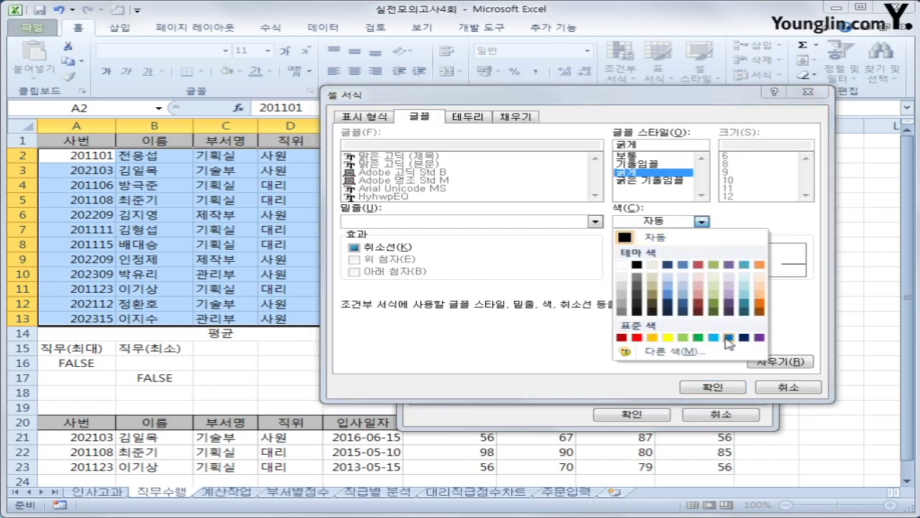
click(728, 337)
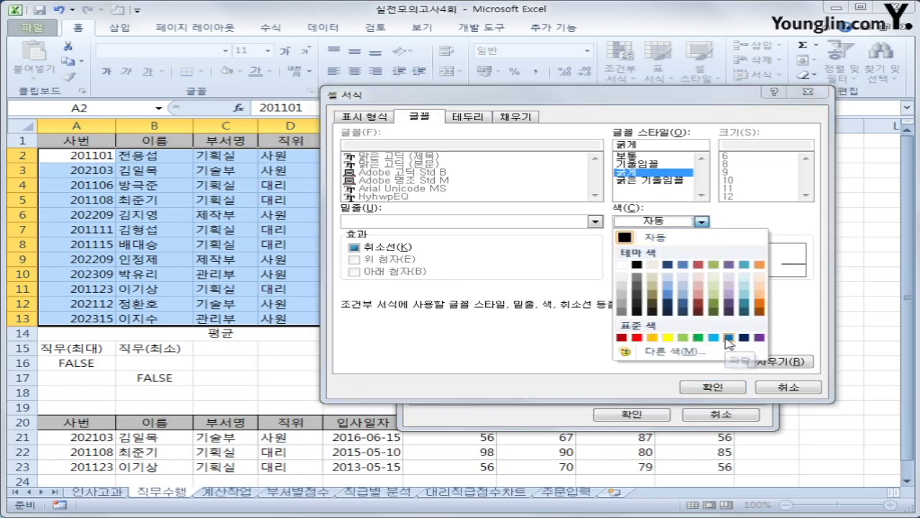
click(712, 387)
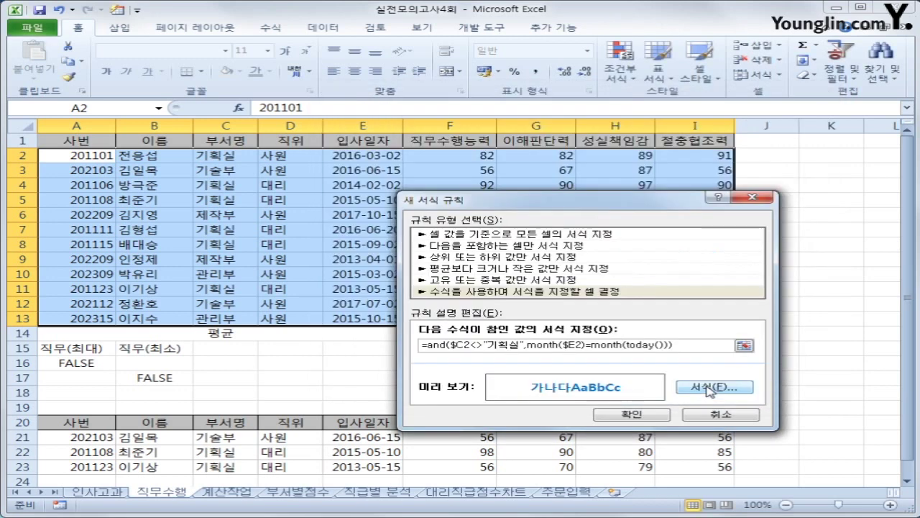
click(651, 414)
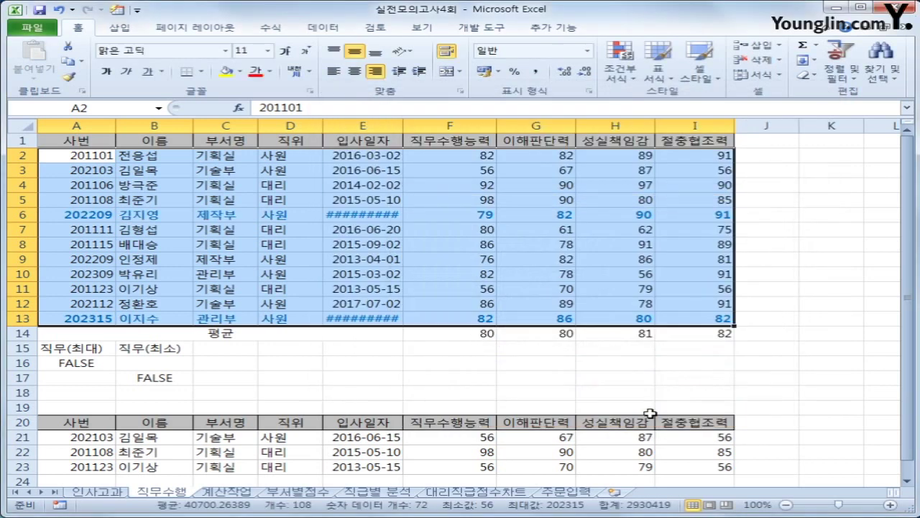
Autofit the width of column E so the 입사일자 dates display in full.
double_click(403, 126)
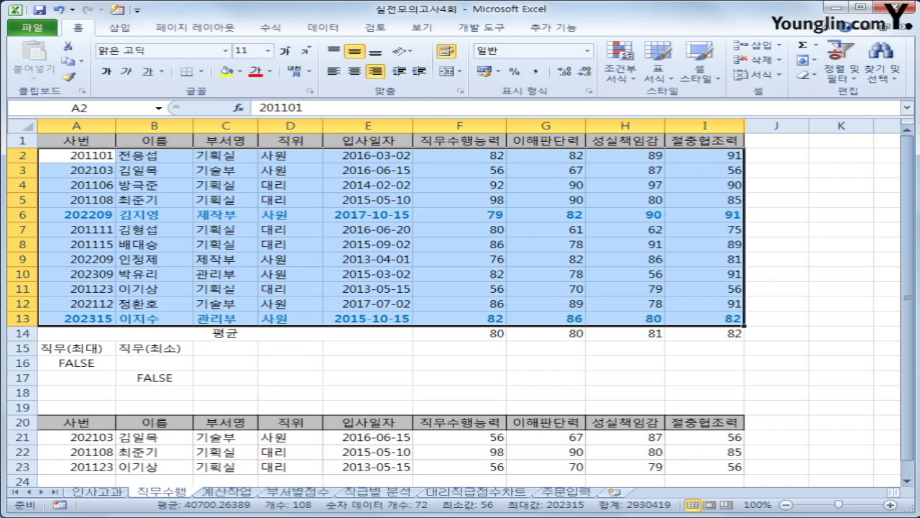
key(ctrl+c)
click(370, 214)
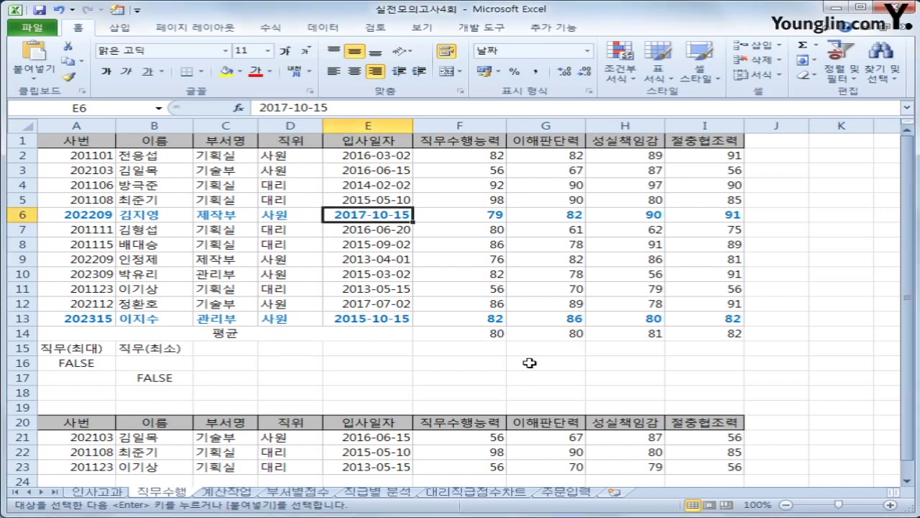
click(489, 335)
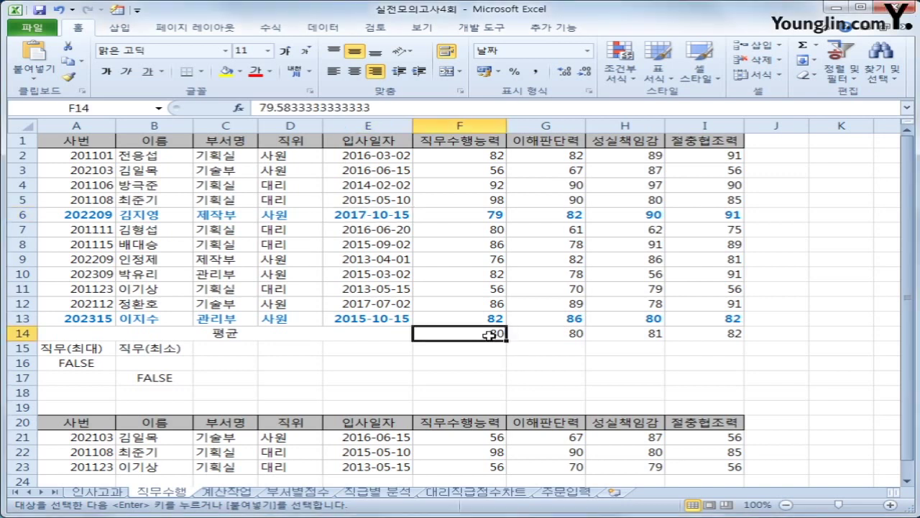
Set the average cells F14:I14 to be both locked (잠금) and hidden (숨김) in their cell protection settings.
drag(489, 334, 688, 329)
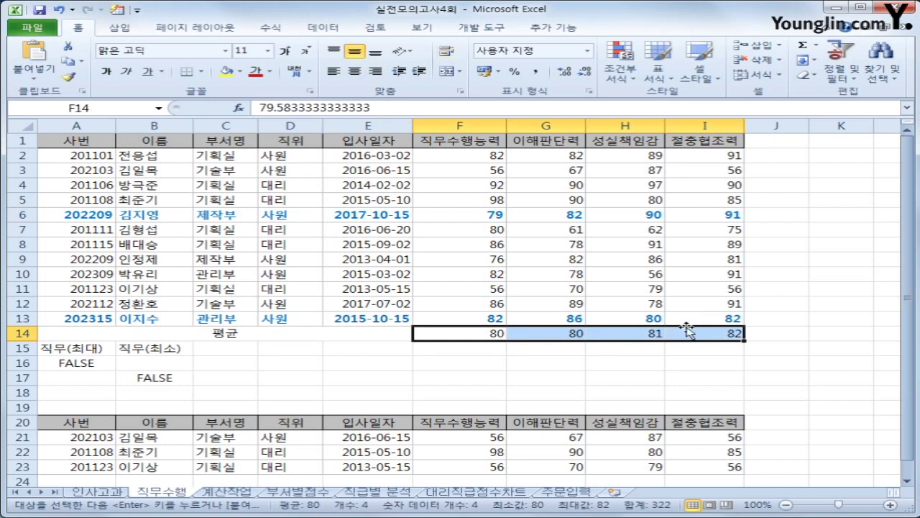
right_click(642, 332)
click(475, 322)
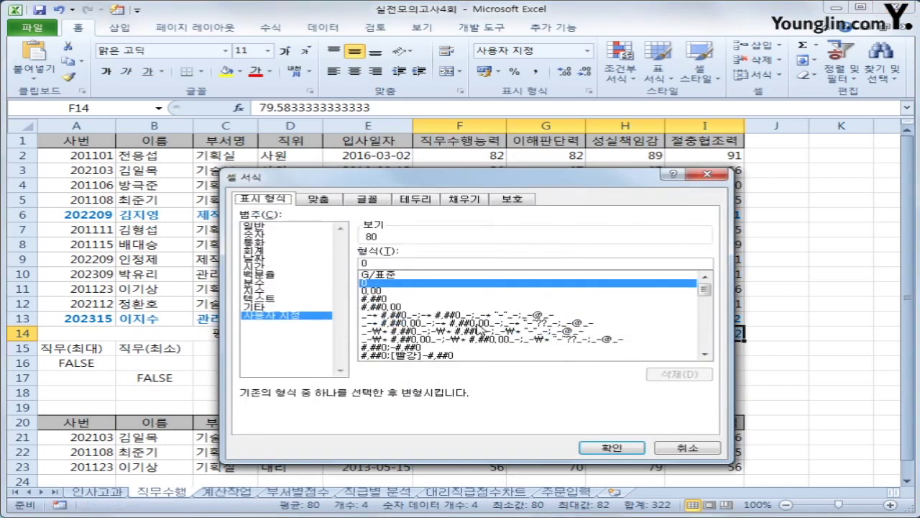
click(521, 200)
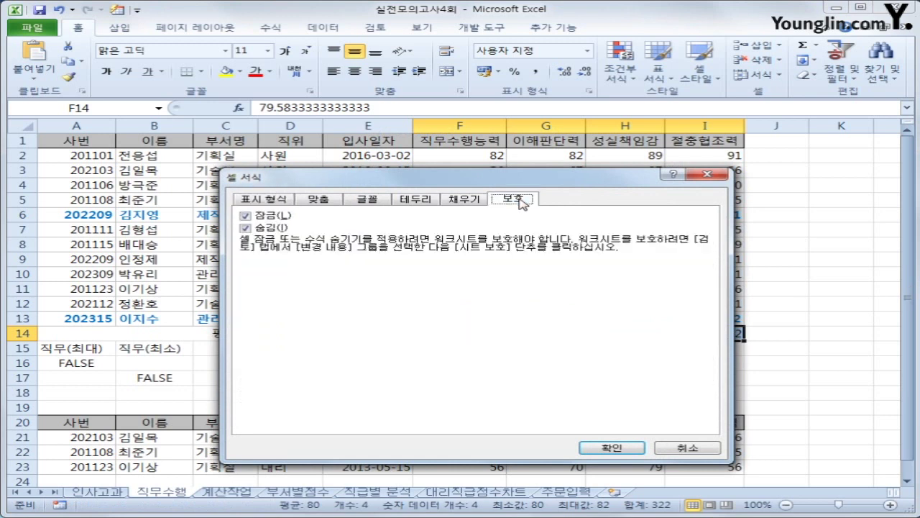
click(259, 233)
click(259, 234)
click(632, 448)
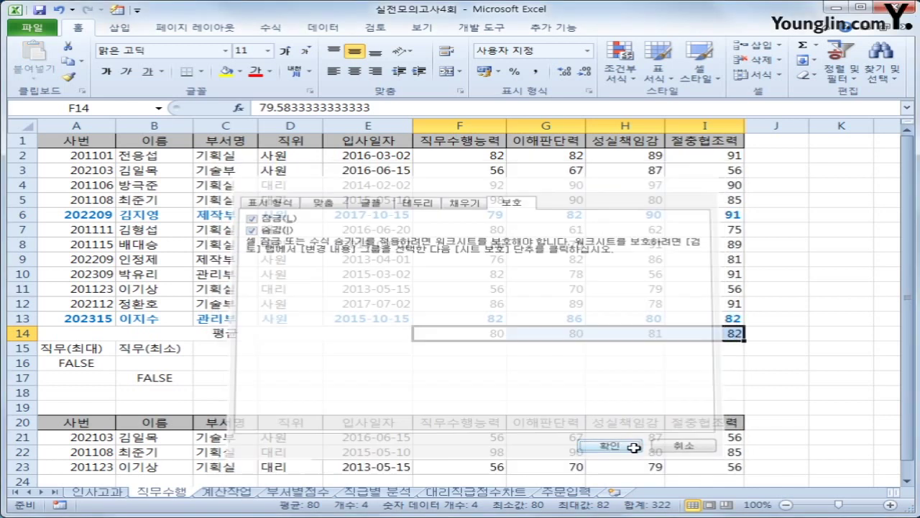
Protect the 직무수행 sheet without a password, allowing selection of both locked and unlocked cells.
click(380, 32)
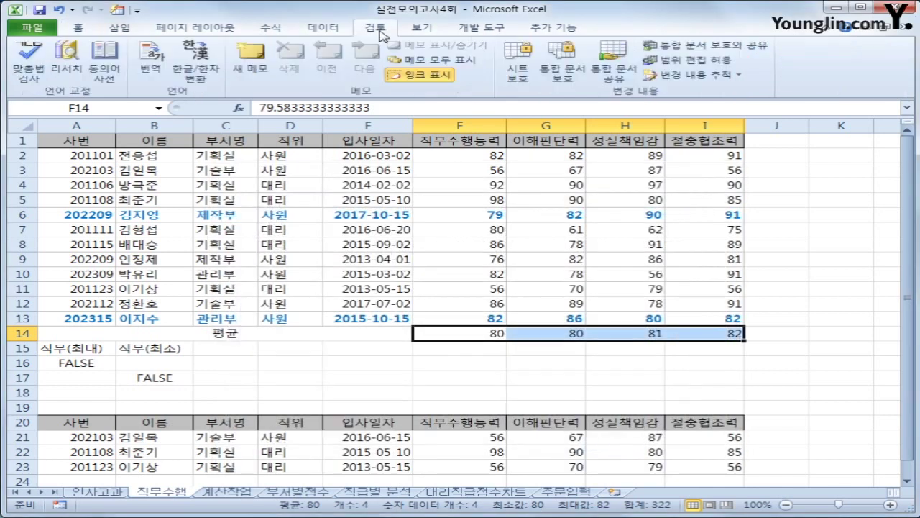
click(509, 85)
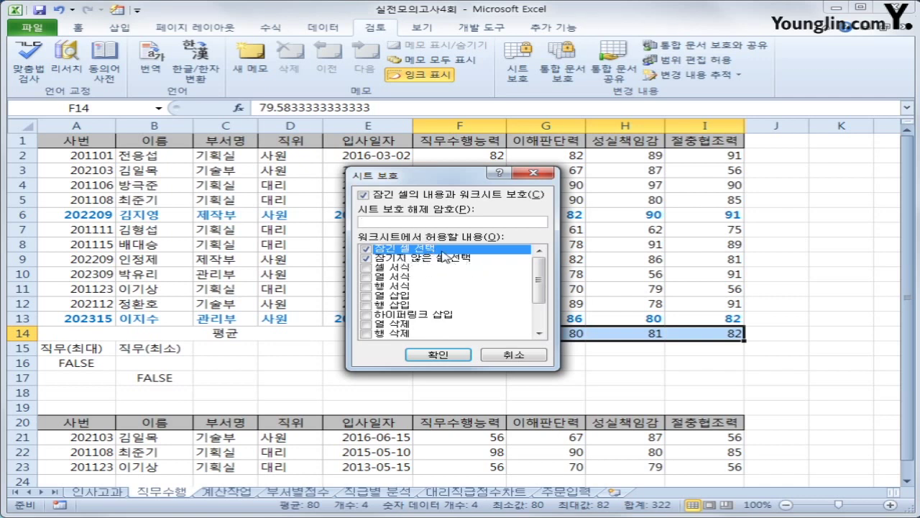
click(446, 358)
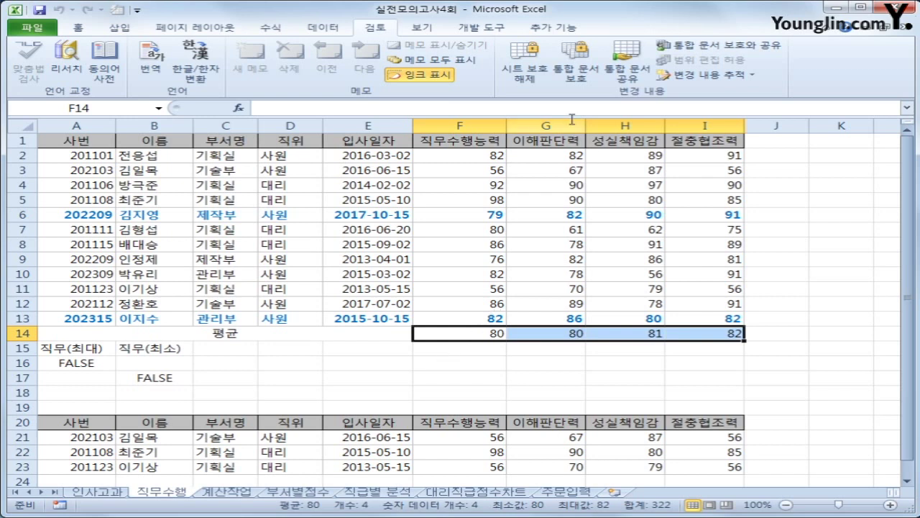
Protect the workbook's structure (구조) only, without a password, and check the formula display of average cell I14.
click(561, 71)
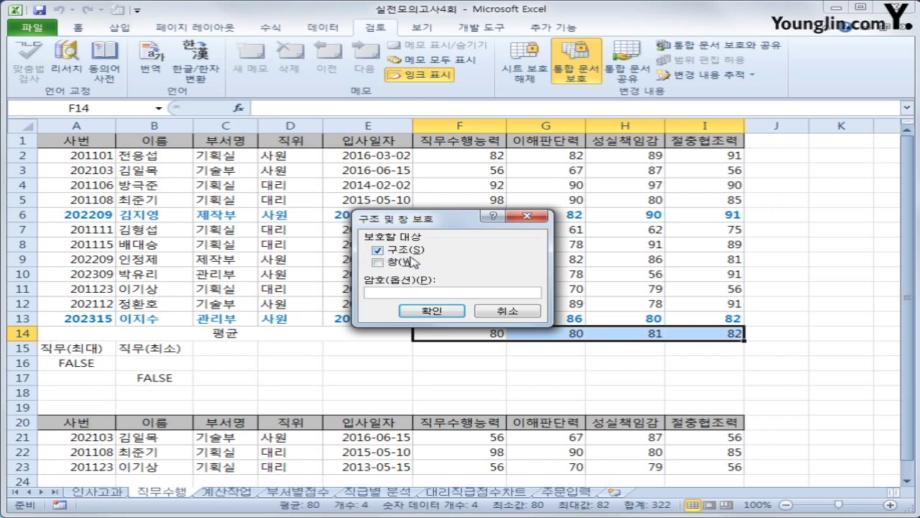
click(442, 315)
click(699, 333)
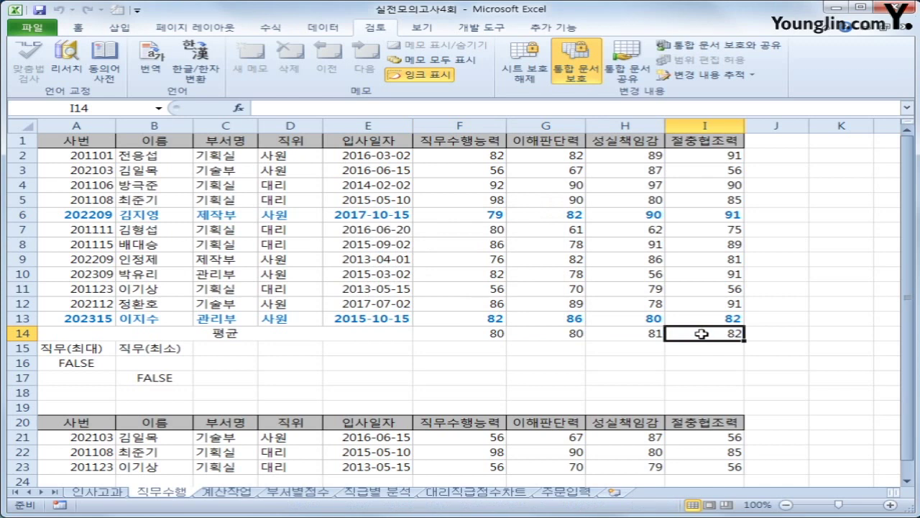
On the 계산작업 sheet, examine how the 제품코드 values in [표1] relate to the column headers and row numbers of [표2].
click(245, 495)
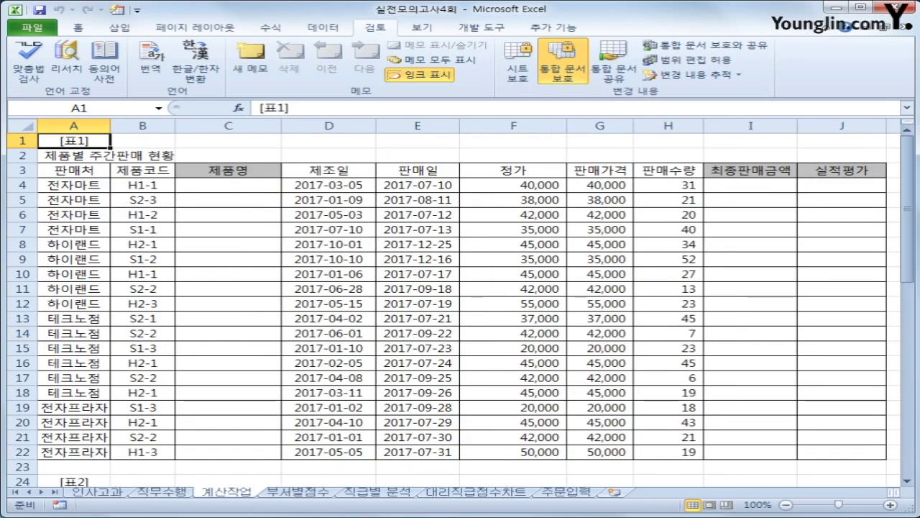
click(265, 186)
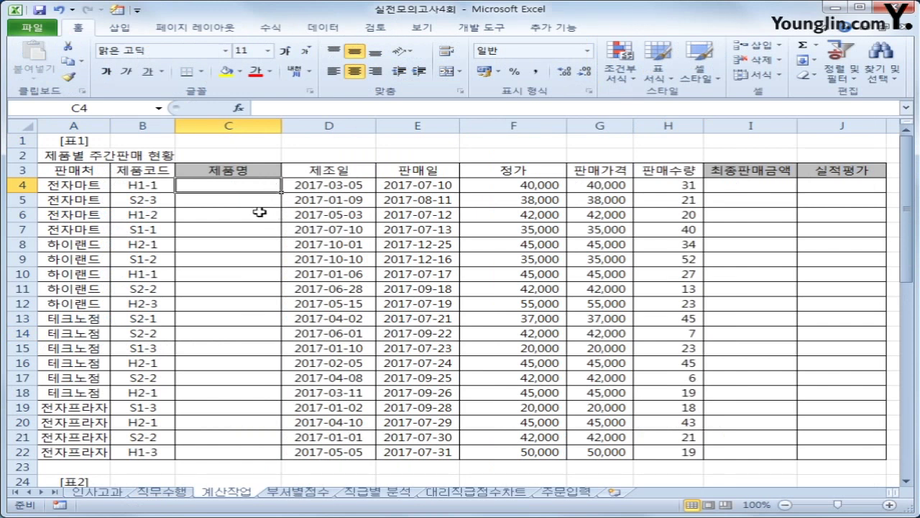
click(138, 188)
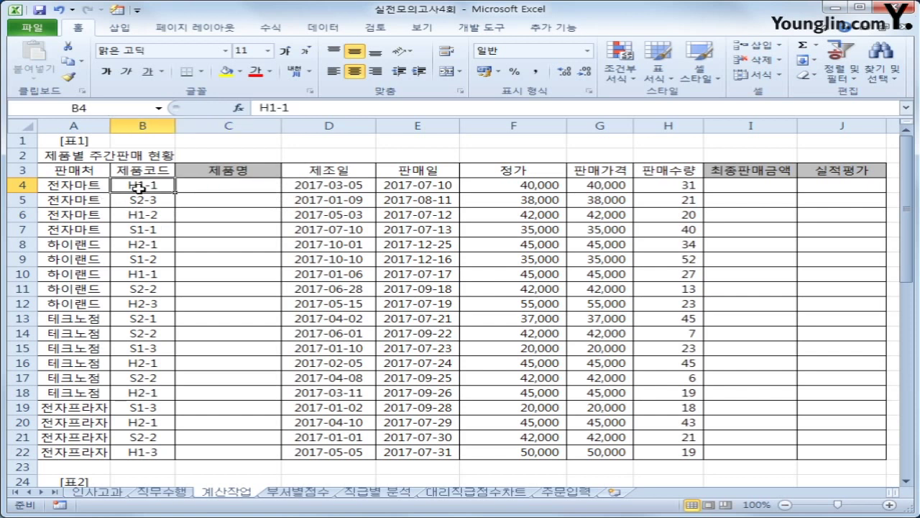
click(207, 185)
scroll(287, 323, down, 6)
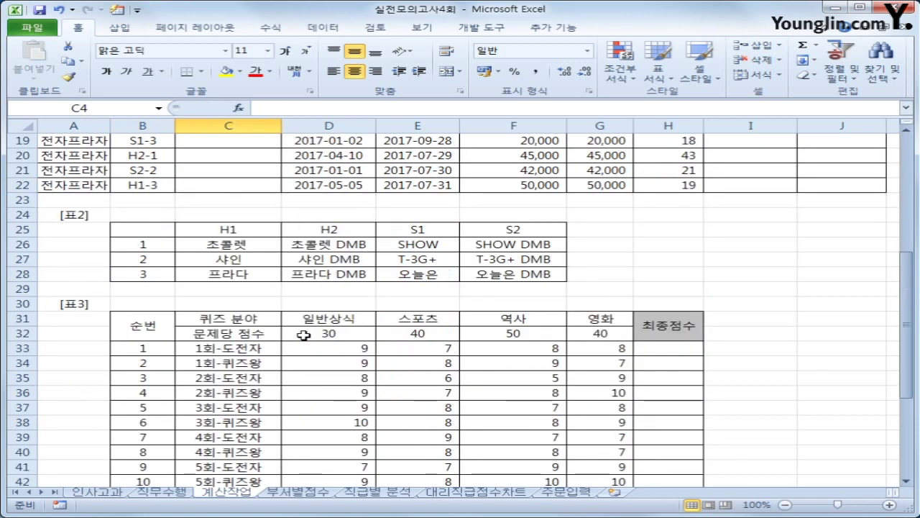
click(238, 230)
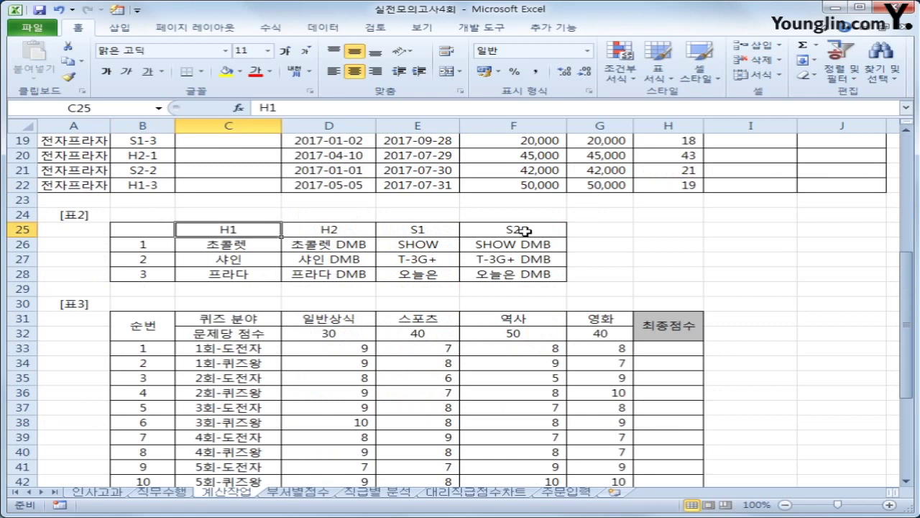
click(525, 231)
drag(219, 228, 491, 233)
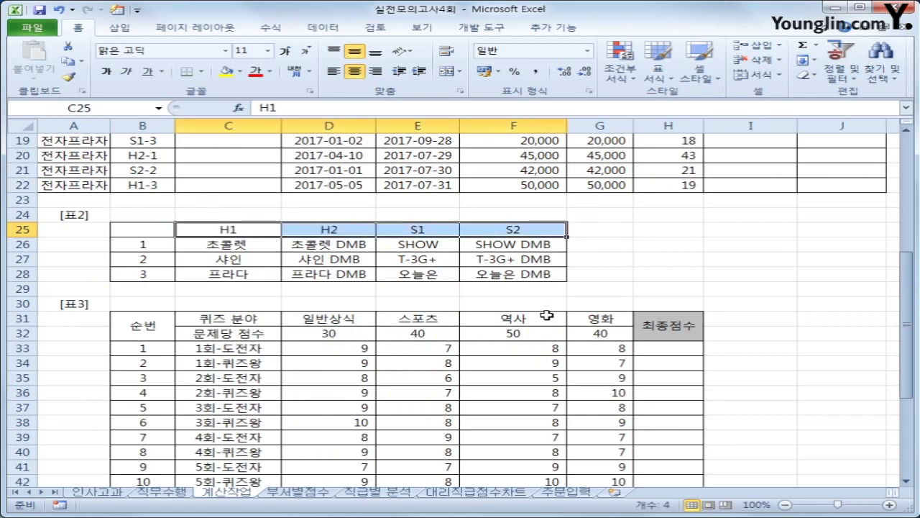
scroll(530, 310, up, 3)
scroll(164, 230, up, 3)
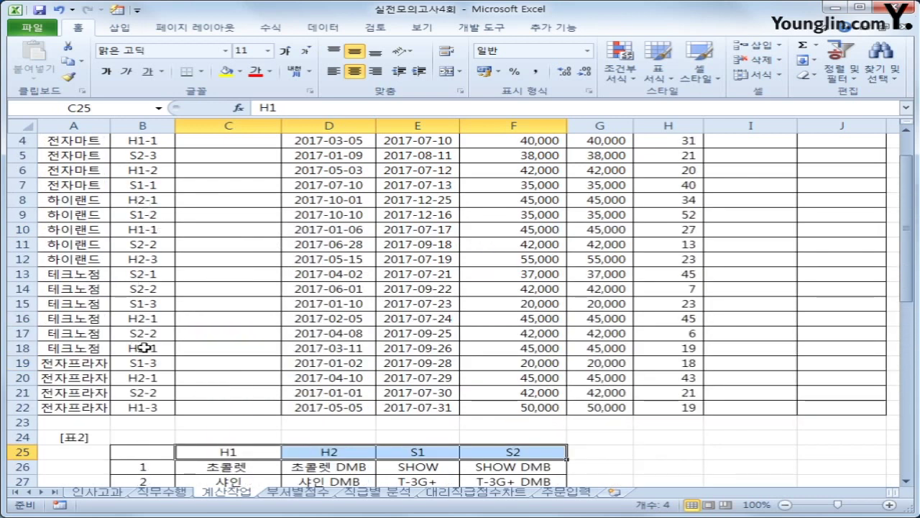
scroll(144, 348, down, 3)
scroll(159, 485, down, 3)
drag(148, 335, 144, 361)
scroll(242, 365, up, 4)
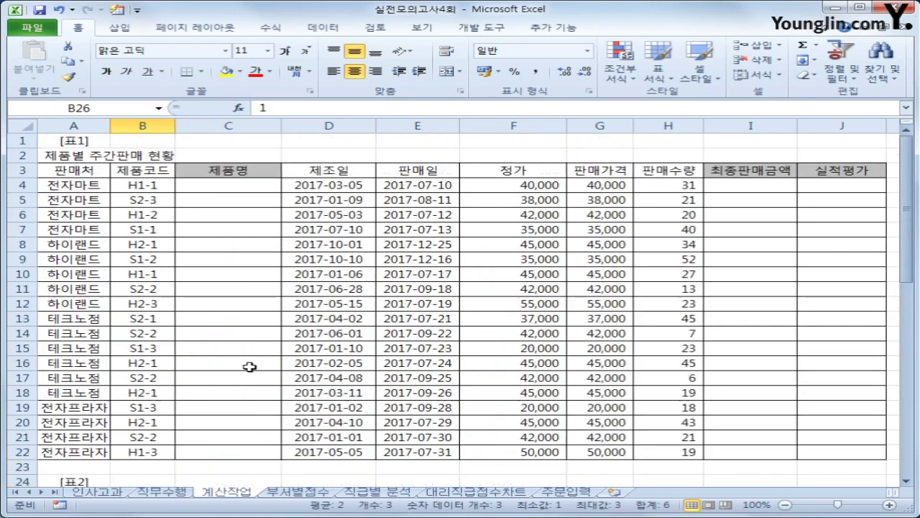
Begin the 제품명 formula in C4 with INDEX, using the [표2] product names $C$26:$F$28 as the absolute array.
click(238, 191)
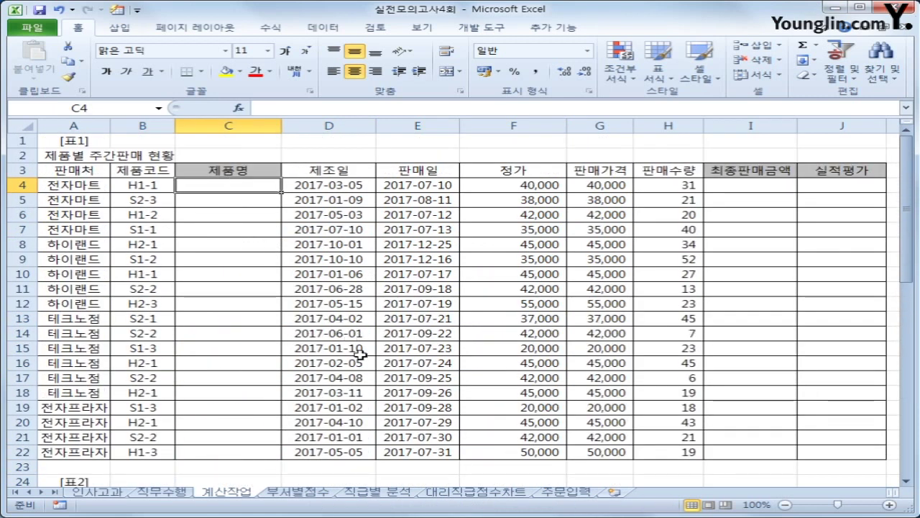
text(=in)
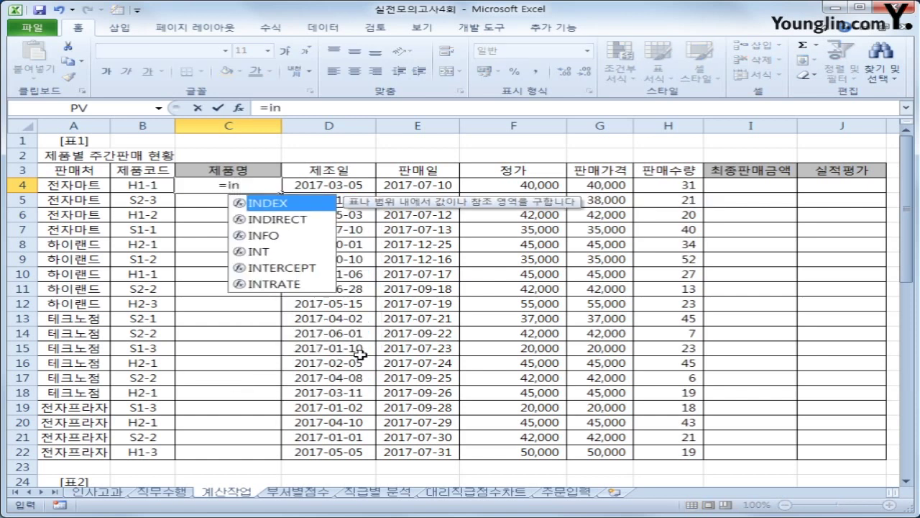
key(Tab)
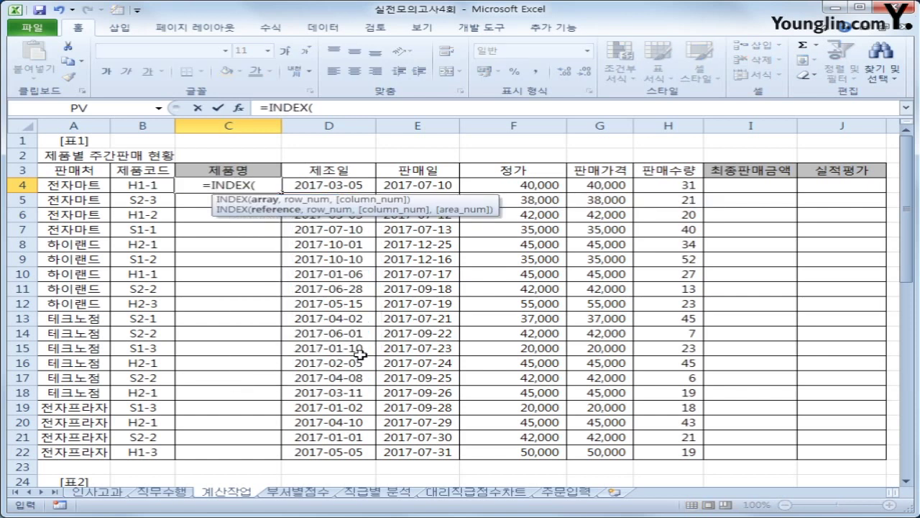
scroll(353, 352, down, 3)
drag(248, 376, 490, 407)
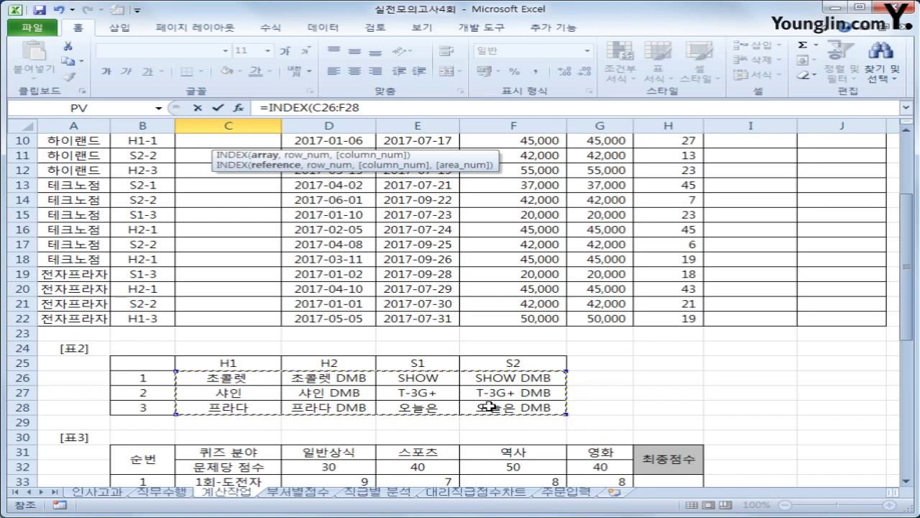
key(F4)
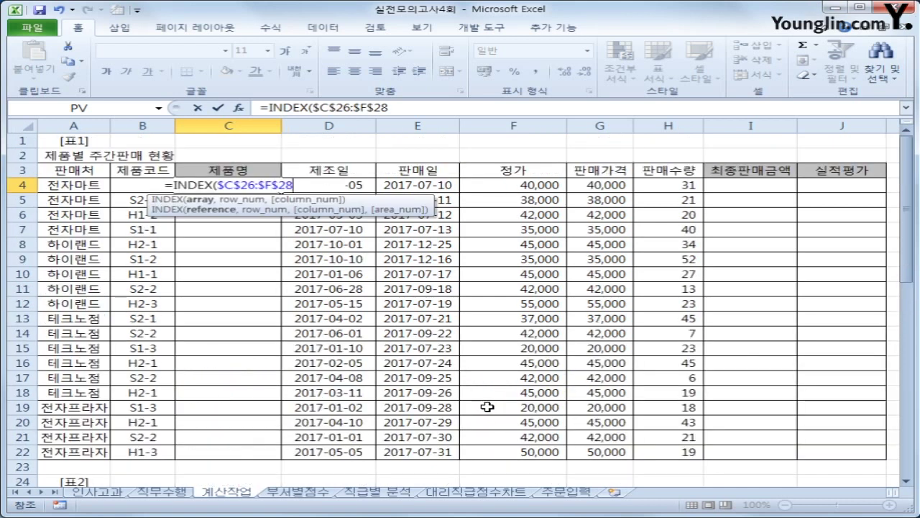
text(,)
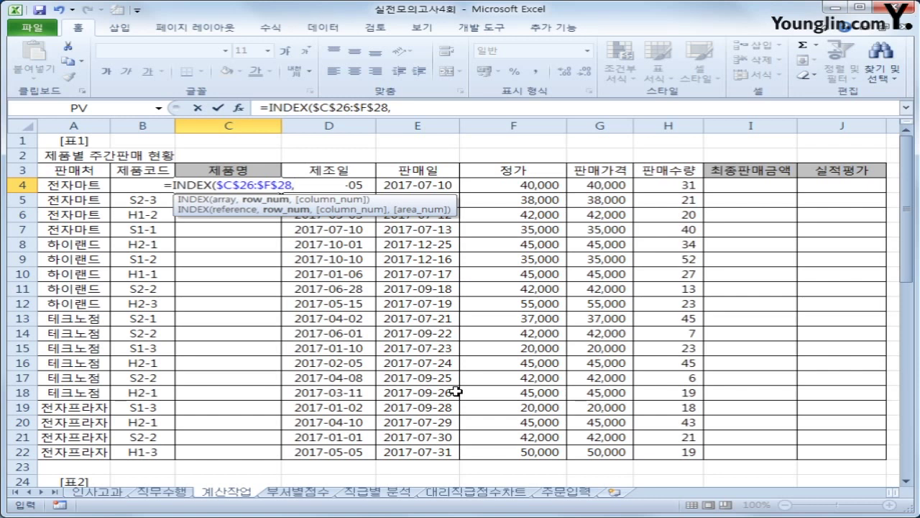
Add RIGHT(B4,1) as the INDEX row number to use the last character of the product code.
text(ri)
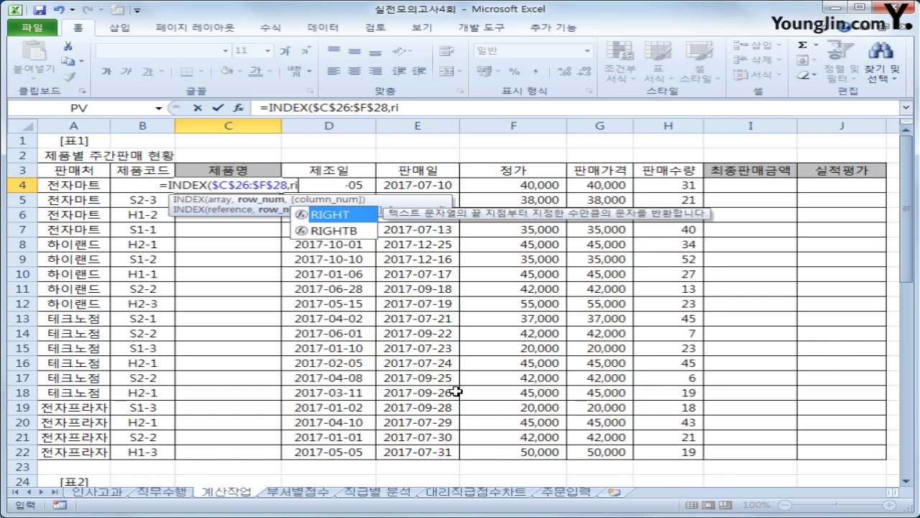
key(Tab)
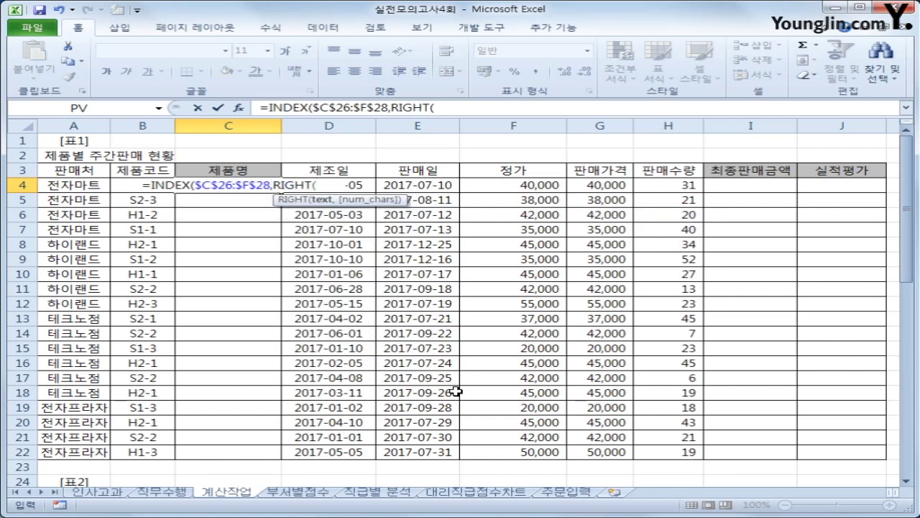
key(Left)
text(,)
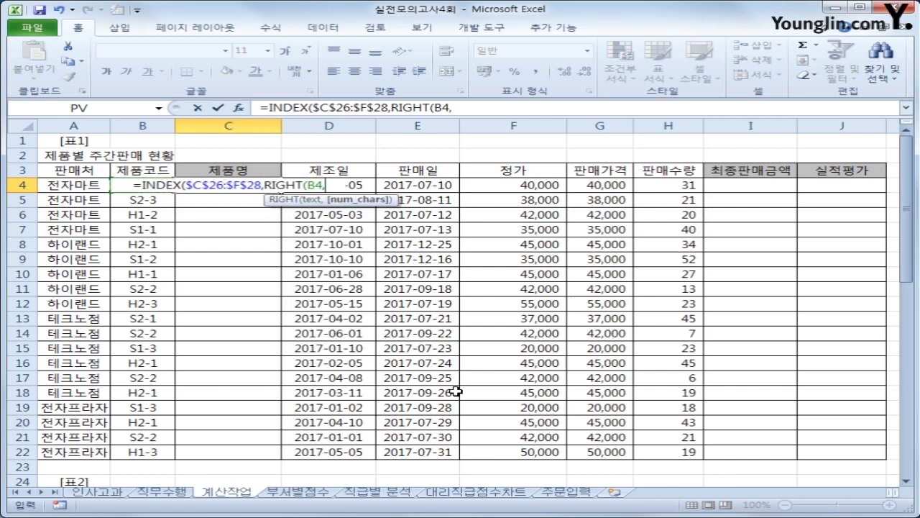
text(1))
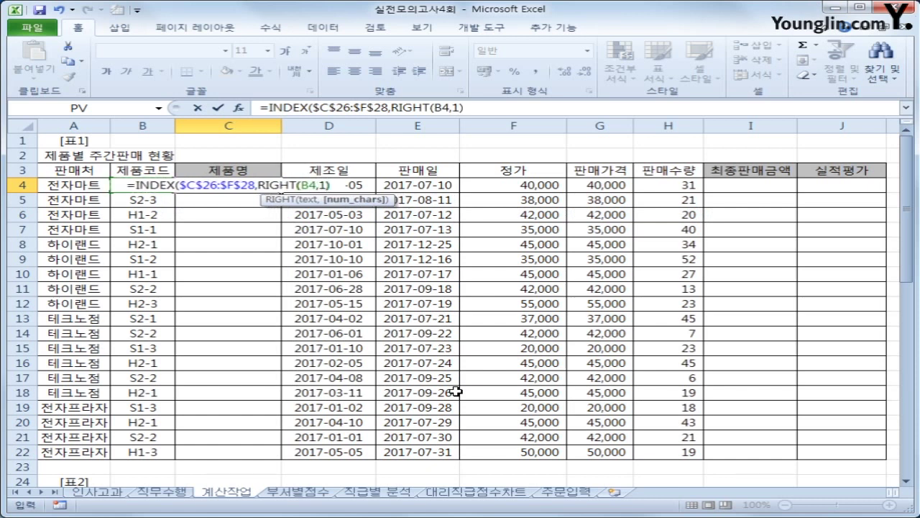
text(,)
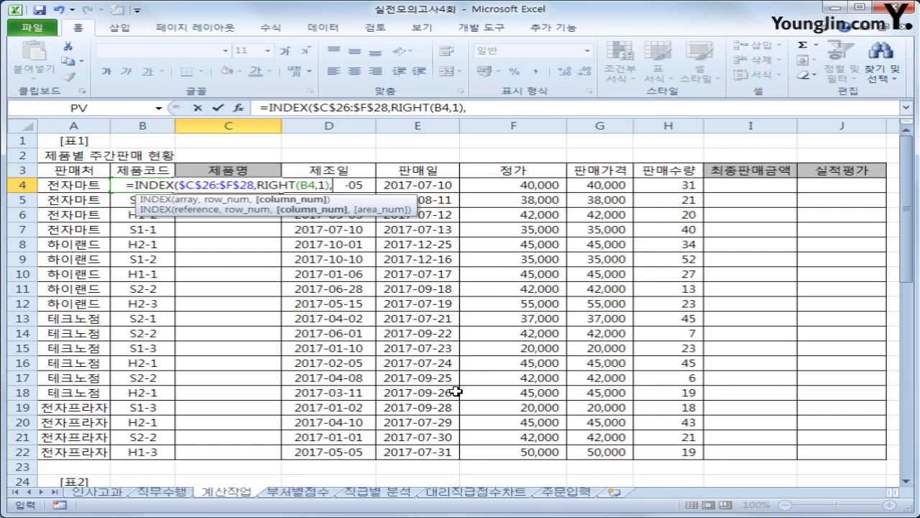
Start the INDEX column number with MATCH, using left(B4,2) as the lookup value.
text(mat)
key(Tab)
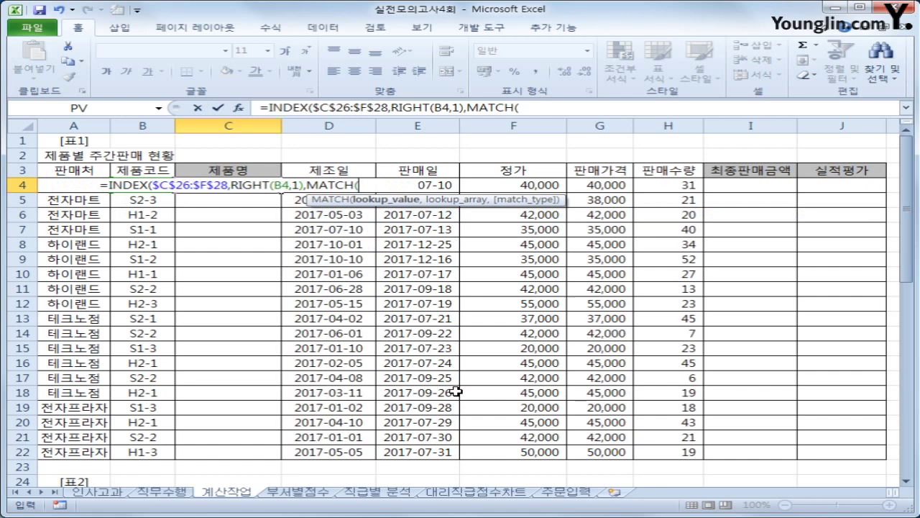
text(left()
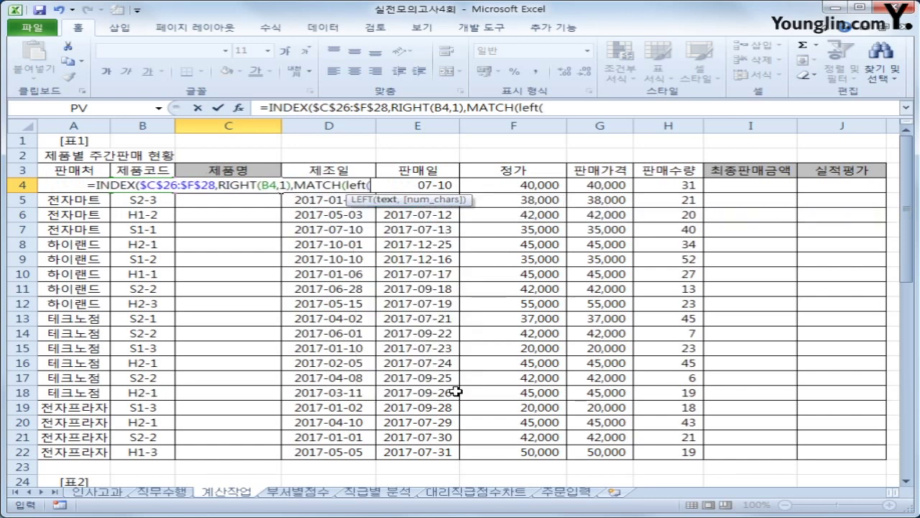
text(B4,)
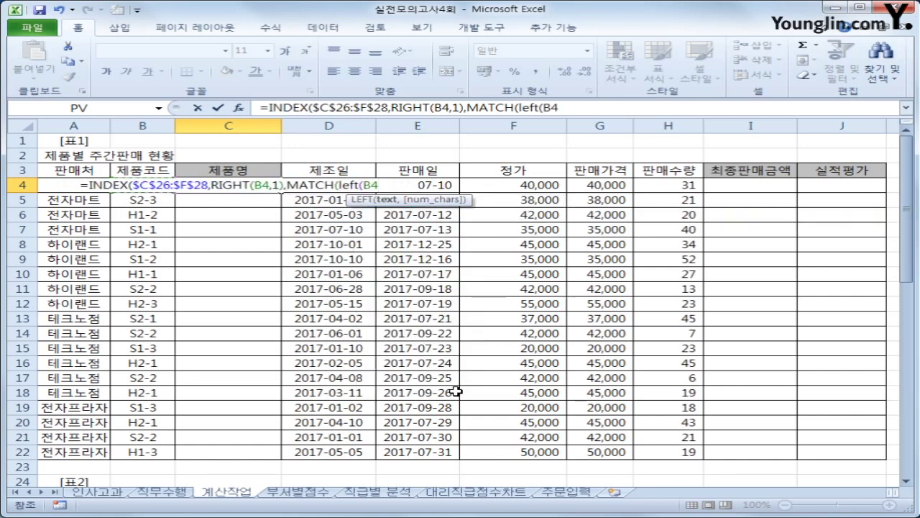
text(2),)
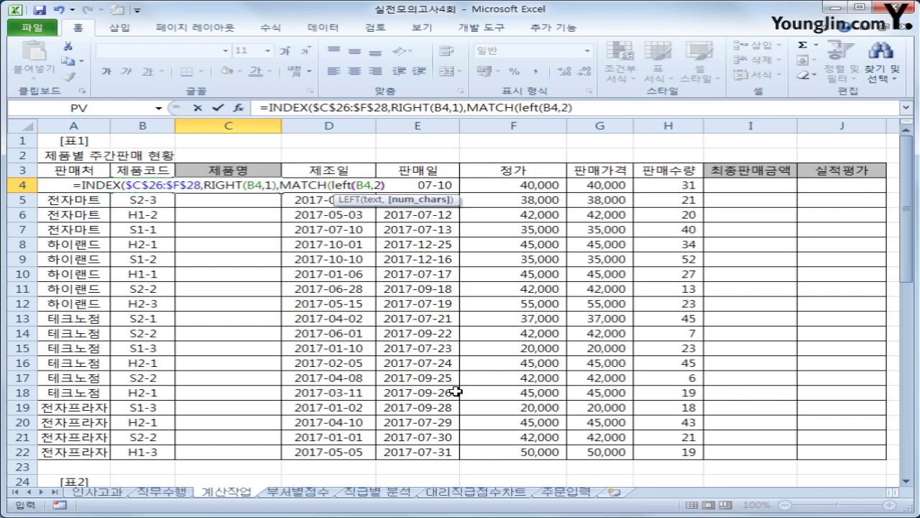
Use the [표2] header row $C$25:$F$25 as the absolute lookup array of MATCH.
scroll(456, 391, down, 3)
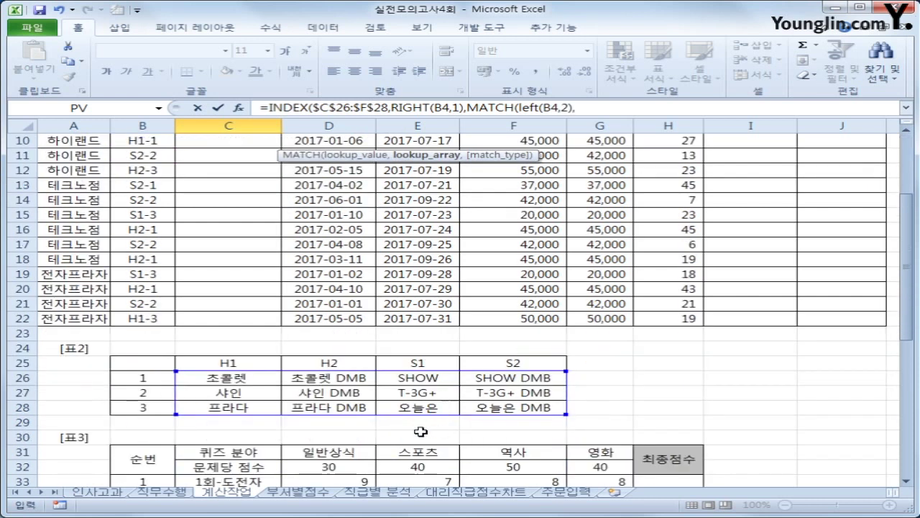
click(239, 363)
drag(238, 364, 511, 364)
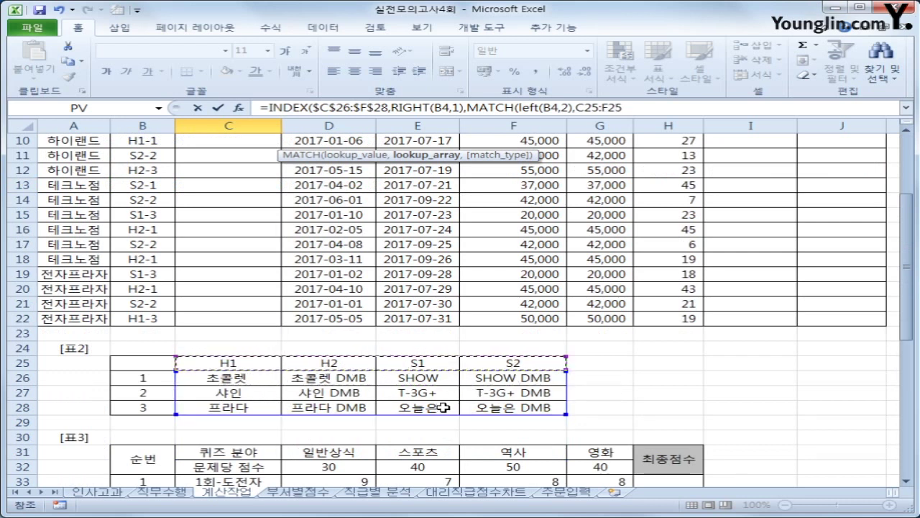
key(F4)
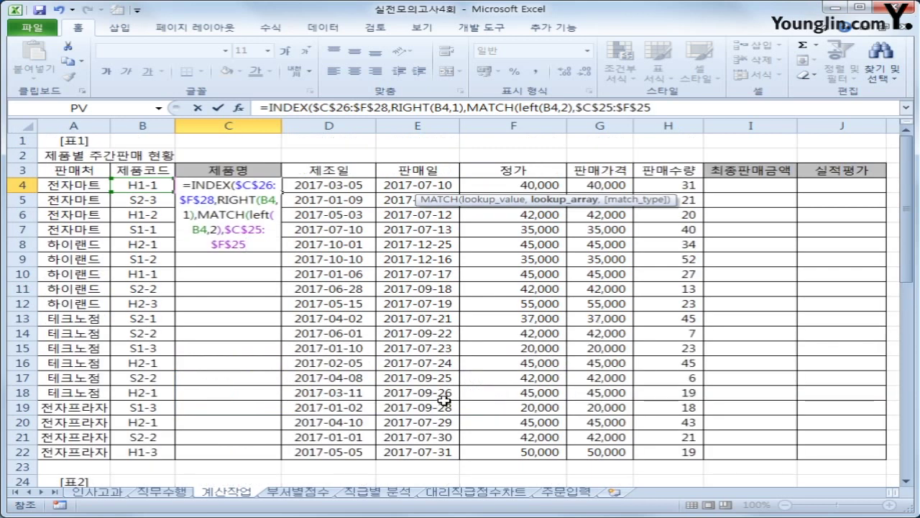
Finish the C4 formula with MATCH type 0 for an exact match and fill it down through C22.
text(,0)
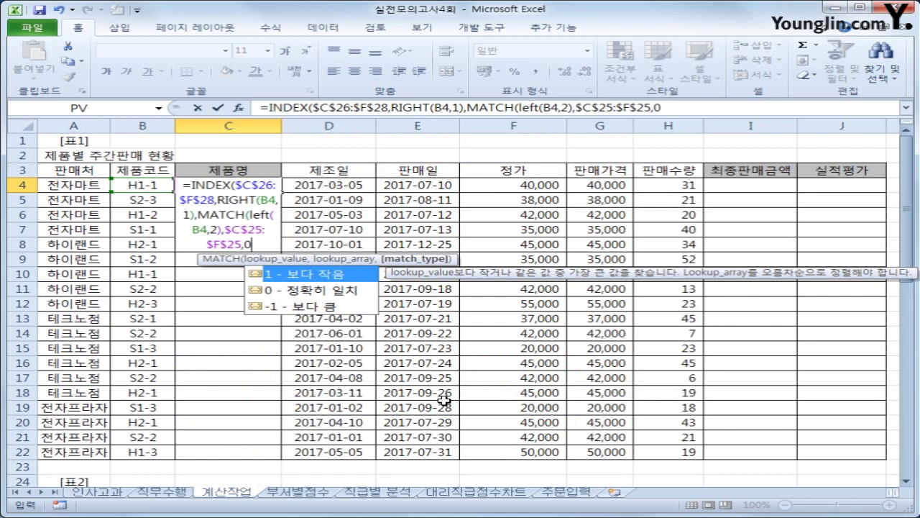
text())
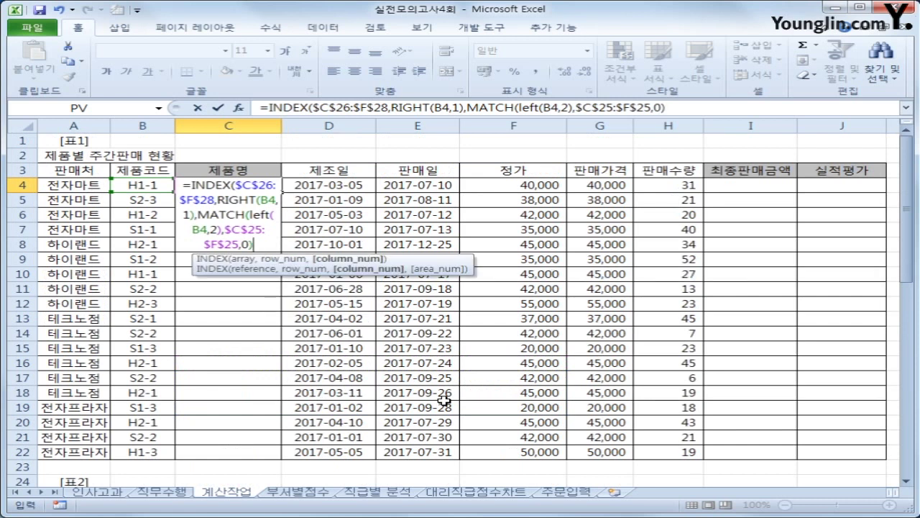
text())
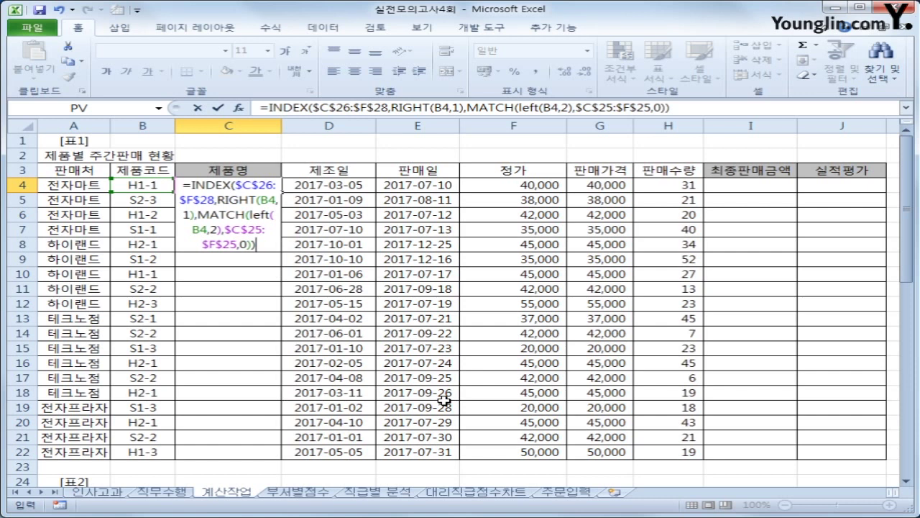
key(Return)
key(Up)
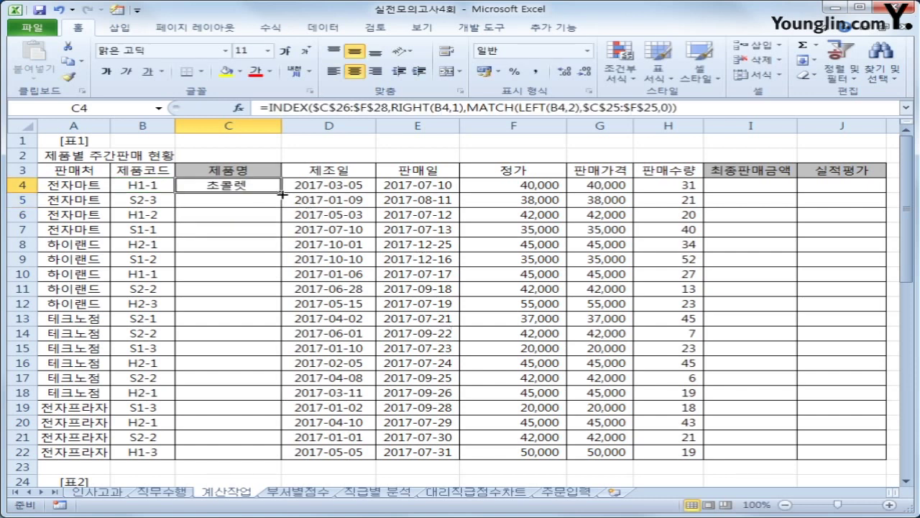
drag(281, 192, 296, 462)
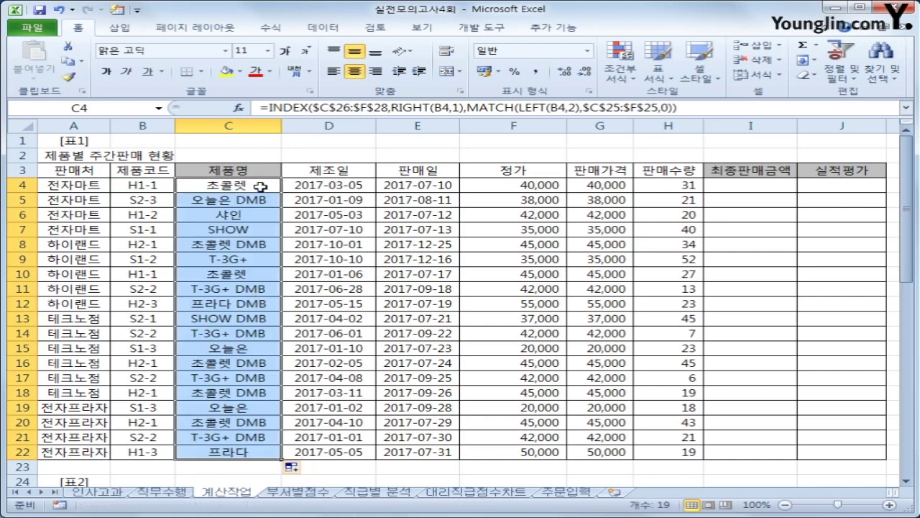
Examine how the product codes in B4:B22 correspond to the row numbers and column headers of [표2].
click(155, 188)
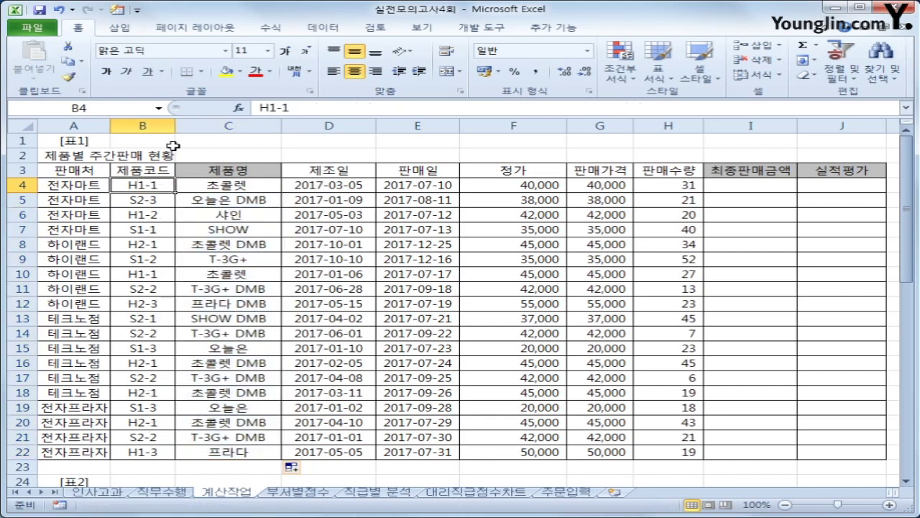
scroll(170, 351, down, 4)
drag(154, 333, 154, 362)
scroll(153, 363, up, 4)
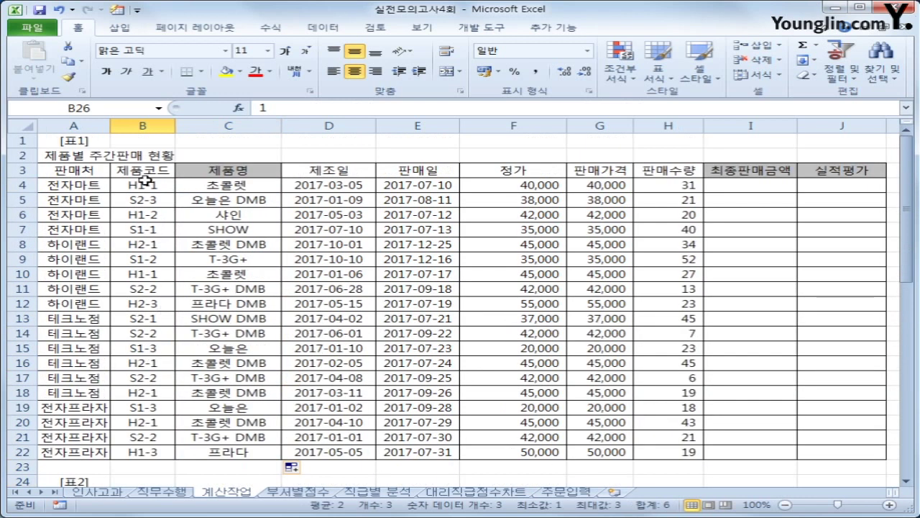
drag(138, 184, 122, 445)
scroll(144, 442, down, 3)
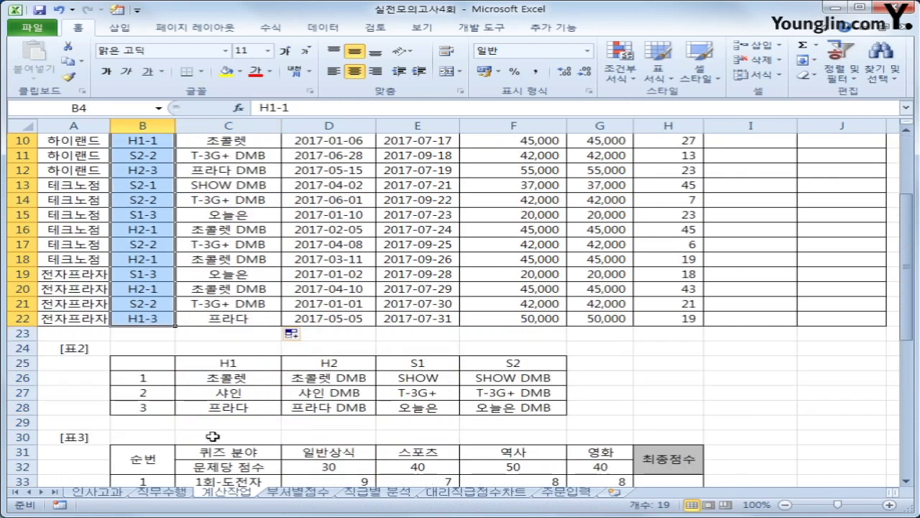
drag(209, 363, 517, 367)
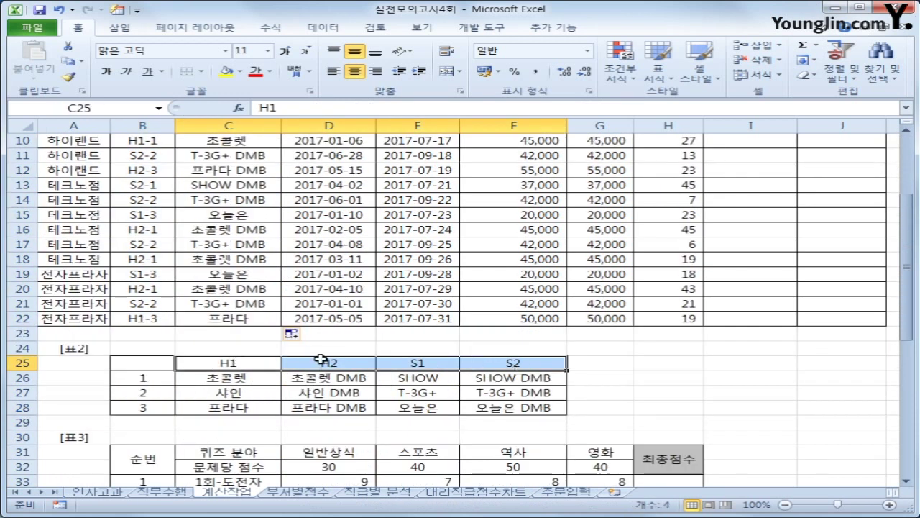
scroll(477, 367, up, 3)
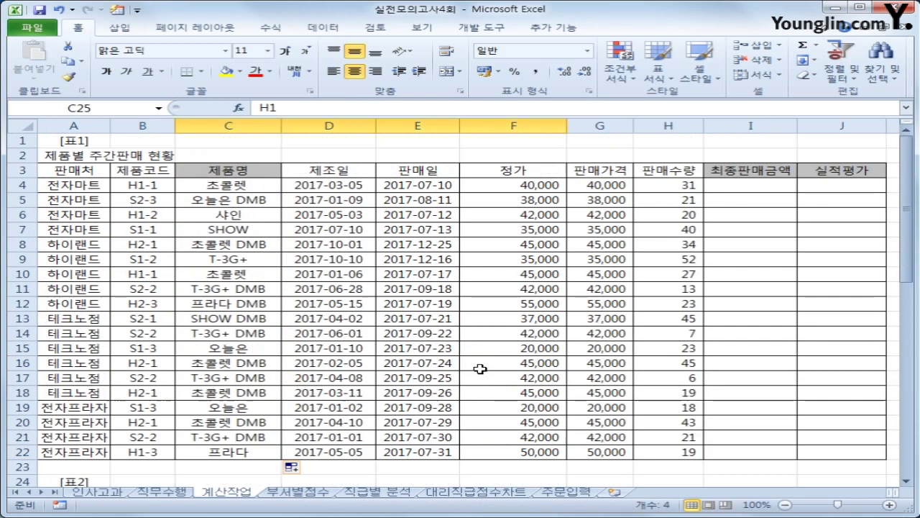
scroll(481, 370, down, 3)
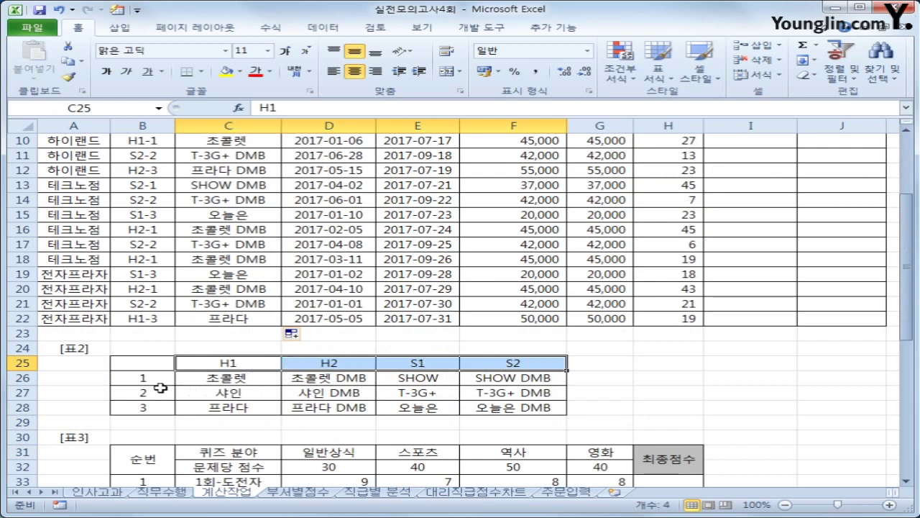
click(246, 389)
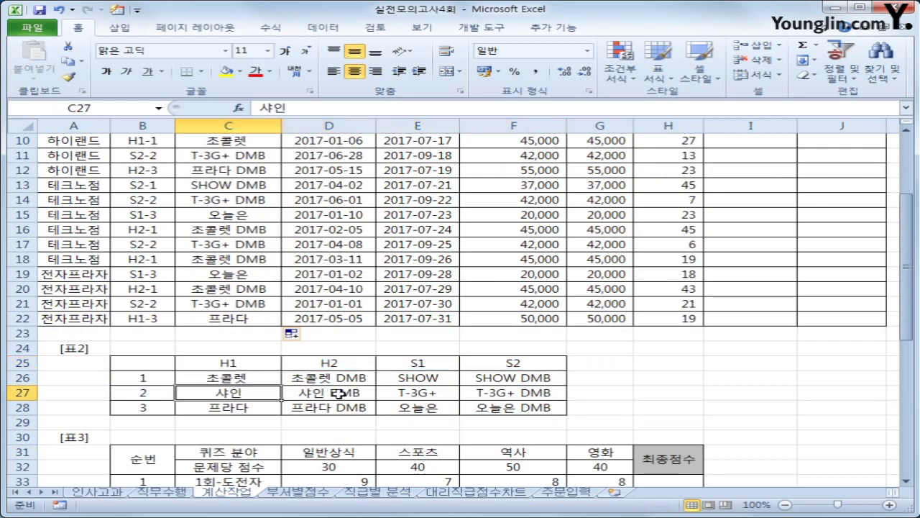
scroll(335, 390, up, 3)
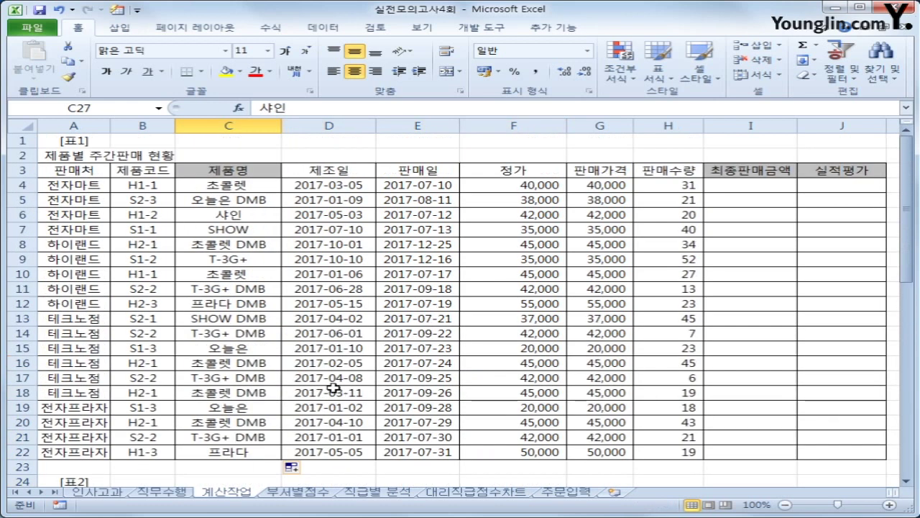
Begin the 최종판매금액 formula in I4 with IF, comparing the sales quantity H4 using >=.
click(737, 184)
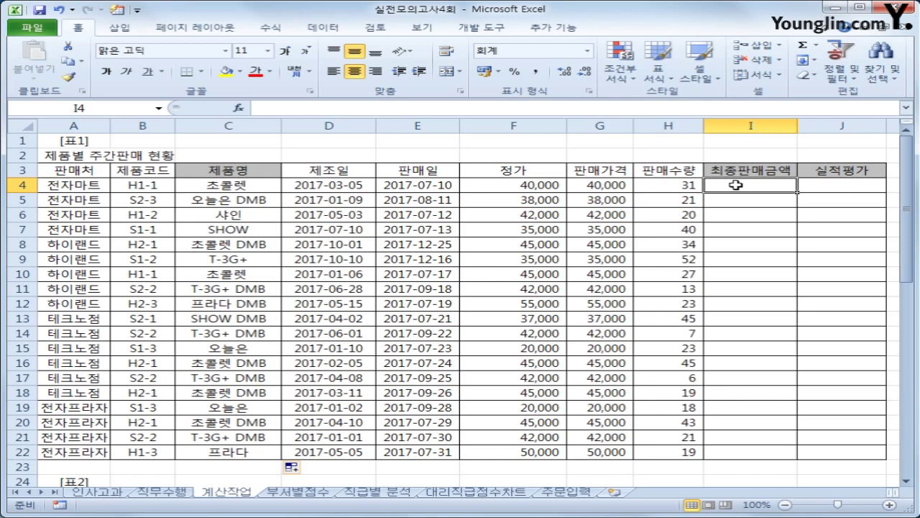
text(=if()
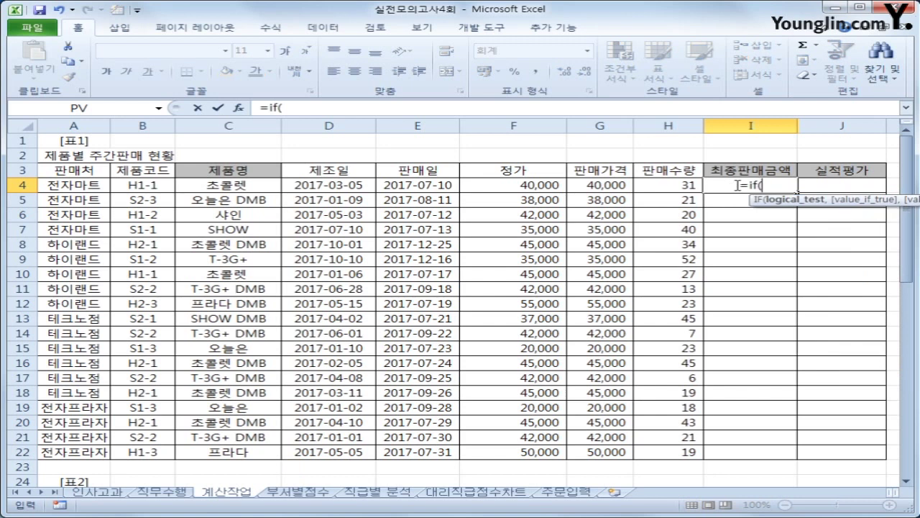
key(Left)
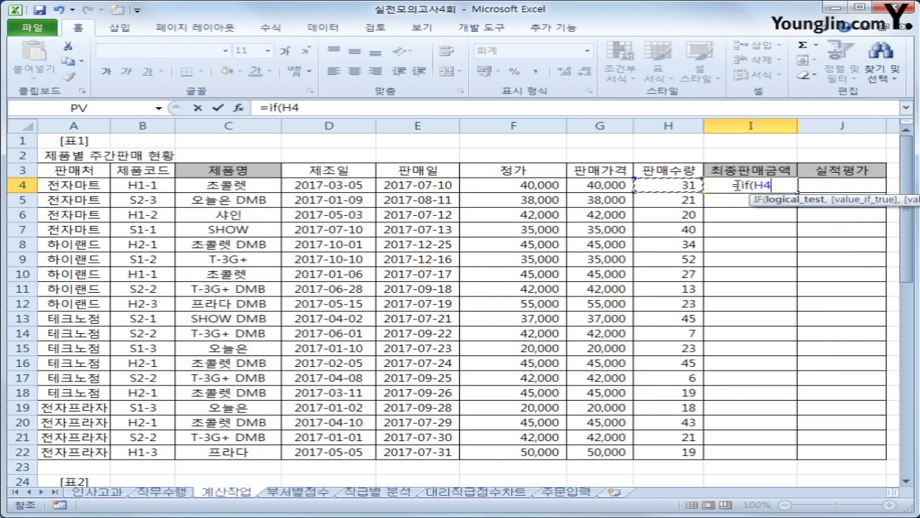
text(>a)
key(BackSpace)
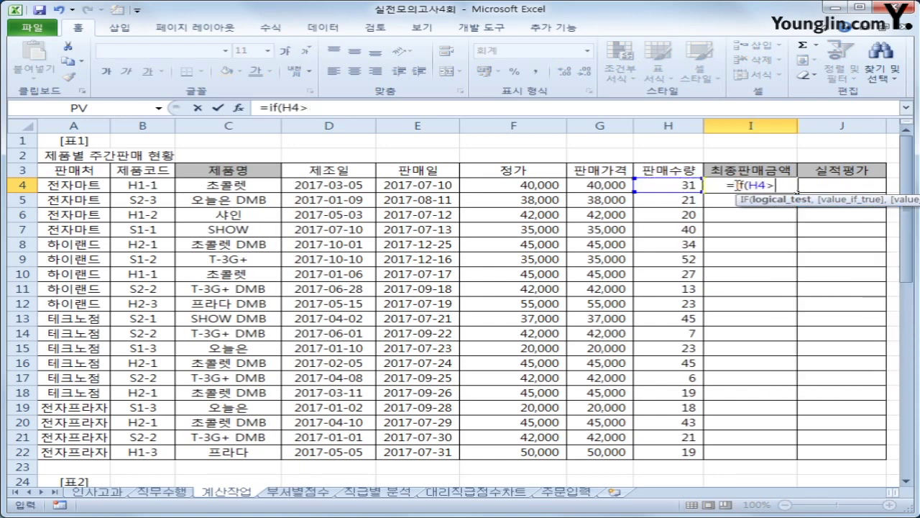
text(=)
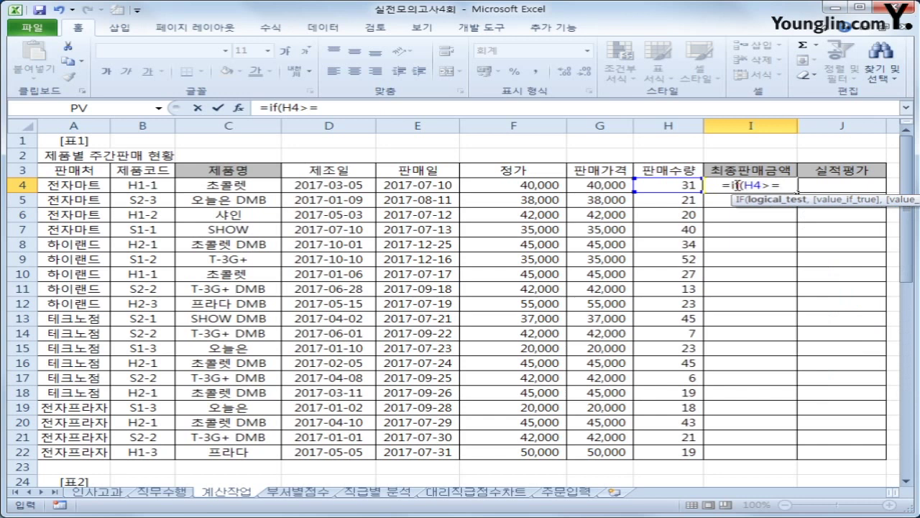
Complete the IF condition with AVERAGE of the 판매수량 values, using the absolute range $H$4:$H$22.
text(av)
key(Down)
key(Tab)
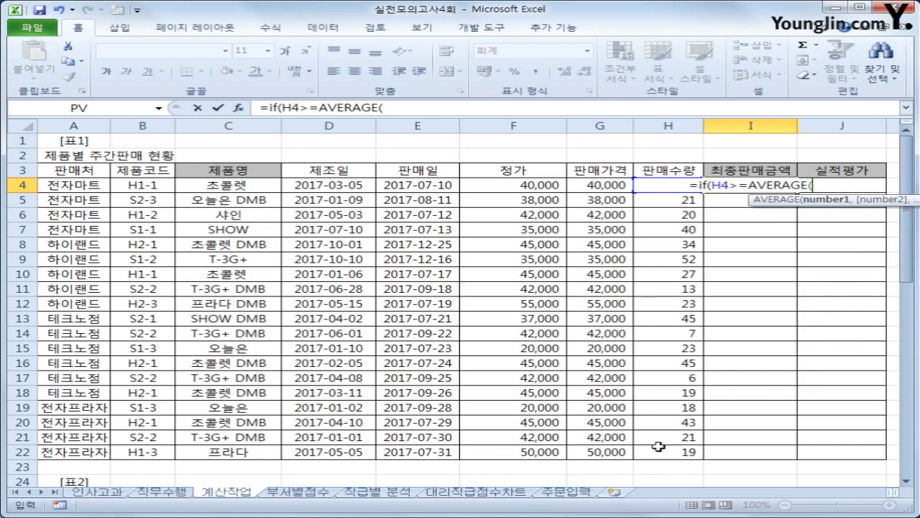
drag(653, 443, 660, 185)
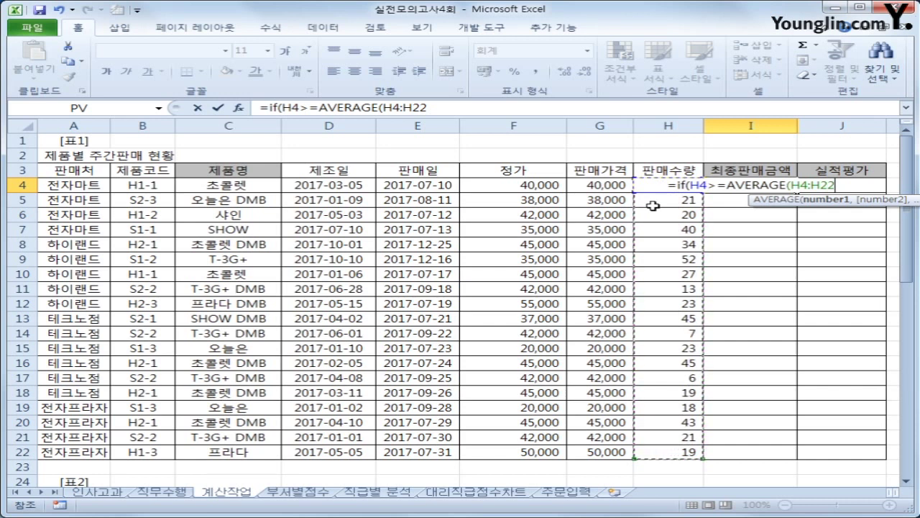
key(F4)
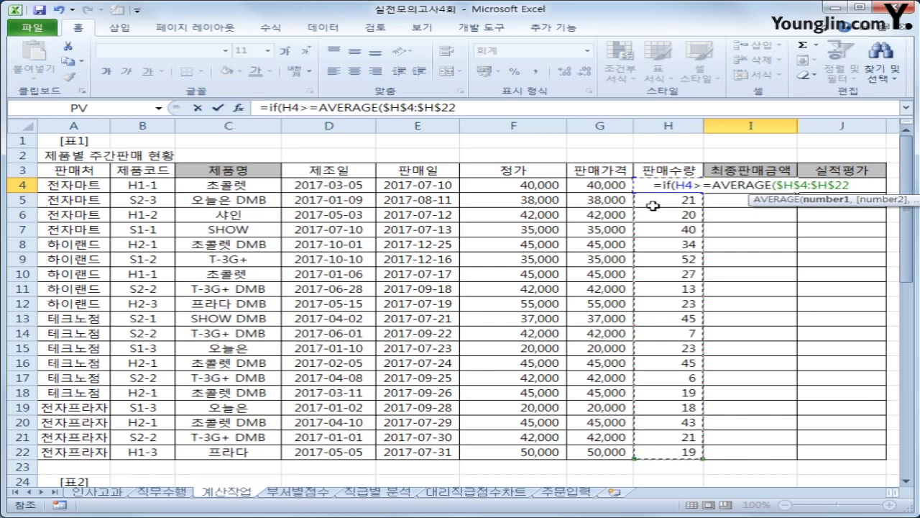
text())
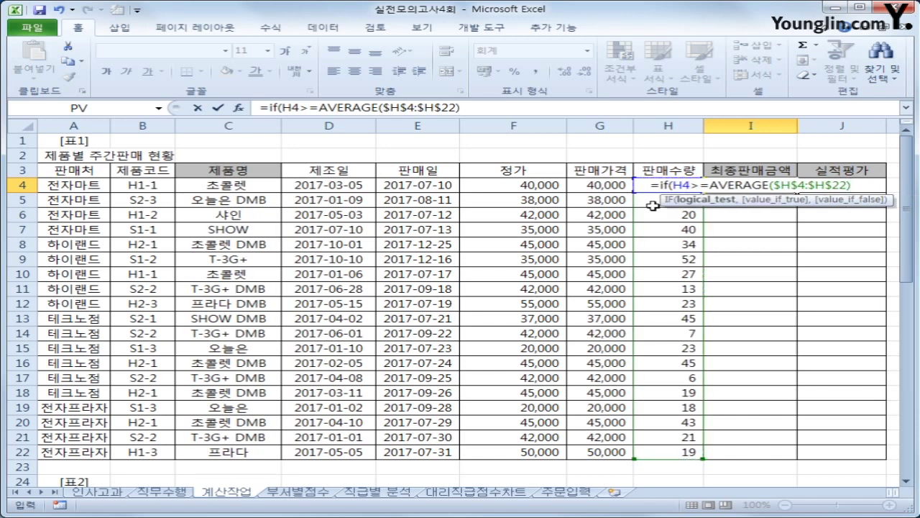
Set the IF true value to 정가 times 판매수량 at 85 percent, as (F4*H4)*85%.
text(,)
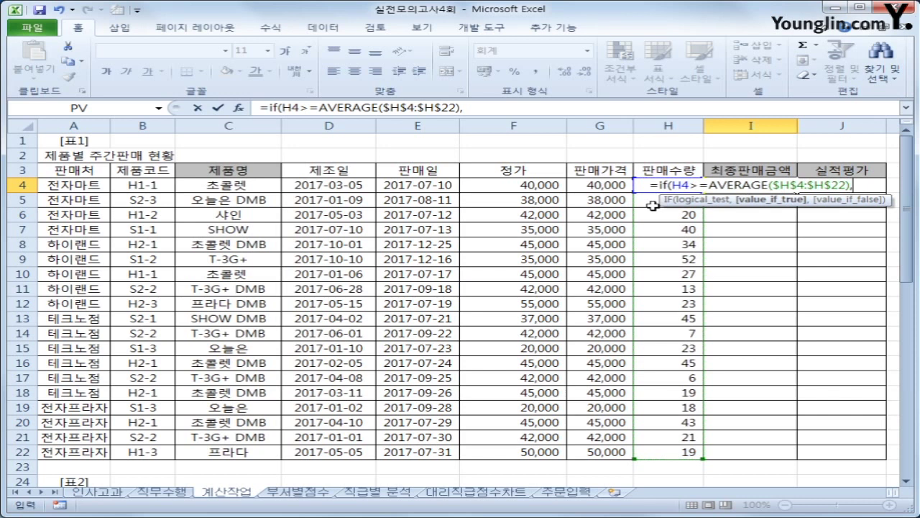
text(()
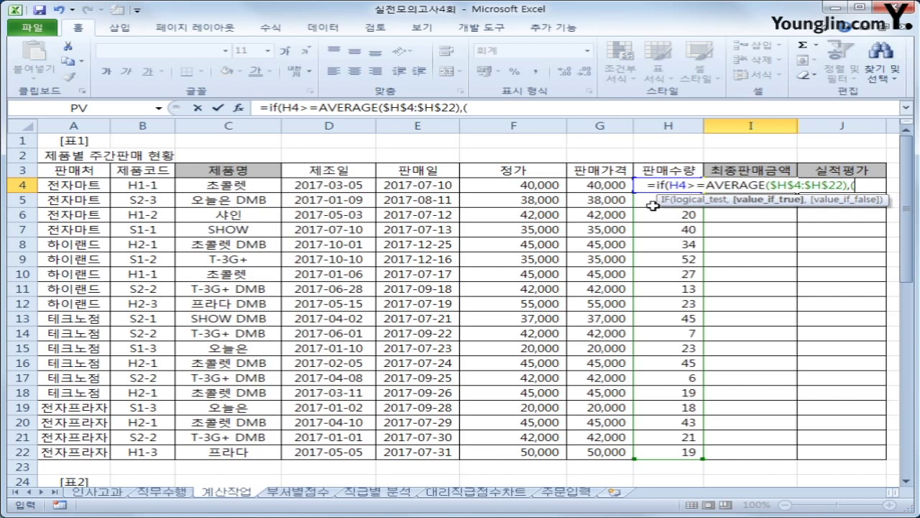
key(Left)
key(Left)
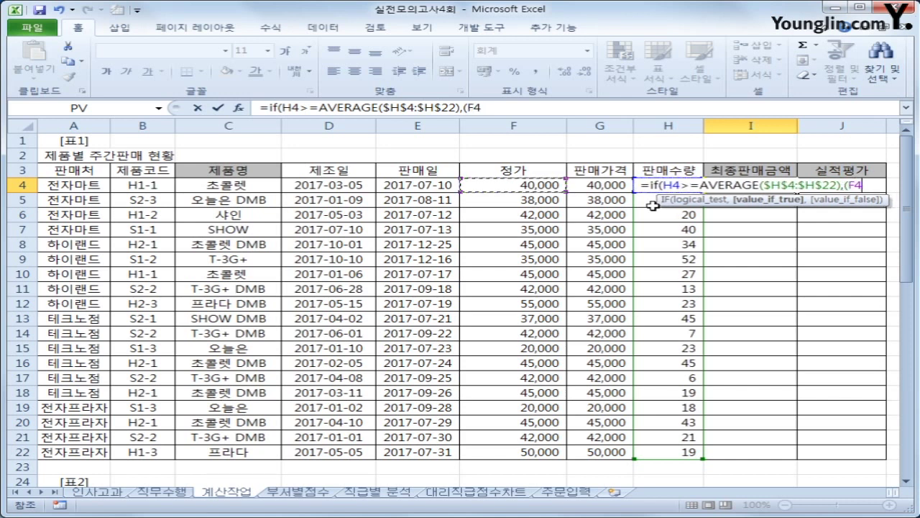
text(*)
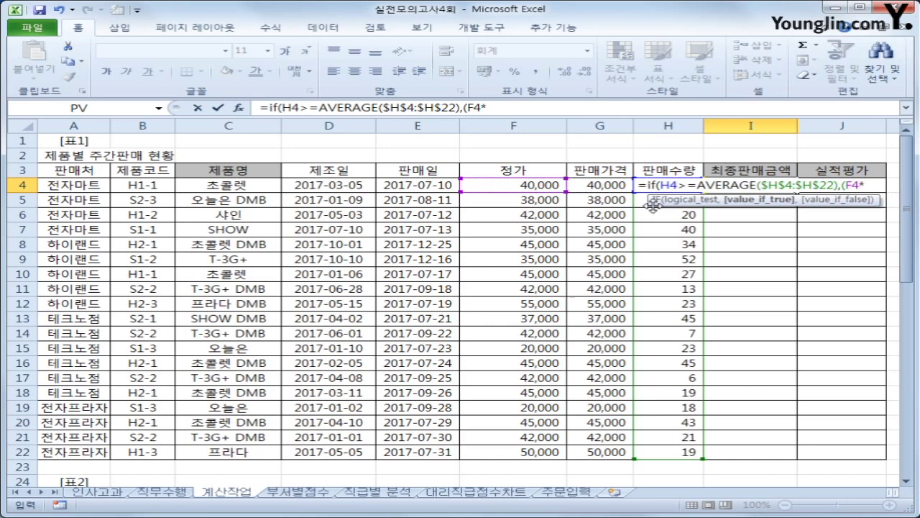
key(Left)
key(Right)
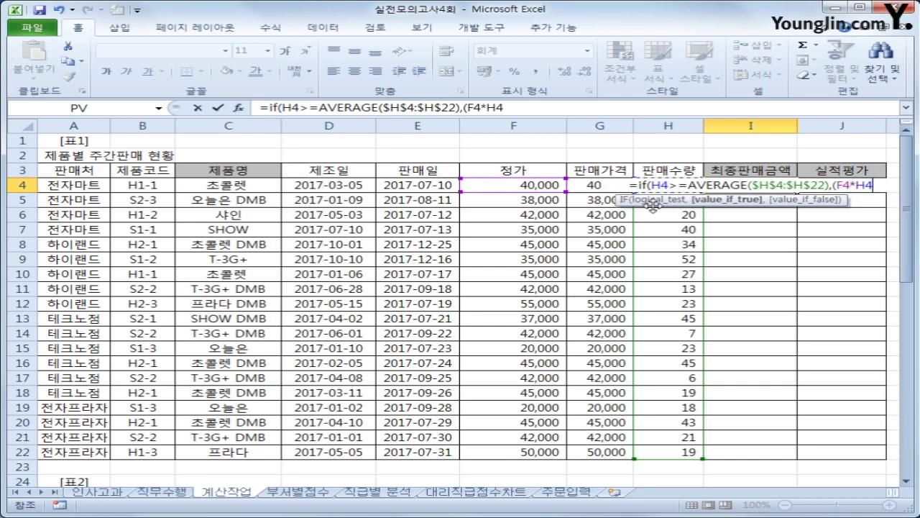
text())
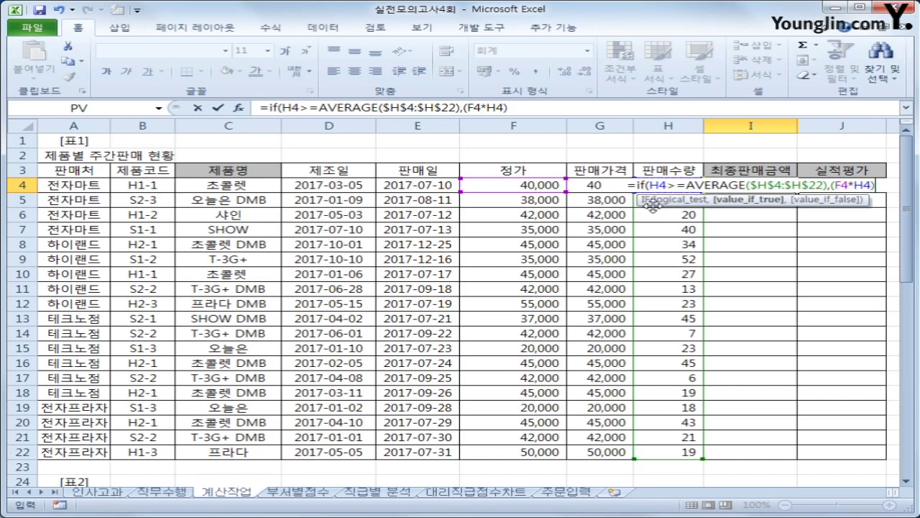
text(*)
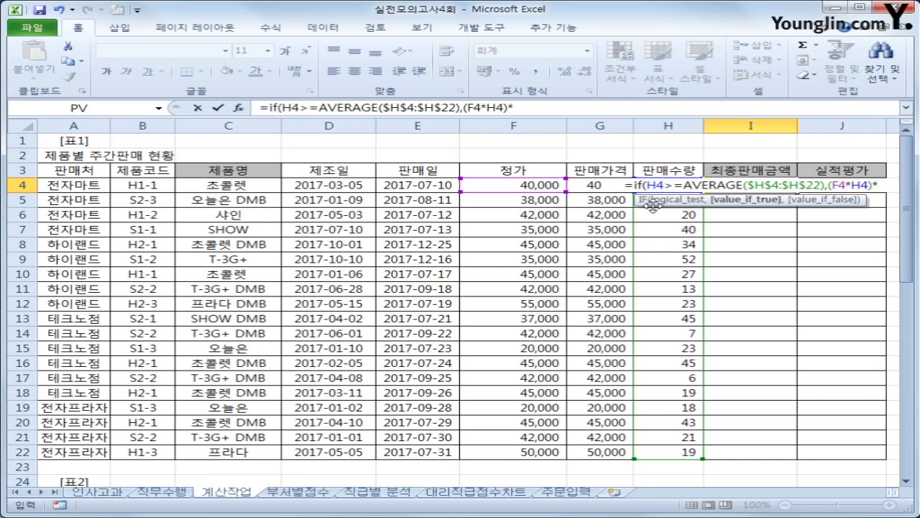
text(85%)
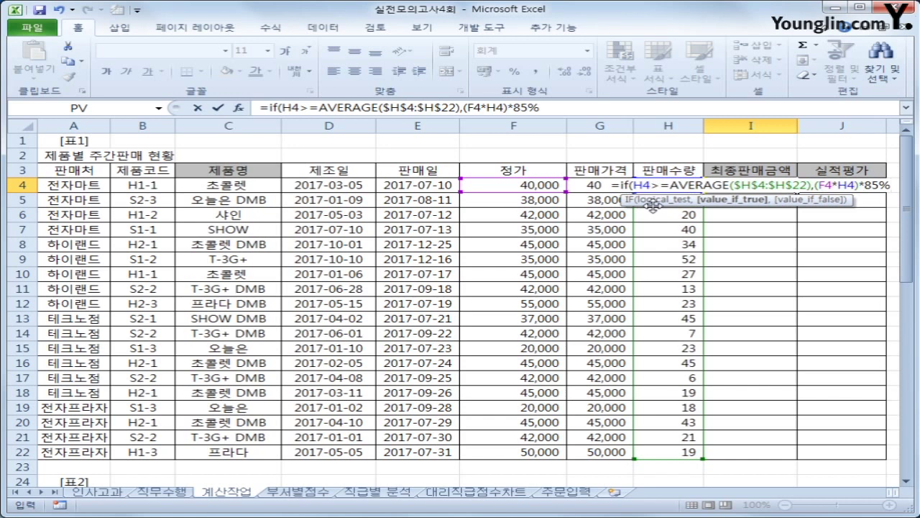
Set the IF false value to F4*H4 and enter the completed formula in I4.
text(,)
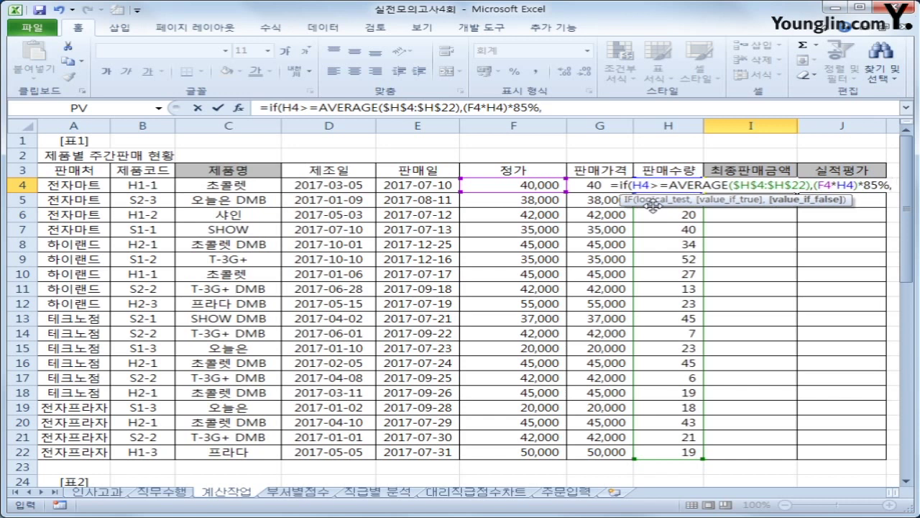
key(Left)
key(Left)
key(Left)
text(*)
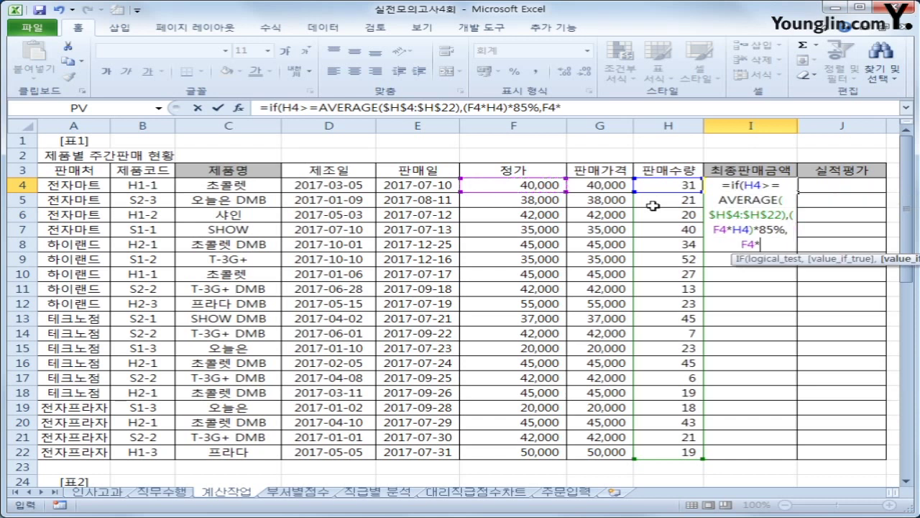
key(Left)
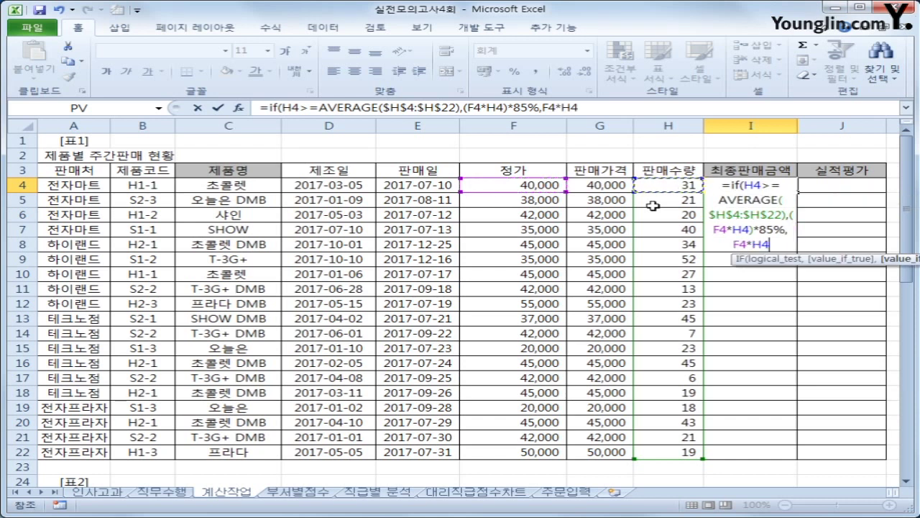
text())
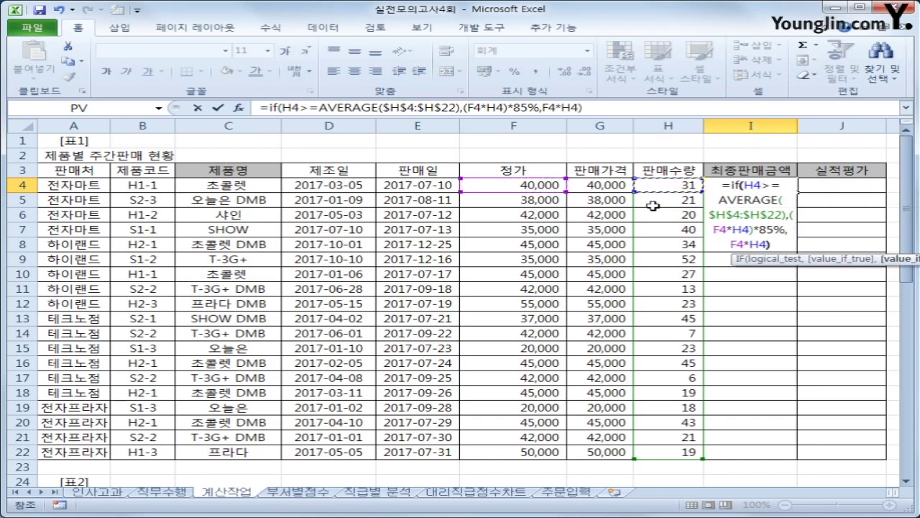
key(Return)
key(Up)
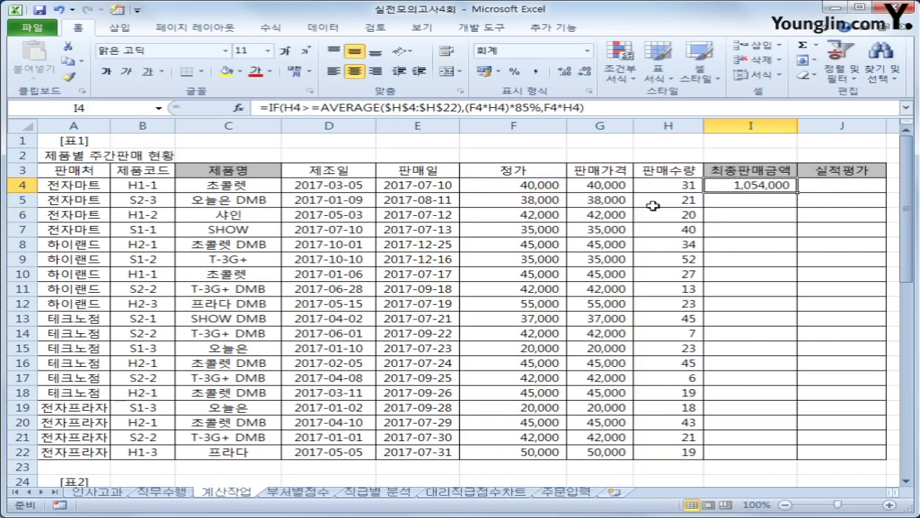
Fill the 최종판매금액 formula from I4 down through I22.
double_click(796, 192)
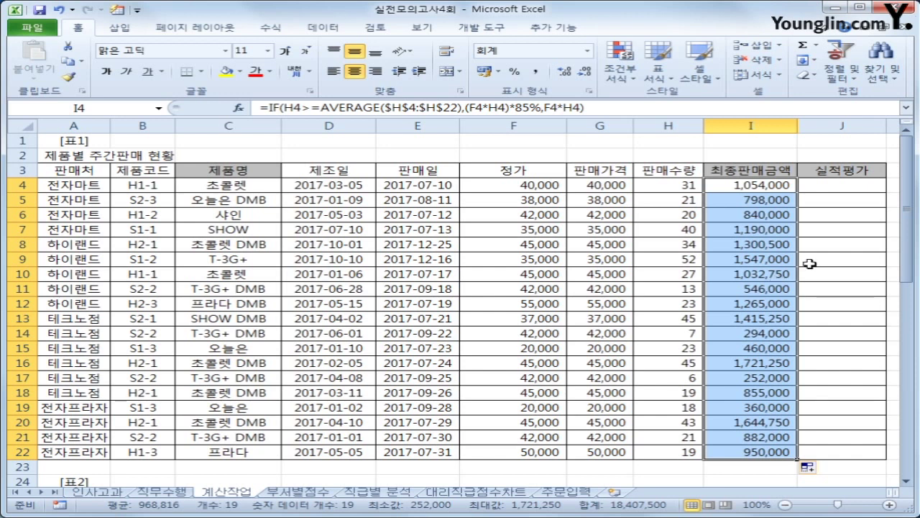
Select J4 under 실적평가 and insert a new code module in the workbook's Visual Basic project.
click(827, 184)
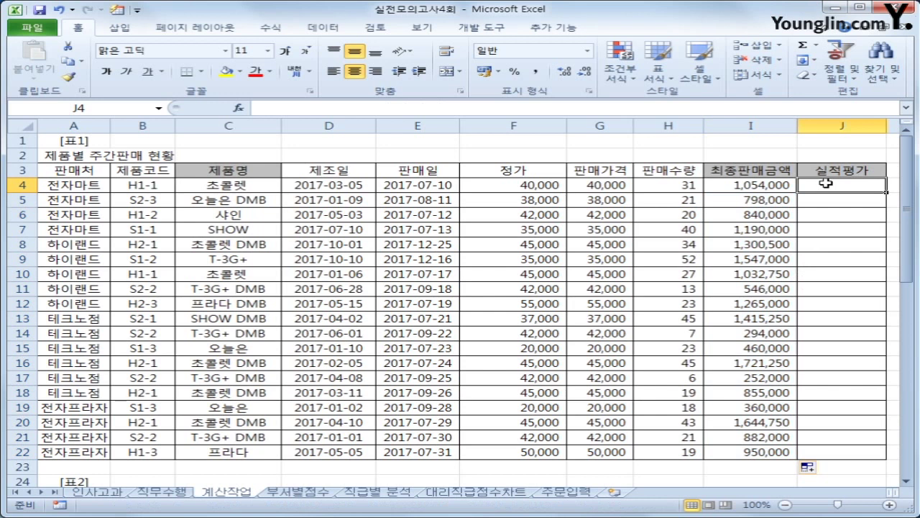
click(493, 31)
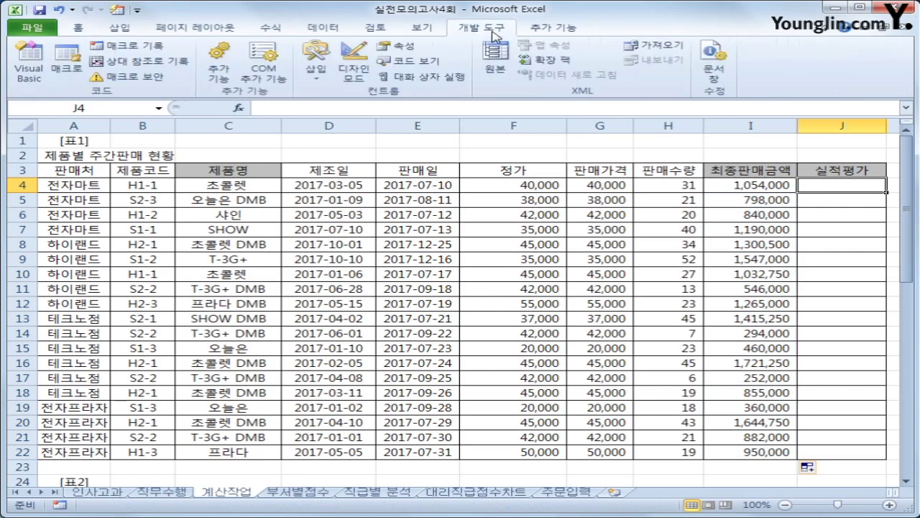
click(29, 65)
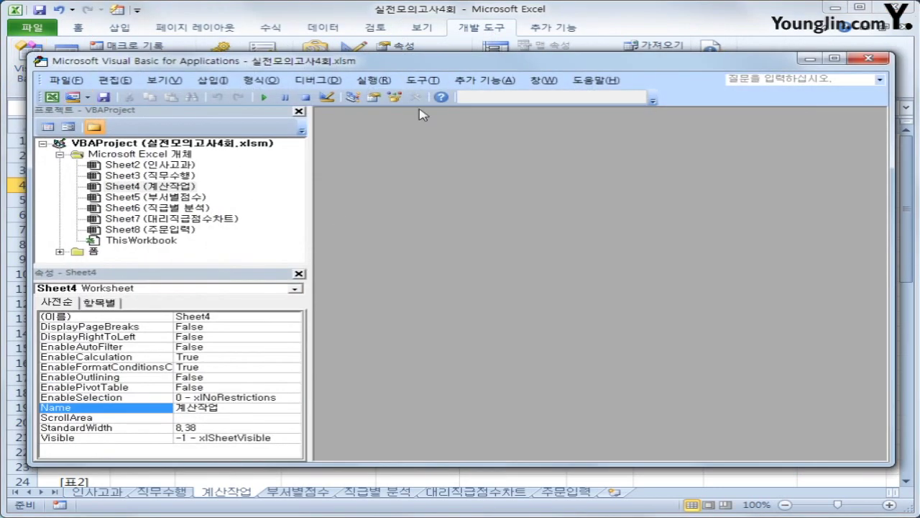
click(213, 79)
click(230, 126)
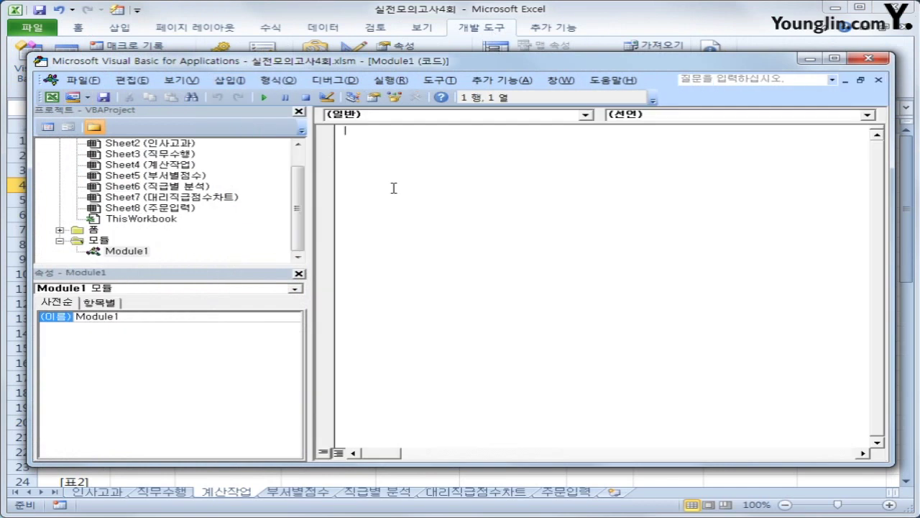
Declare the public function Fn평가 with the arguments 정가 and 판매수량 in the module.
text(public function fn)
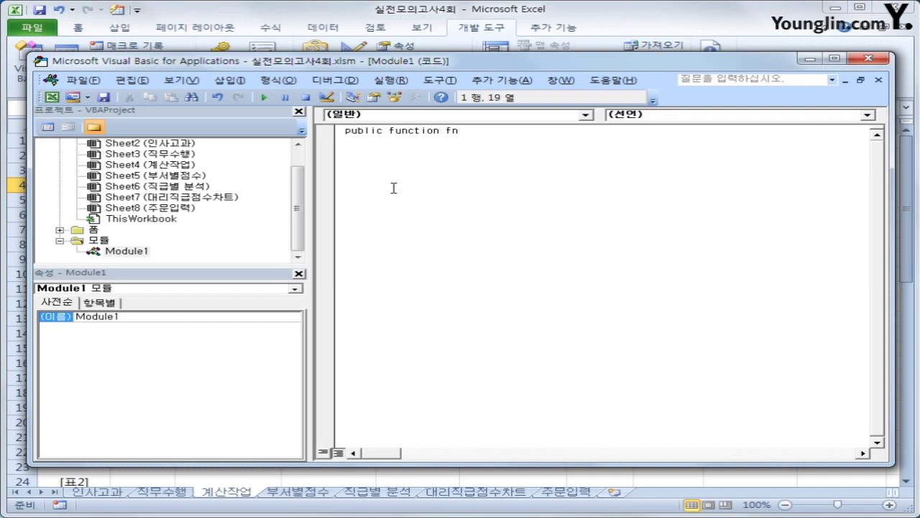
key(BackSpace)
key(BackSpace)
text(Fn평가(정가, 판매수량))
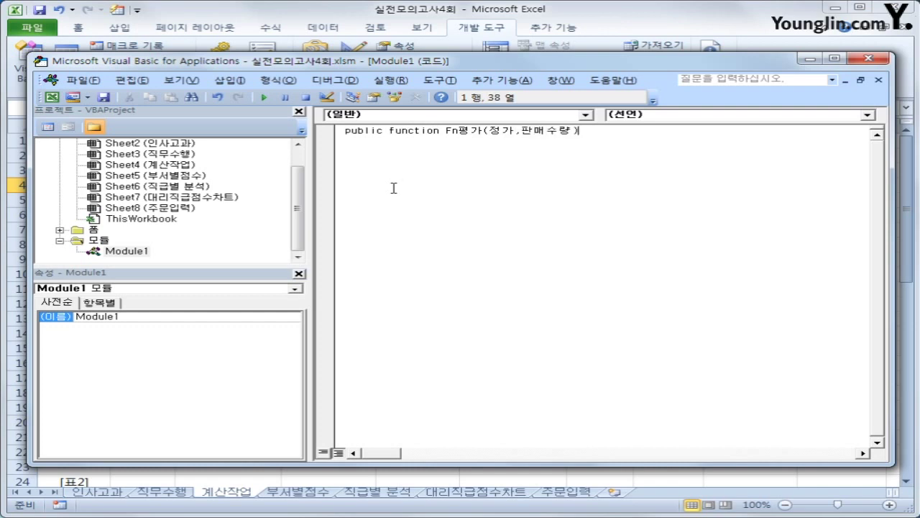
key(Return)
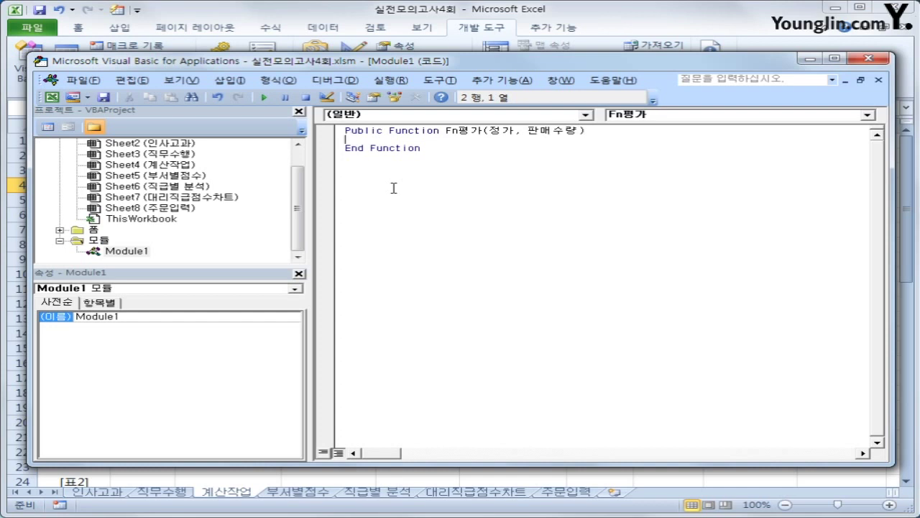
Start an indented Select Case statement inside Fn평가 that evaluates 정가 * 판매수량.
key(Return)
key(Tab)
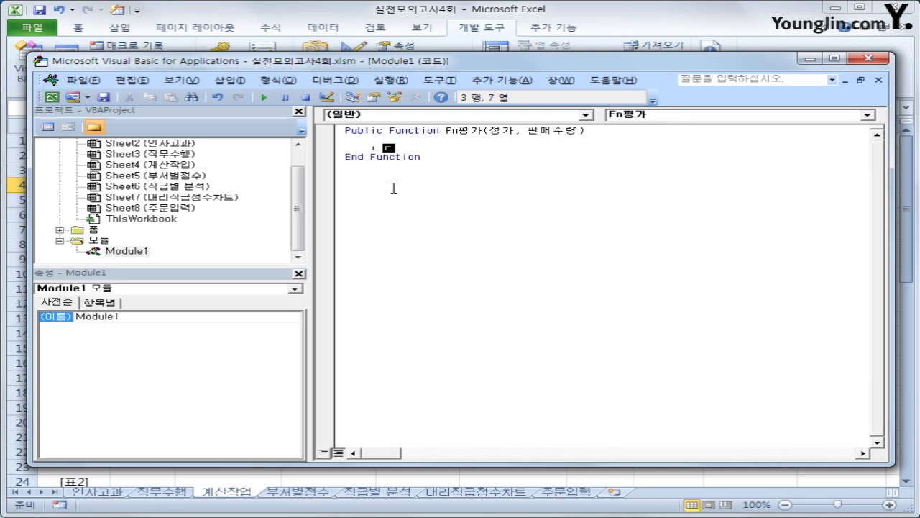
text(end)
key(BackSpace)
key(BackSpace)
key(BackSpace)
text(select case )
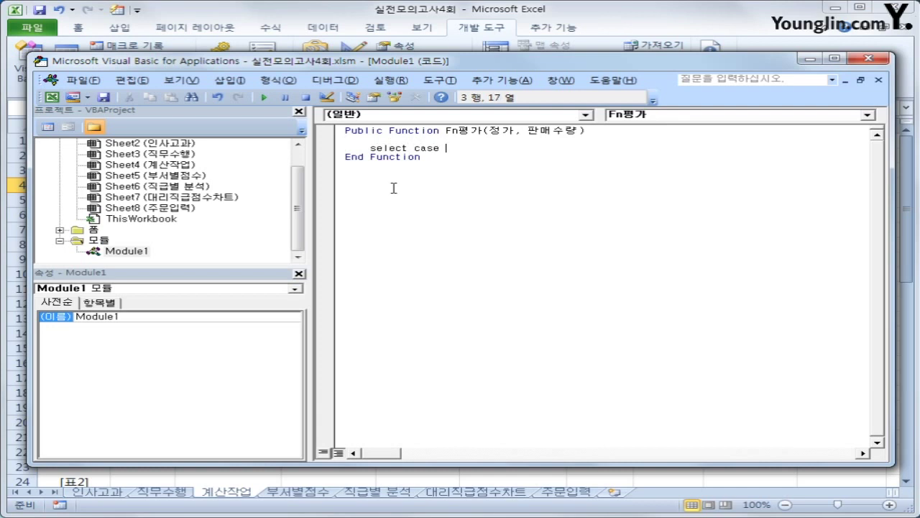
text(정가 * 판매수량)
key(Return)
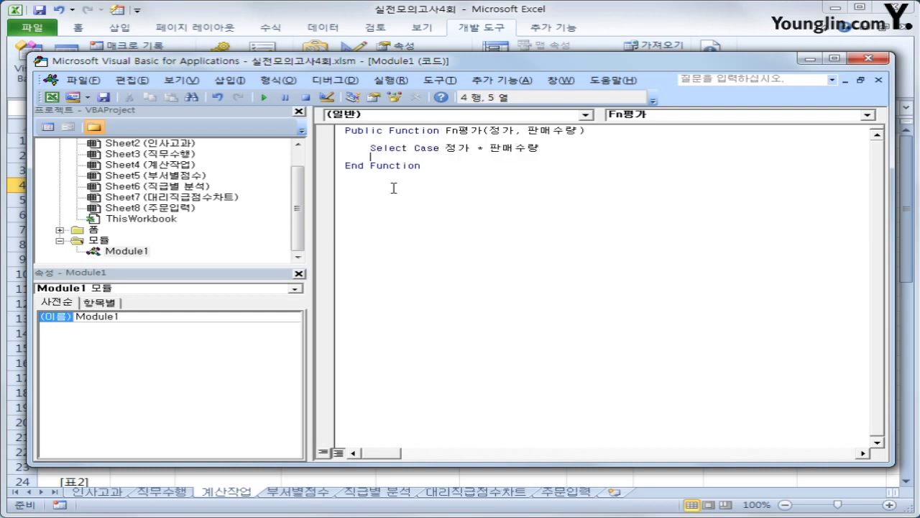
Add the branch Case Is >= 1000000 that sets Fn평가 = "양호".
key(Tab)
text(case is >=)
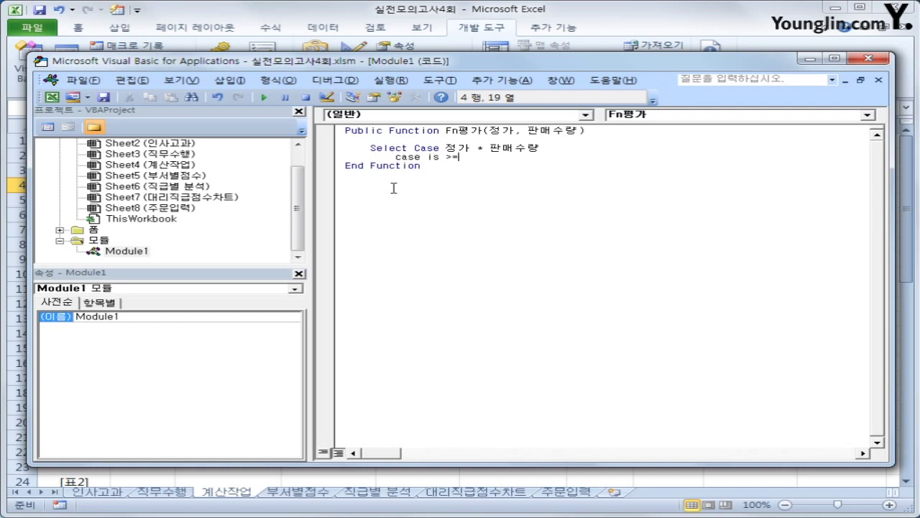
text(1000000)
key(Return)
key(Tab)
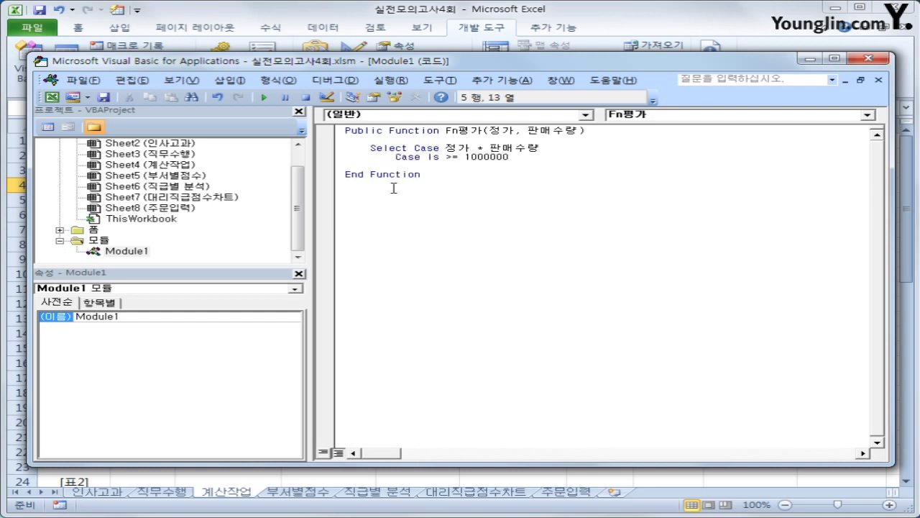
text(F)
text(n )
text(평가 = )
text(")
text(우수)
key(BackSpace)
key(BackSpace)
text(양호")
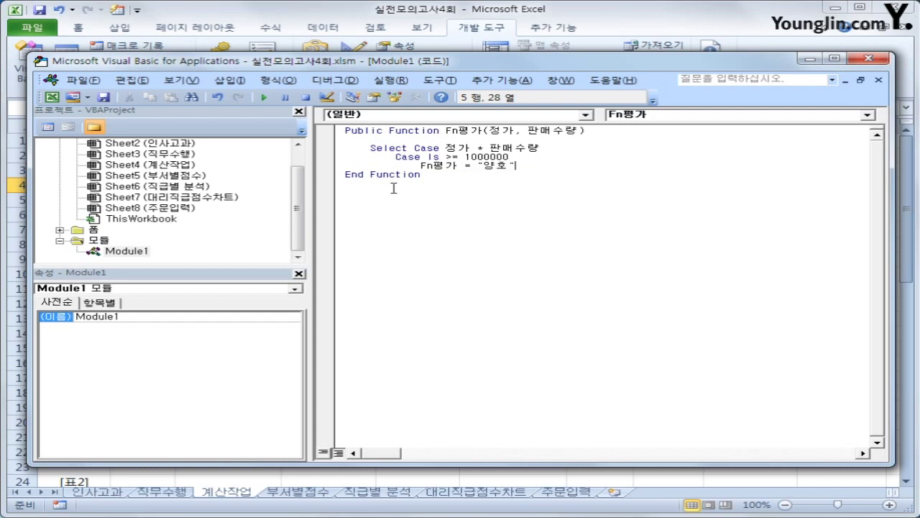
key(Return)
Duplicate the two-line Case Is >= 1000000 branch directly below itself.
key(Home)
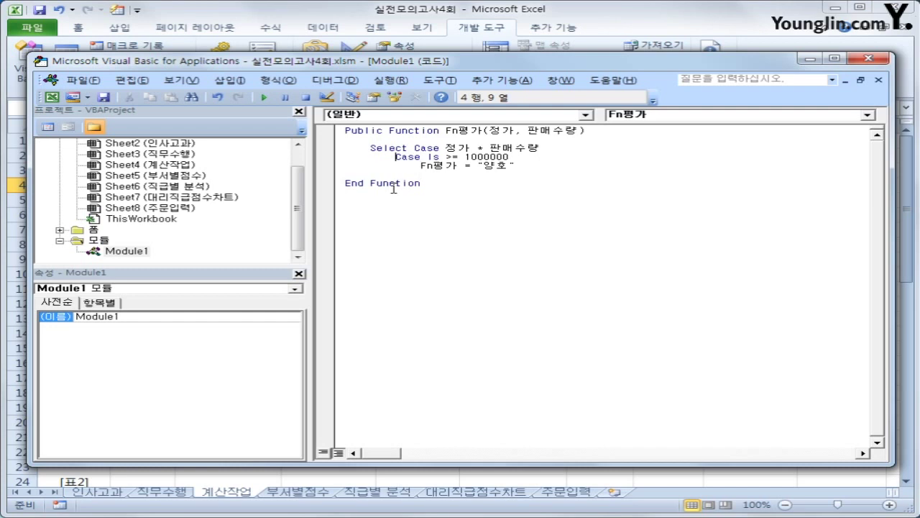
key(shift+Down)
key(shift+End)
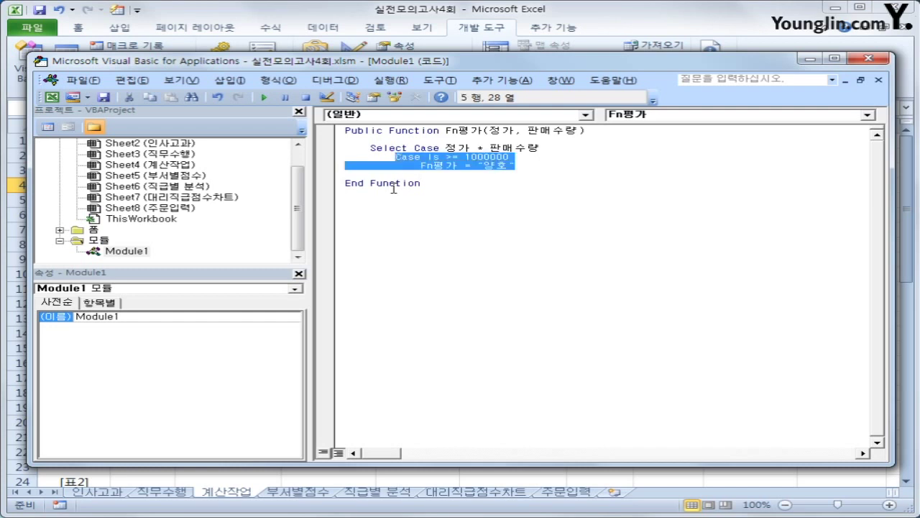
key(ctrl+c)
key(Down)
key(BackSpace)
key(ctrl+v)
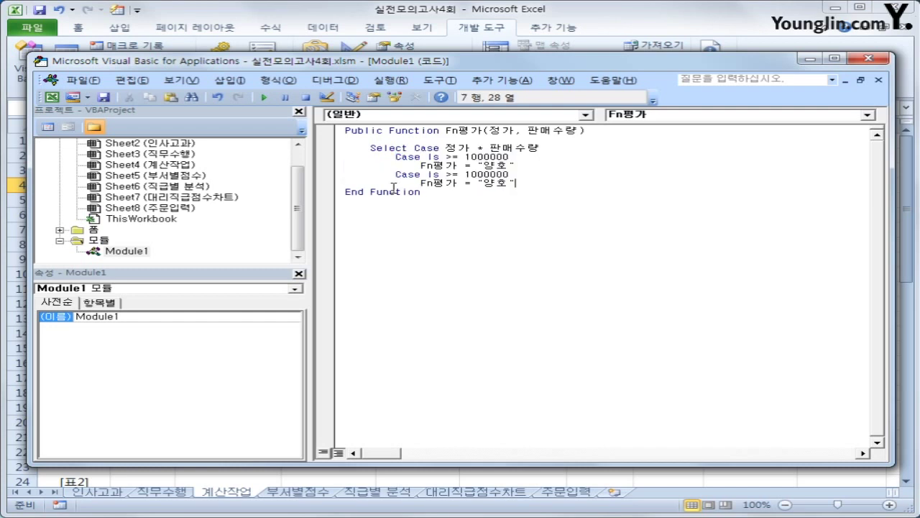
Set the threshold of the duplicated Case branch to 300000.
key(Up)
key(Left)
key(Left)
key(Left)
key(Left)
key(Left)
key(Left)
key(Left)
key(Left)
key(Left)
key(Right)
key(Right)
key(shift+Right)
key(shift+Right)
text(3)
Set the result of the Case Is >= 300000 branch to "보통" and start a new line below it.
key(Down)
key(Right)
key(Right)
text(gh)
key(BackSpace)
key(BackSpace)
text(보통)
key(Delete)
key(Delete)
key(Return)
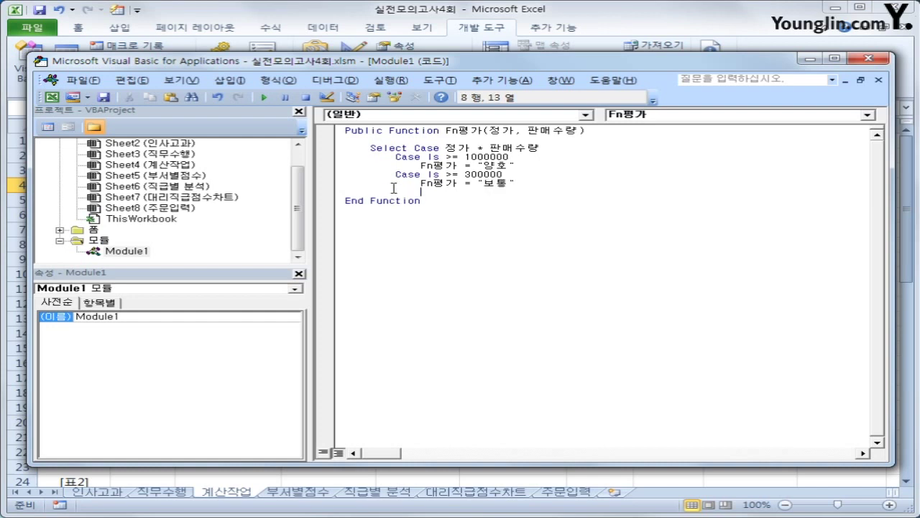
Add a Case Else line below the "보통" branch, aligned with the other cases.
key(BackSpace)
text(Case Else)
key(Return)
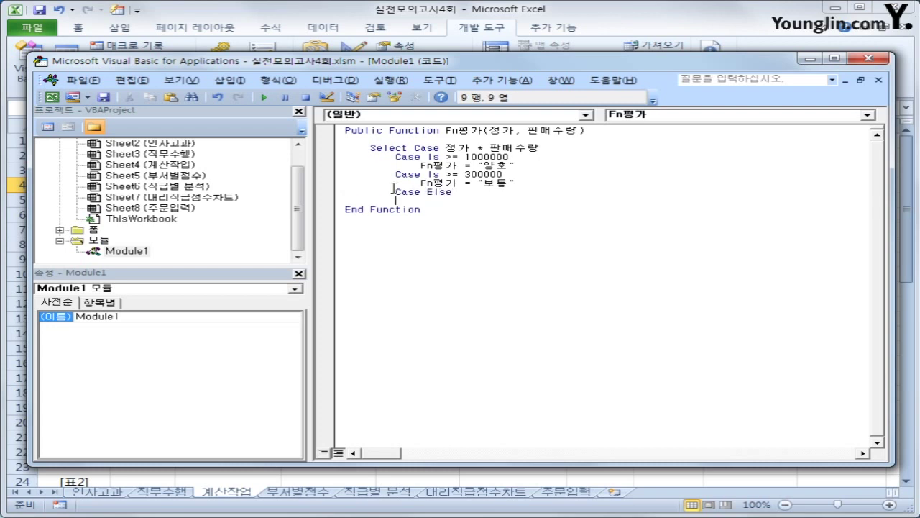
Copy the Fn평가 = "보통" line and paste it indented under Case Else.
key(Up)
key(Up)
key(Up)
key(shift+End)
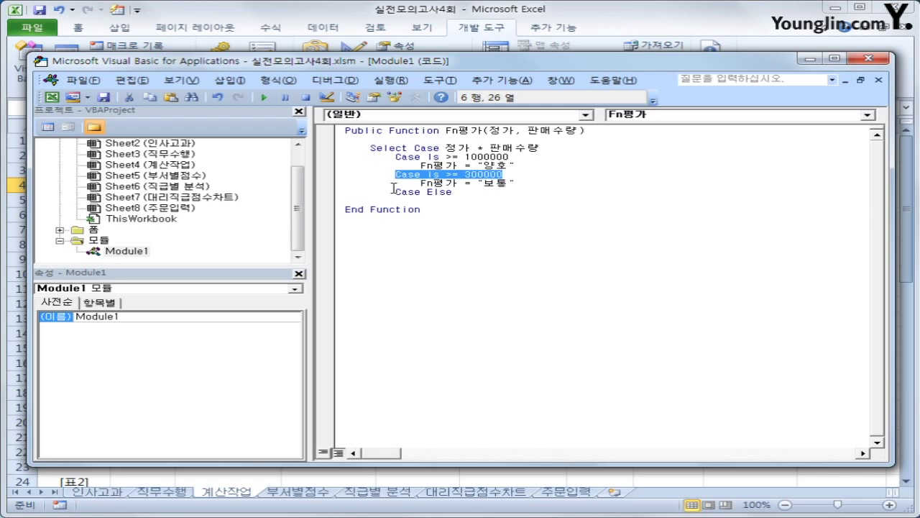
key(Down)
key(Home)
key(shift+End)
key(Down)
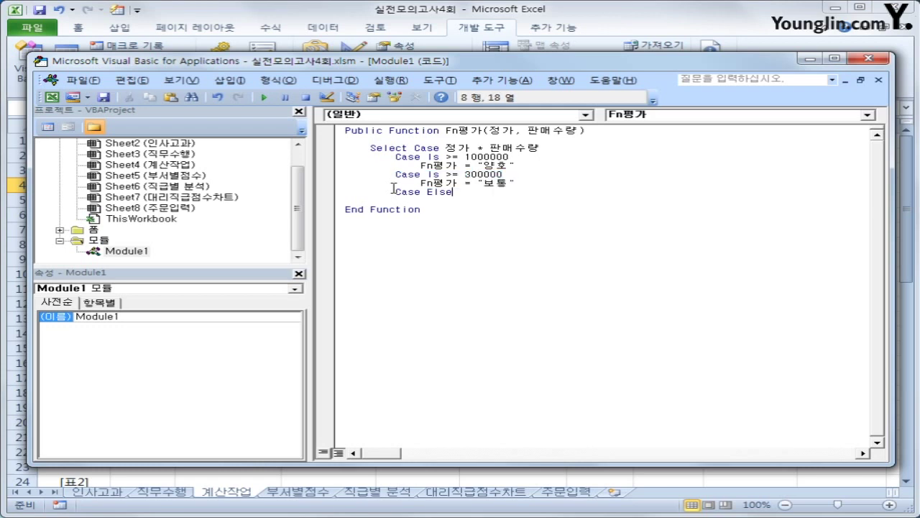
key(Return)
key(Tab)
key(ctrl+v)
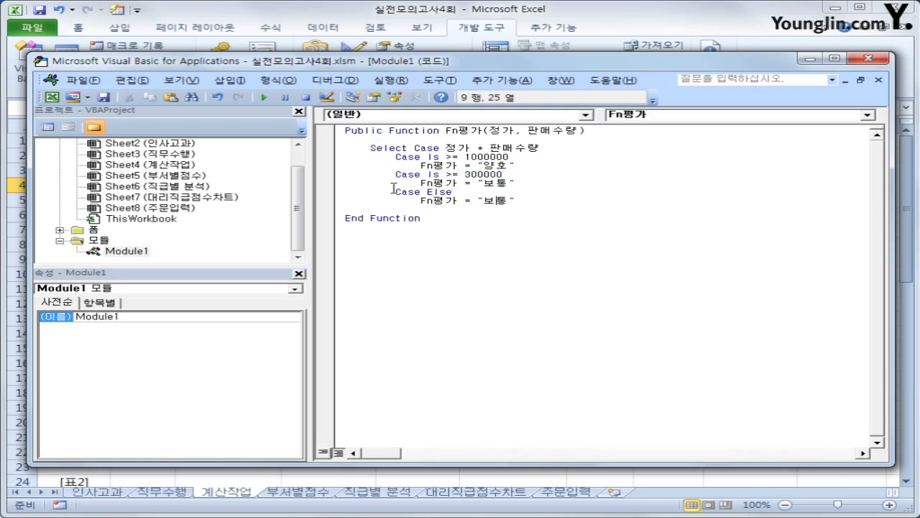
Set the result of the Case Else branch to "불량".
key(Left)
key(Left)
key(Left)
text(불량)
key(Delete)
key(Delete)
key(End)
End the statement with End Select, aligned with Select Case, and close the Visual Basic editor.
key(Return)
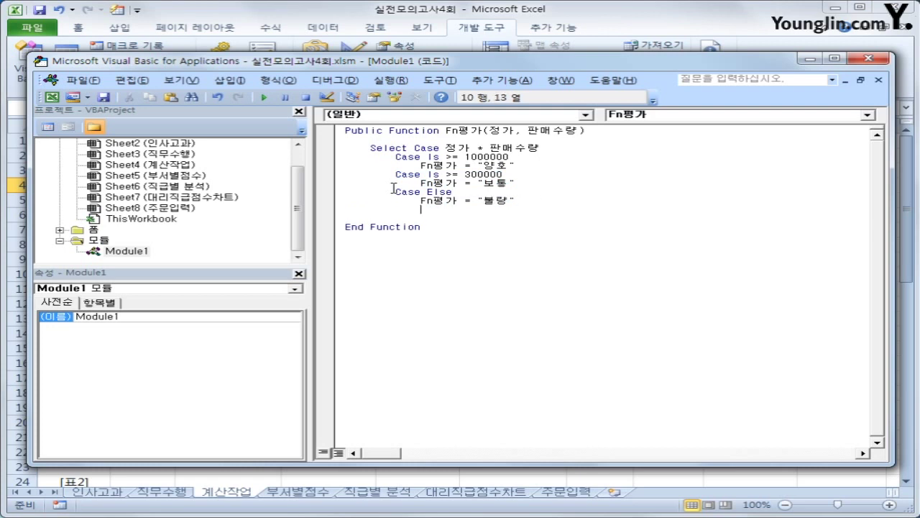
key(BackSpace)
key(BackSpace)
text(end s)
text(ㄷ)
key(BackSpace)
text(elect)
key(Return)
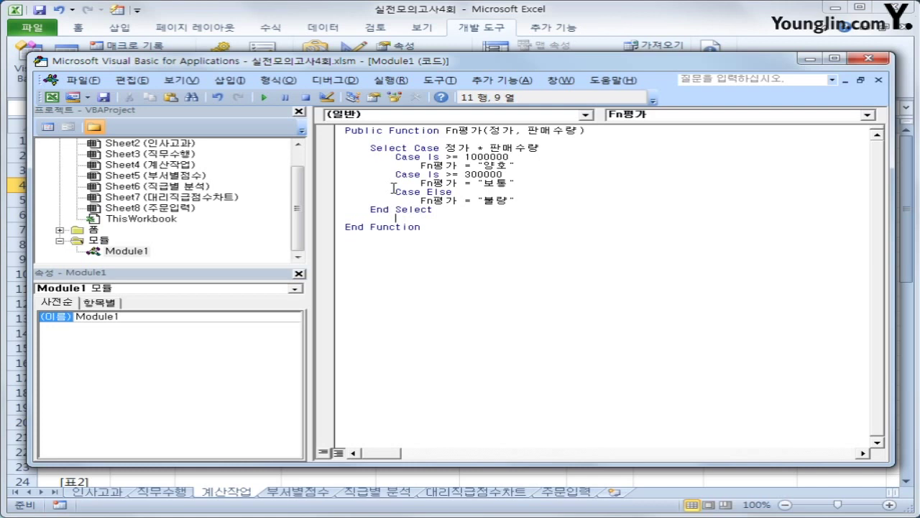
click(871, 60)
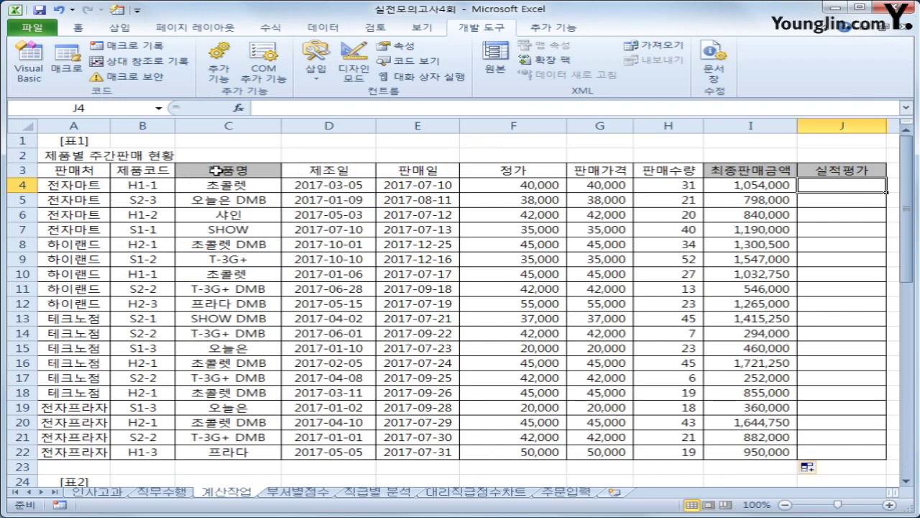
Insert the user-defined (사용자 정의) function Fn평가 into J4.
click(244, 108)
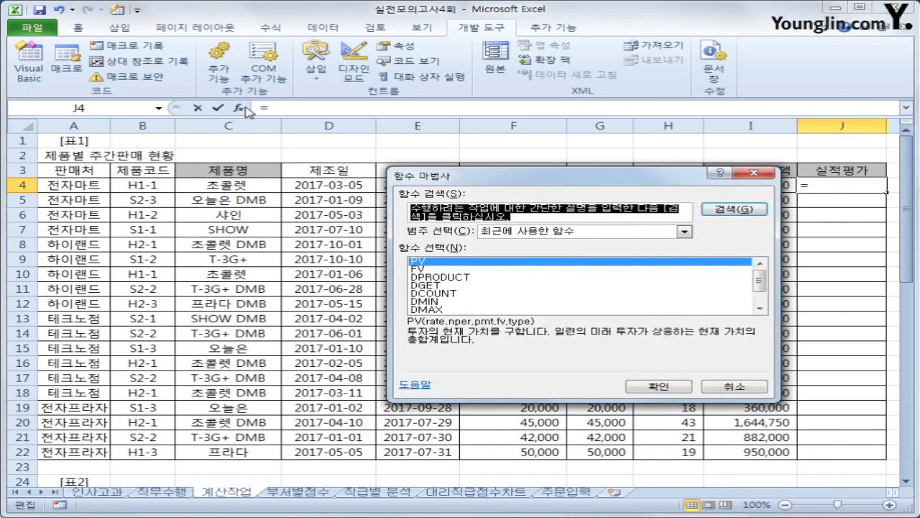
click(529, 232)
click(525, 331)
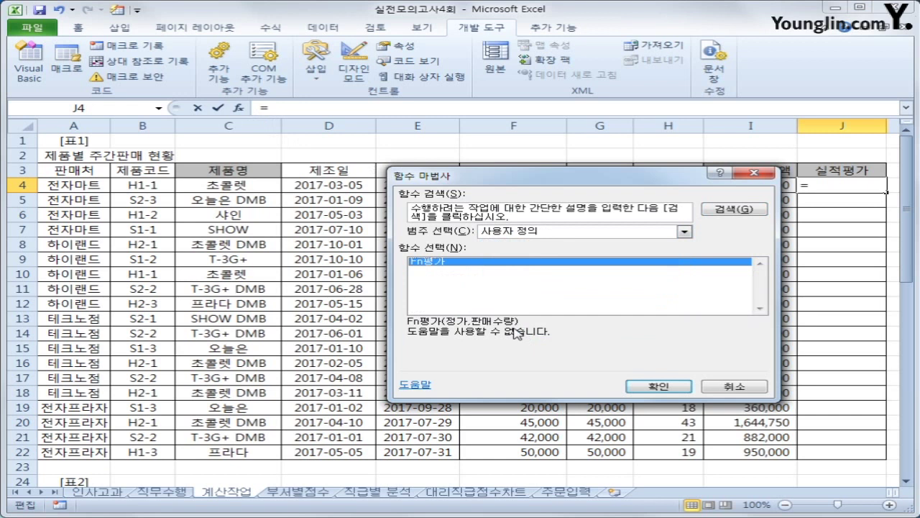
click(654, 388)
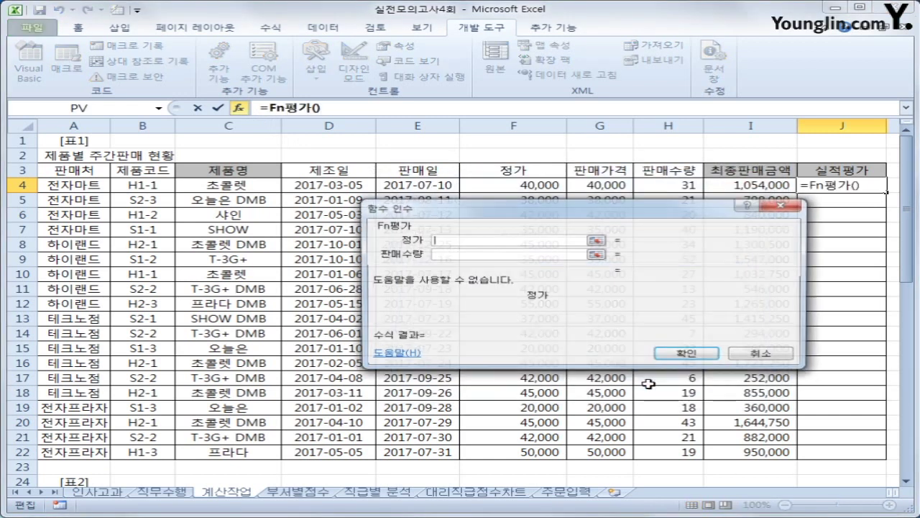
Set the Fn평가 arguments to F4 for 정가 and H4 for 판매수량, and fill the formula down through J22.
drag(531, 343, 520, 386)
click(517, 189)
key(Tab)
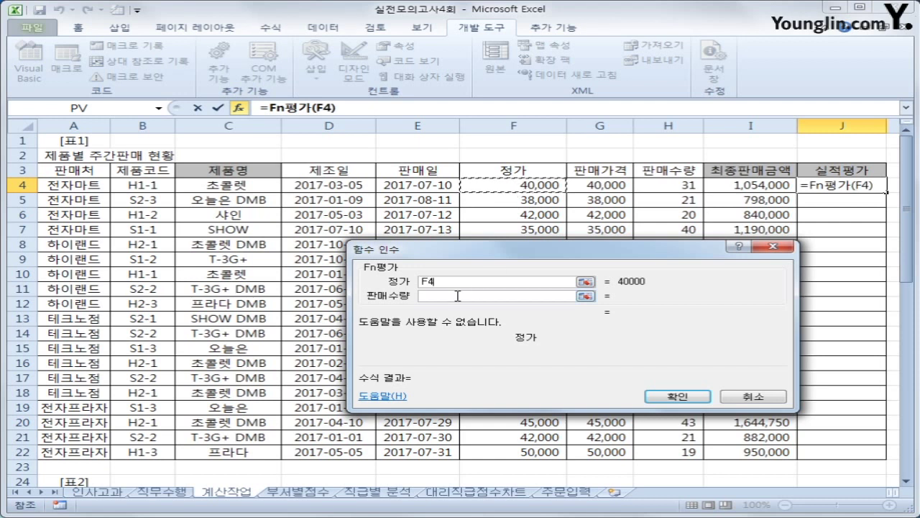
click(657, 180)
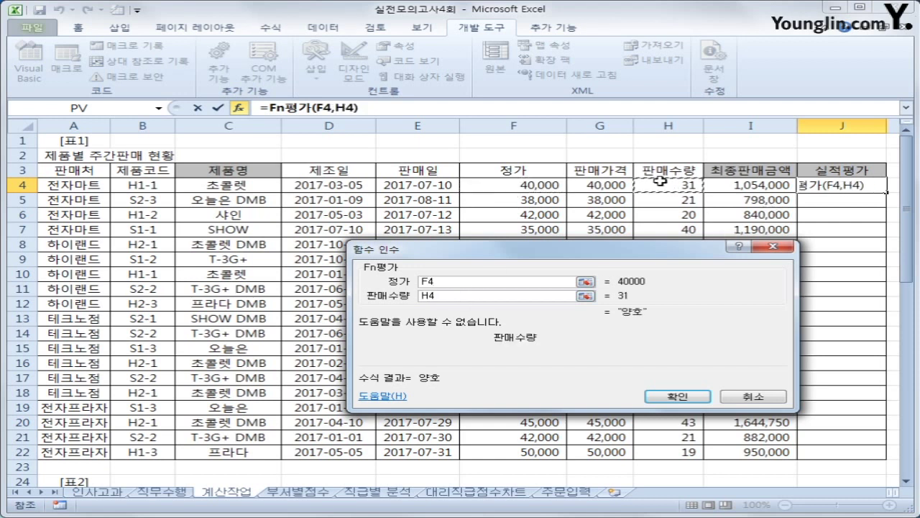
click(663, 394)
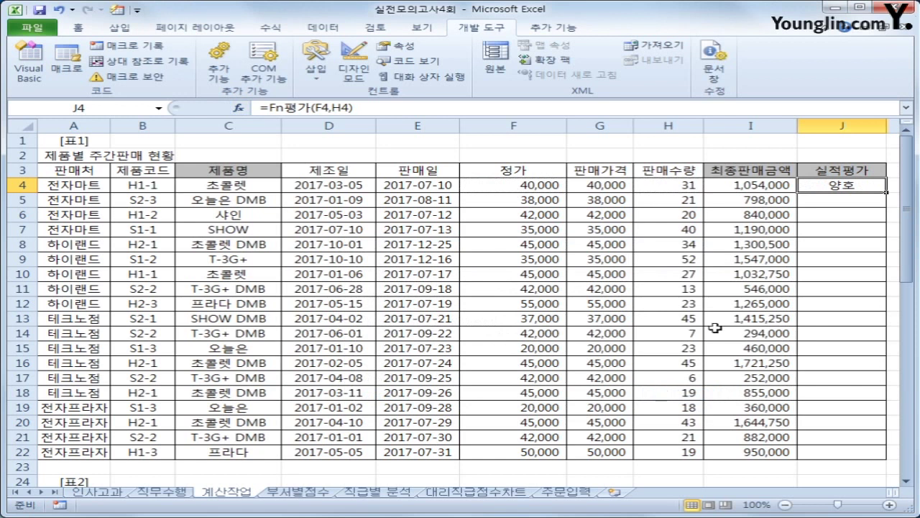
double_click(886, 193)
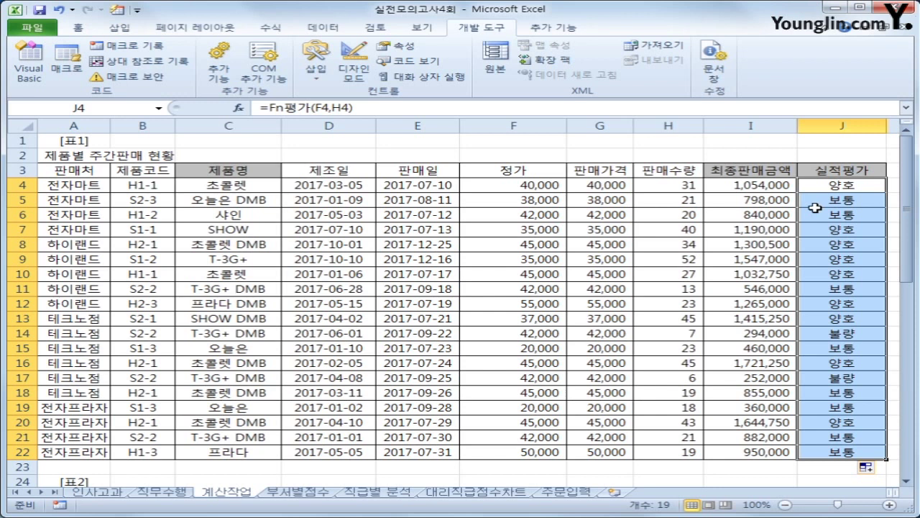
Examine the [표3] quiz counts in D33:G44 and the 문제당 점수 row needed for the 최종점수 column.
scroll(730, 209, down, 6)
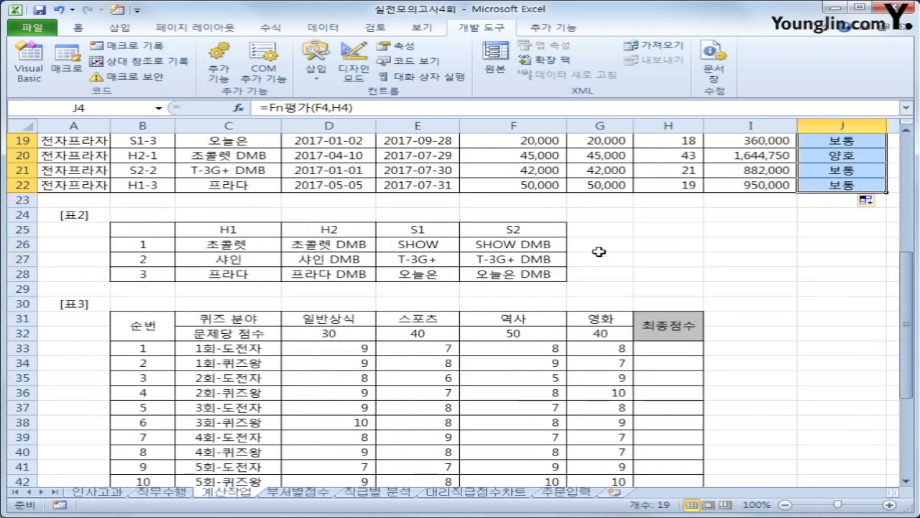
click(647, 344)
scroll(661, 352, down, 4)
scroll(668, 338, up, 3)
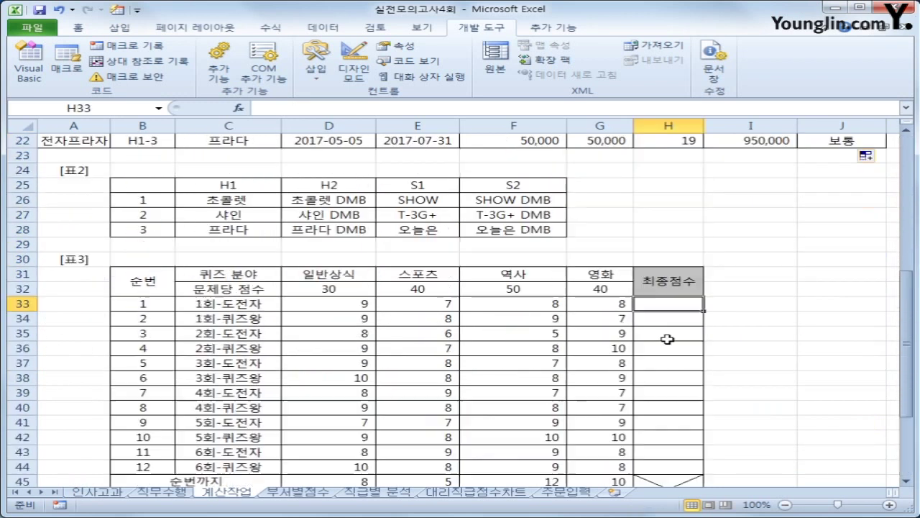
scroll(671, 325, down, 2)
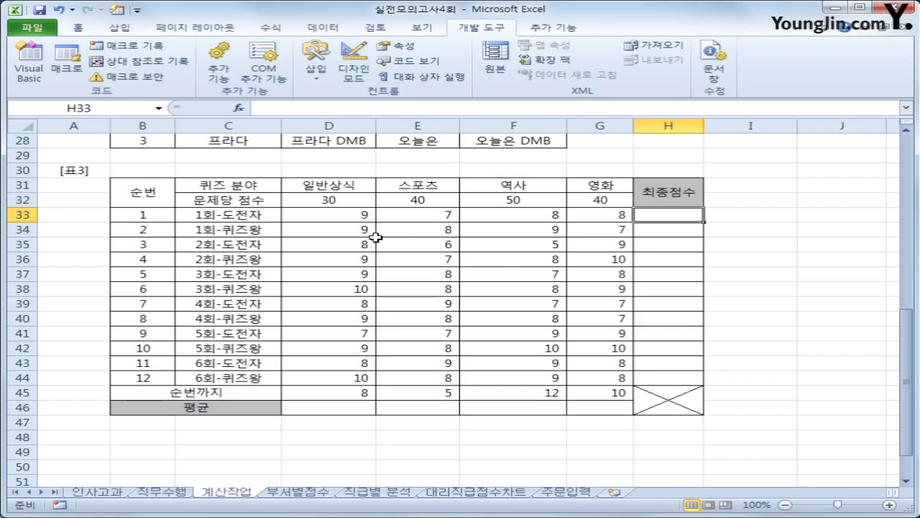
drag(310, 220, 602, 377)
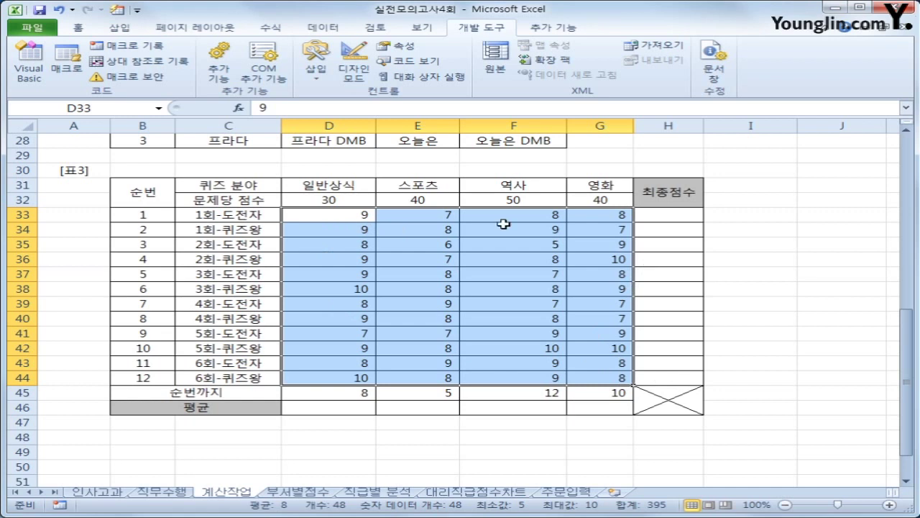
drag(341, 202, 619, 197)
drag(343, 214, 575, 221)
click(653, 214)
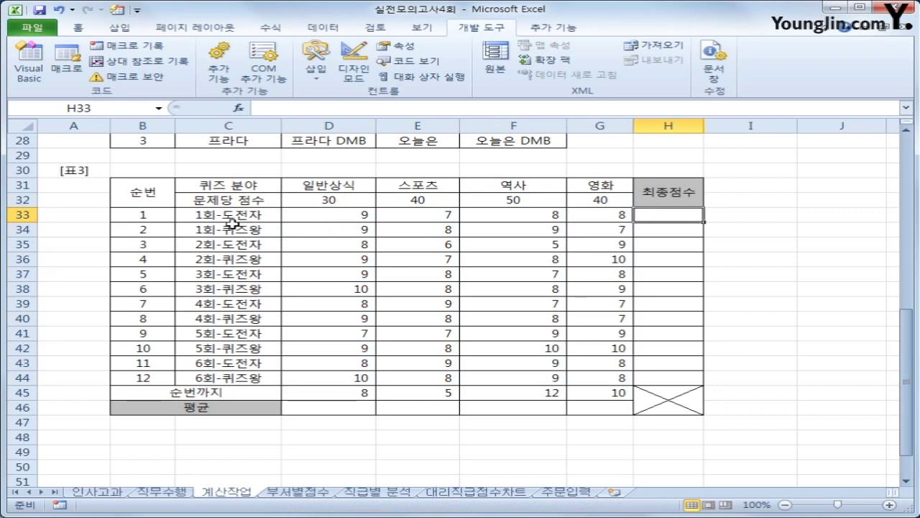
Check how each subject's count in row 33 pairs with its 문제당 점수 in row 32, from 일반상식 to 영화.
click(343, 223)
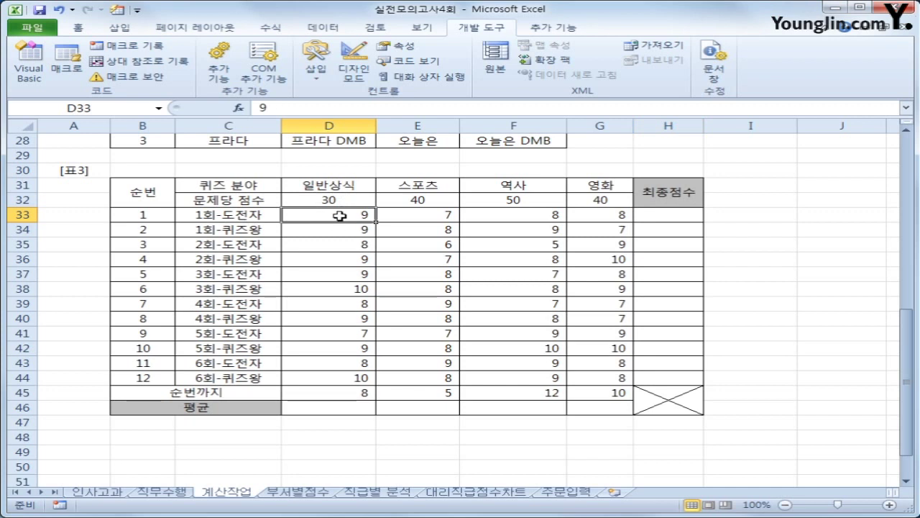
click(341, 202)
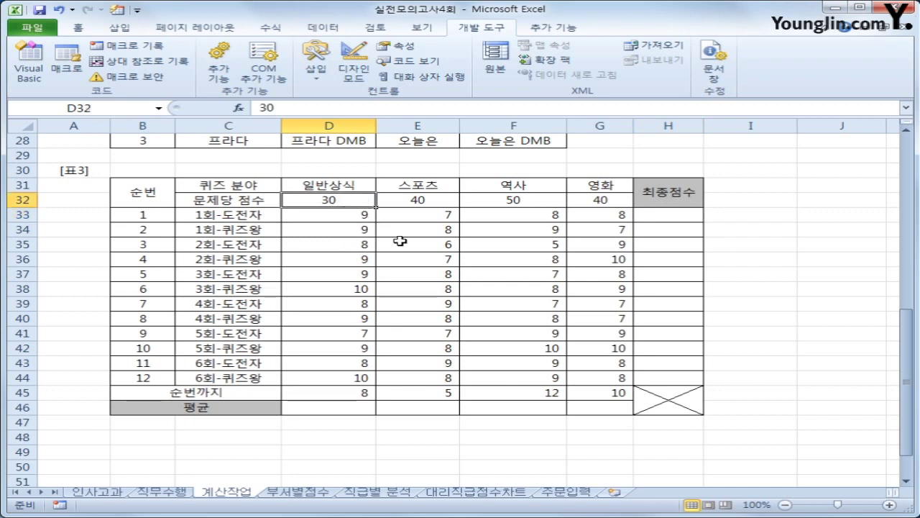
click(439, 214)
click(423, 203)
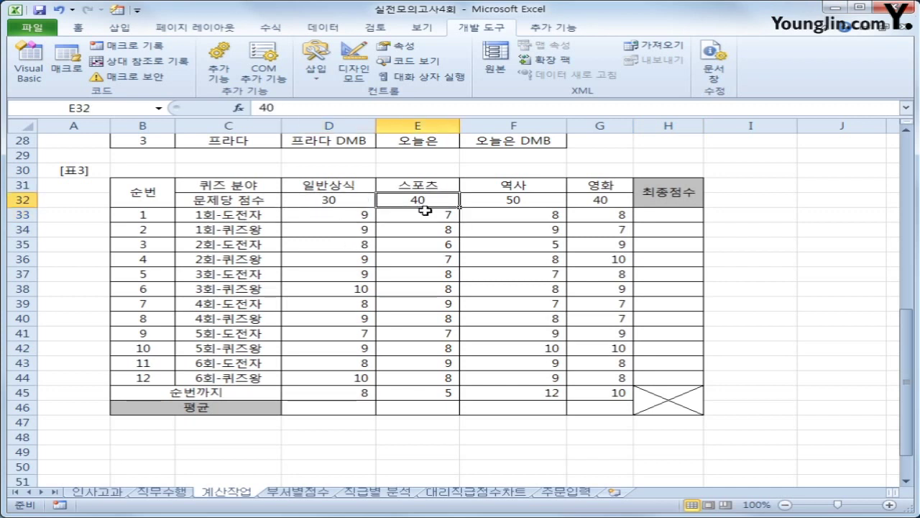
click(510, 218)
click(521, 201)
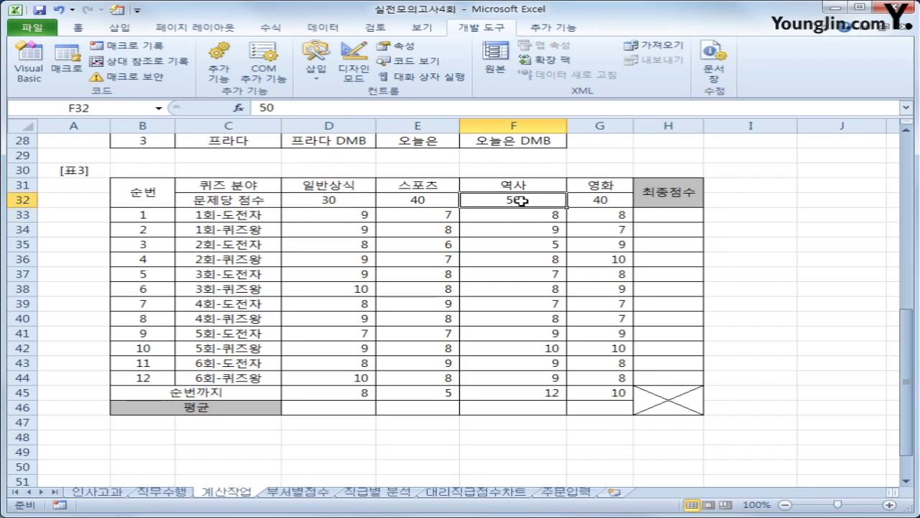
click(622, 217)
click(612, 201)
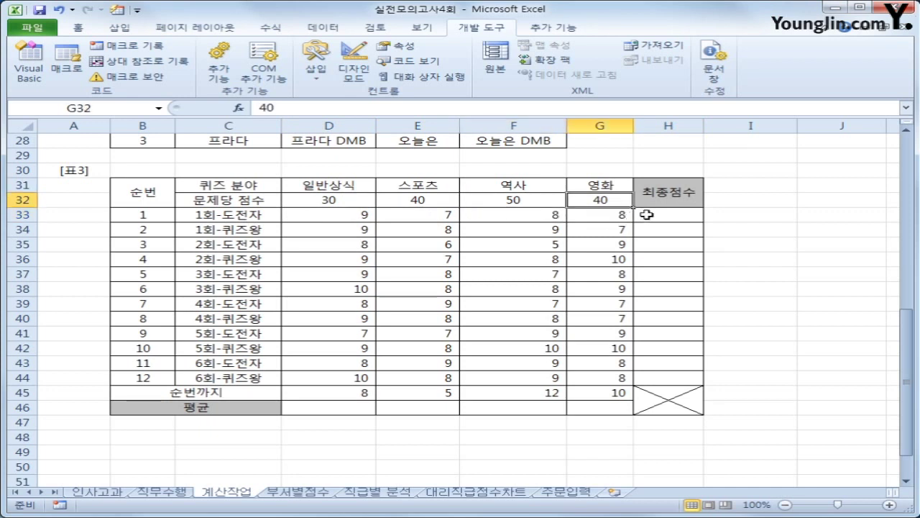
Enter the array formula =SUM(D33:G33*$D$32:$G$32) in H33 for 최종점수 and fill it down through H44.
click(648, 213)
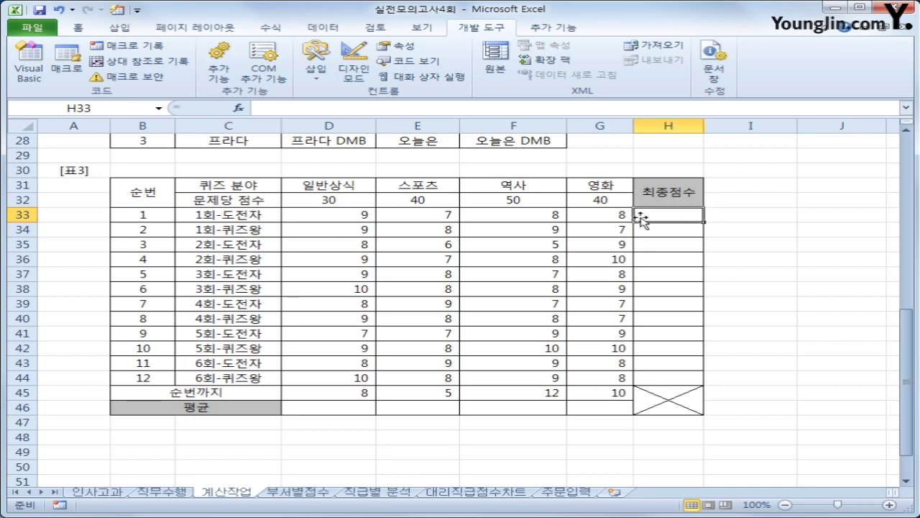
text(=)
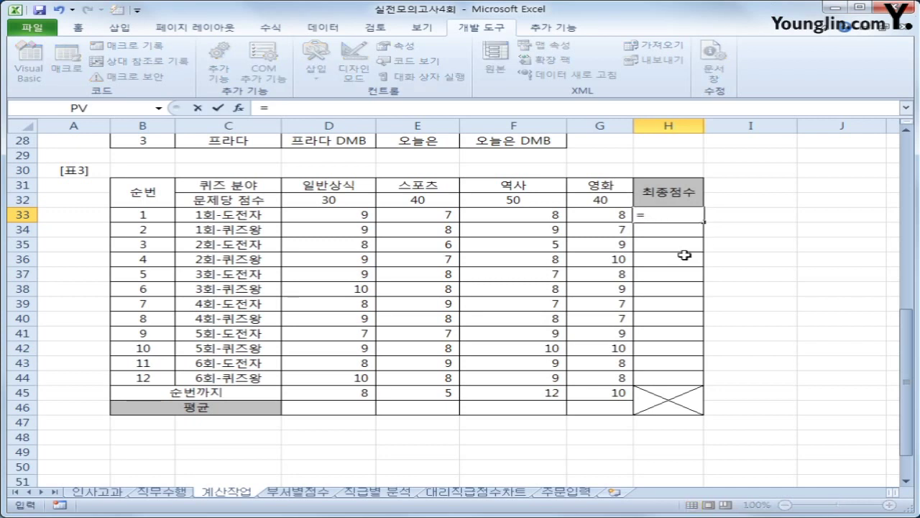
text(sum()
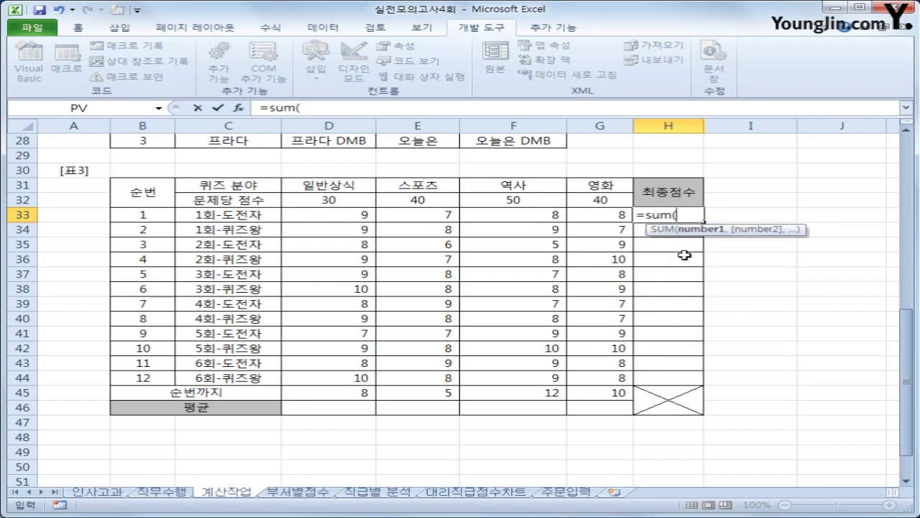
click(337, 216)
drag(336, 216, 579, 217)
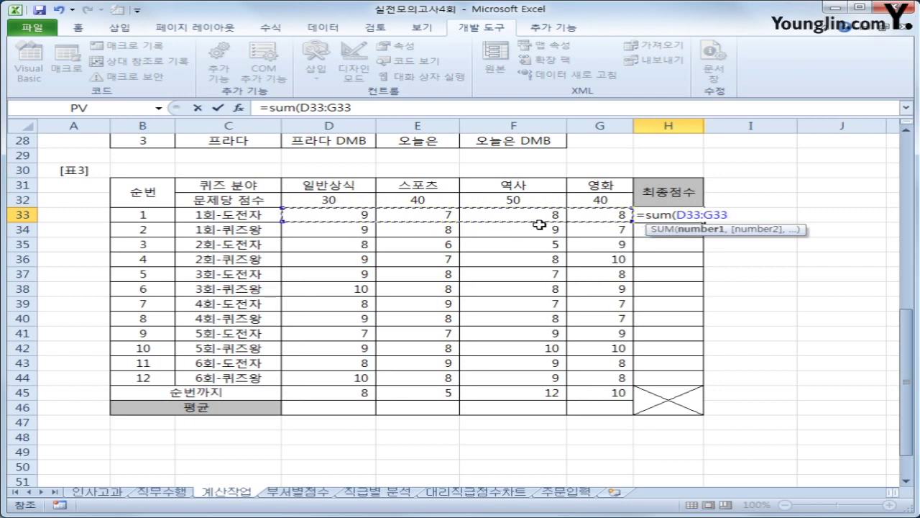
text(*)
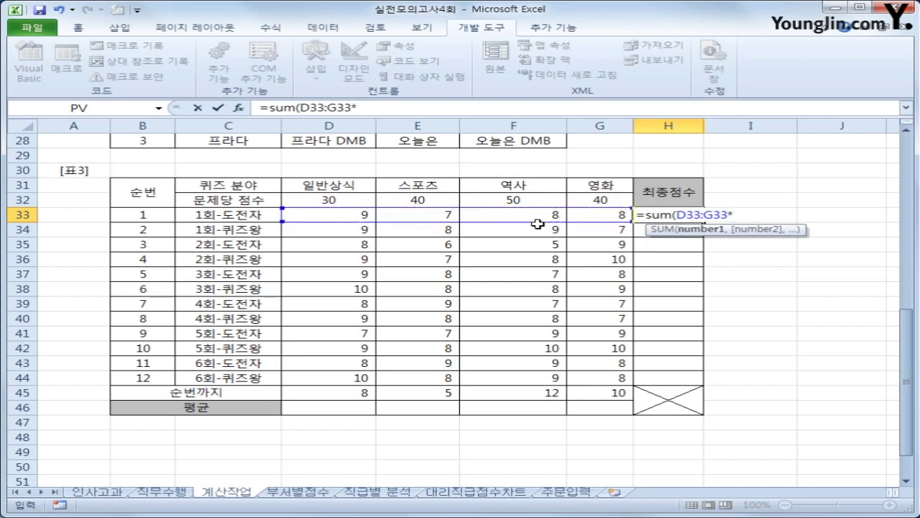
drag(350, 199, 570, 202)
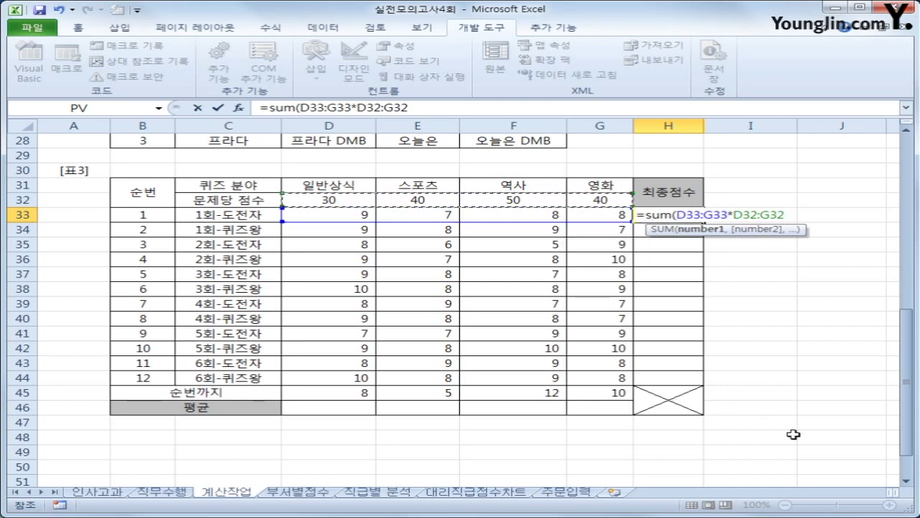
key(F4)
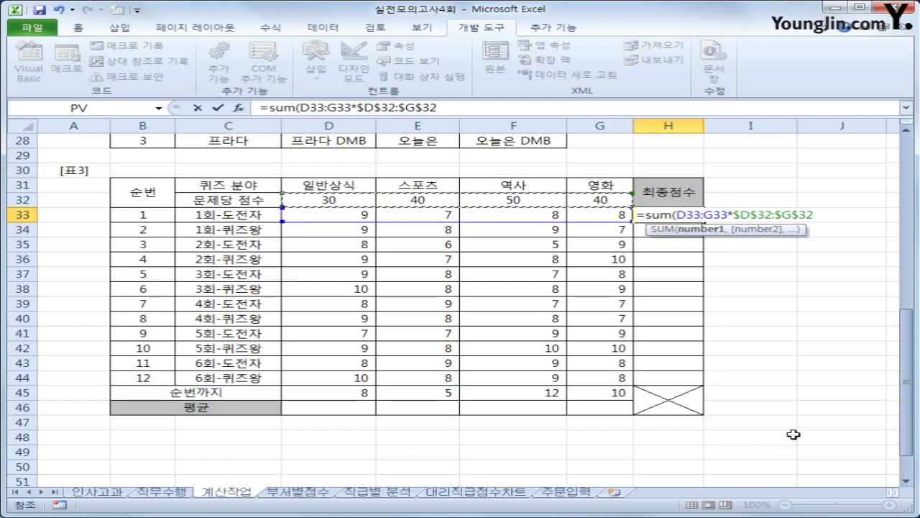
text())
key(ctrl+shift+Return)
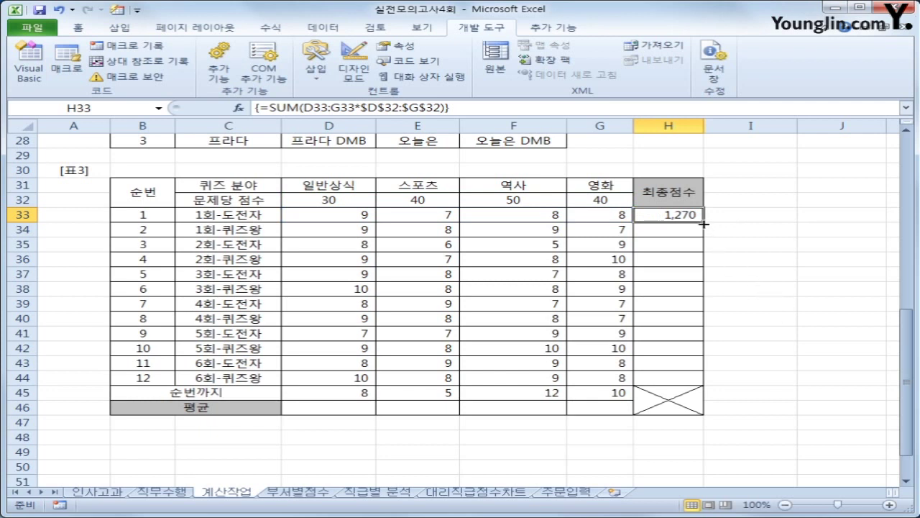
drag(704, 222, 686, 388)
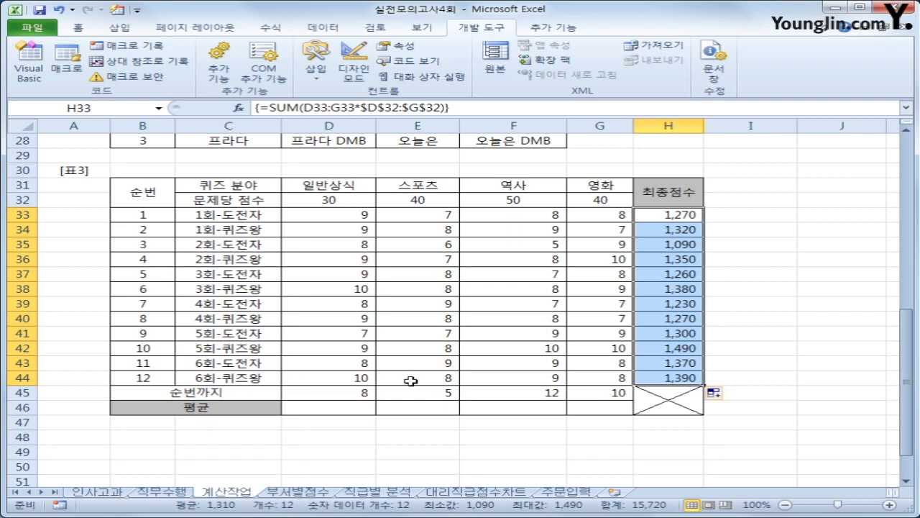
Examine which rows each 순번까지 value in row 45 covers in the 일반상식, 스포츠 and 역사 columns for the 평균 row.
click(347, 407)
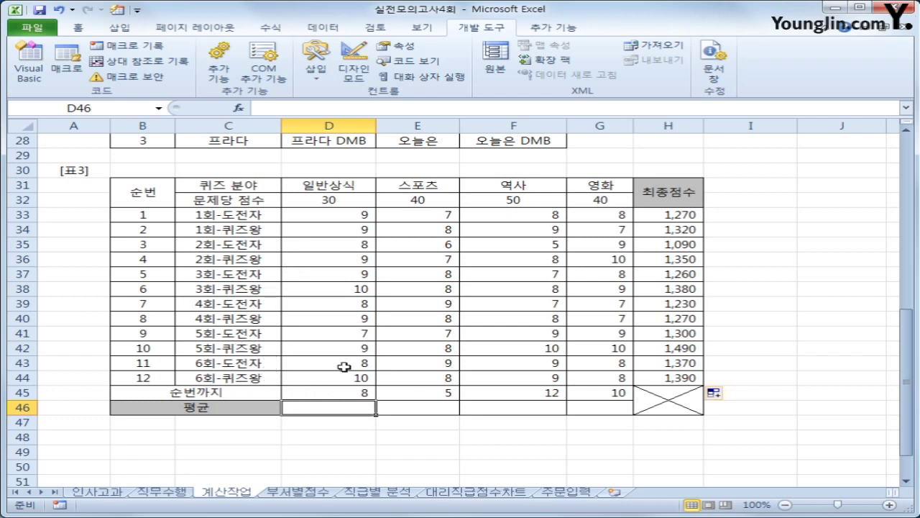
click(333, 396)
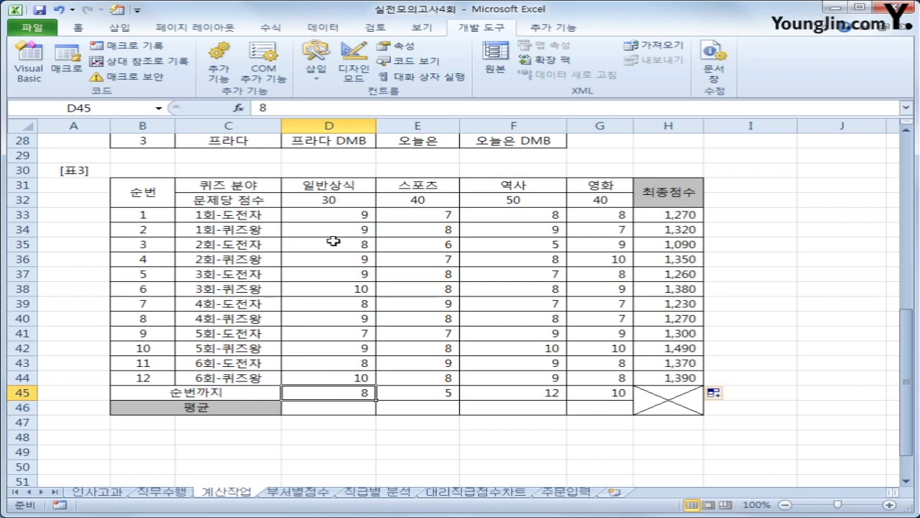
drag(335, 218, 309, 315)
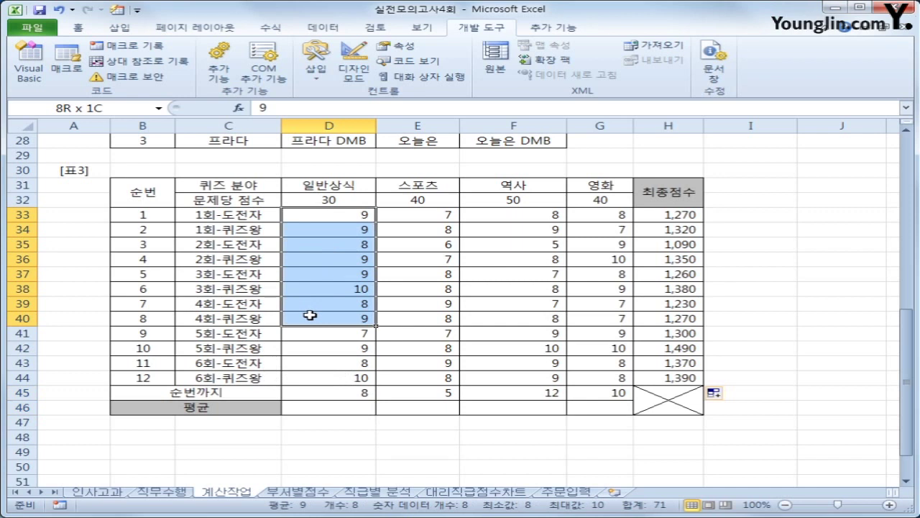
drag(310, 315, 310, 315)
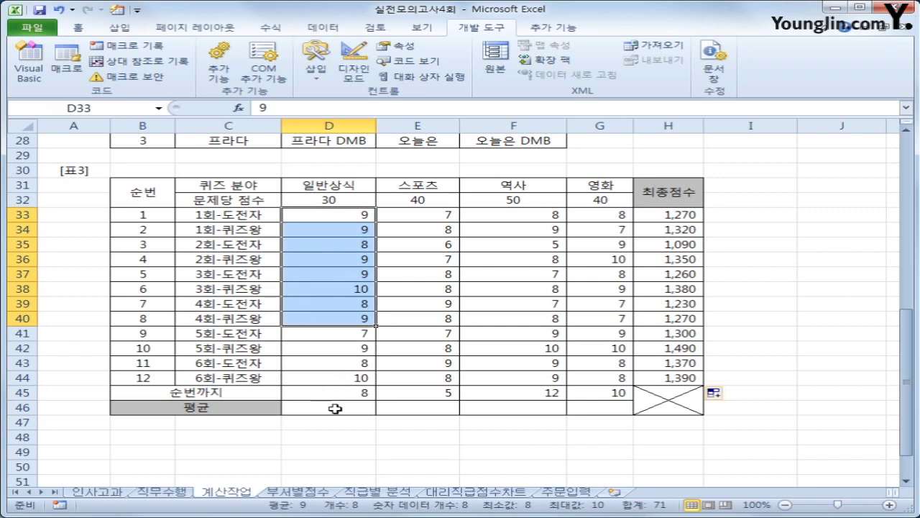
click(445, 392)
drag(450, 214, 422, 273)
click(549, 391)
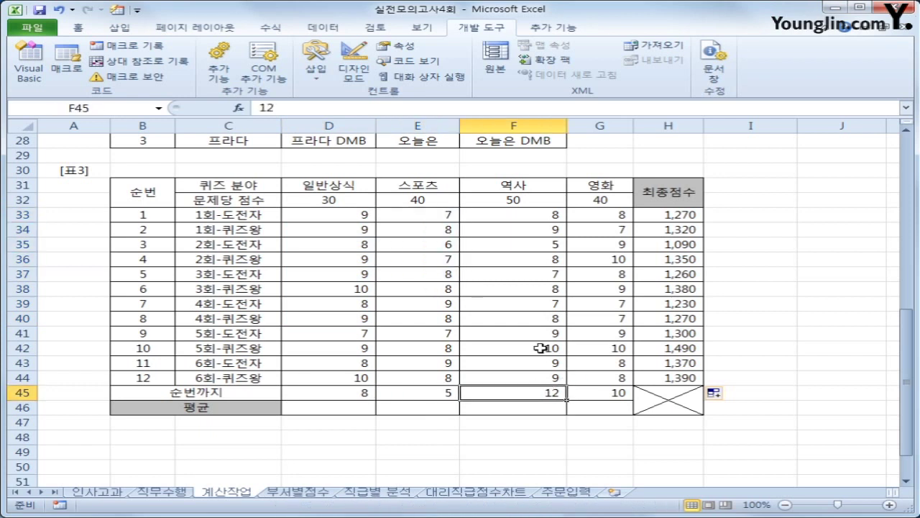
drag(518, 219, 500, 383)
click(502, 411)
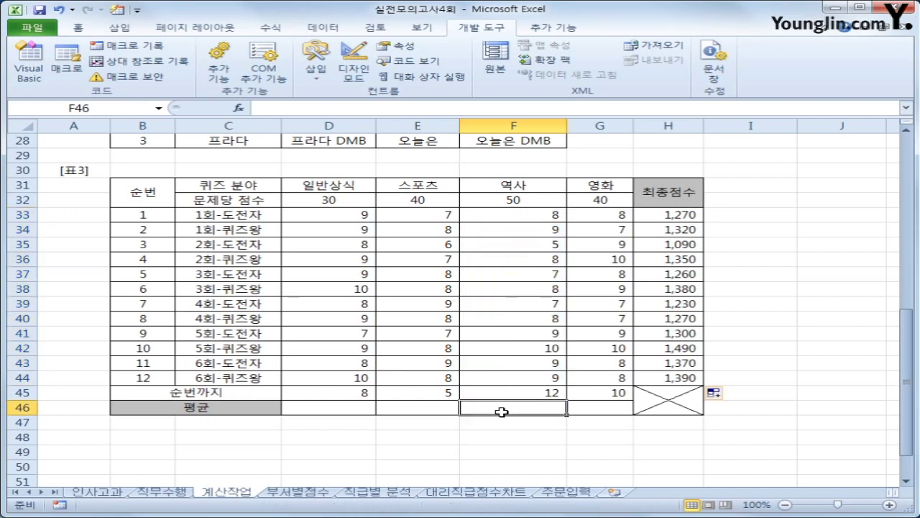
Begin the 일반상식 평균 formula in D46 with AVERAGE and the range D33:D33 as its argument.
click(323, 411)
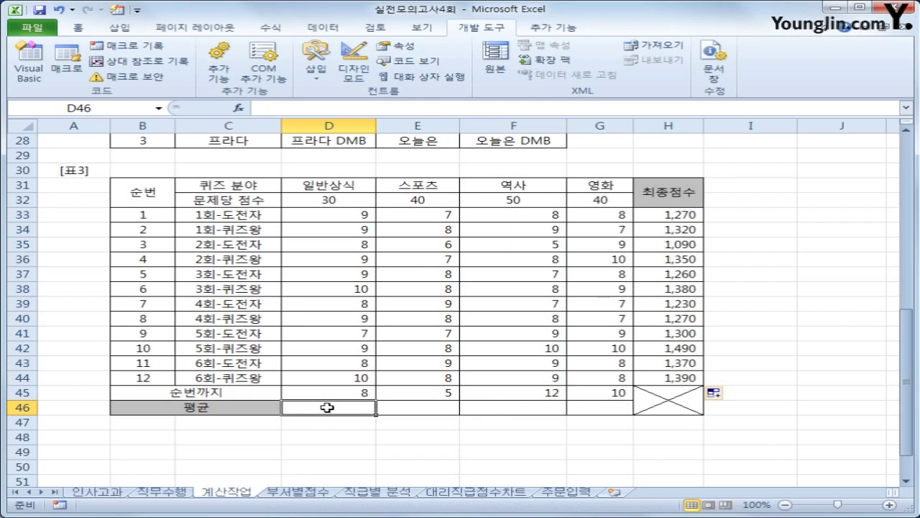
text(=av)
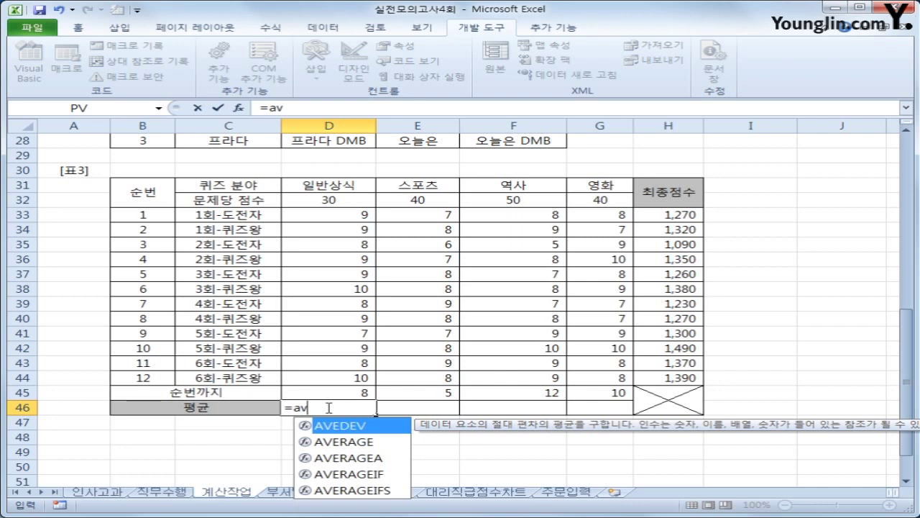
key(Down)
key(Tab)
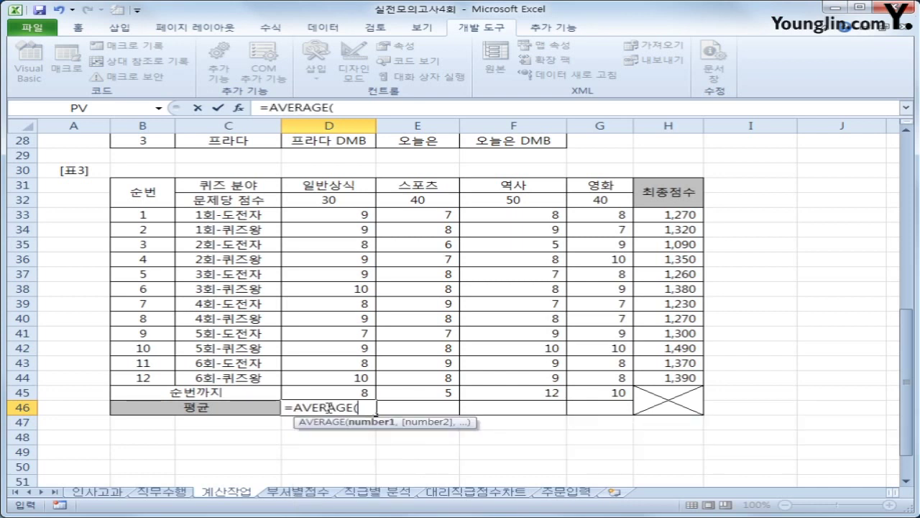
drag(322, 215, 324, 327)
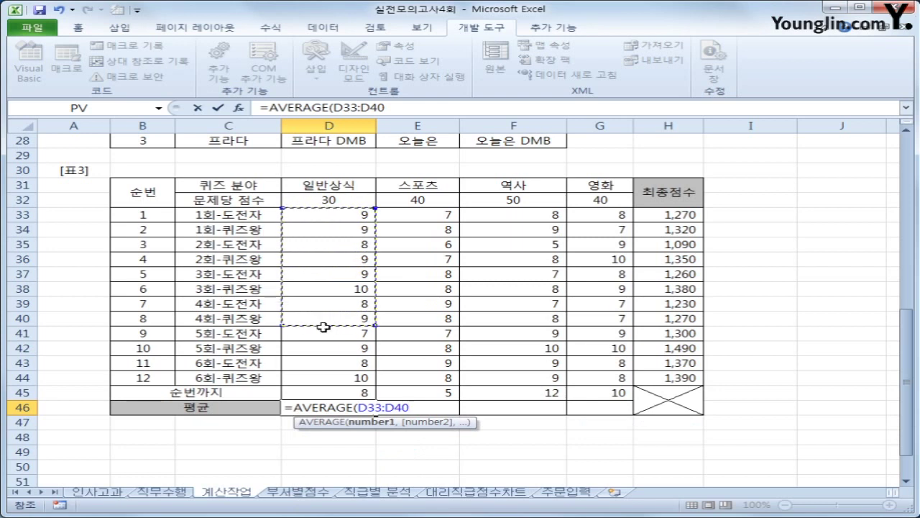
click(324, 213)
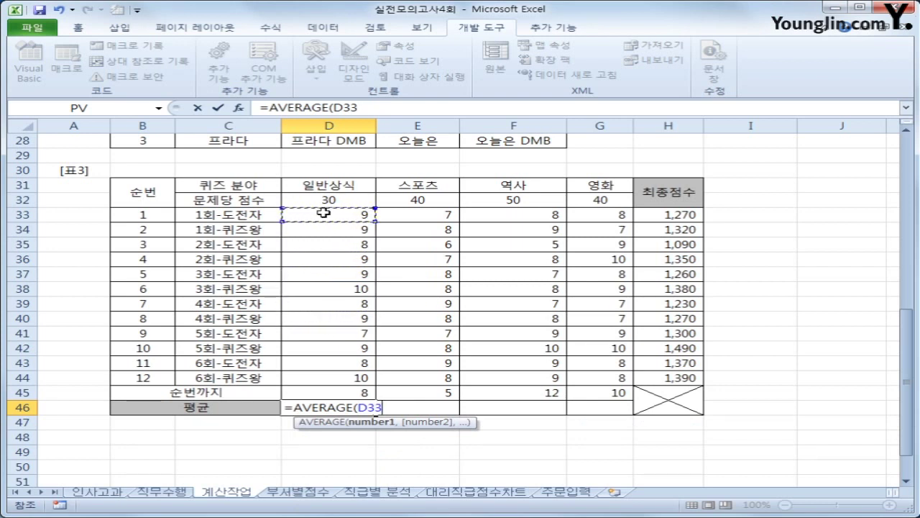
key(F8)
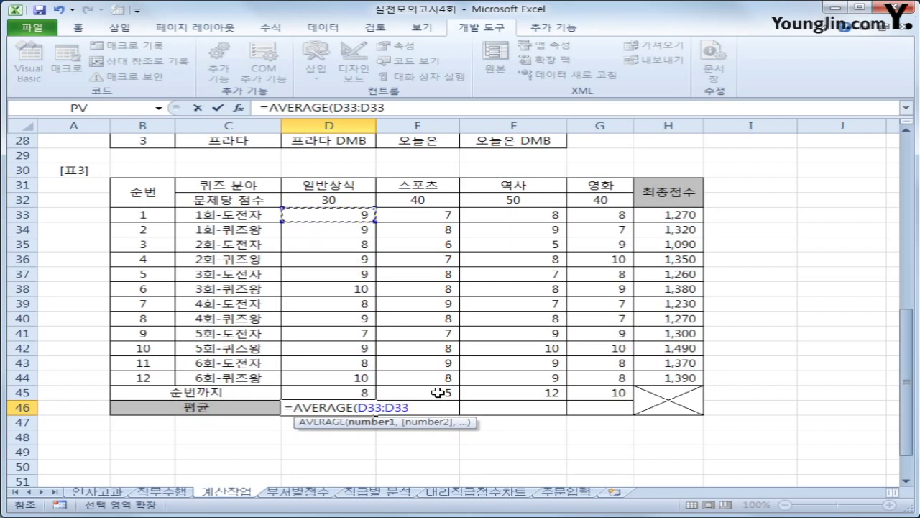
Replace the second D33 in D46's AVERAGE range with an OFFSET function using reference D33 and row offset D45-1.
key(BackSpace)
key(BackSpace)
key(BackSpace)
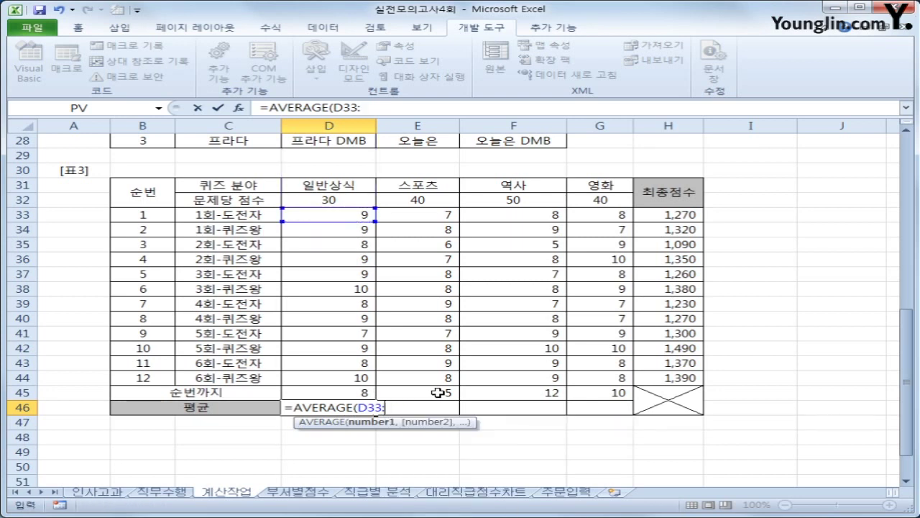
text(off)
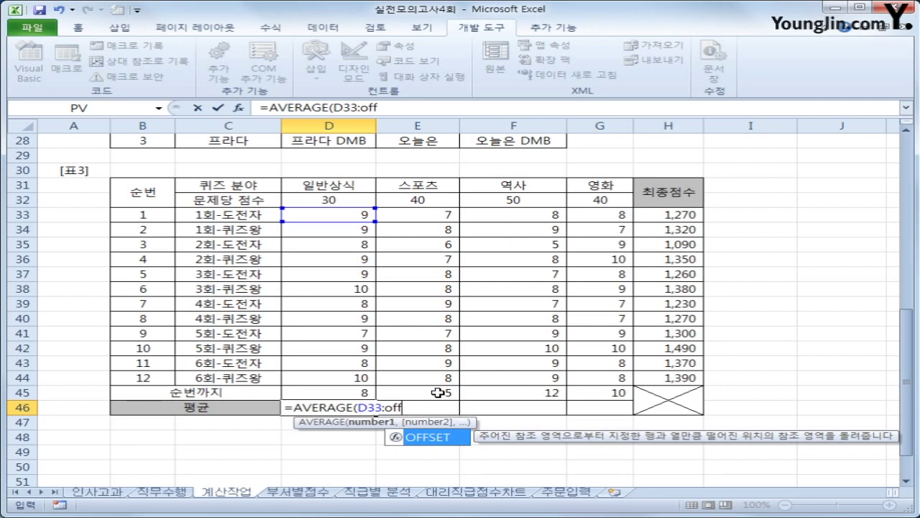
key(Tab)
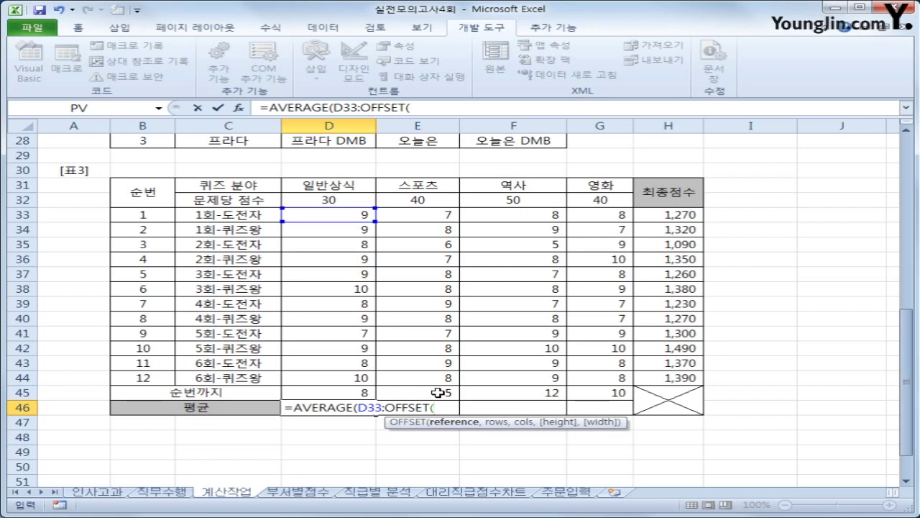
click(336, 217)
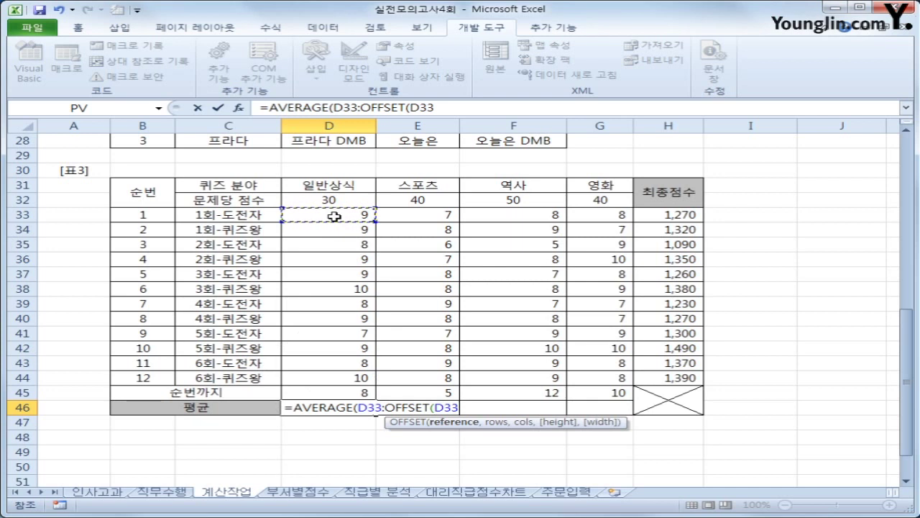
text(,)
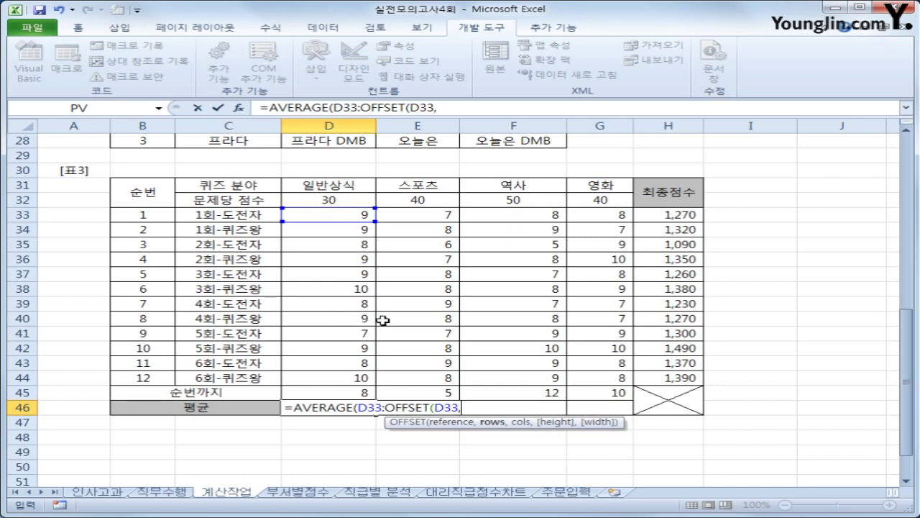
click(356, 392)
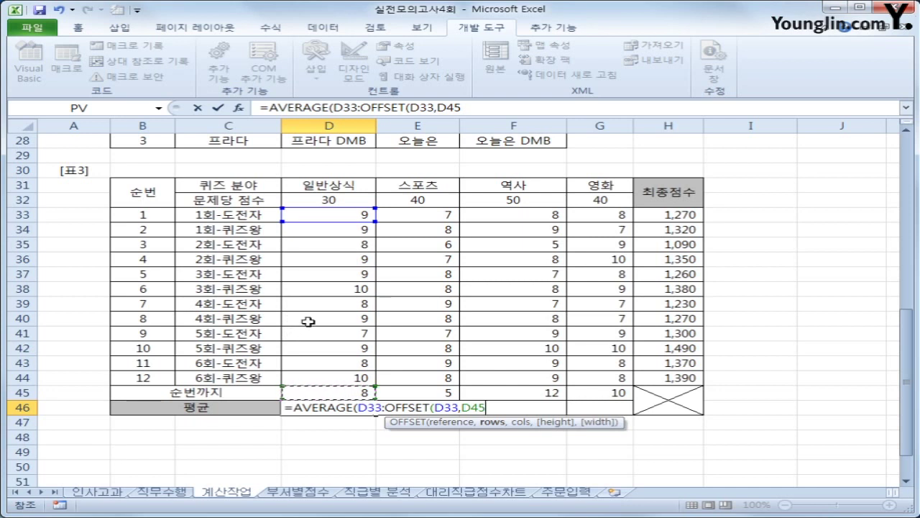
text(-1)
key(ctrl+2)
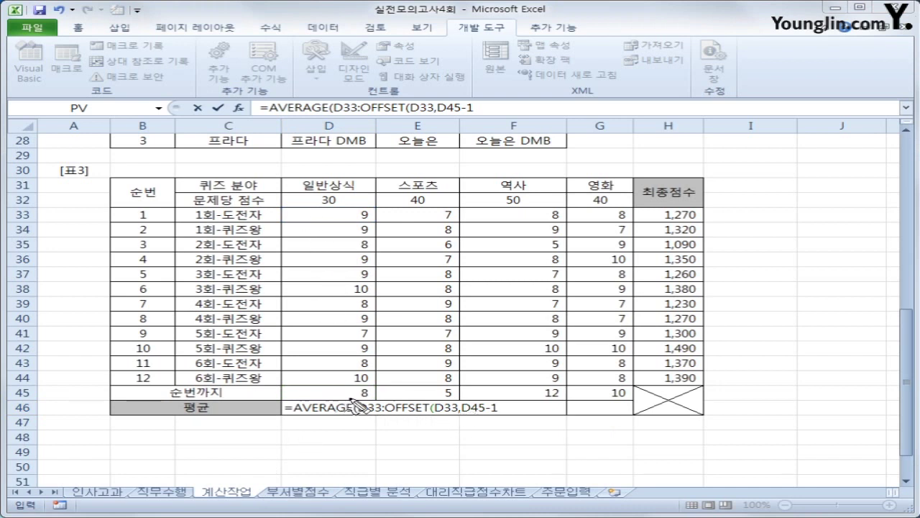
mouse_move(365, 400)
mouse_down()
mouse_move(366, 388)
mouse_move(372, 398)
mouse_up()
mouse_move(332, 211)
mouse_down()
mouse_move(333, 220)
mouse_move(375, 223)
mouse_move(375, 208)
mouse_move(324, 213)
mouse_move(330, 230)
mouse_move(317, 235)
mouse_move(325, 247)
mouse_move(307, 252)
mouse_move(320, 263)
mouse_move(306, 282)
mouse_move(319, 314)
mouse_move(308, 318)
mouse_move(328, 338)
mouse_move(370, 340)
mouse_up()
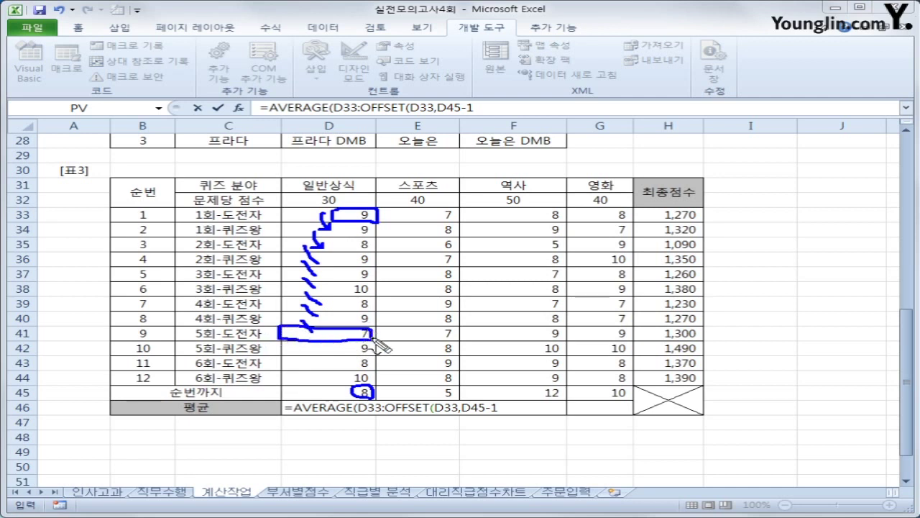
mouse_move(141, 316)
mouse_down()
mouse_move(348, 317)
mouse_move(371, 325)
mouse_up()
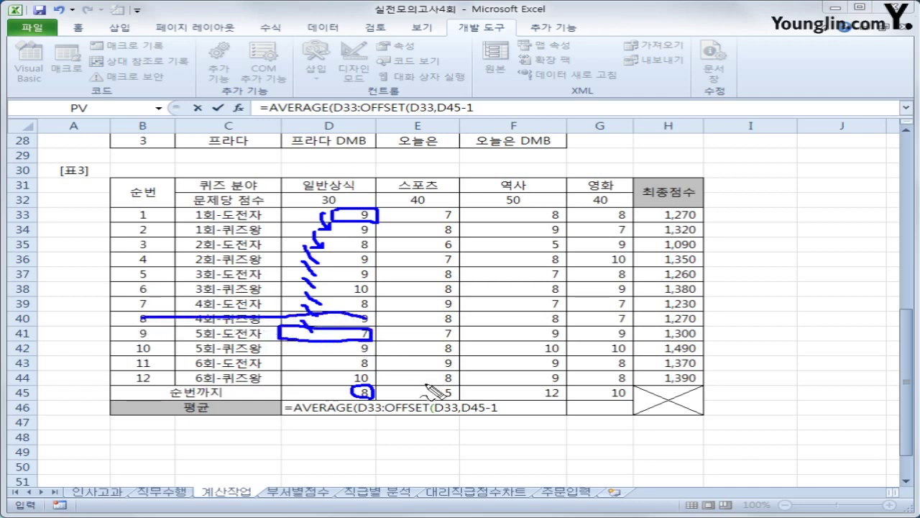
mouse_move(375, 402)
mouse_down()
mouse_move(346, 407)
mouse_move(373, 387)
mouse_move(376, 399)
mouse_up()
drag(472, 414, 508, 415)
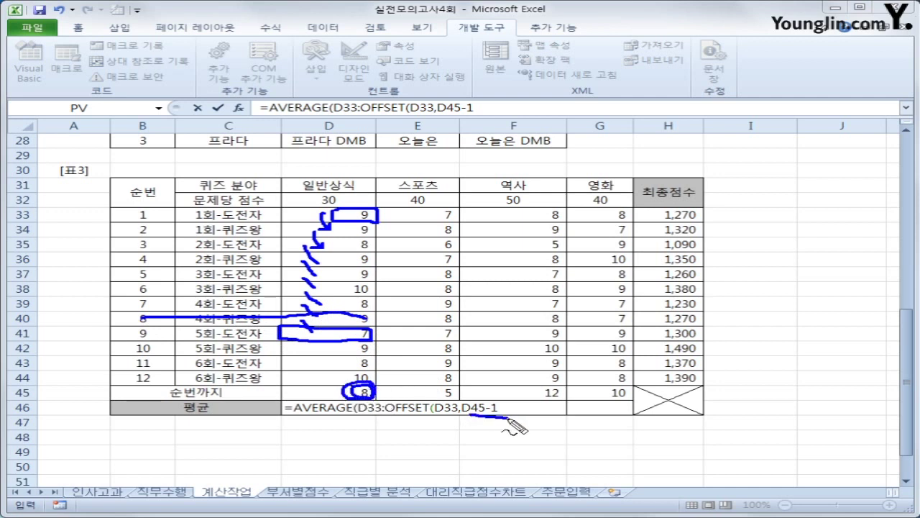
mouse_move(308, 332)
mouse_down()
mouse_move(390, 325)
mouse_move(329, 313)
mouse_move(306, 323)
mouse_up()
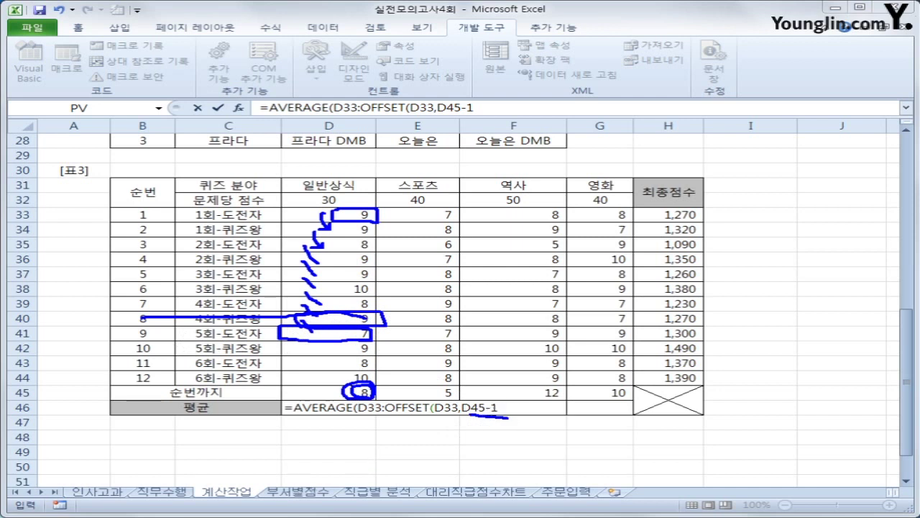
key(Escape)
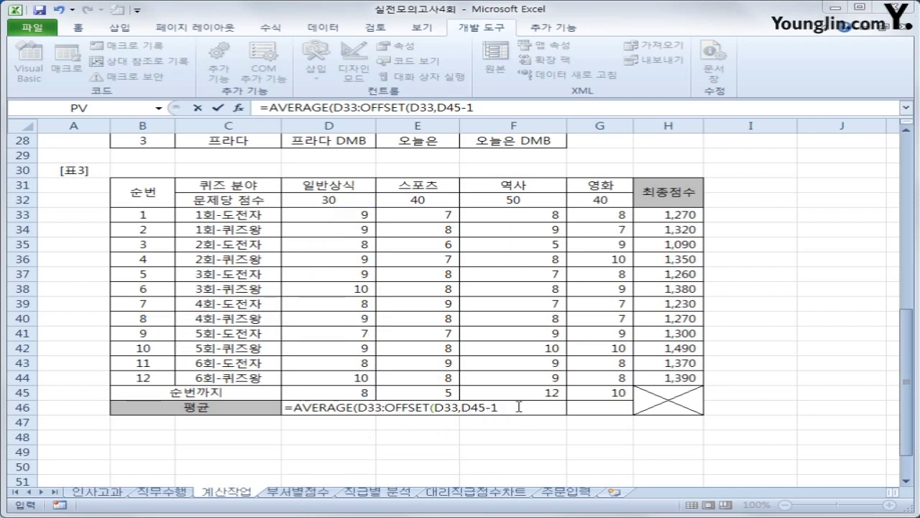
Complete the formula in D46 with a column offset of 0, giving =AVERAGE(D33:OFFSET(D33,D45-1,0)).
text(,)
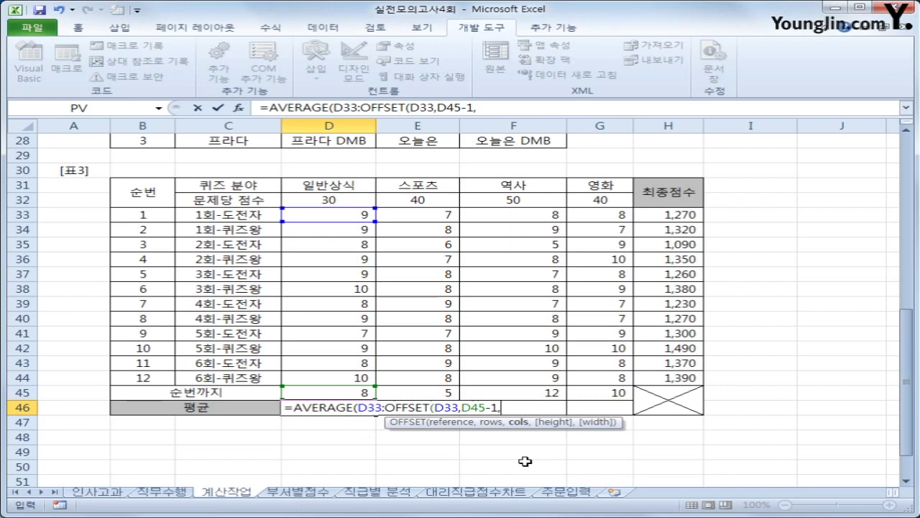
text(0)
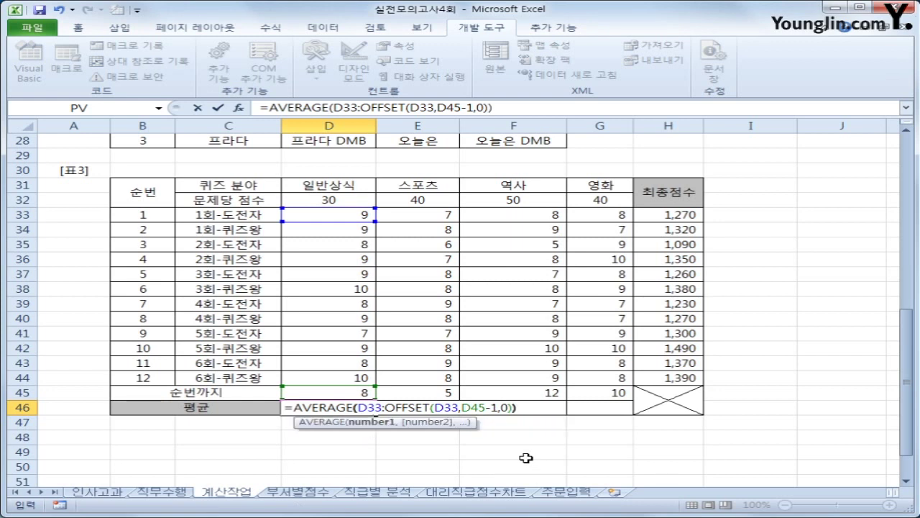
key(Return)
key(Up)
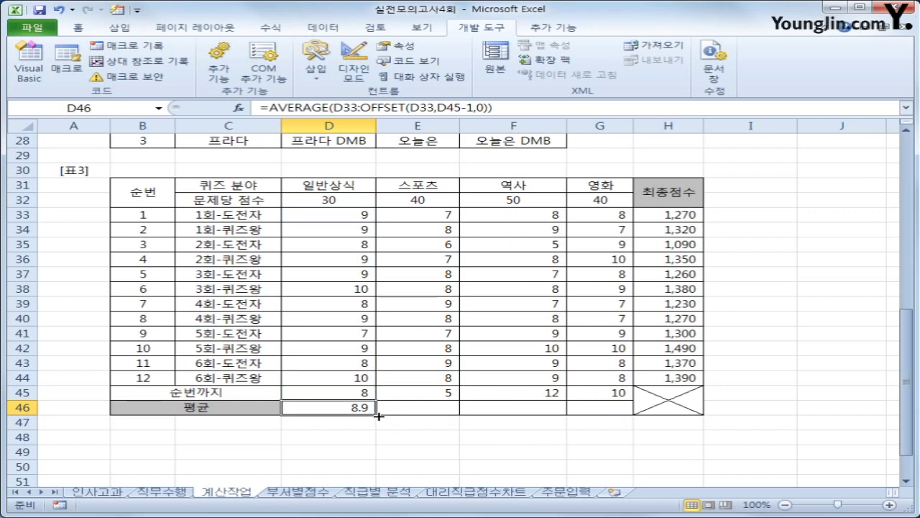
Fill the average formula from D46 across to G46 and check the copied formulas.
drag(379, 416, 613, 425)
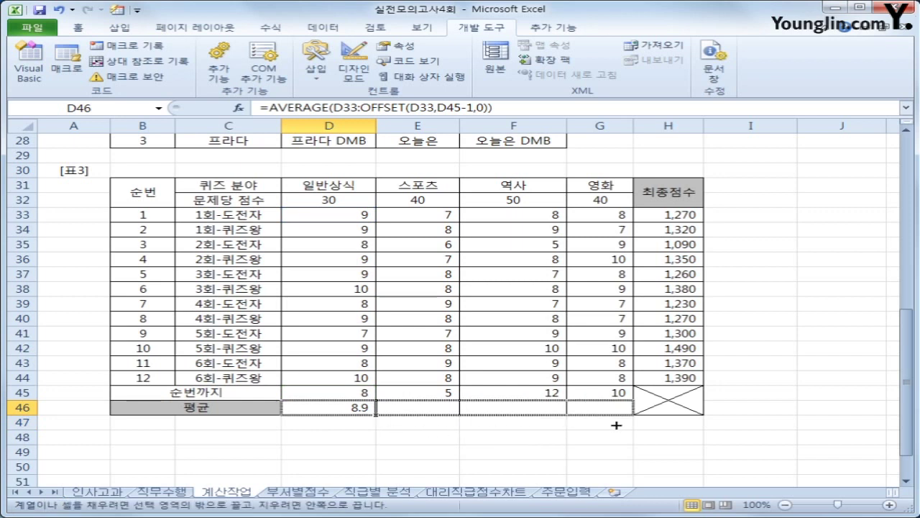
drag(616, 425, 617, 425)
click(438, 395)
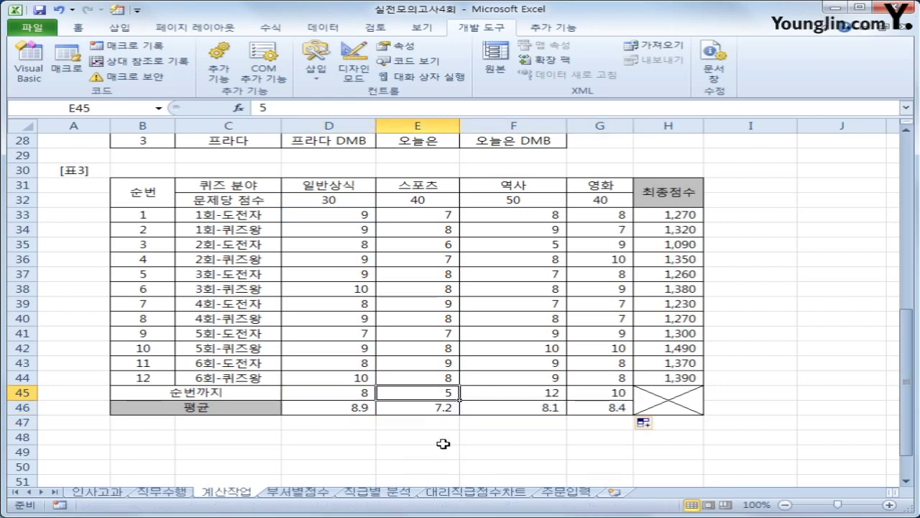
click(533, 407)
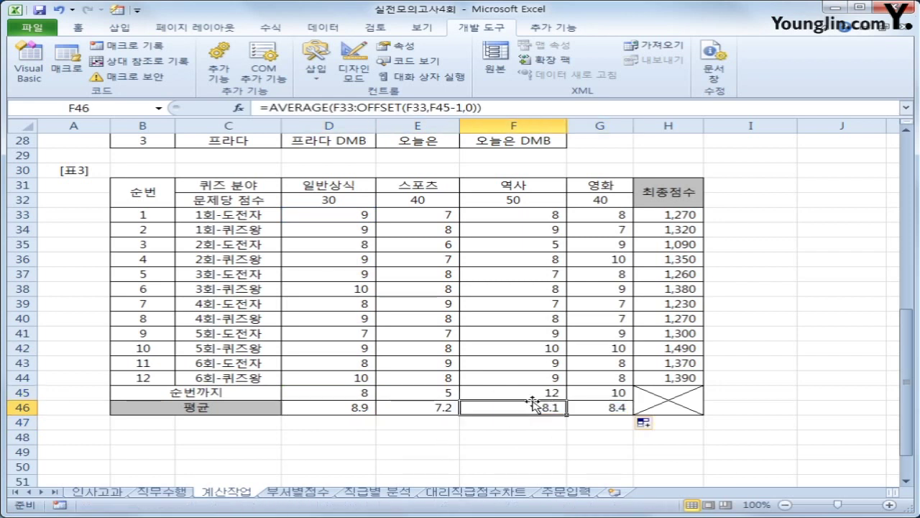
click(597, 412)
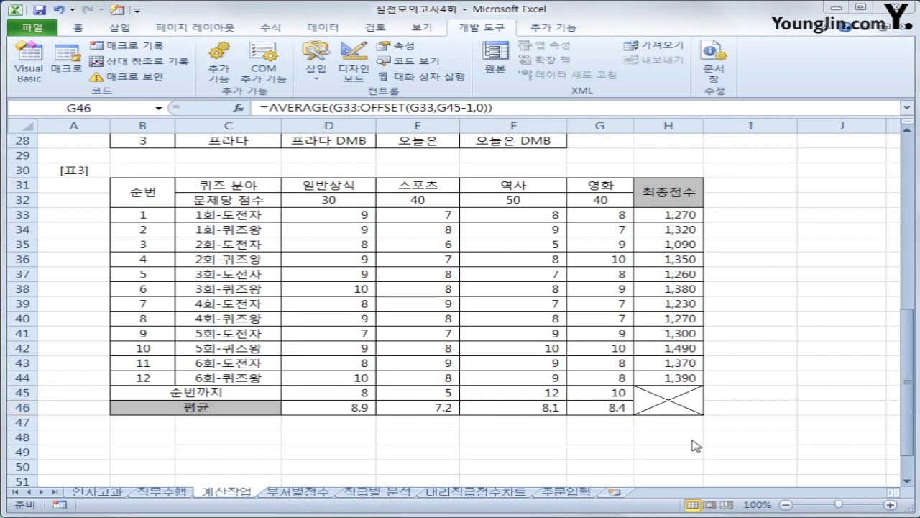
click(626, 415)
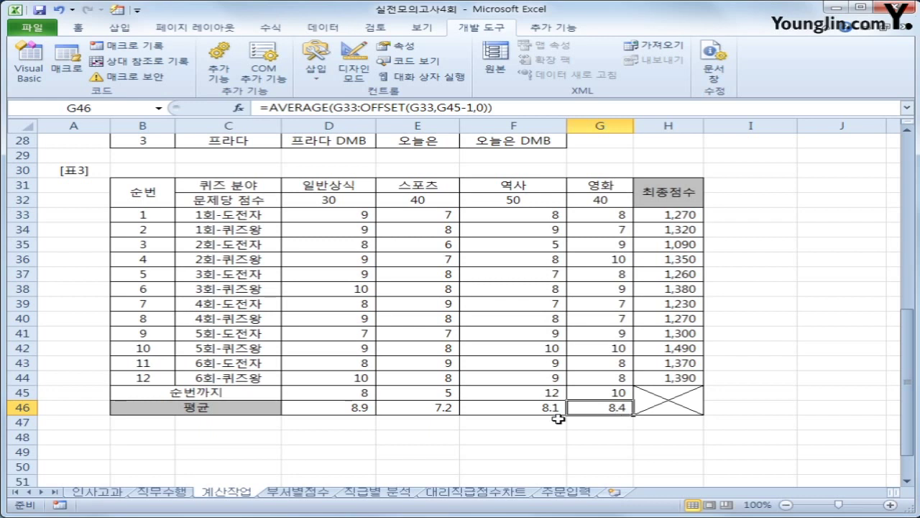
Create a PivotTable from the range A1:G47 on the 부서별점수 sheet, placing it at cell I4 of that existing sheet.
click(321, 494)
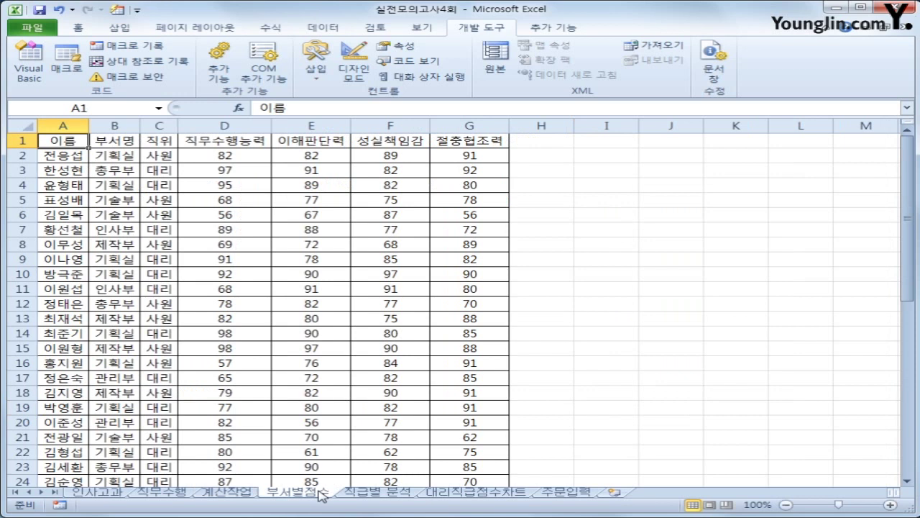
click(119, 27)
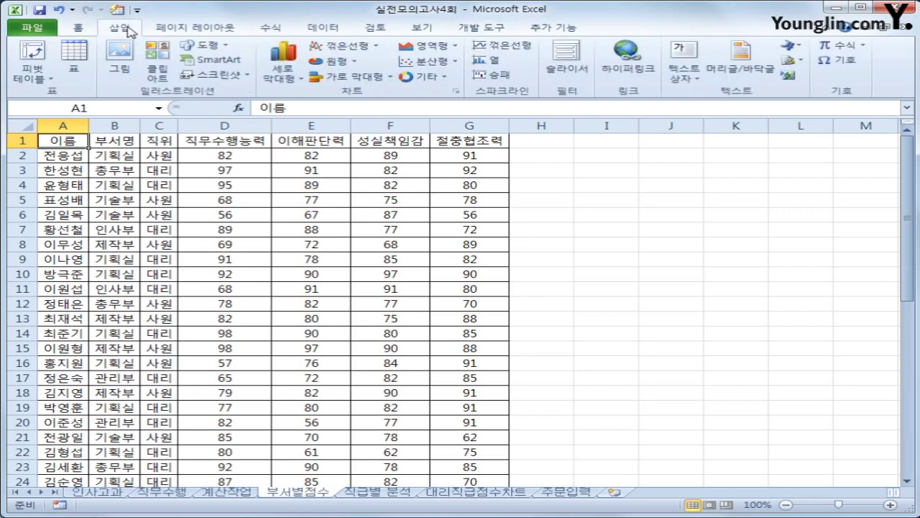
click(36, 57)
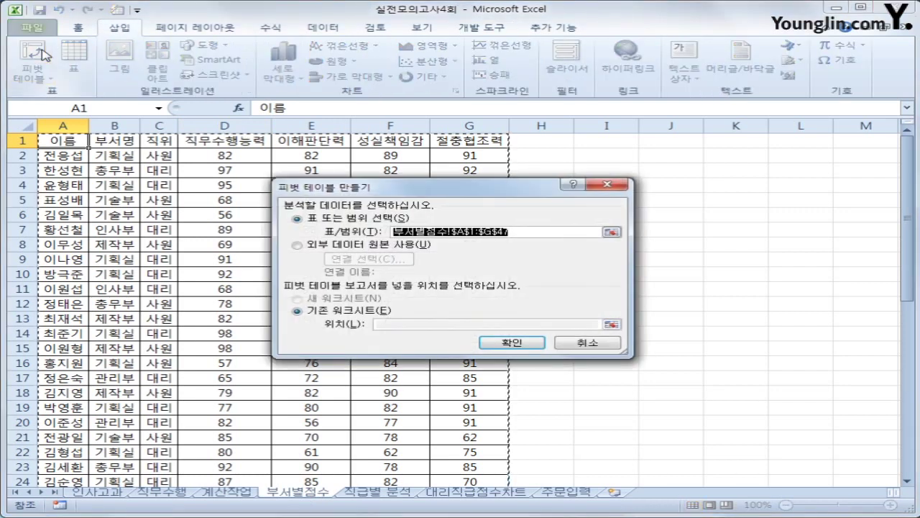
scroll(155, 272, down, 1)
scroll(155, 272, down, 8)
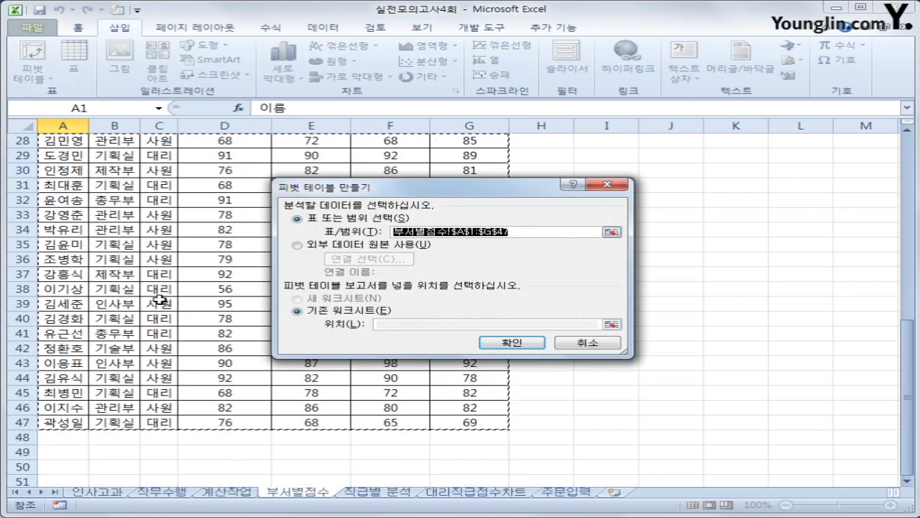
scroll(159, 299, up, 9)
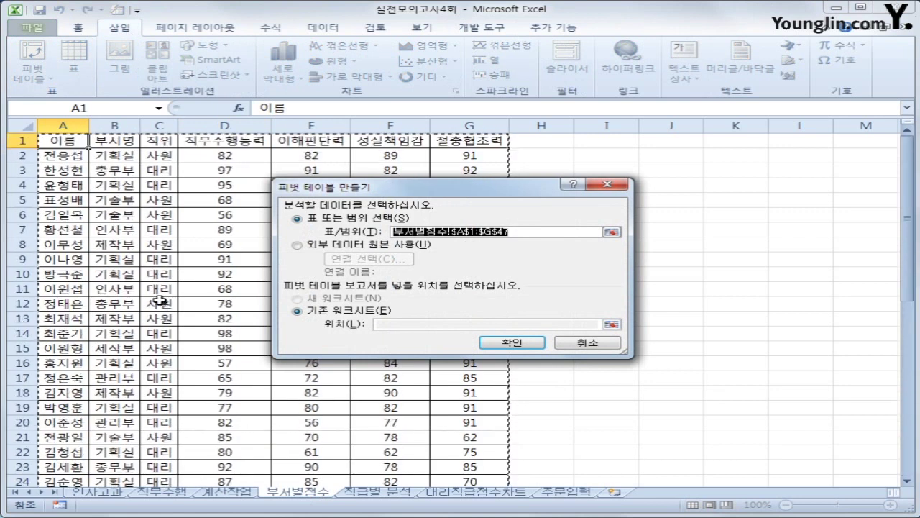
click(395, 328)
click(376, 324)
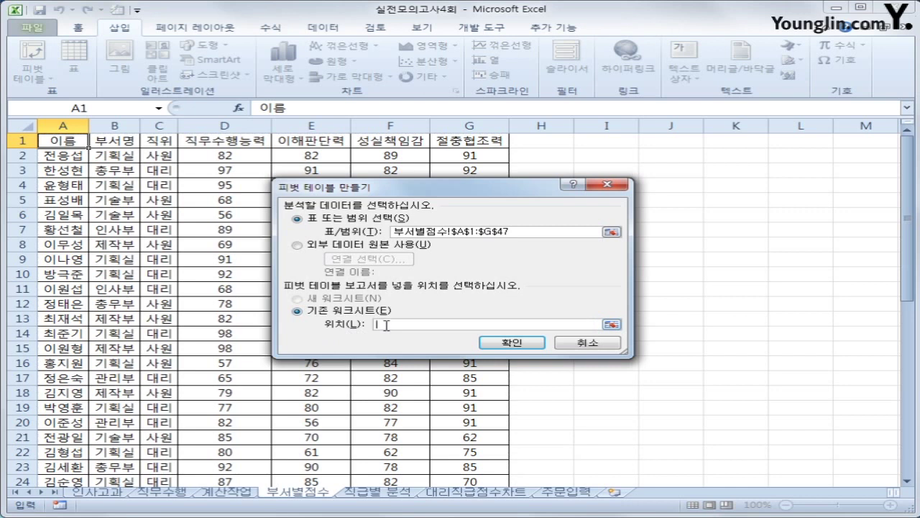
drag(528, 193, 519, 253)
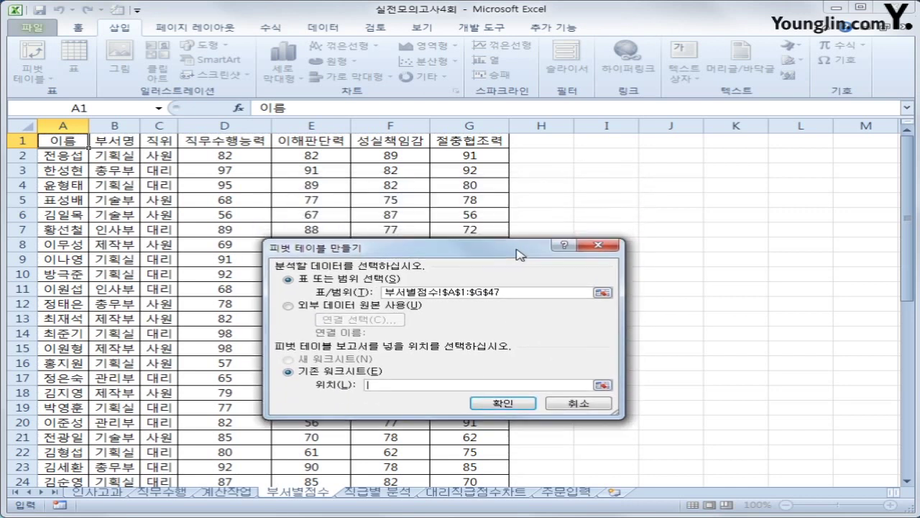
click(590, 187)
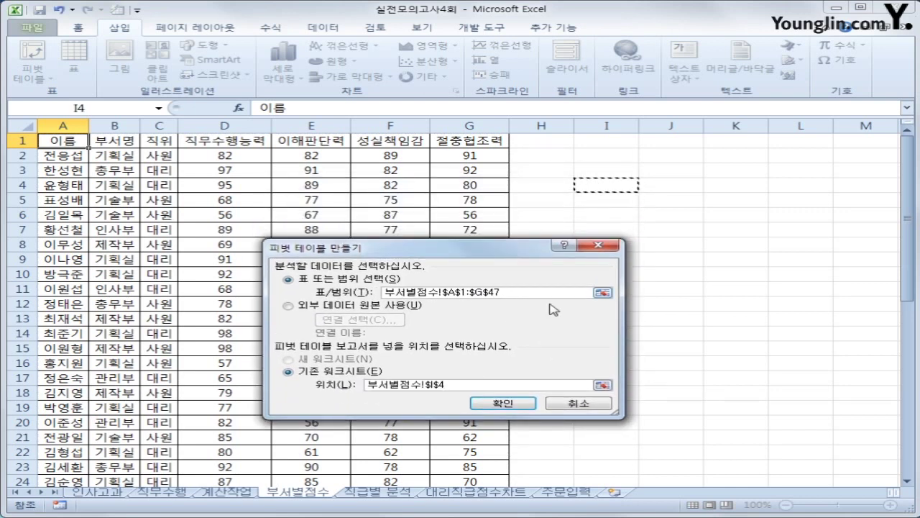
click(519, 402)
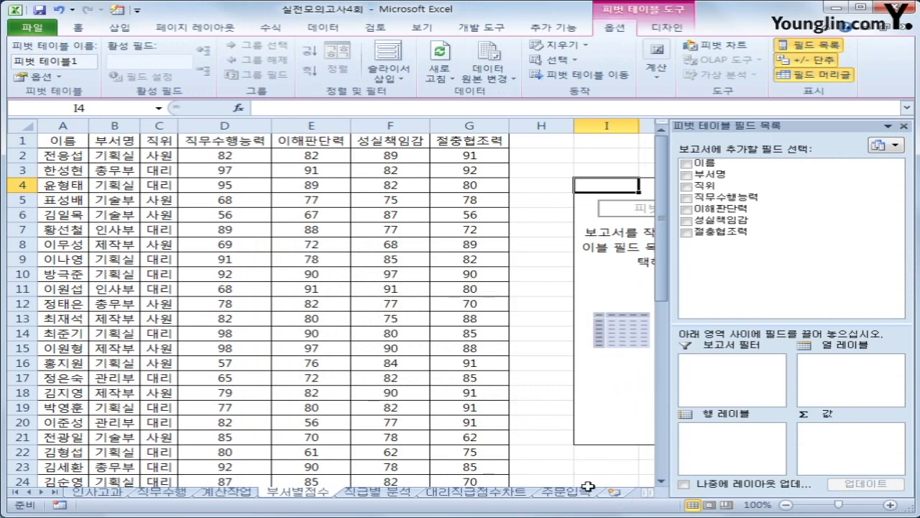
Add 부서명 as the PivotTable's report filter and 이름 as its row label.
drag(647, 492, 604, 493)
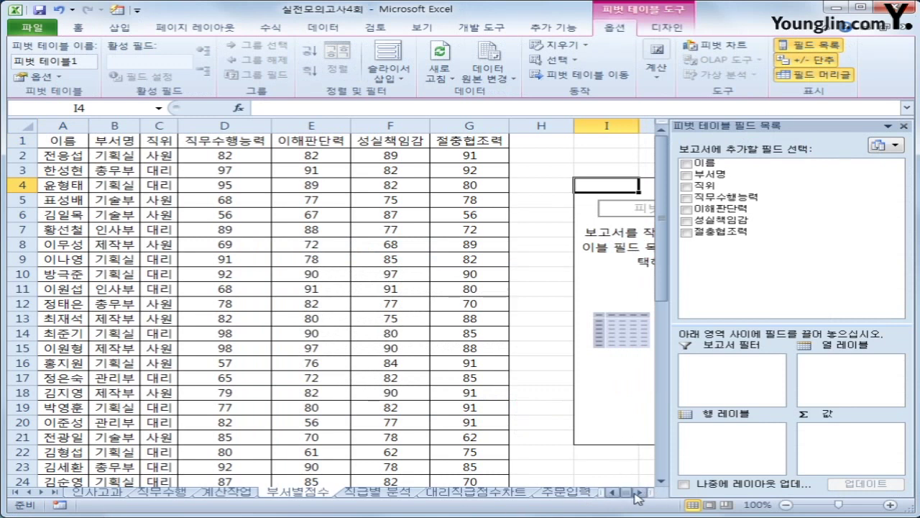
click(639, 493)
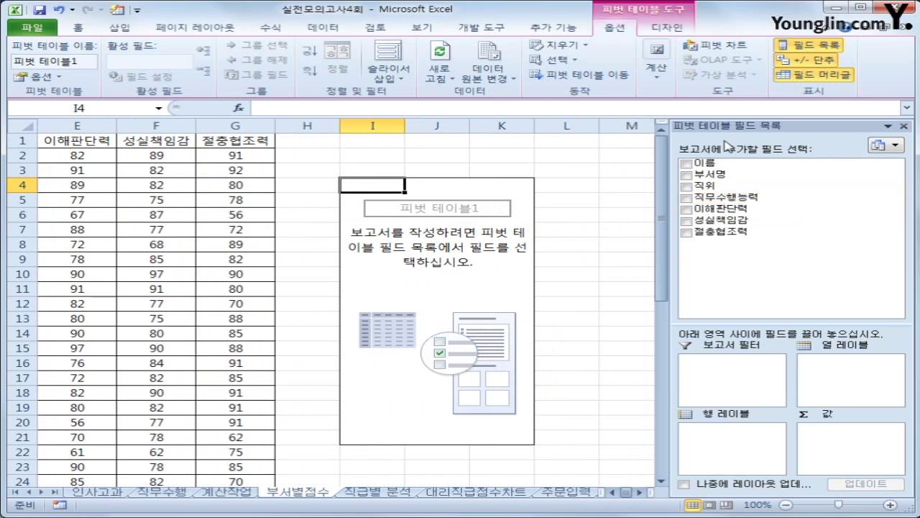
drag(712, 175, 717, 382)
drag(704, 164, 748, 447)
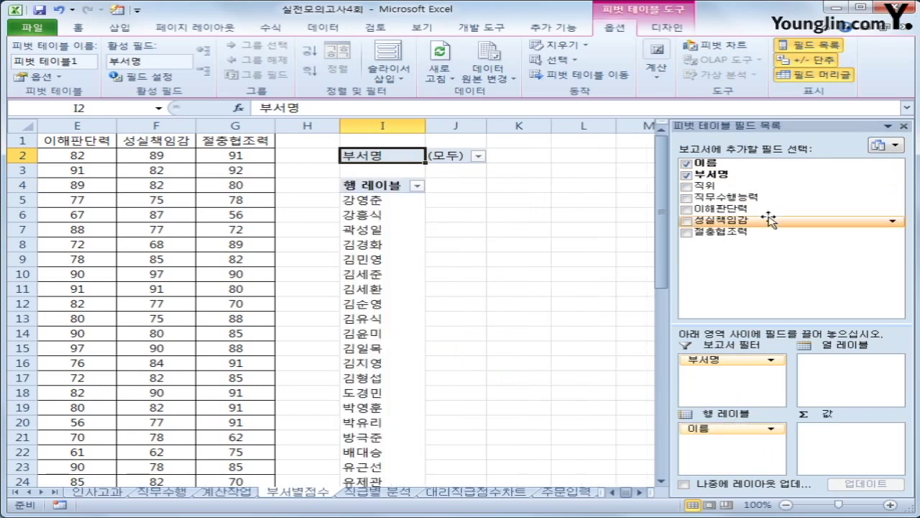
Add 직무수행능력, 이해판단력, 성실책임감 and 절충협조력 to the PivotTable as value fields.
drag(762, 199, 846, 468)
drag(716, 208, 838, 453)
drag(719, 231, 842, 469)
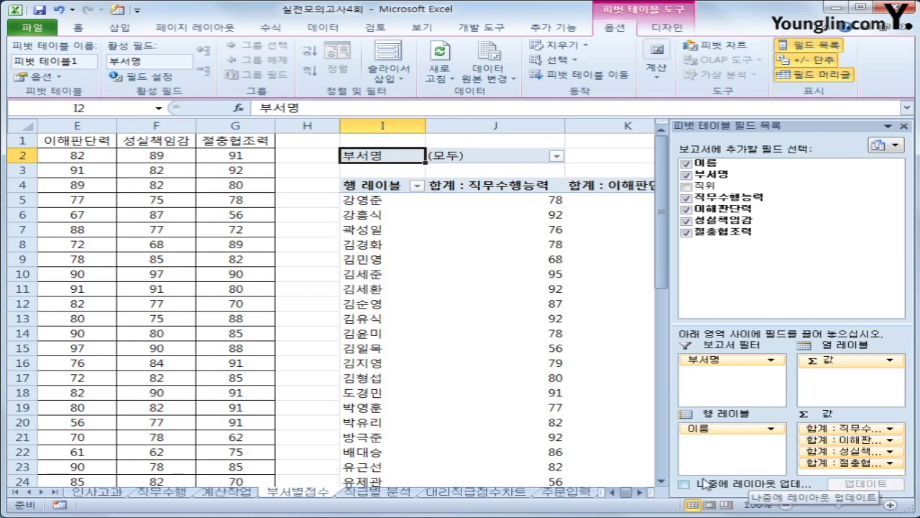
Show the PivotTable report layout in tabular form (테이블 형식으로 표시).
click(663, 29)
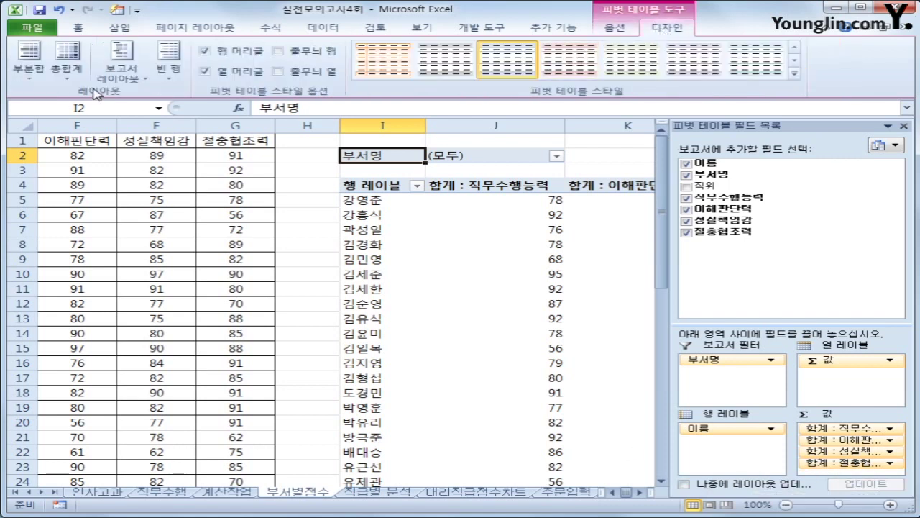
click(118, 84)
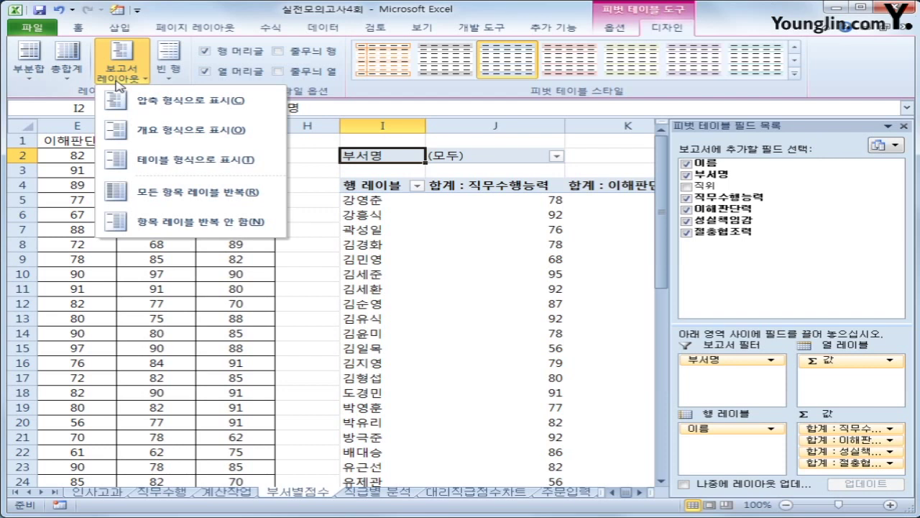
click(160, 160)
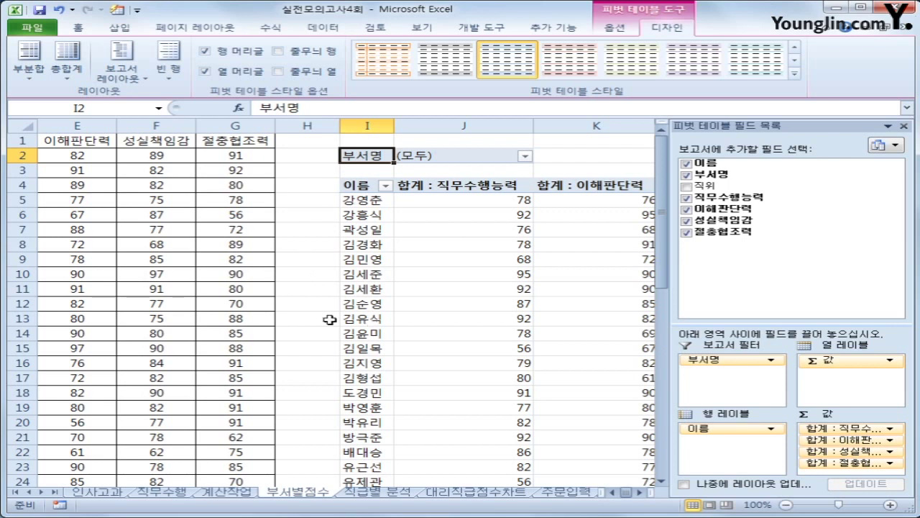
Start a new calculated field for the PivotTable and name it 표준편차.
click(617, 32)
click(656, 72)
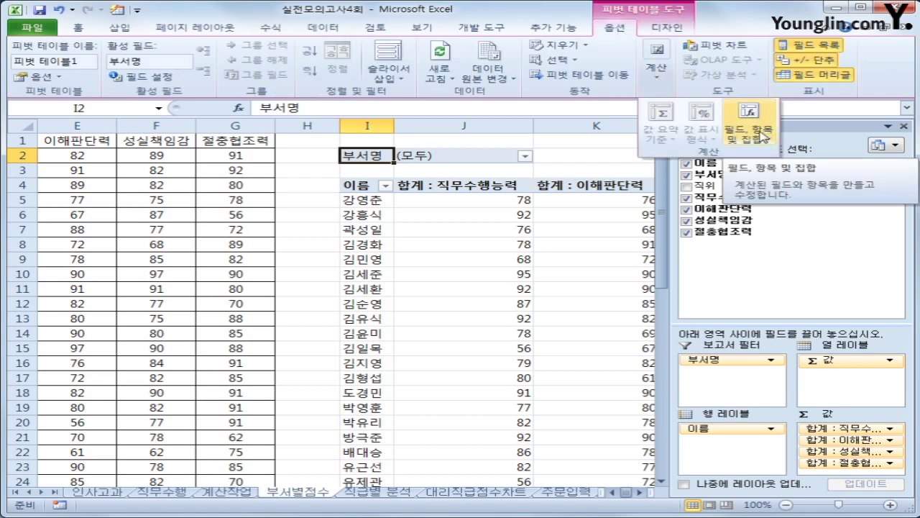
click(764, 136)
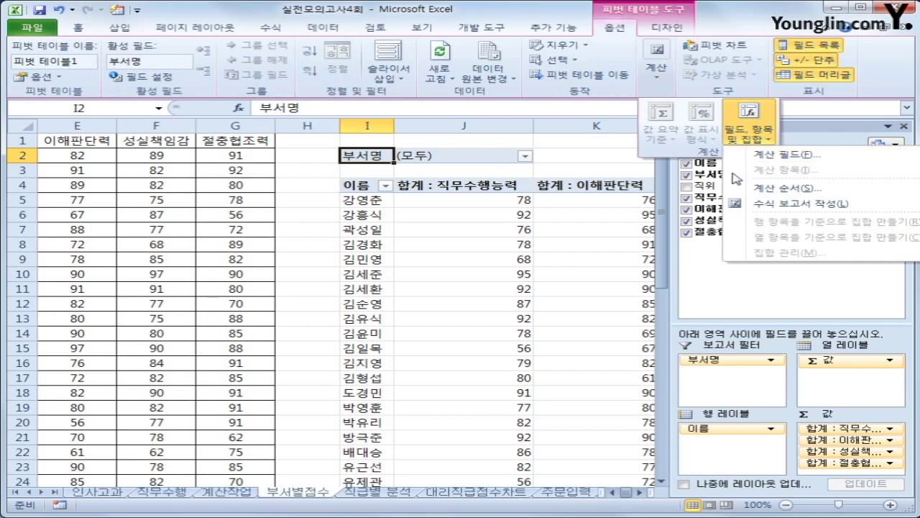
click(765, 154)
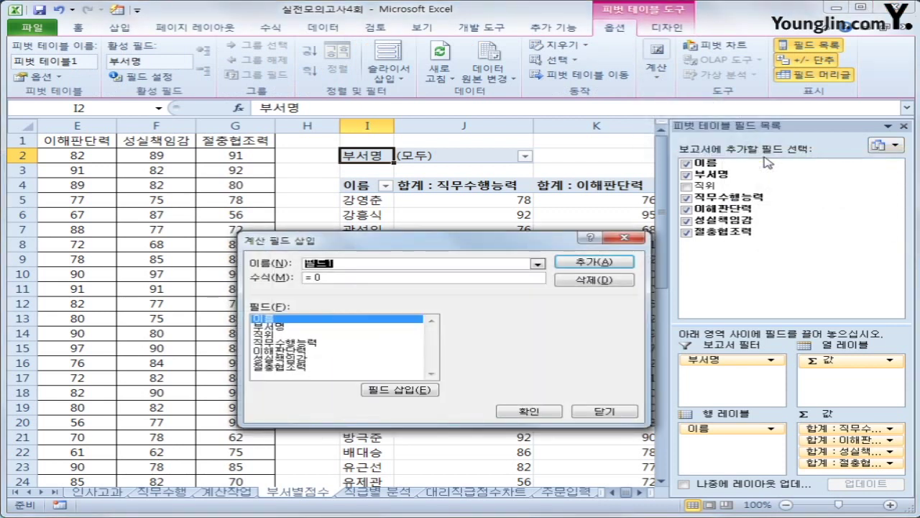
text(vyl)
key(BackSpace)
key(BackSpace)
key(BackSpace)
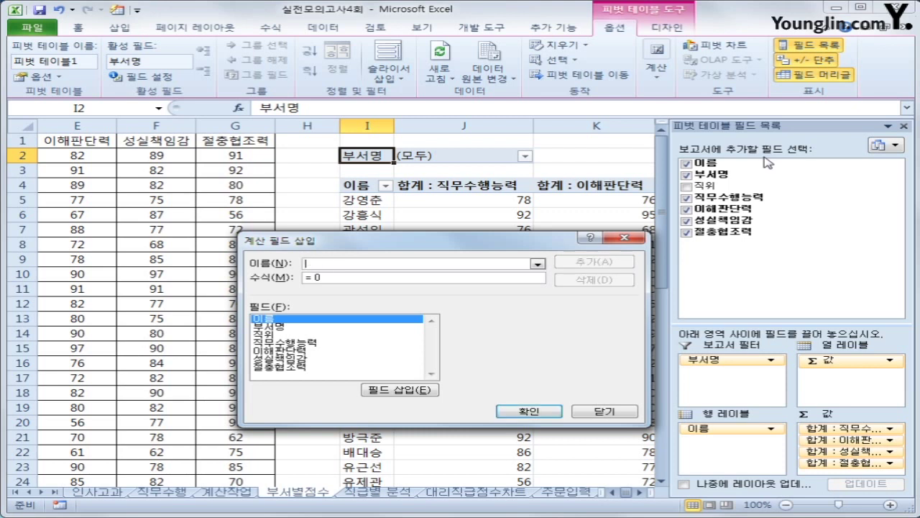
text(표준편차)
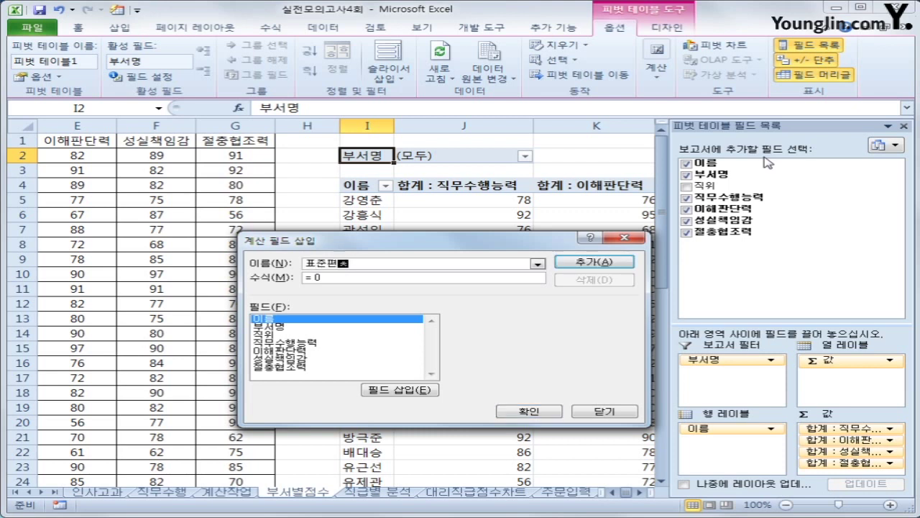
Give the 표준편차 field the formula =stdev(직무수행능력, 이해판단력, 성실책임감, 절충협조력) and add it to the PivotTable.
key(Tab)
text(=ㄴ)
key(BackSpace)
text(stdev()
click(346, 343)
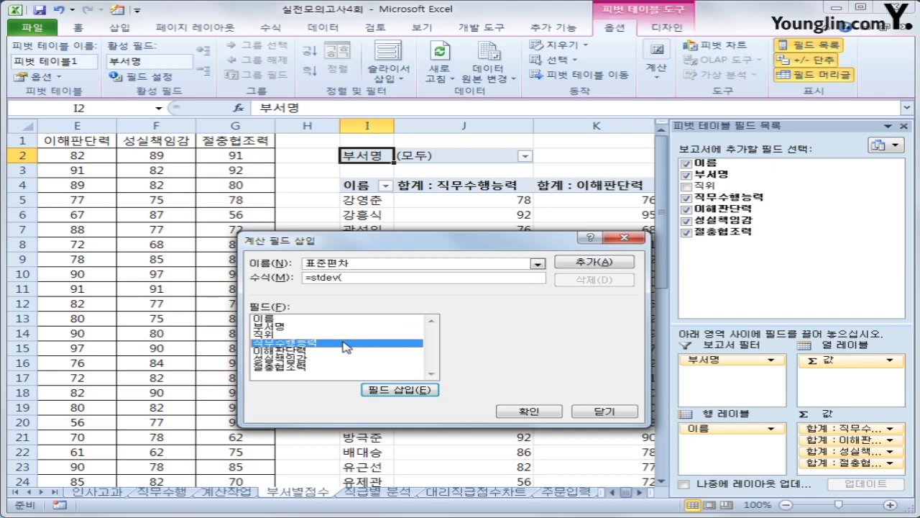
double_click(346, 347)
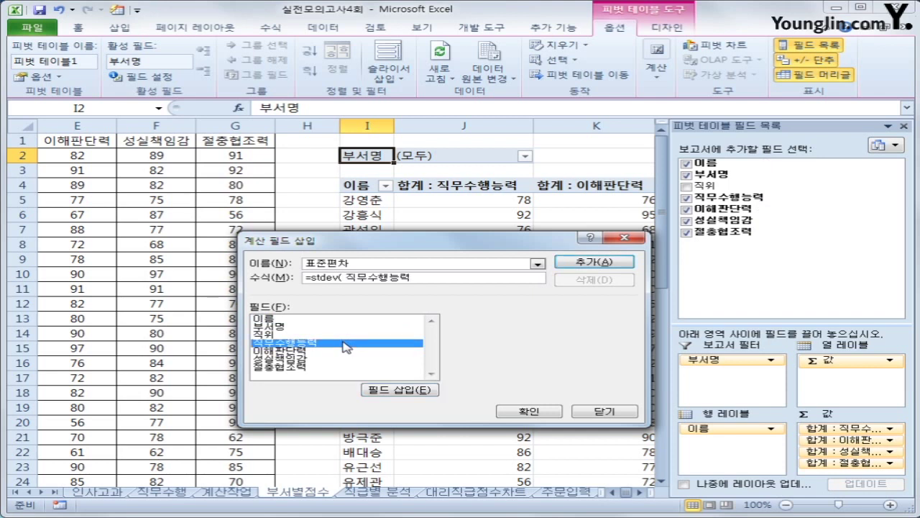
text(,)
double_click(333, 352)
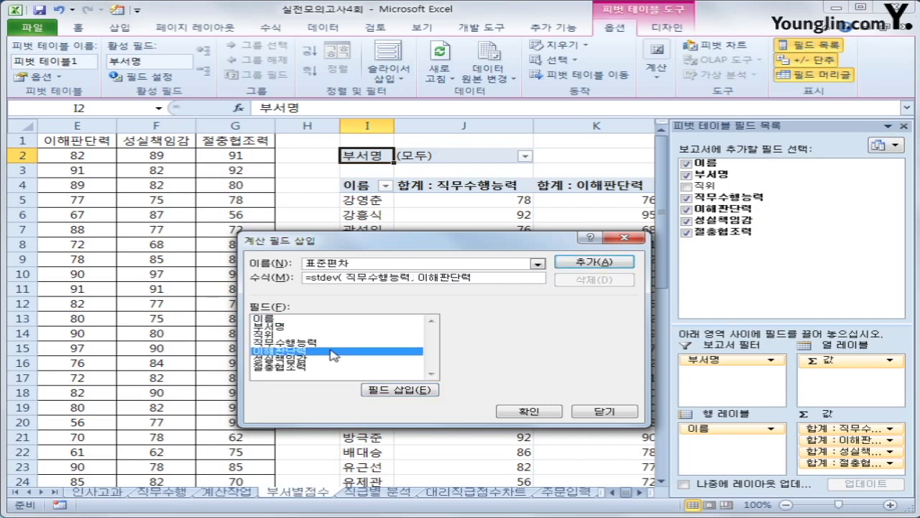
text(,)
click(309, 359)
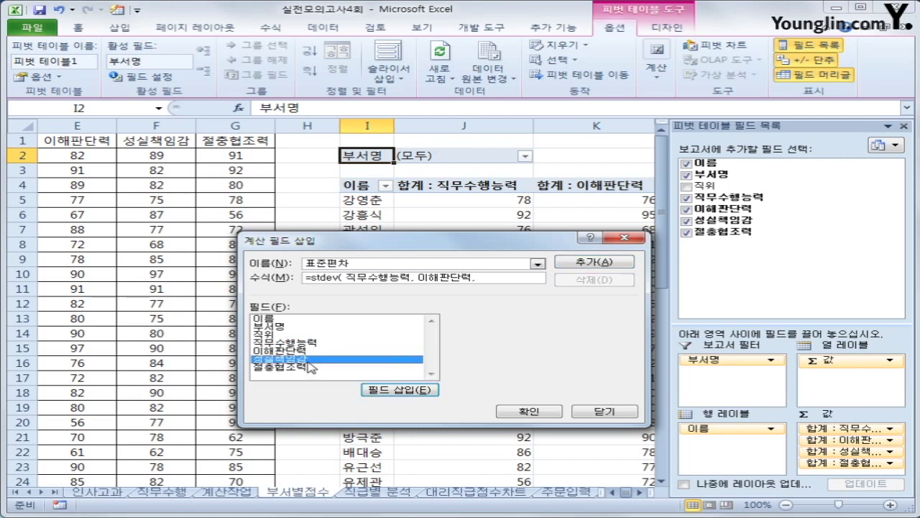
double_click(308, 360)
text(,)
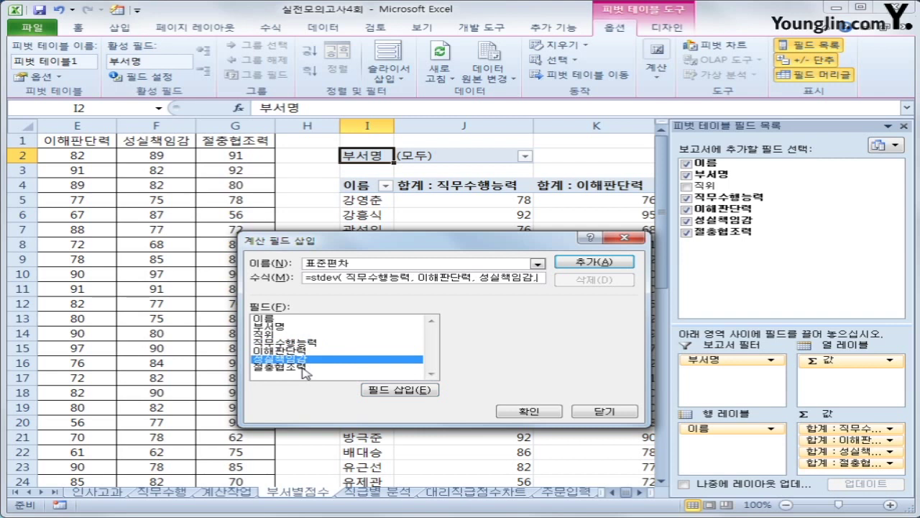
double_click(305, 368)
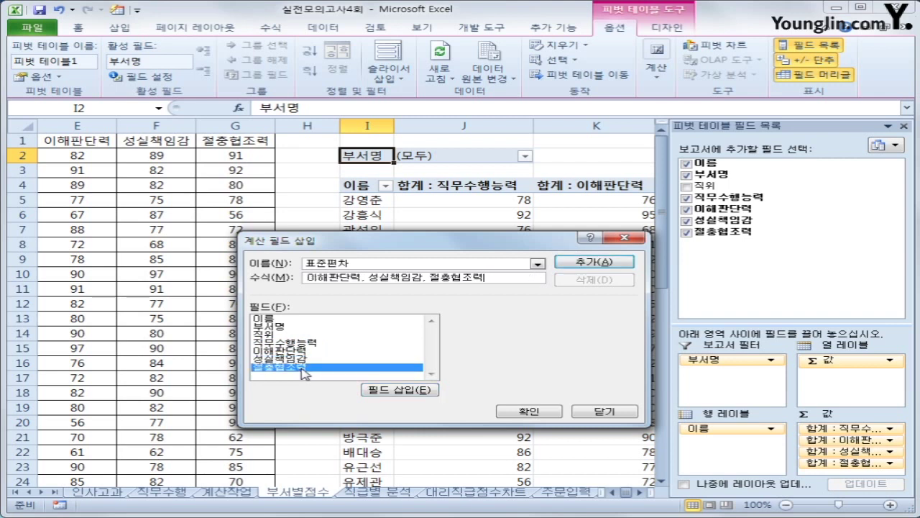
text())
click(583, 264)
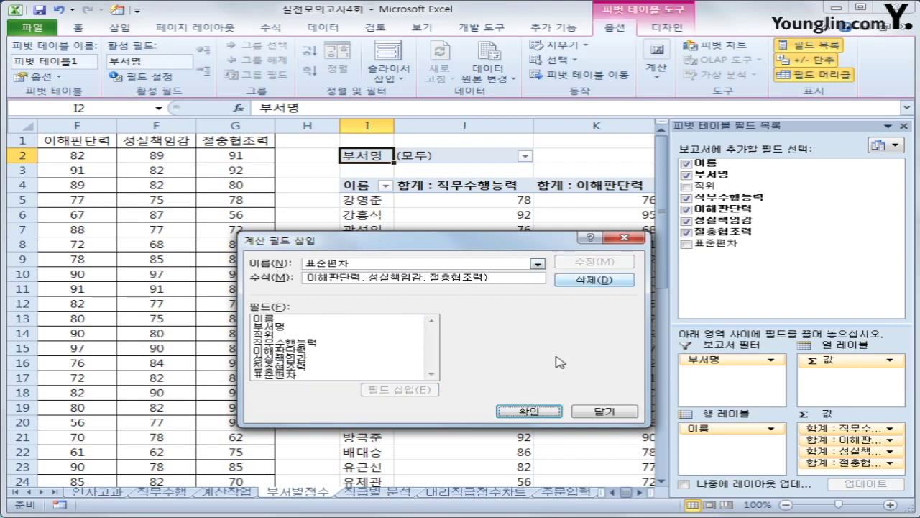
click(540, 413)
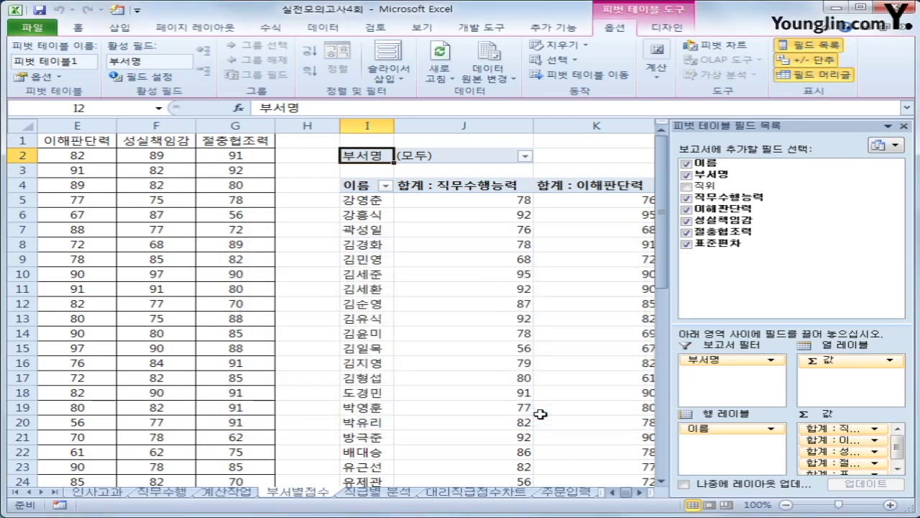
Format the PivotTable's 표준편차 value field as a number (숫자) with 2 decimal places.
click(642, 493)
click(642, 492)
click(642, 493)
click(642, 493)
click(642, 493)
click(642, 493)
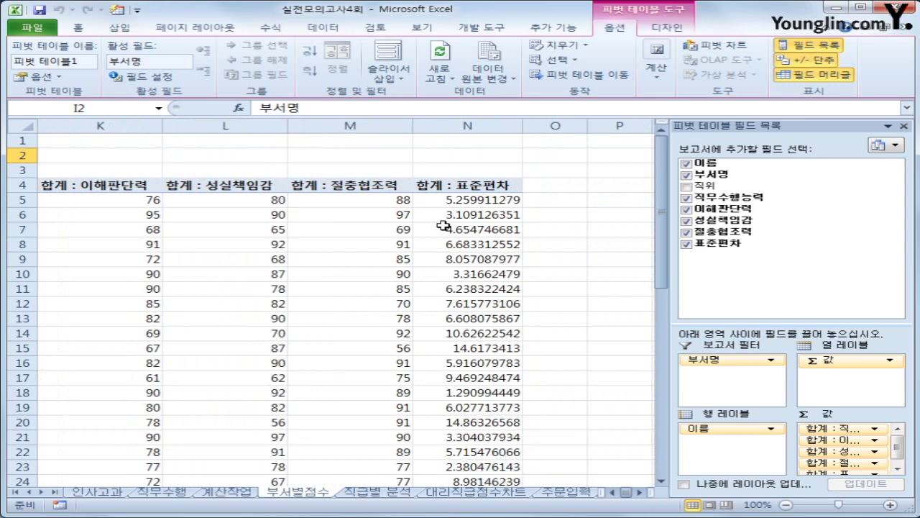
click(452, 185)
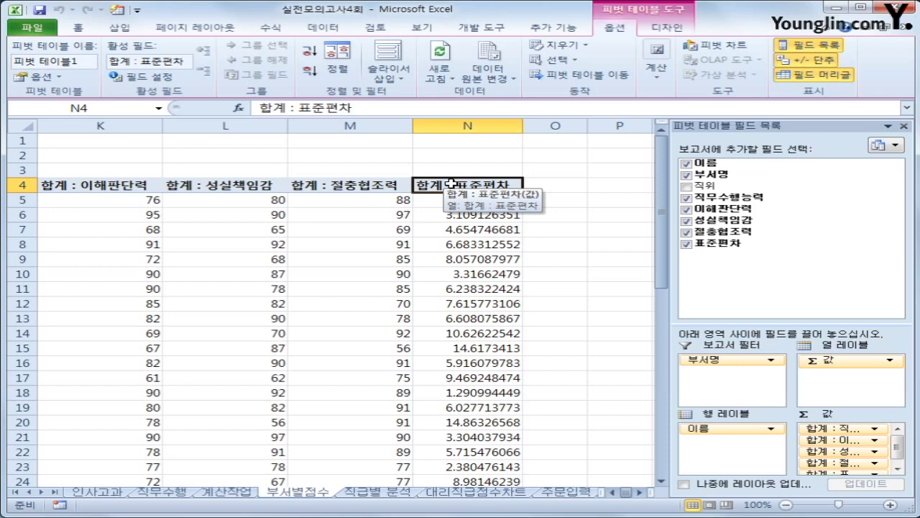
right_click(450, 185)
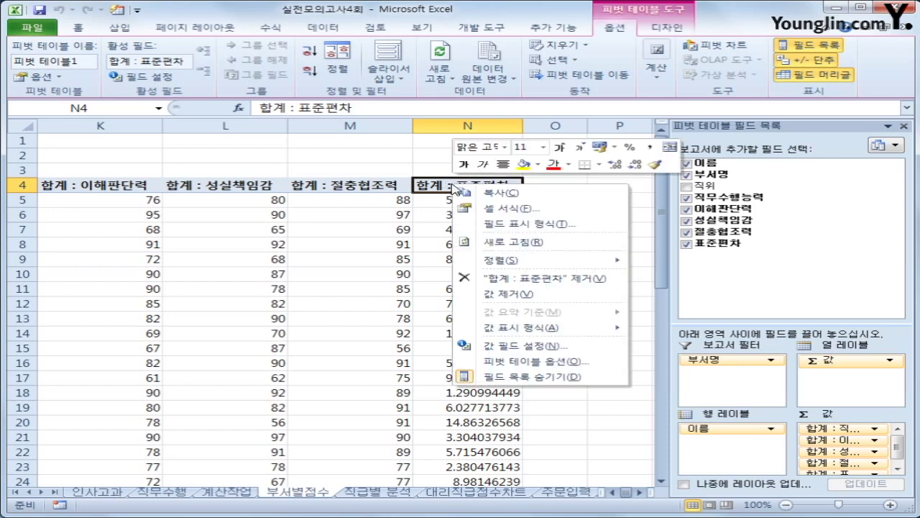
click(508, 225)
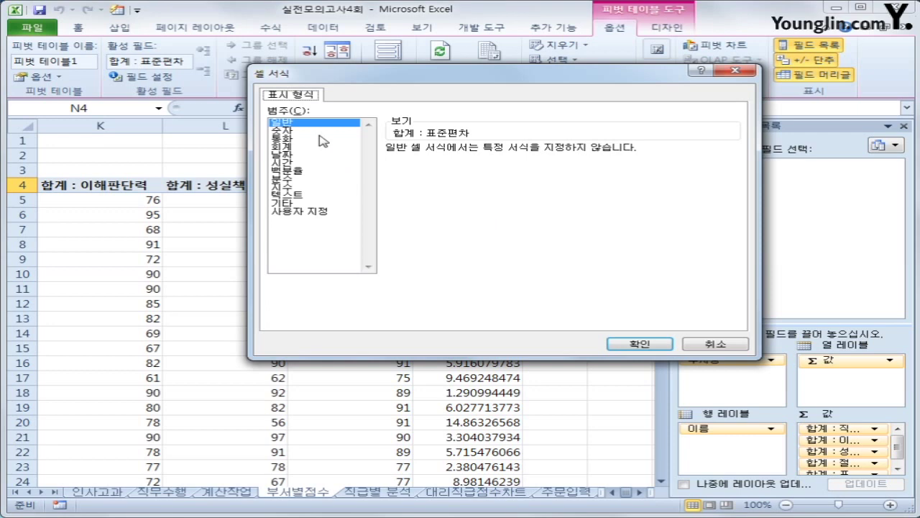
click(282, 130)
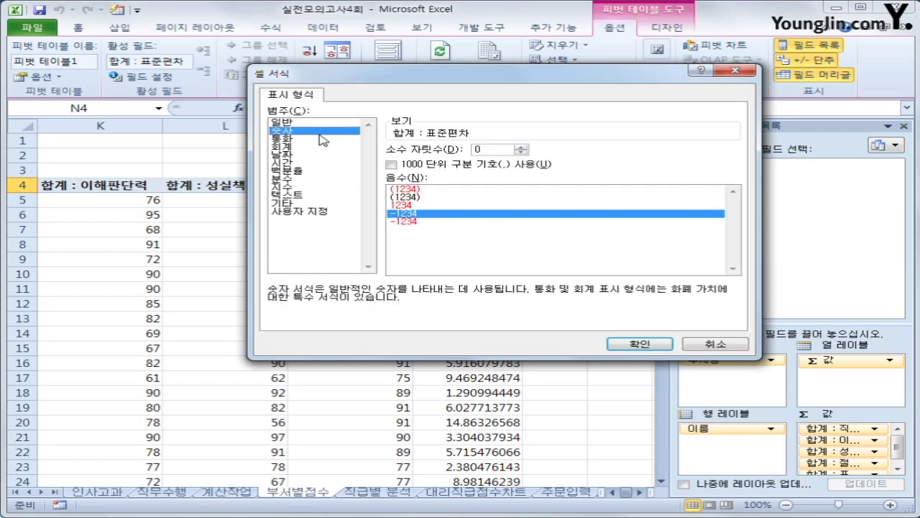
click(522, 146)
click(521, 146)
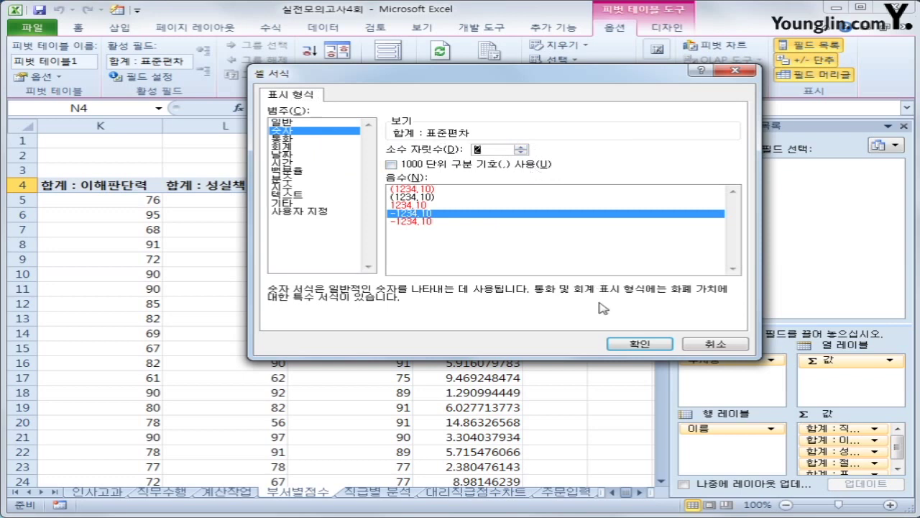
click(639, 344)
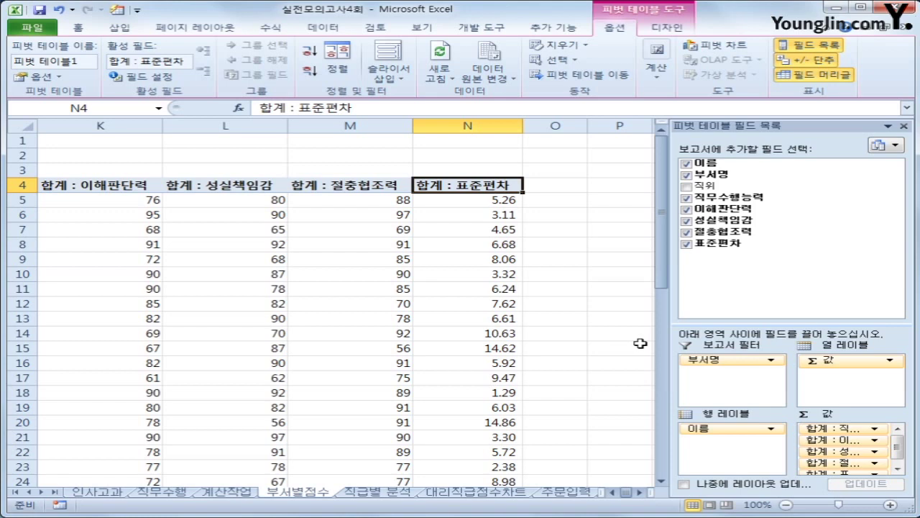
Filter the PivotTable report by the 부서명 관리부.
click(614, 492)
click(613, 492)
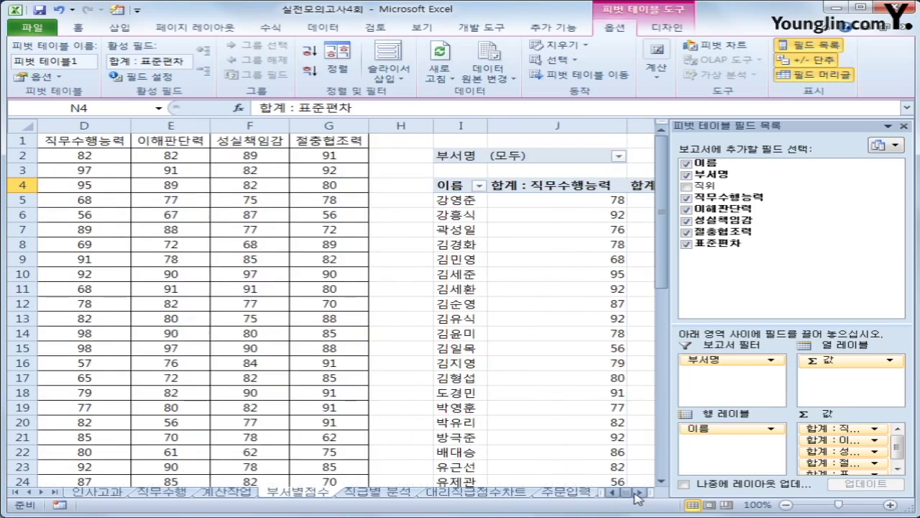
click(637, 493)
click(637, 493)
click(637, 493)
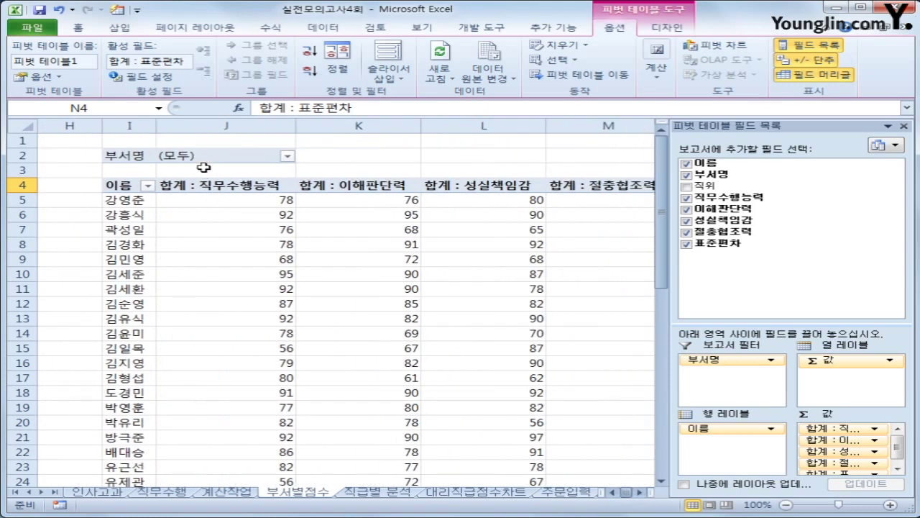
click(287, 156)
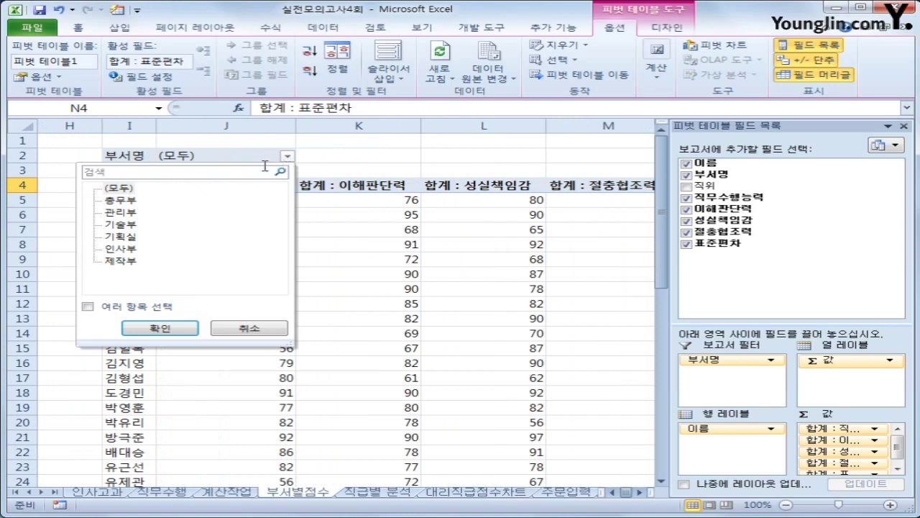
click(118, 213)
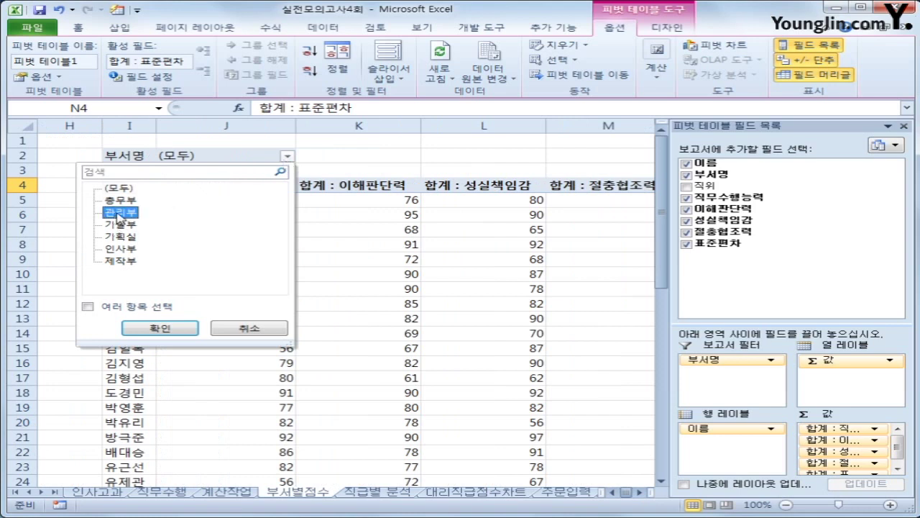
click(159, 328)
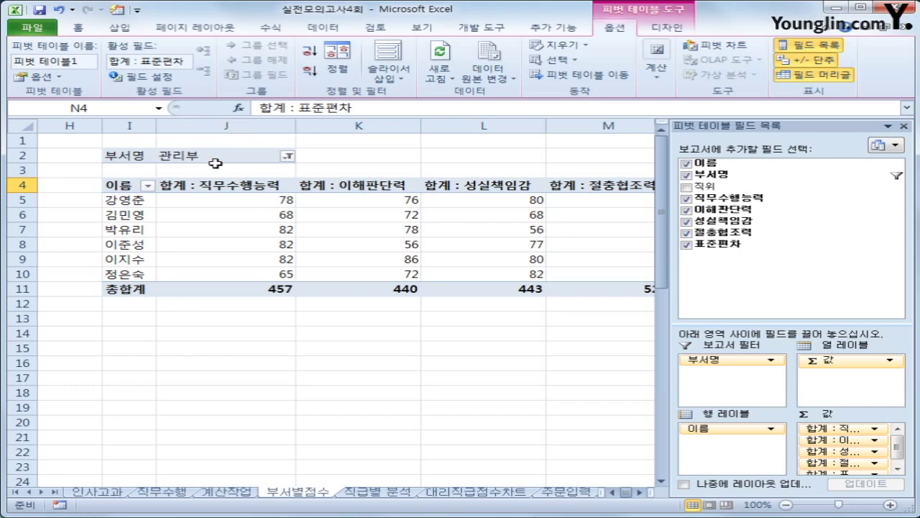
Summarize the PivotTable's 직무수행능력 value field by average (평균).
click(213, 185)
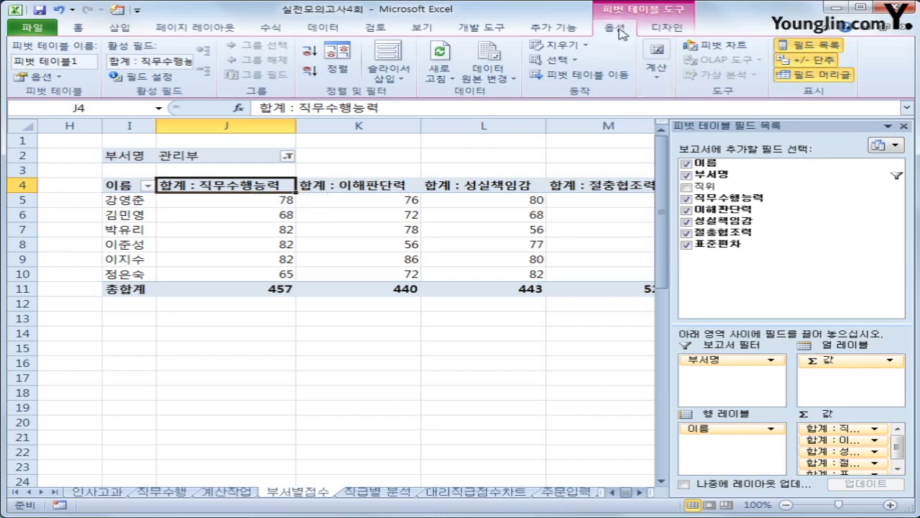
click(653, 72)
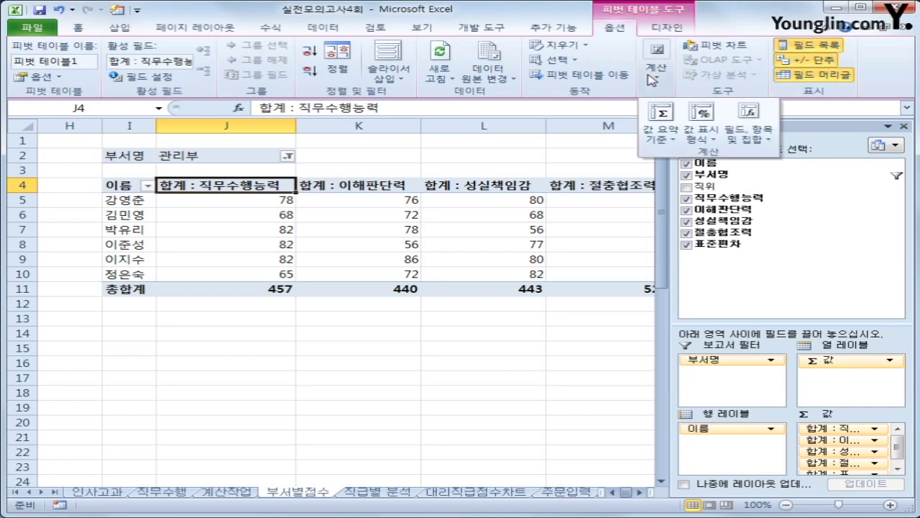
click(663, 139)
click(665, 186)
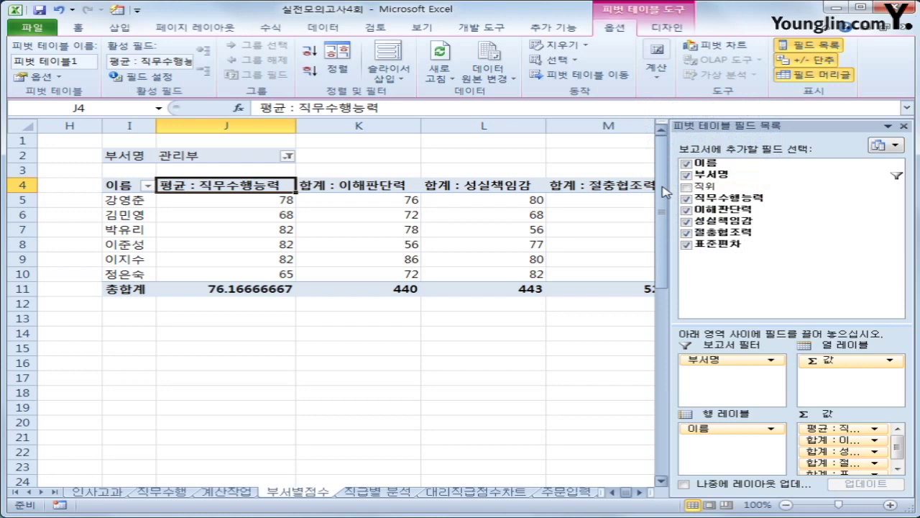
Change the summary function of the 이해판단력 value field to average (평균).
click(383, 186)
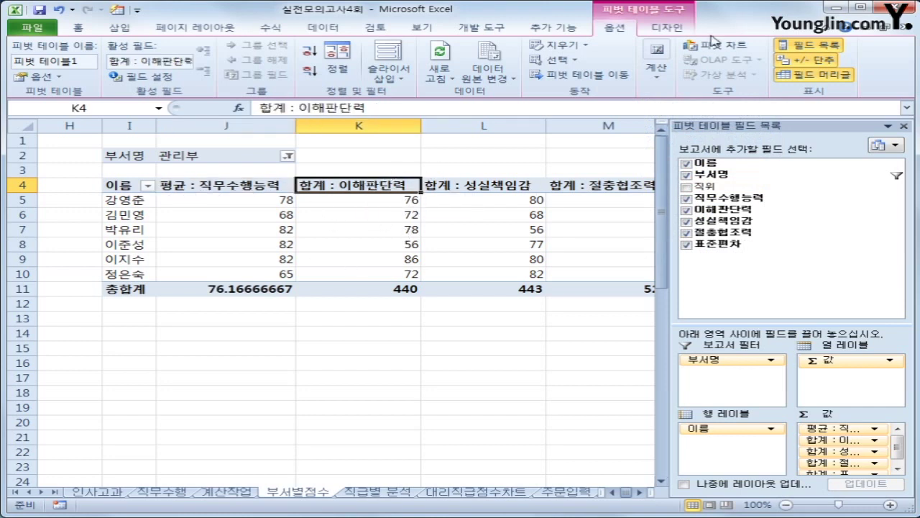
right_click(370, 185)
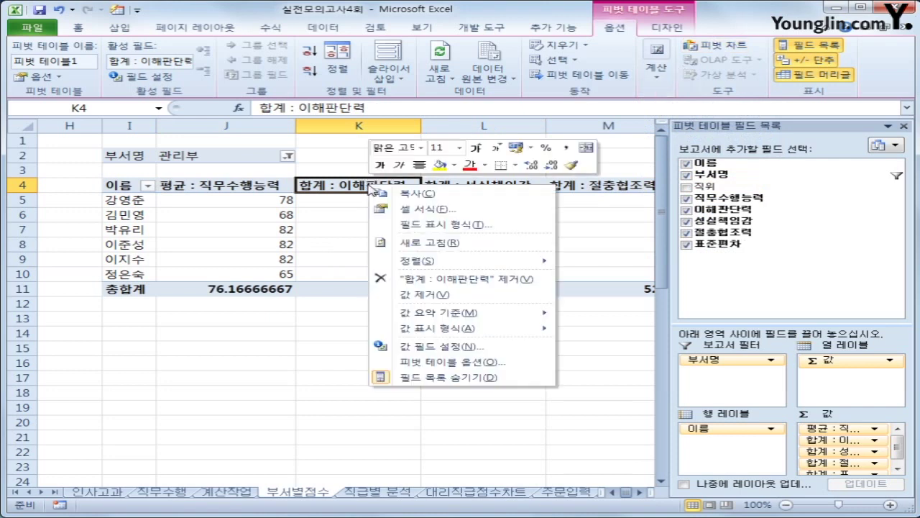
mouse_move(471, 313)
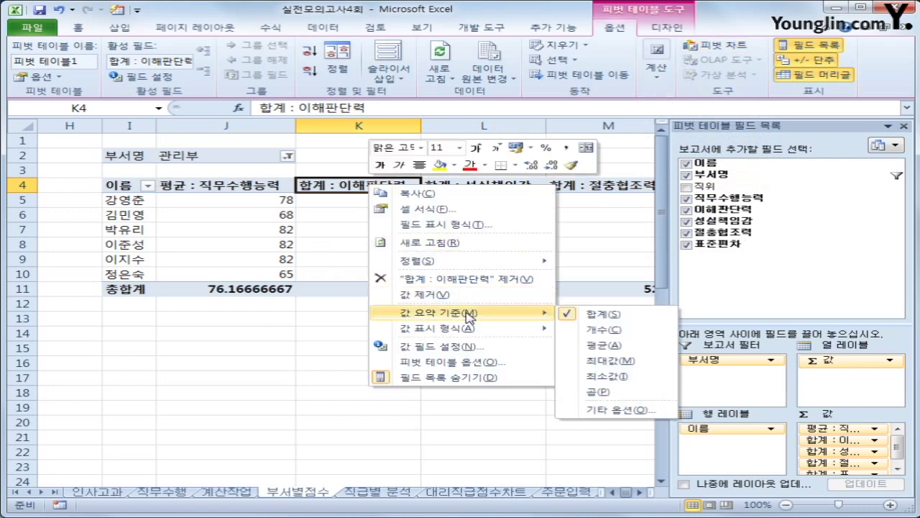
click(605, 345)
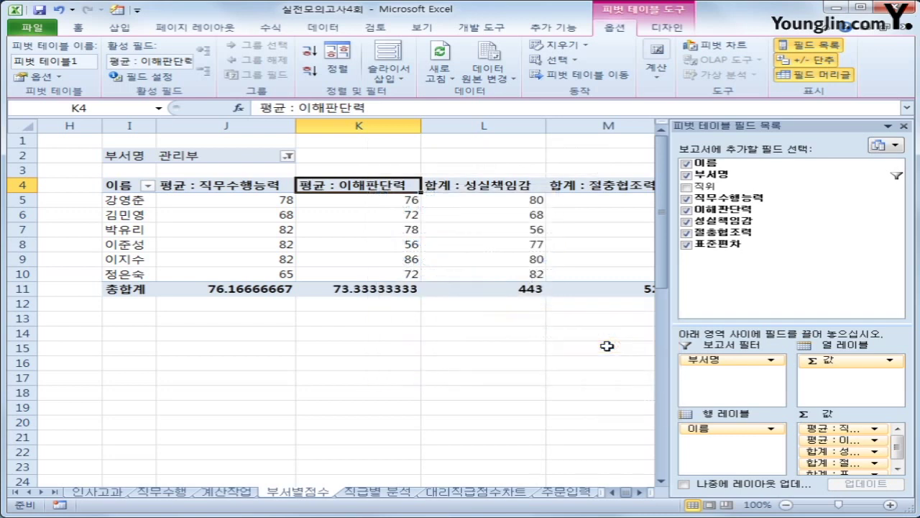
Summarize the PivotTable's 성실책임감 value field by average (평균).
click(480, 184)
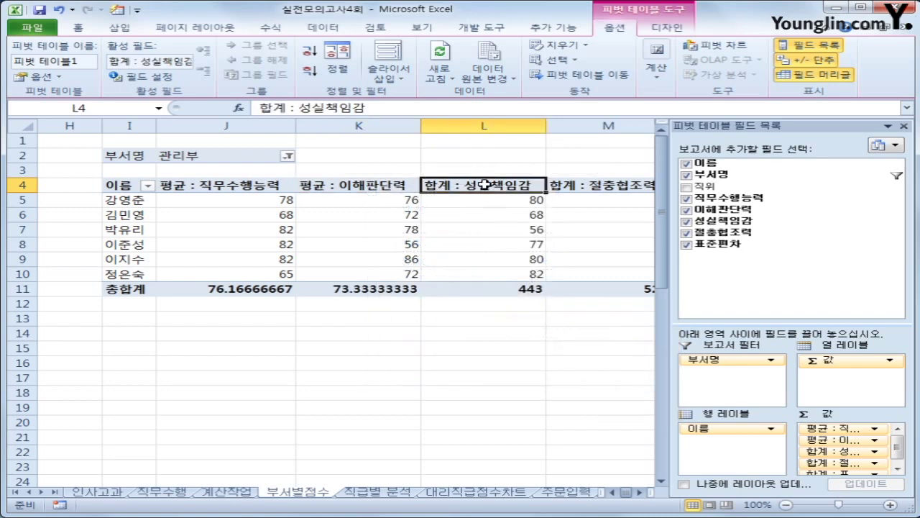
right_click(486, 184)
mouse_move(563, 314)
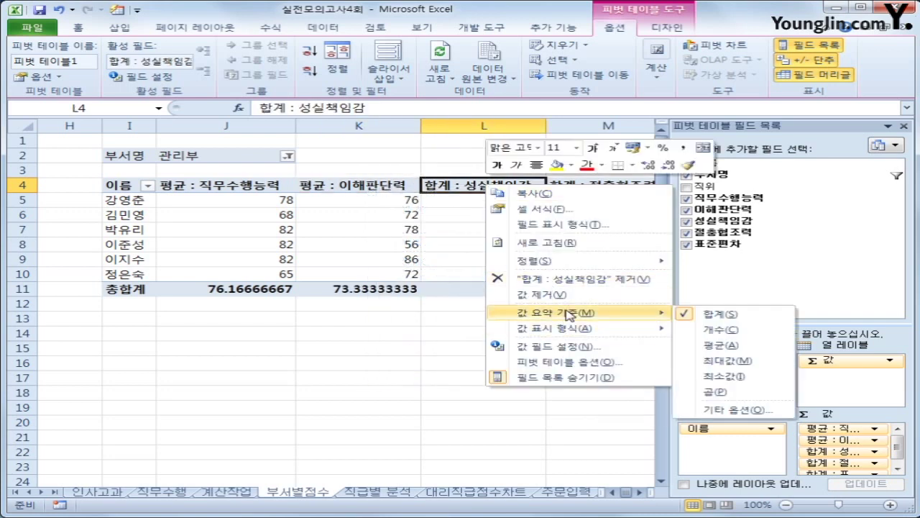
click(741, 347)
Change the summary function of the 절충협조력 value field to average (평균).
click(602, 188)
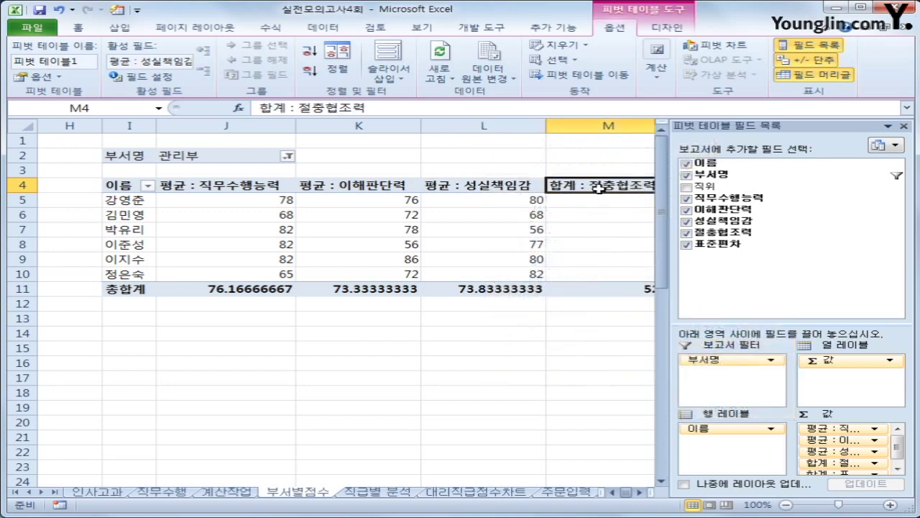
right_click(603, 193)
mouse_move(669, 317)
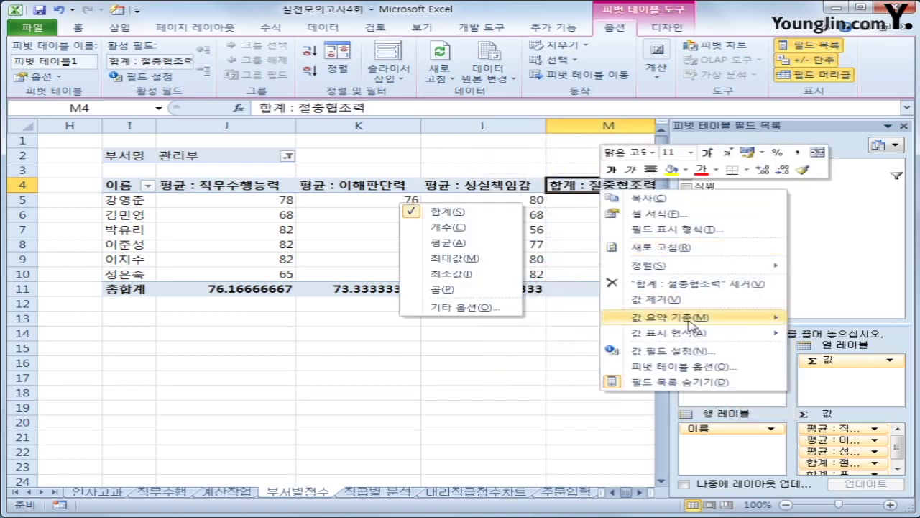
click(477, 245)
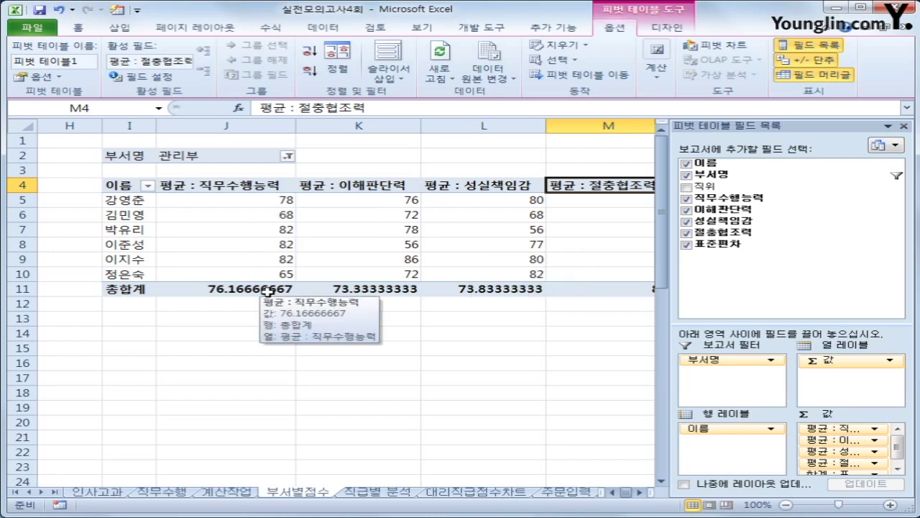
Apply the comma style to the values J11:N11 in the PivotTable's 총합계 row.
drag(266, 289, 464, 289)
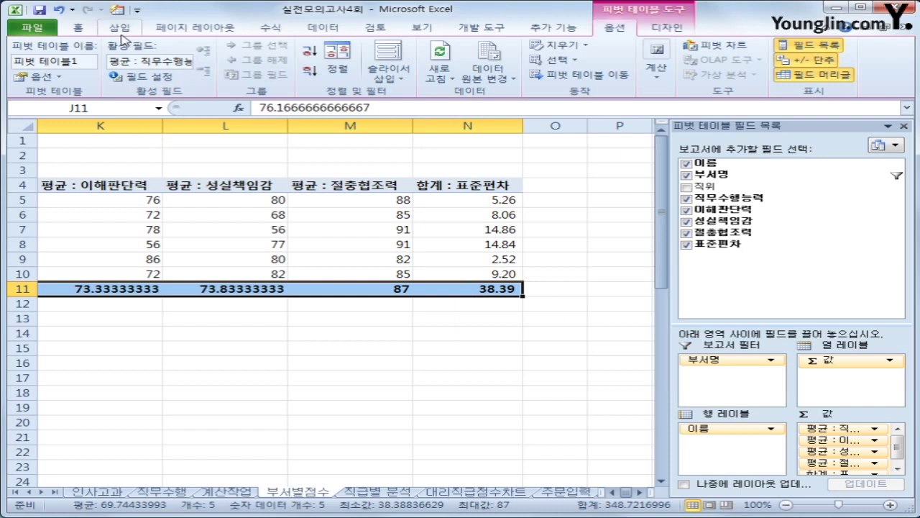
click(93, 29)
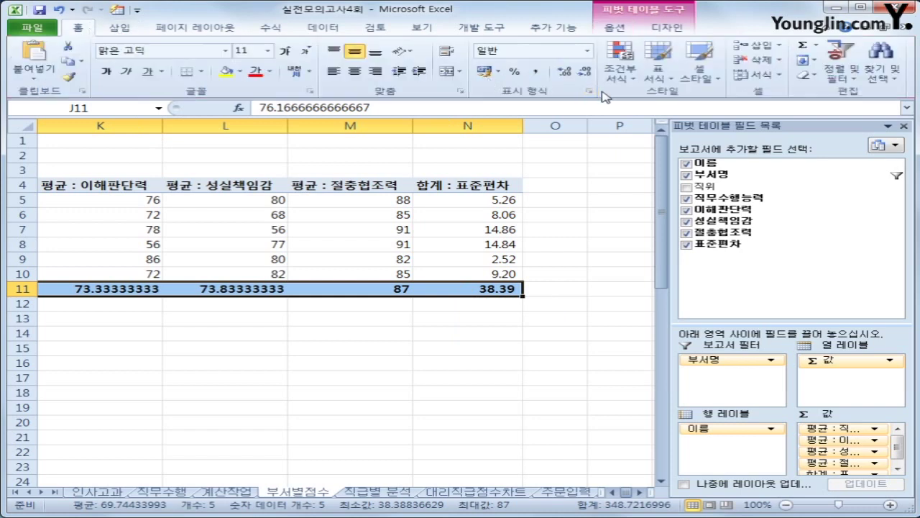
click(535, 73)
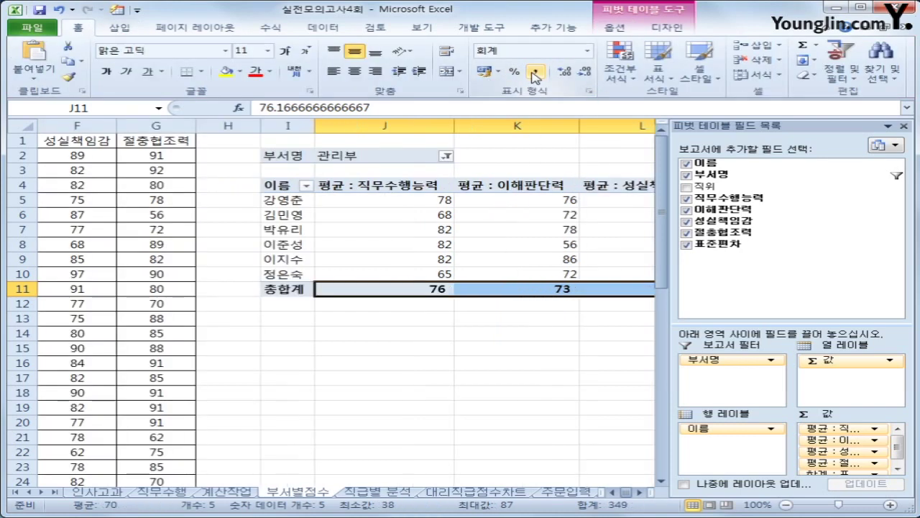
click(639, 492)
click(638, 491)
click(638, 491)
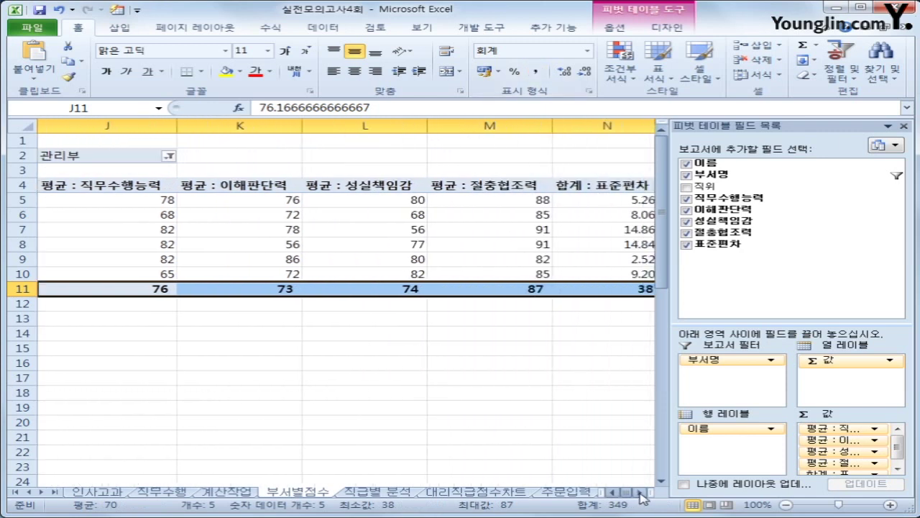
click(639, 492)
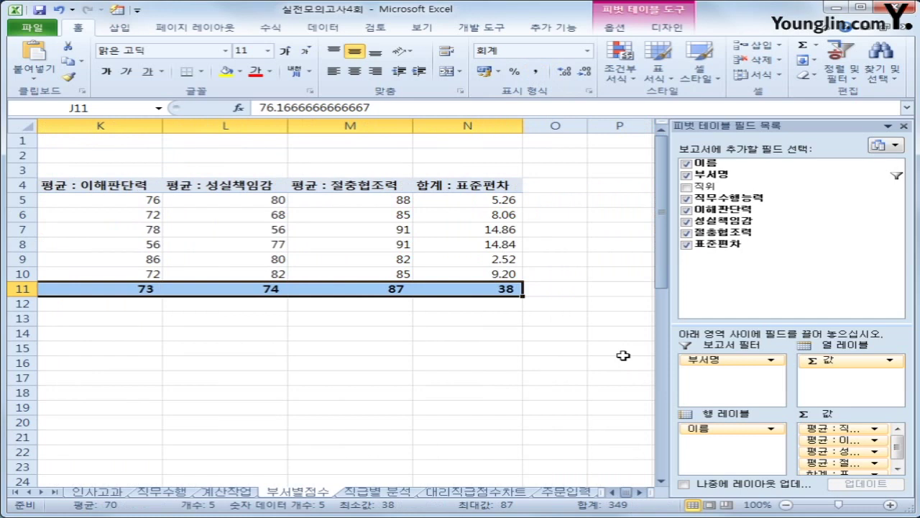
click(330, 262)
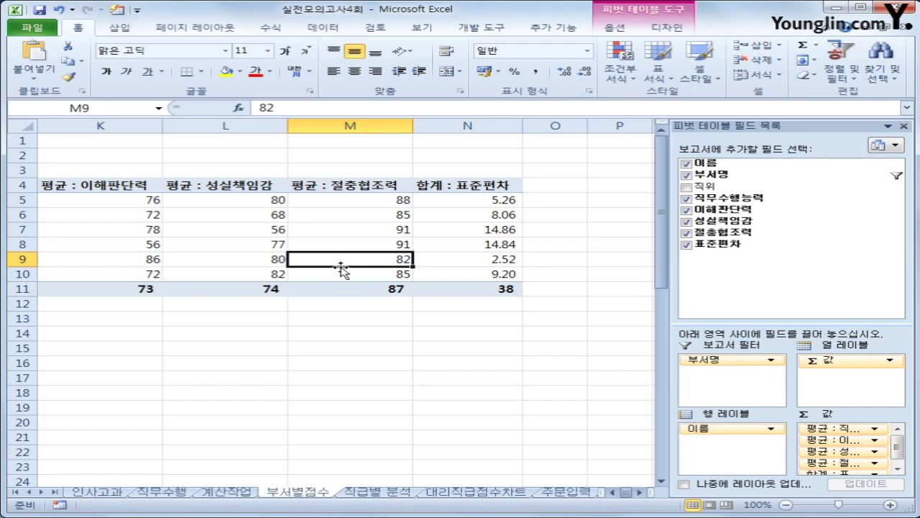
Hide the PivotTable field list and apply the 보고서 6 AutoFormat (자동 서식) to the PivotTable.
click(904, 126)
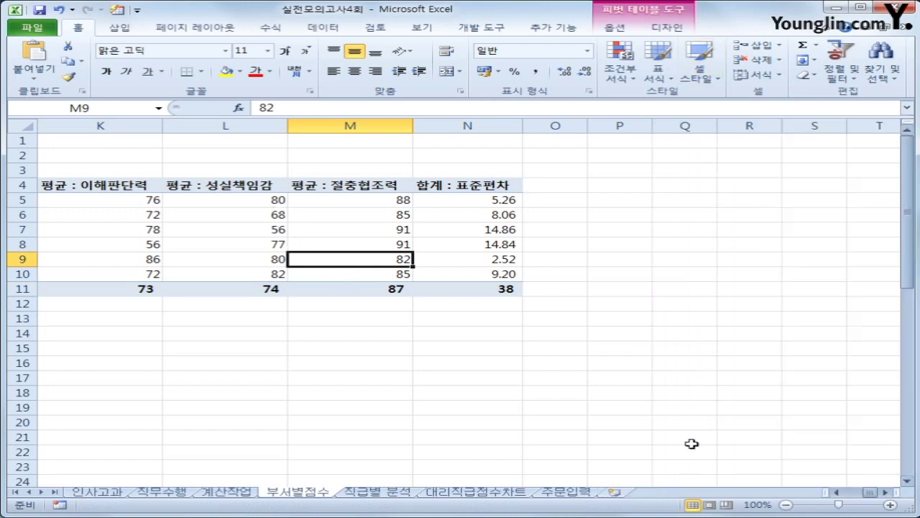
click(837, 493)
click(836, 493)
click(837, 492)
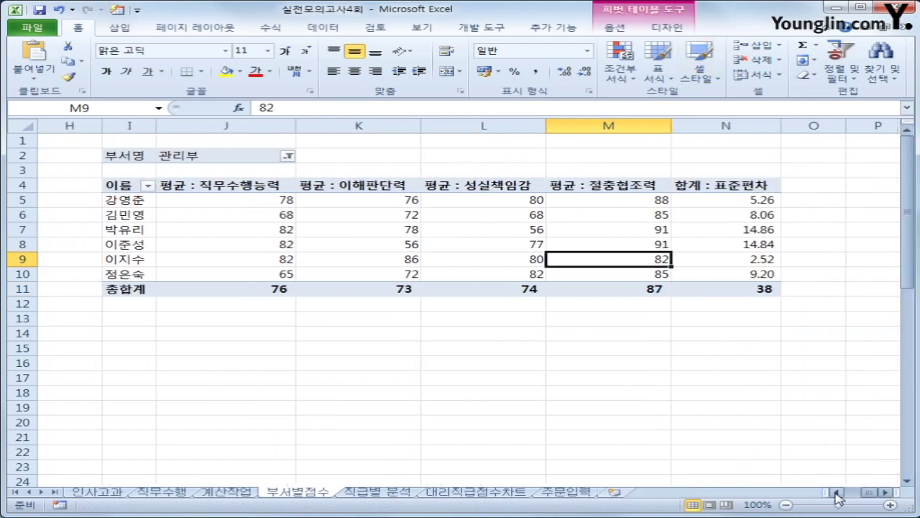
click(118, 12)
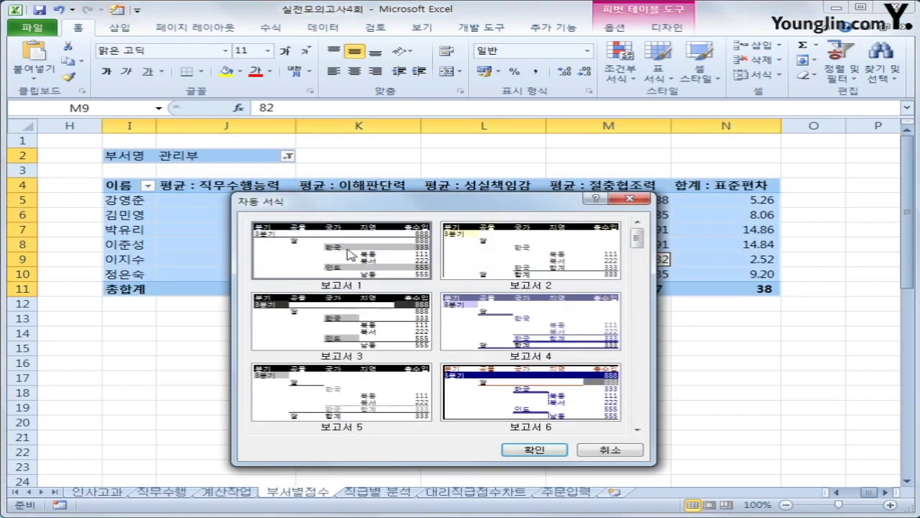
click(503, 396)
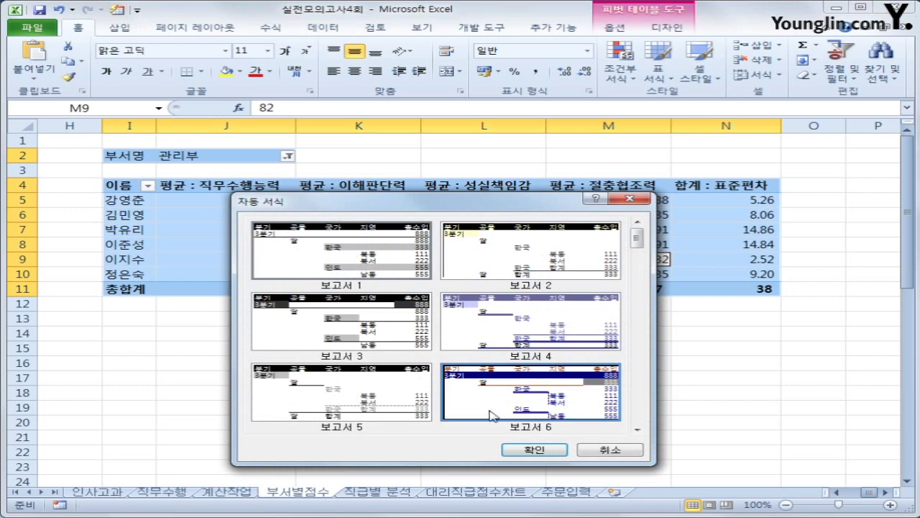
click(534, 449)
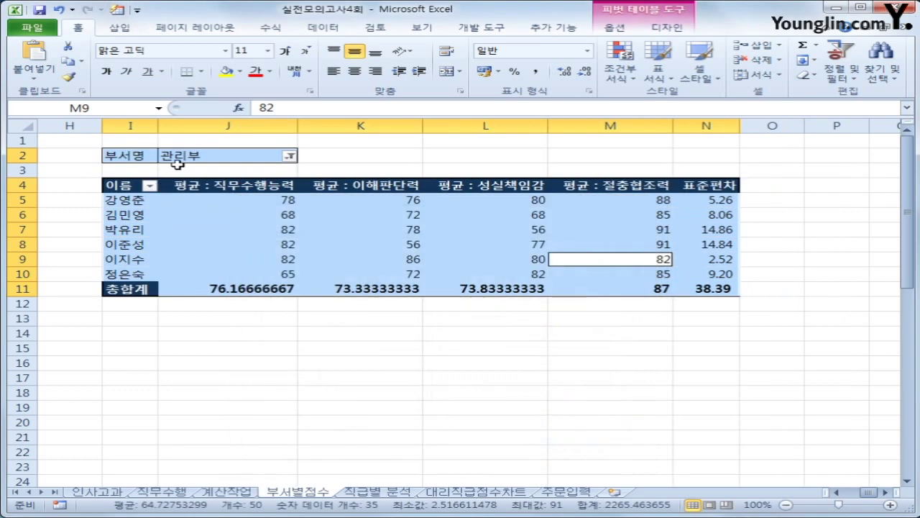
click(207, 190)
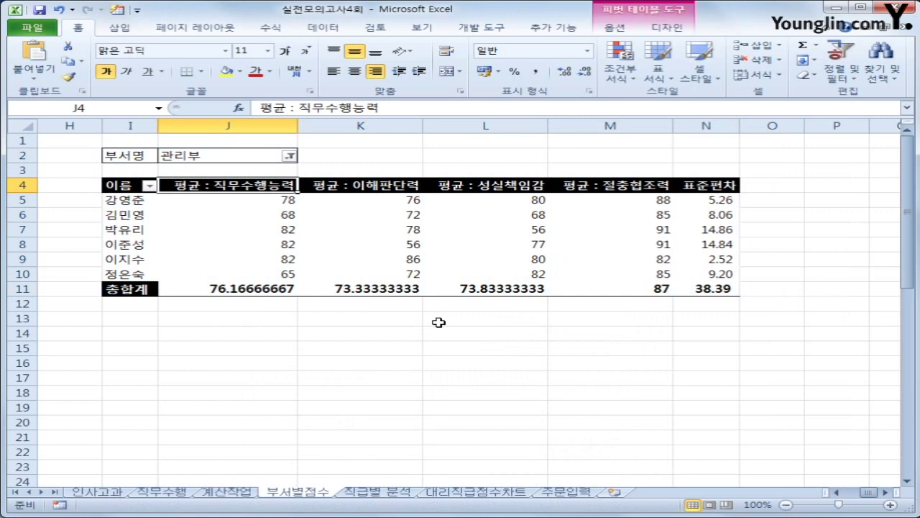
Format the 총합계 row values of the PivotTable, J11:N11, with the comma style.
drag(269, 288, 699, 288)
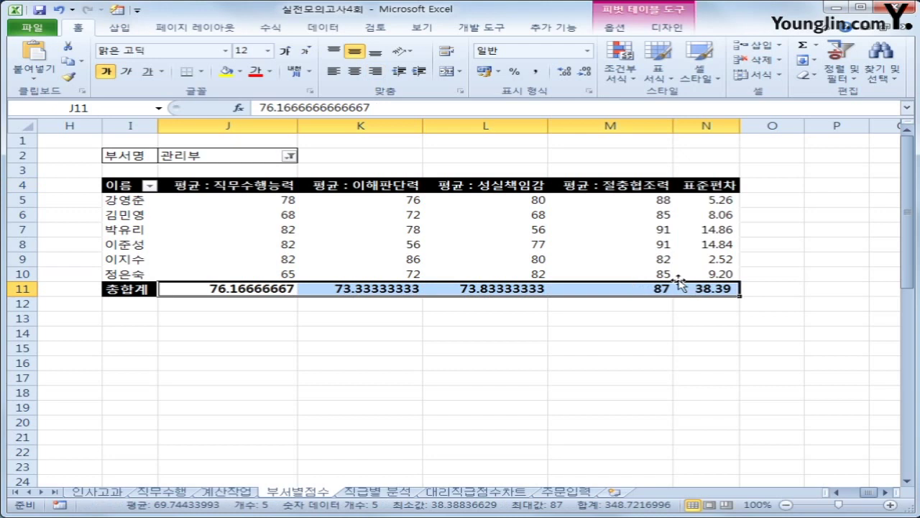
click(533, 74)
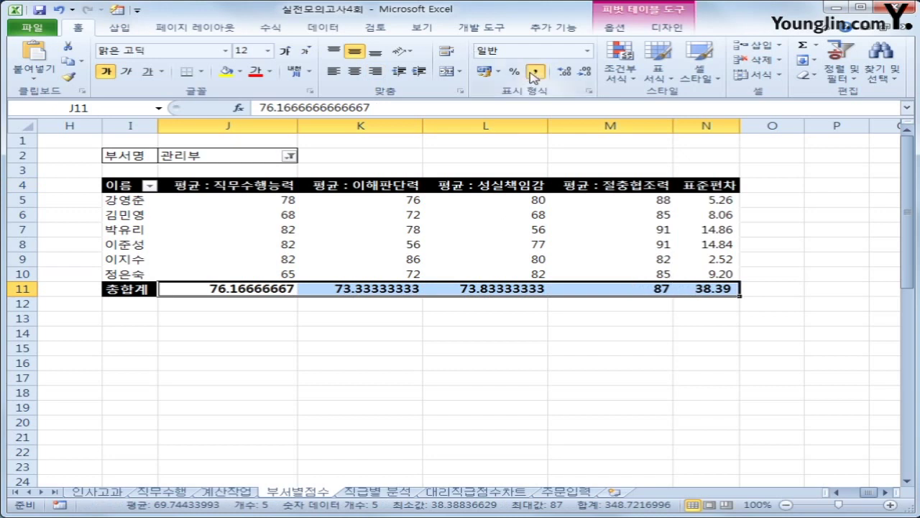
click(720, 289)
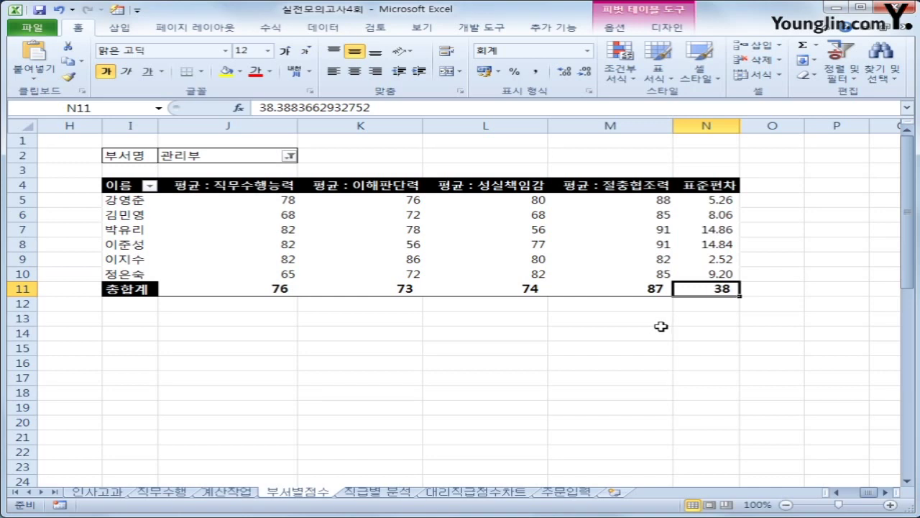
On the 직급별 분석 sheet, start recording a macro named 평균 in the current workbook (현재 통합 문서).
click(378, 495)
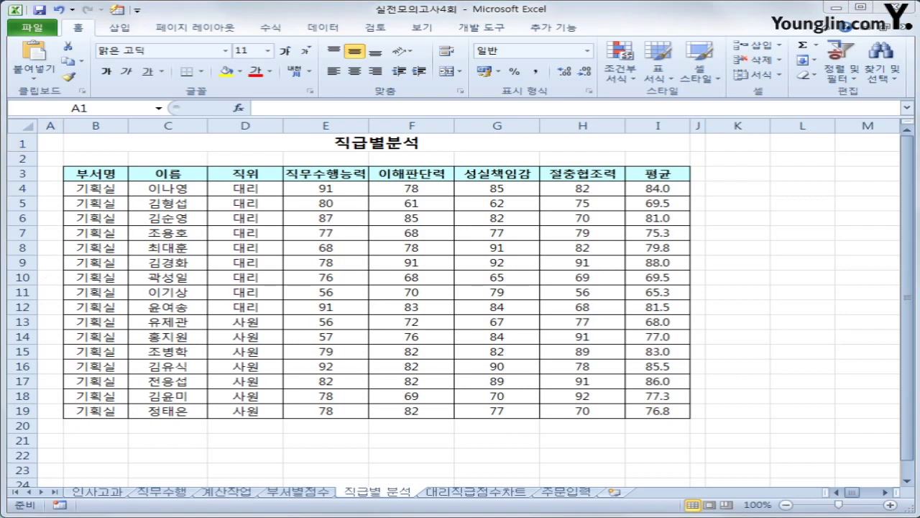
click(489, 480)
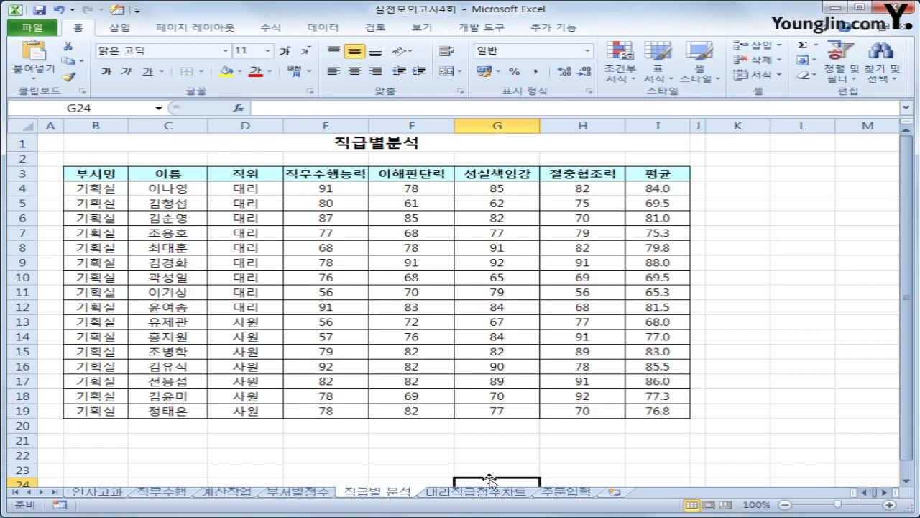
click(773, 265)
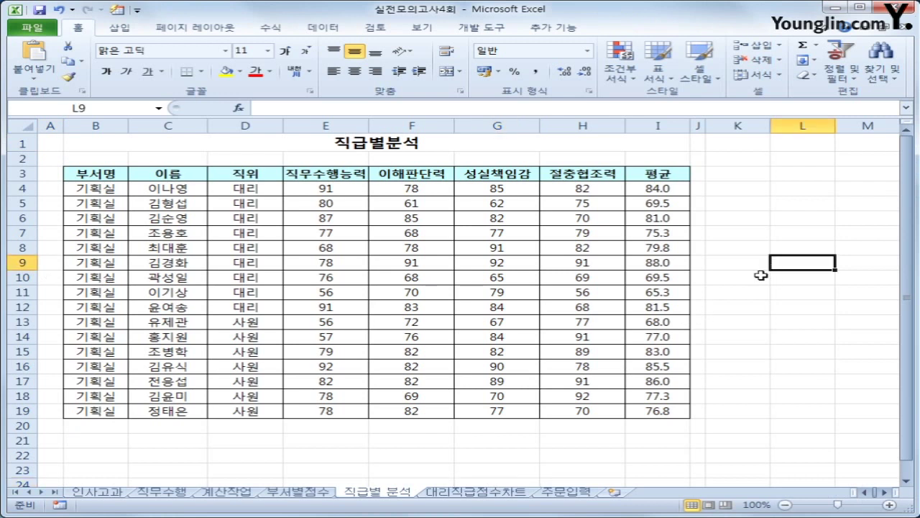
click(67, 505)
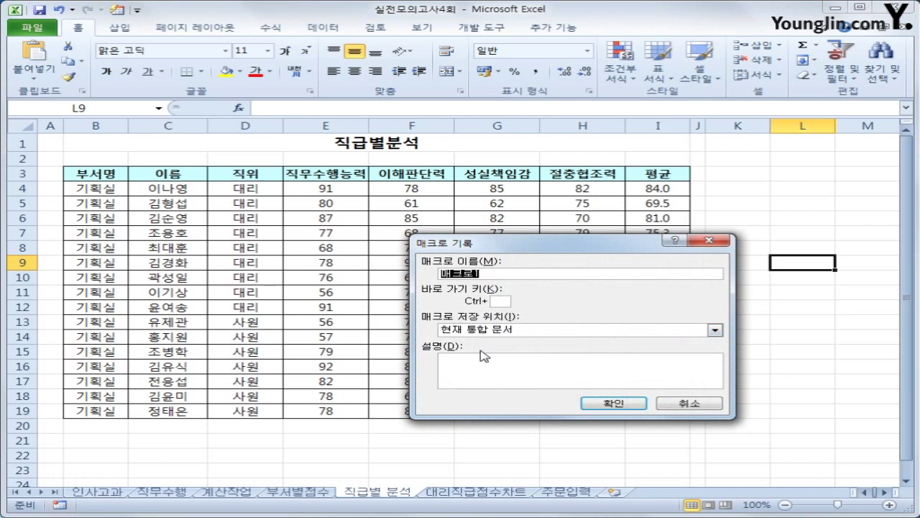
text(평균)
click(591, 404)
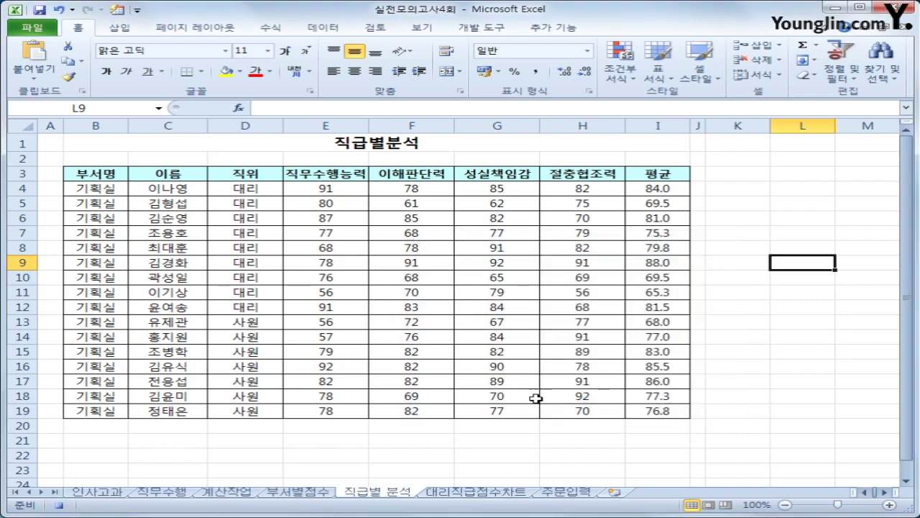
Turn on filtering for the header row of the 직급별분석 table.
click(386, 177)
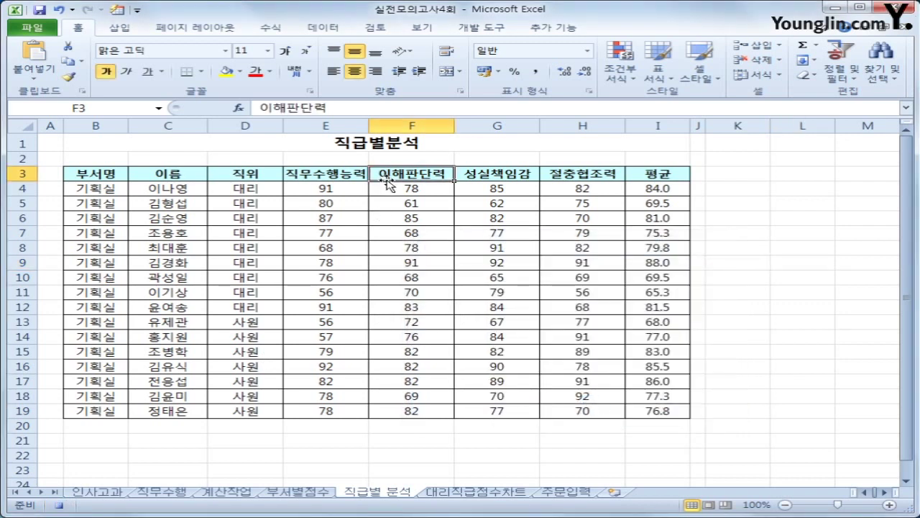
click(270, 29)
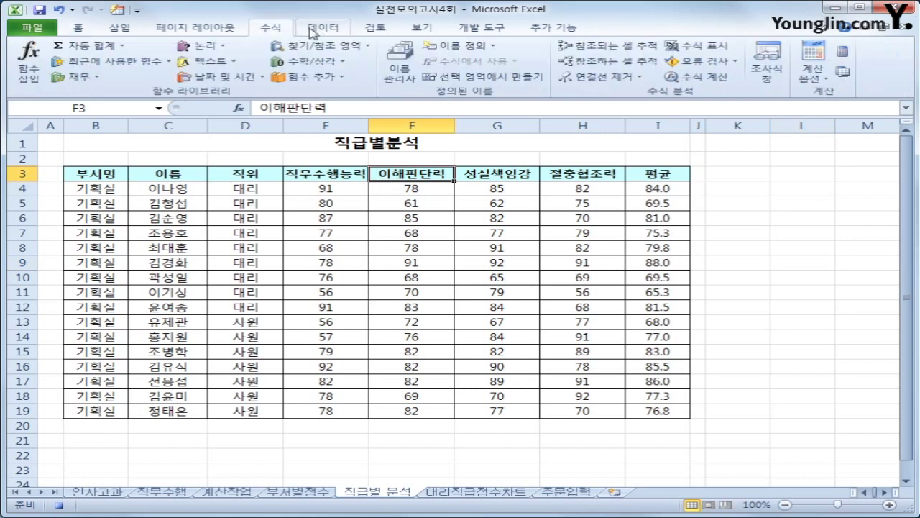
click(321, 30)
click(430, 59)
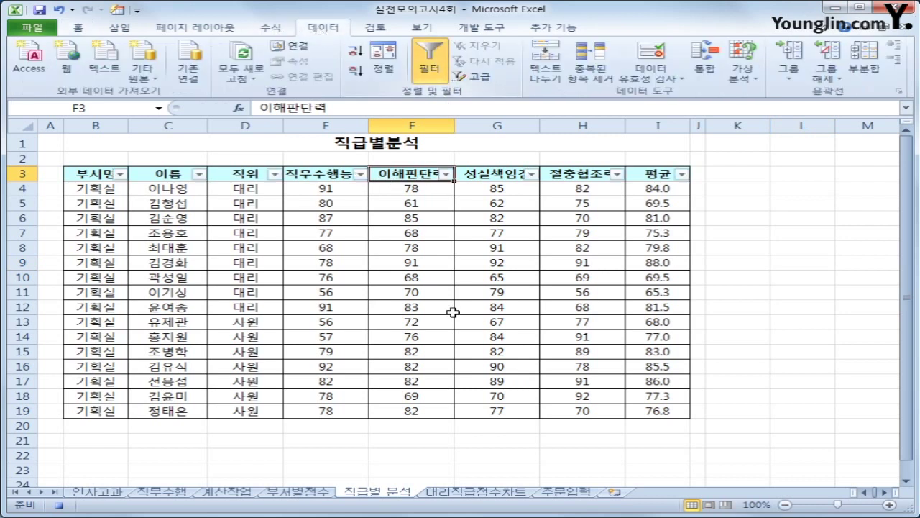
Filter the table to 평균 values greater than or equal to 80 and stop recording the macro.
click(682, 174)
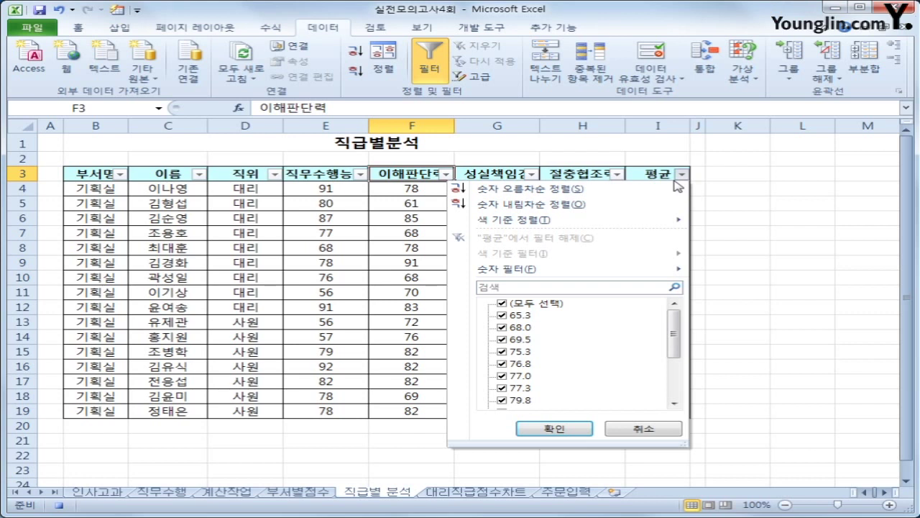
click(602, 276)
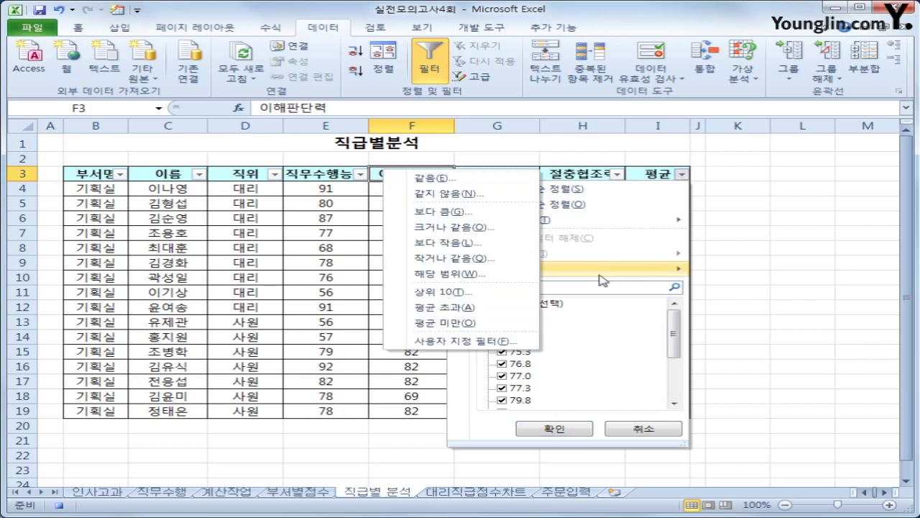
click(457, 227)
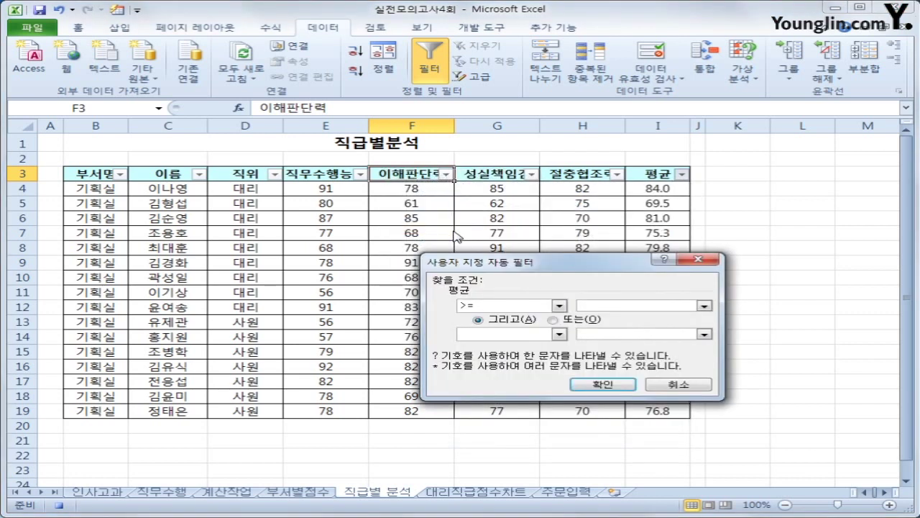
text(80)
click(604, 385)
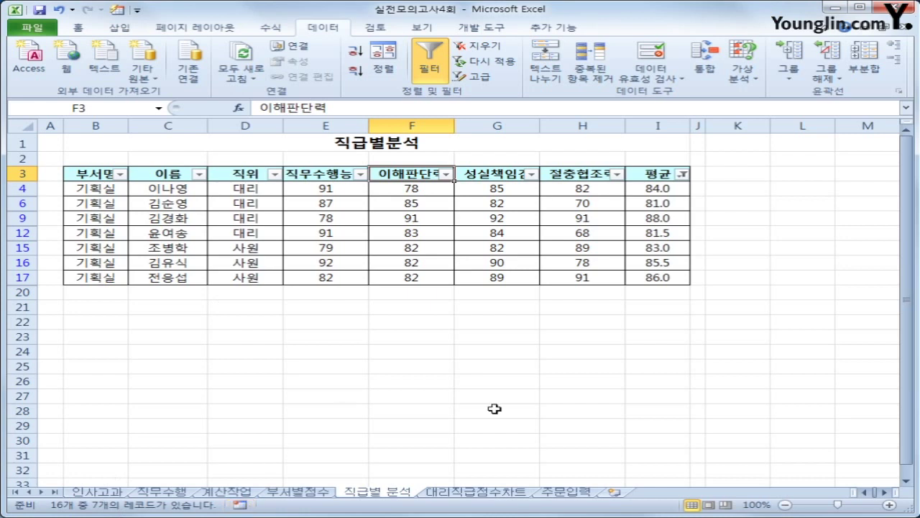
Draw a rectangle about 3.81 cm by 1.16 cm over K3:L4 on the 직급별 분석 sheet and label it 점수조회.
click(522, 409)
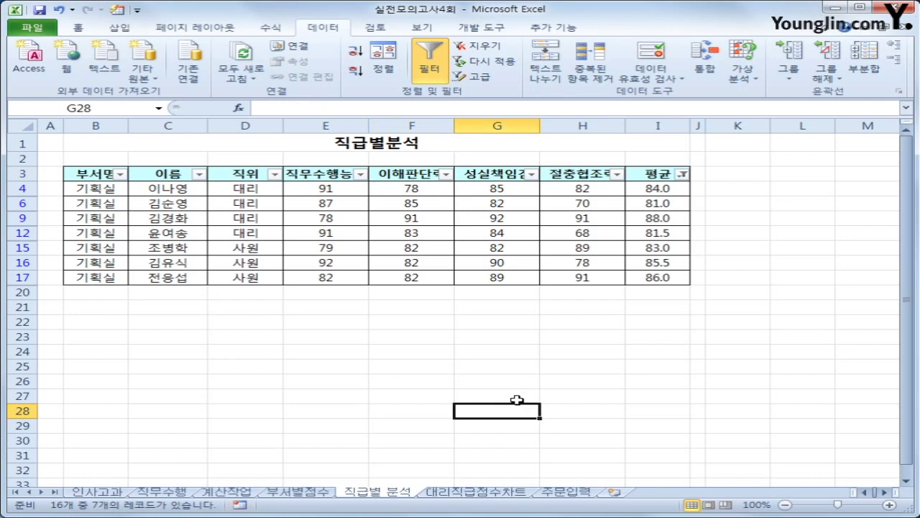
click(121, 28)
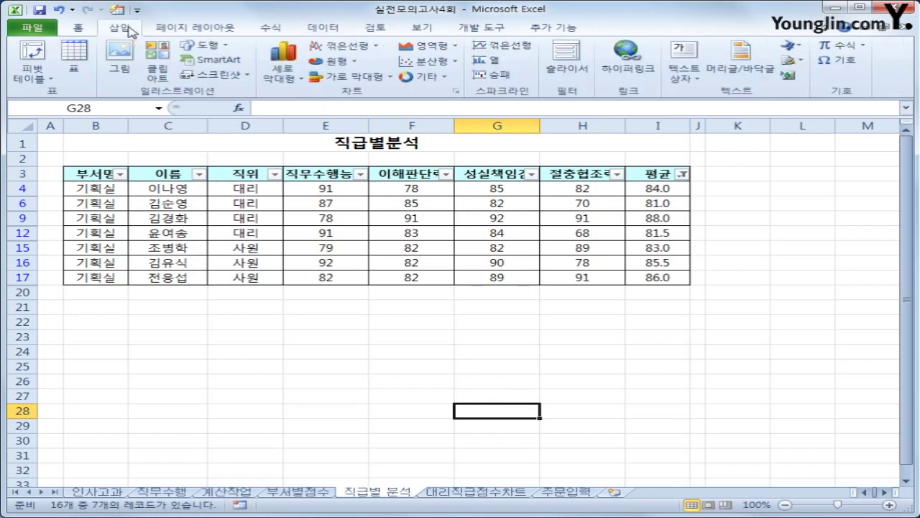
click(204, 44)
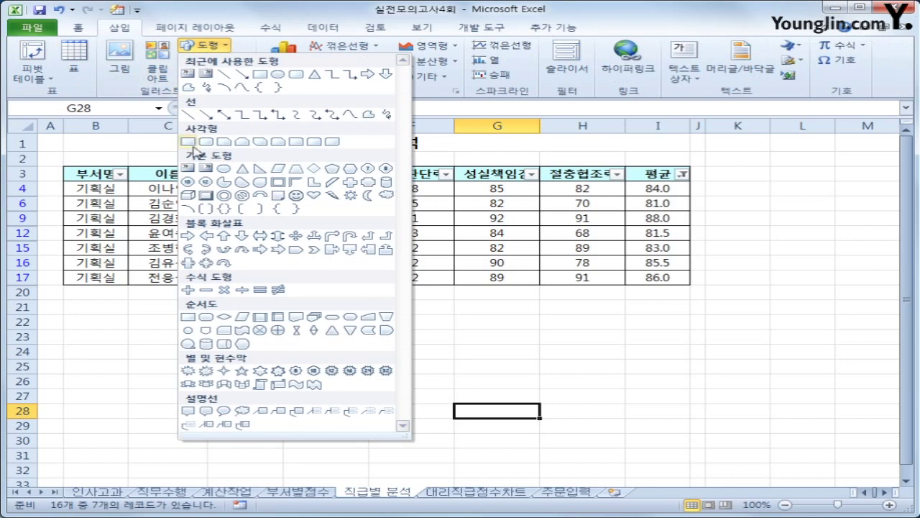
click(190, 143)
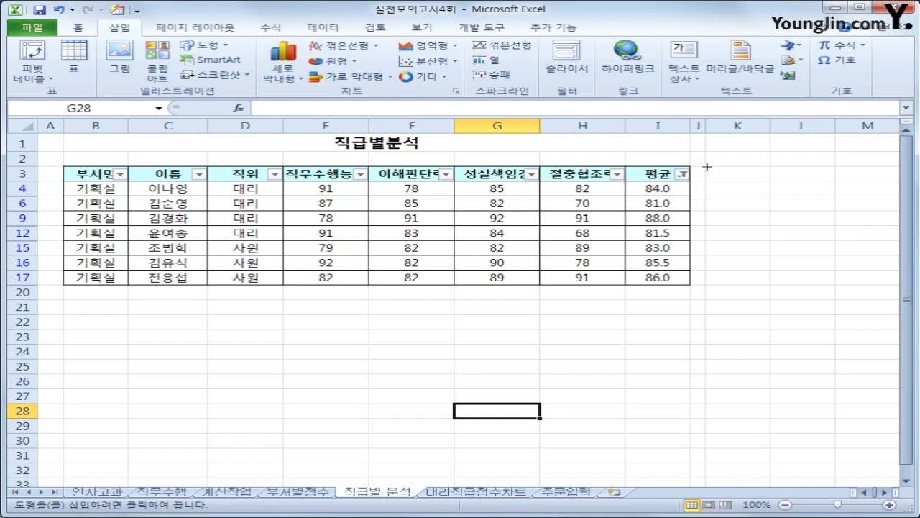
drag(705, 165, 835, 189)
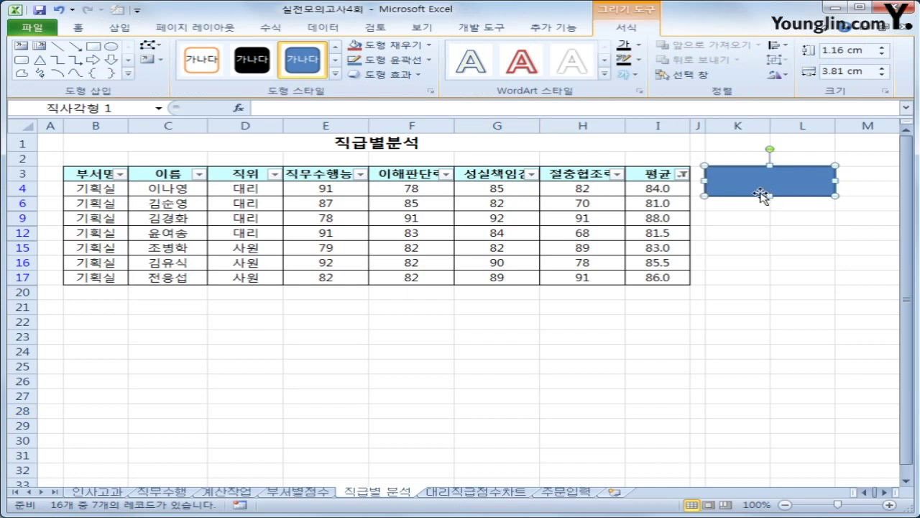
text(점수)
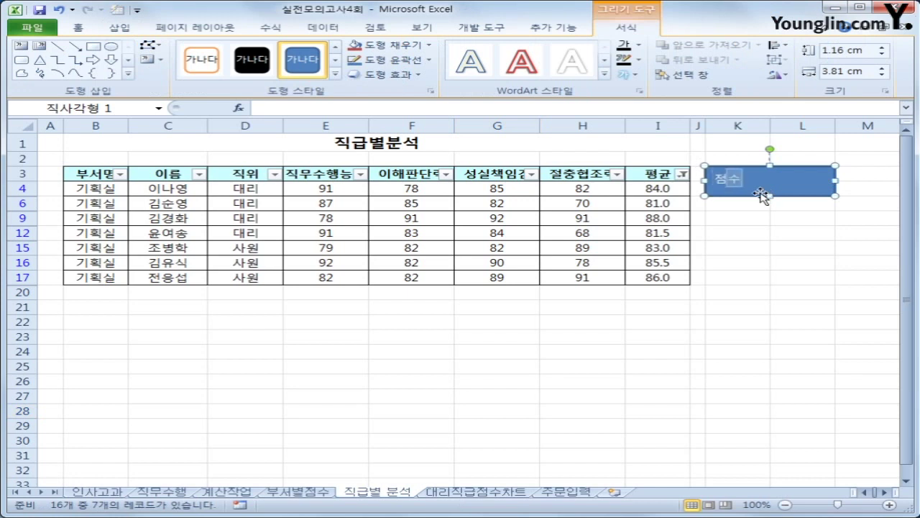
text(회)
key(Escape)
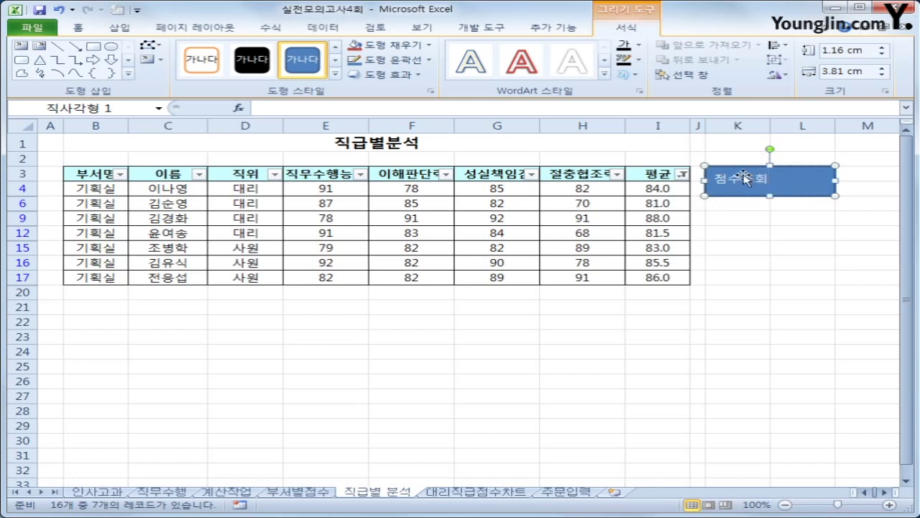
Center the 점수조회 text in the rectangle both vertically and horizontally.
click(84, 30)
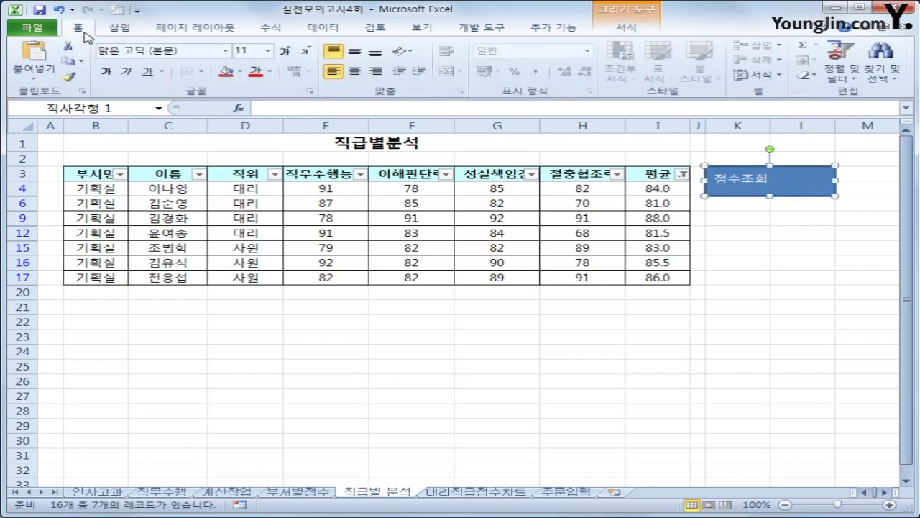
click(353, 51)
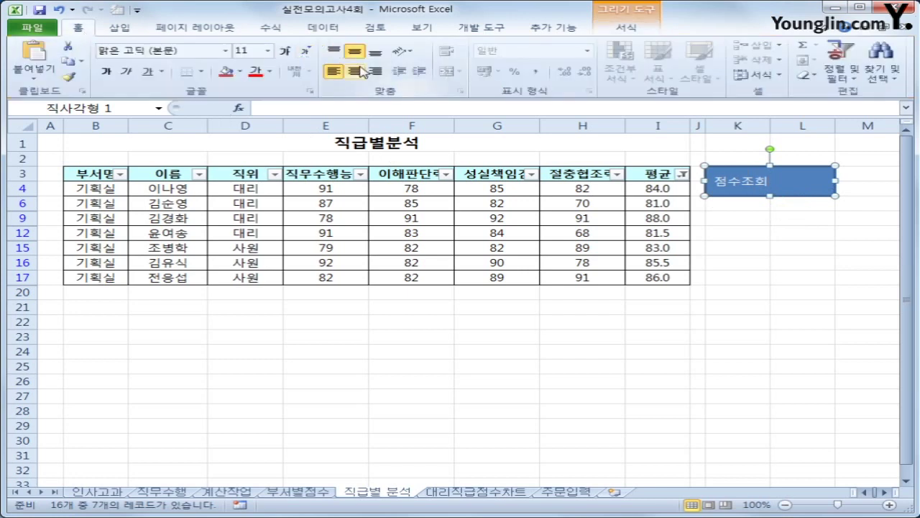
click(355, 70)
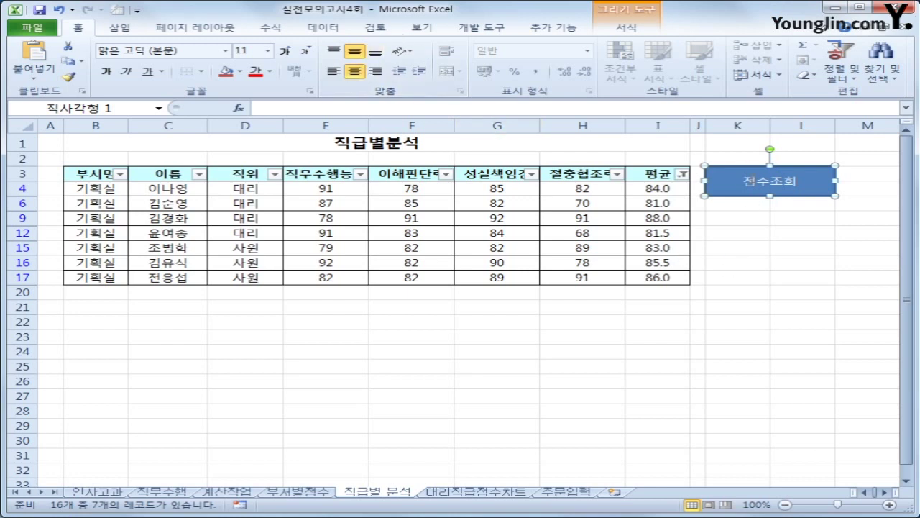
Assign the 필터 macro to the 점수조회 rectangle and deselect the shape.
right_click(743, 173)
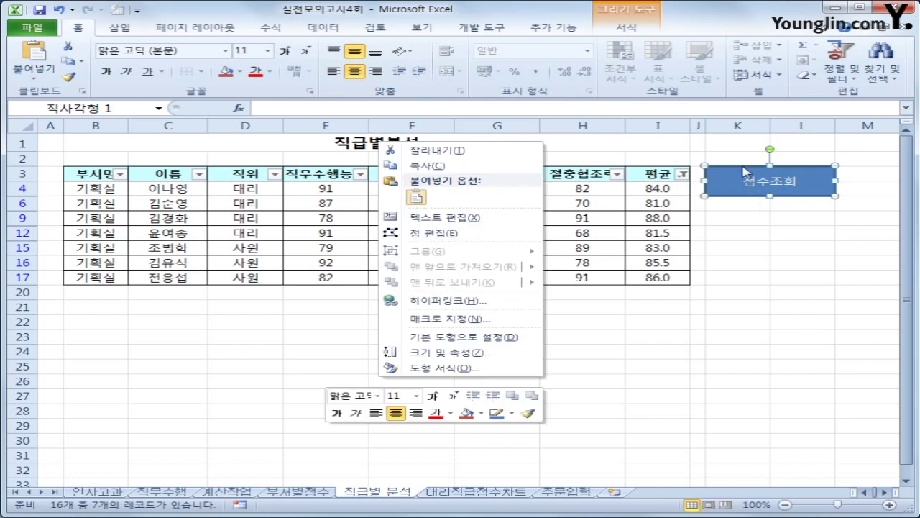
click(456, 322)
click(316, 246)
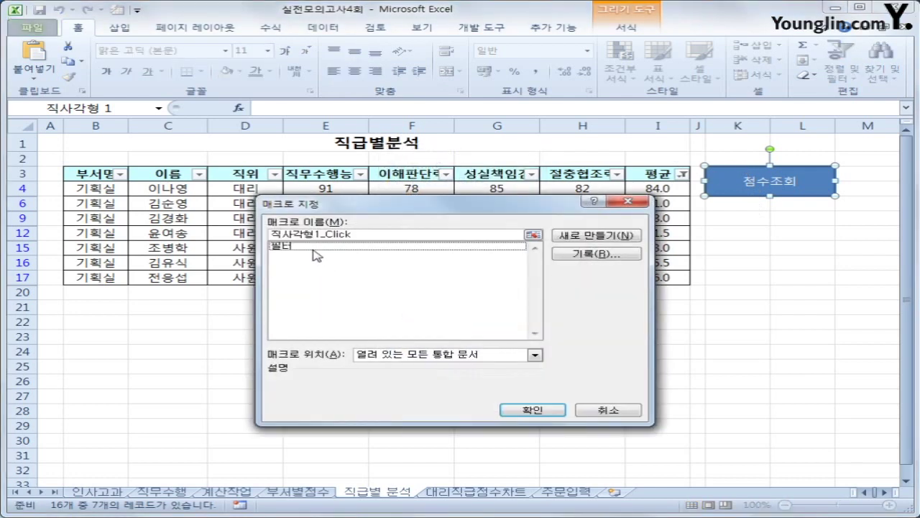
click(314, 251)
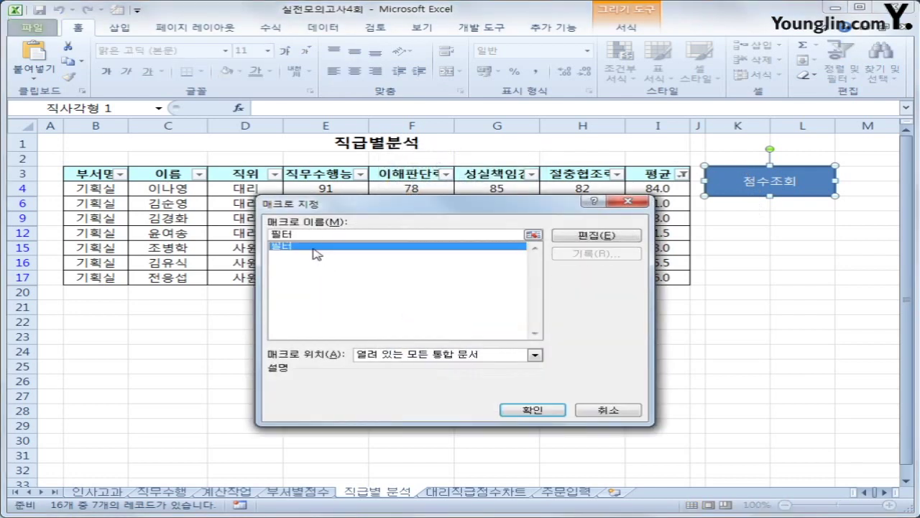
click(533, 410)
click(869, 341)
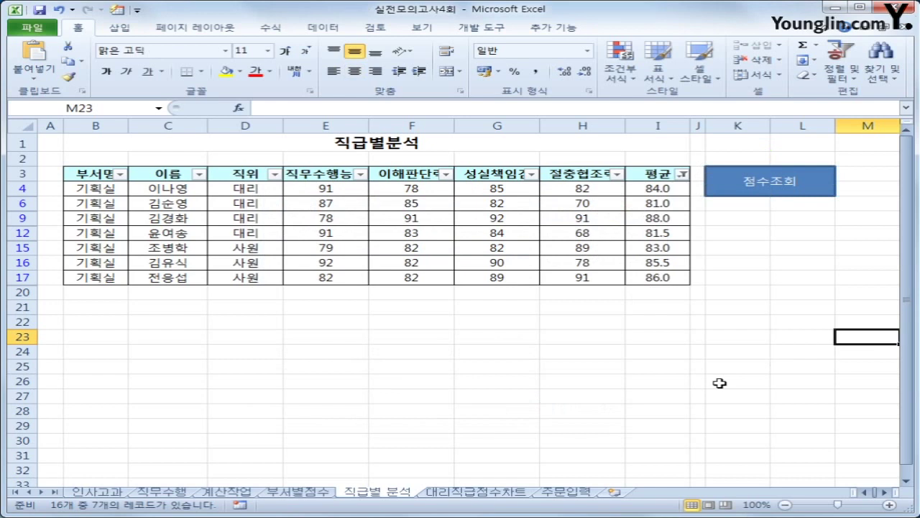
On the 대리직급점수차트 sheet, insert a 3-D clustered column chart (3차원 묶은 세로 막대형) from C3:C6, I3:I6, C10:C11 and I10:I11.
click(492, 492)
click(770, 417)
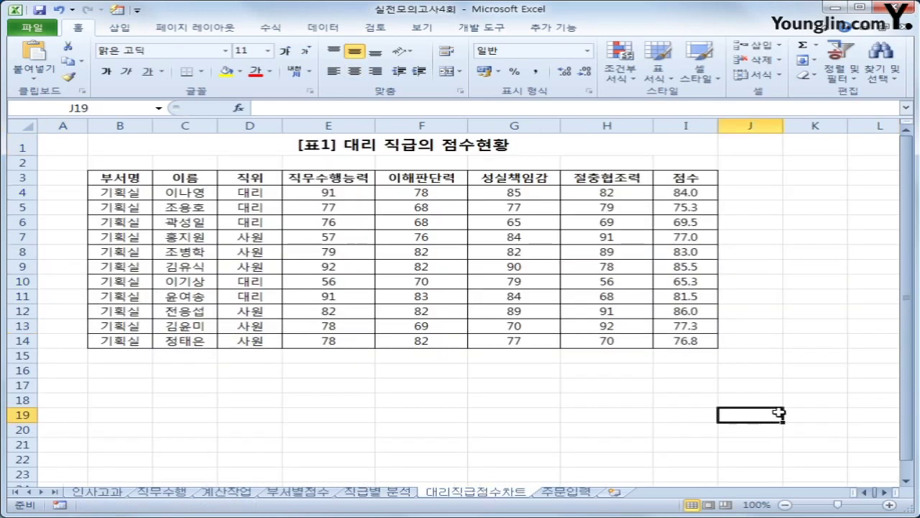
scroll(818, 419, down, 4)
scroll(813, 420, up, 4)
drag(200, 180, 196, 222)
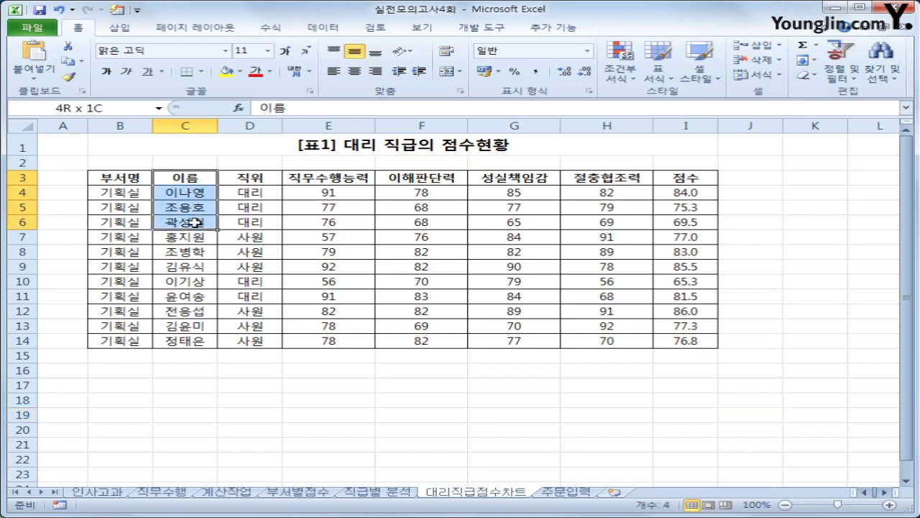
drag(196, 222, 197, 223)
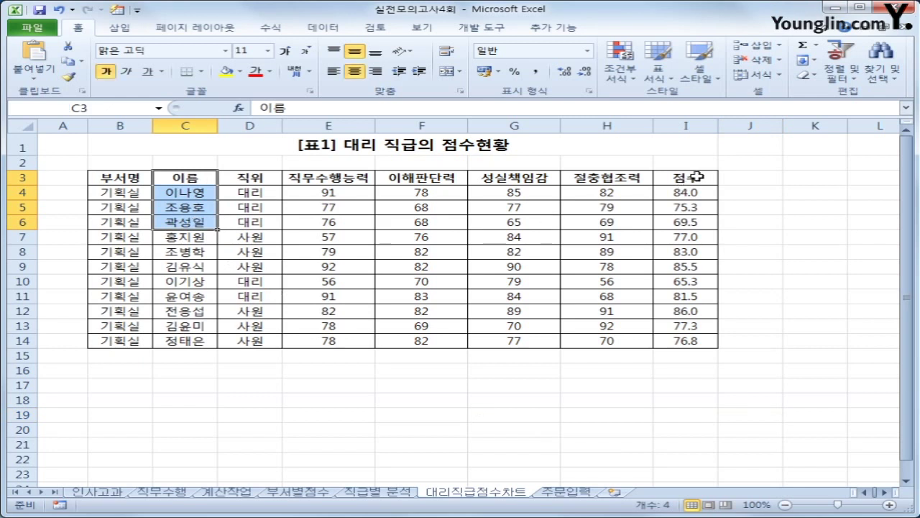
drag(696, 177, 696, 218)
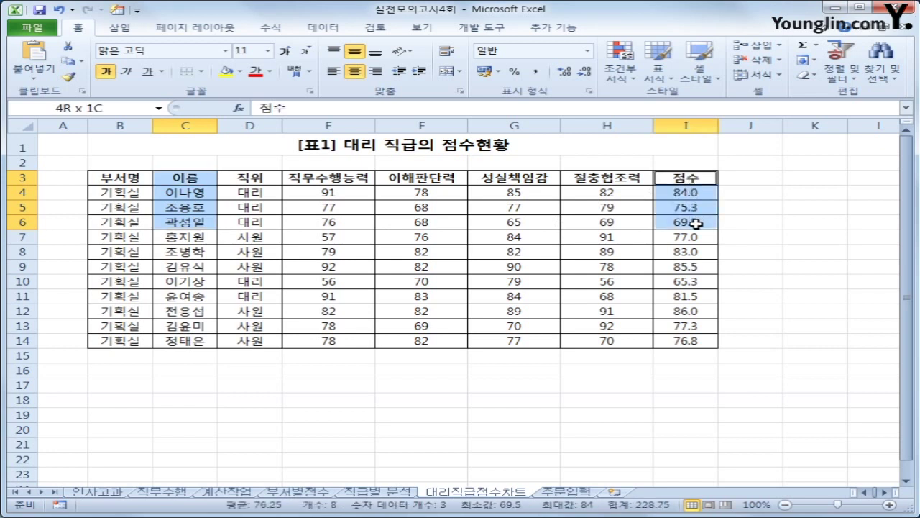
drag(696, 223, 695, 224)
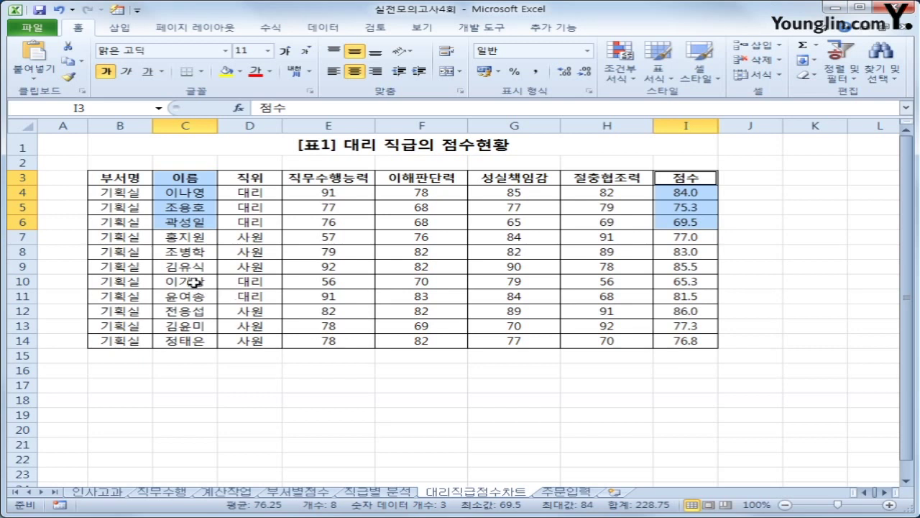
drag(197, 285, 191, 296)
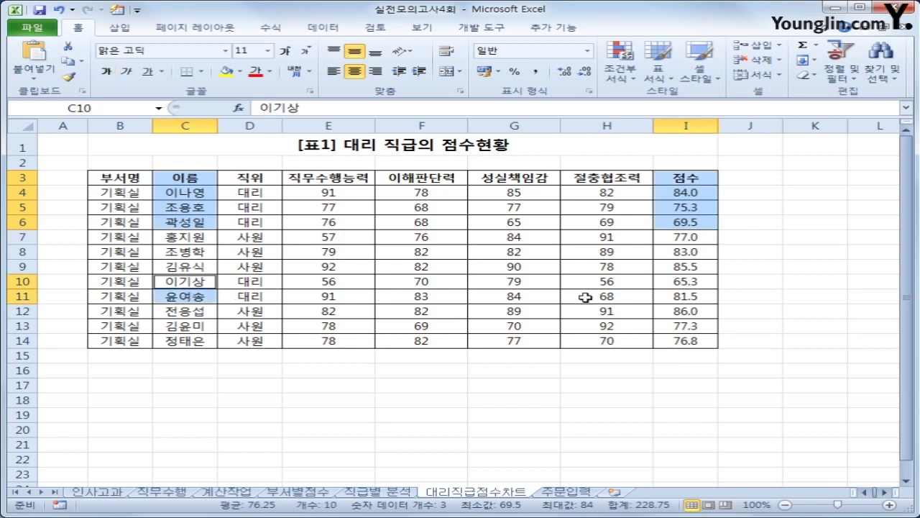
drag(663, 282, 673, 299)
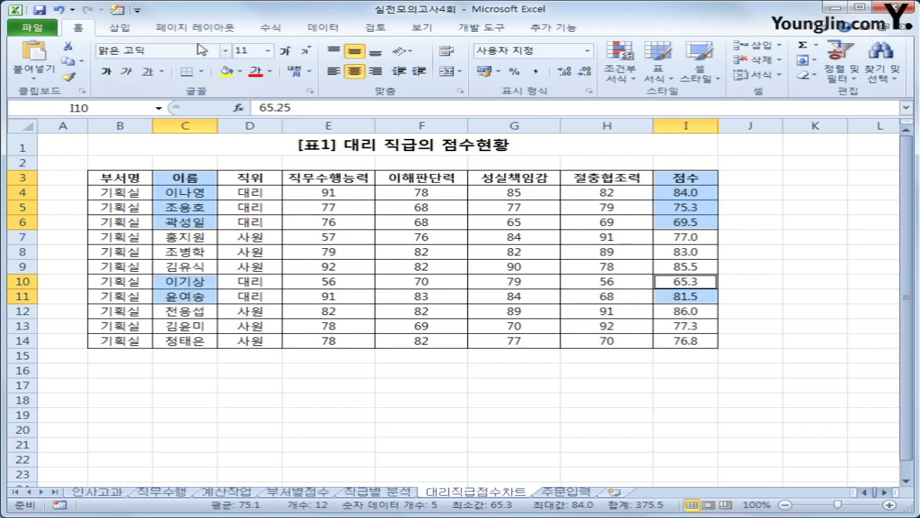
click(130, 29)
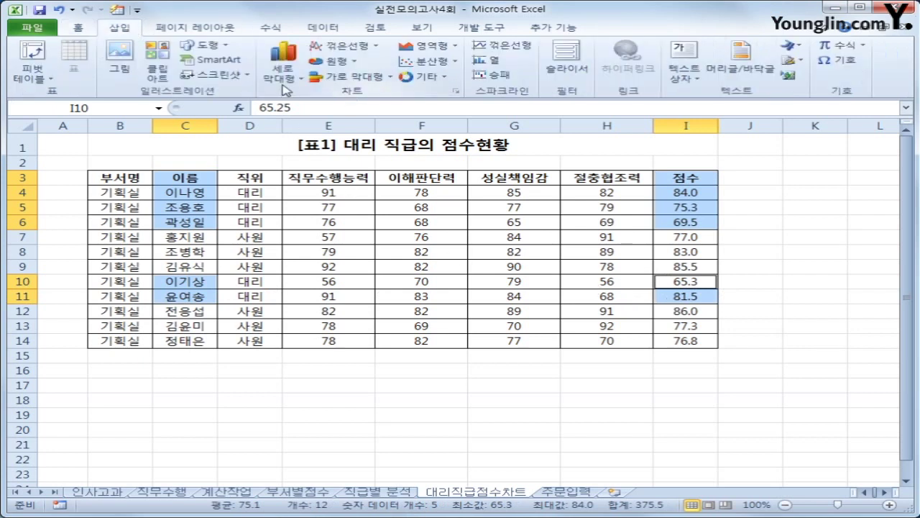
click(281, 84)
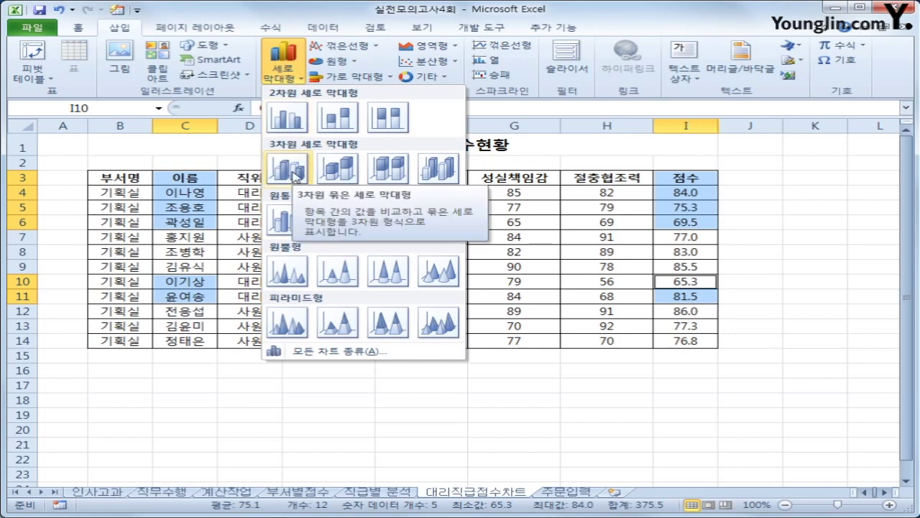
click(287, 170)
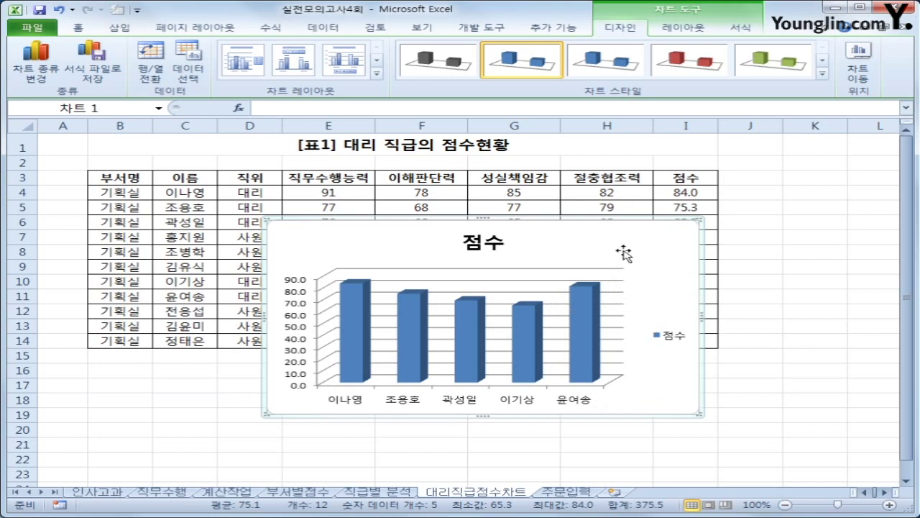
Move the chart to a new sheet named 차트작성.
right_click(370, 392)
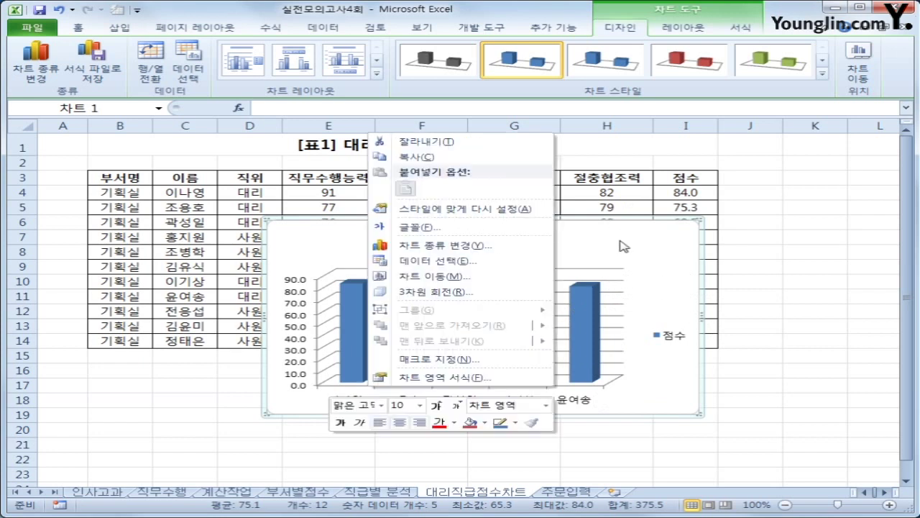
click(432, 278)
click(325, 259)
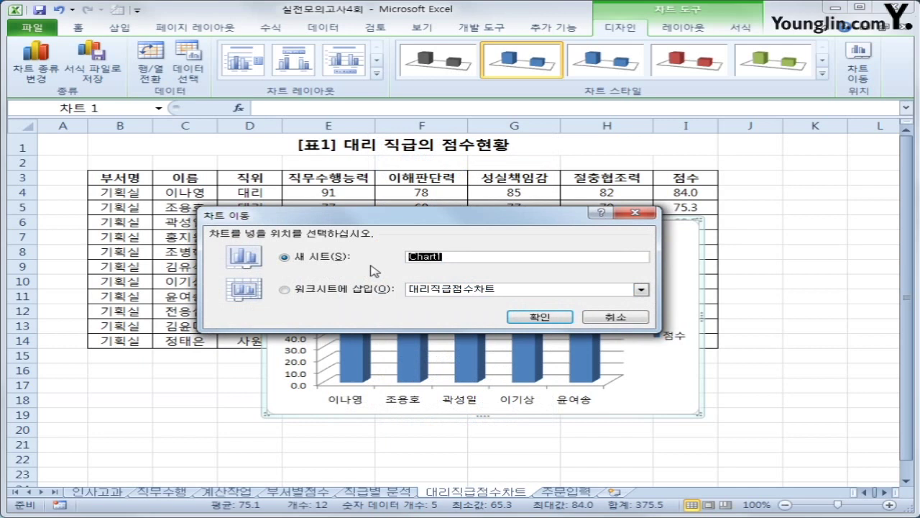
text(차트작성)
click(539, 318)
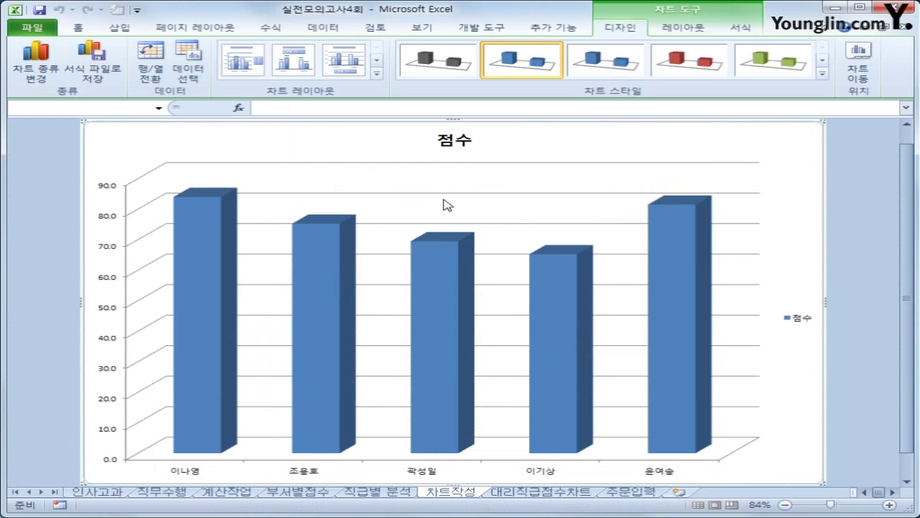
Change the chart title to 대리 직급의 점수 현황 and delete the chart's legend.
click(440, 151)
drag(437, 139, 472, 141)
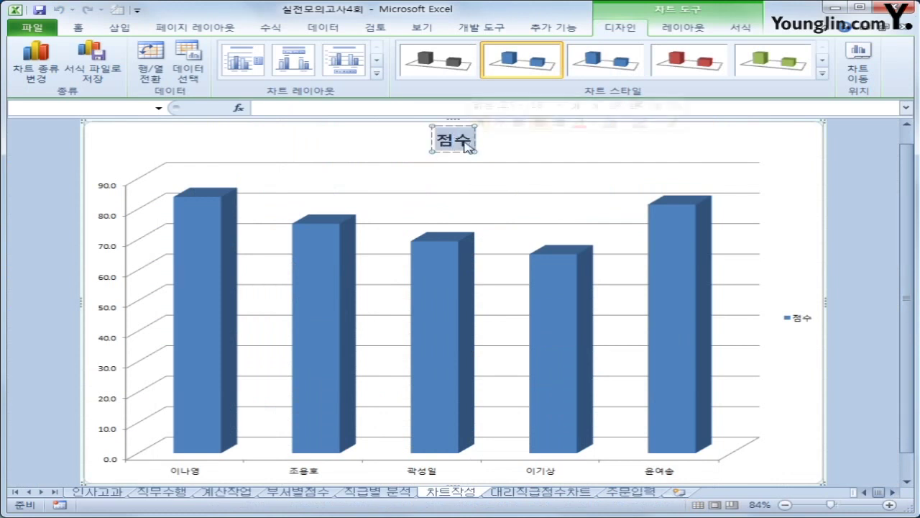
text(대리 직급의)
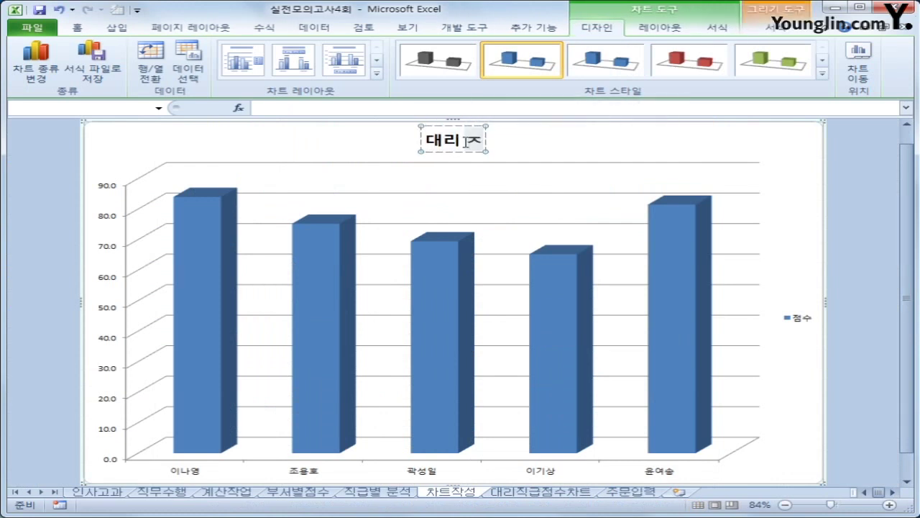
text( 점수)
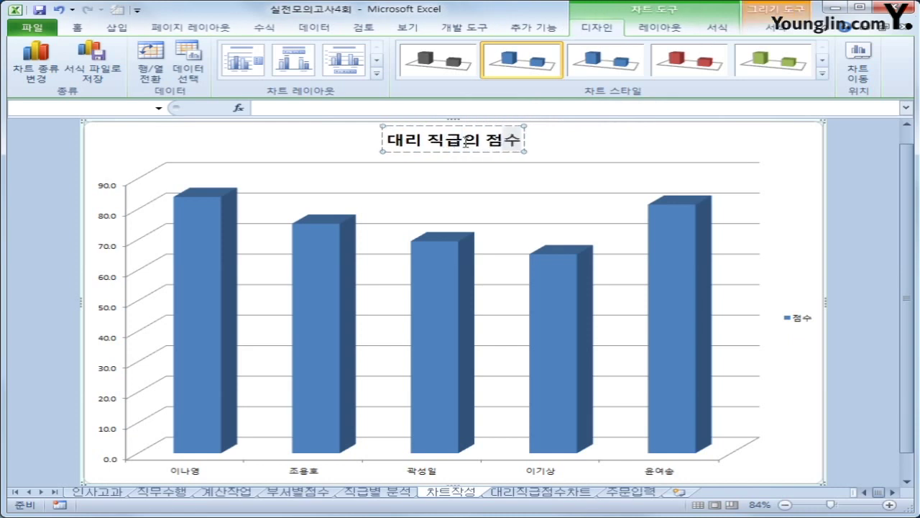
text( 현호ㅏㅇ)
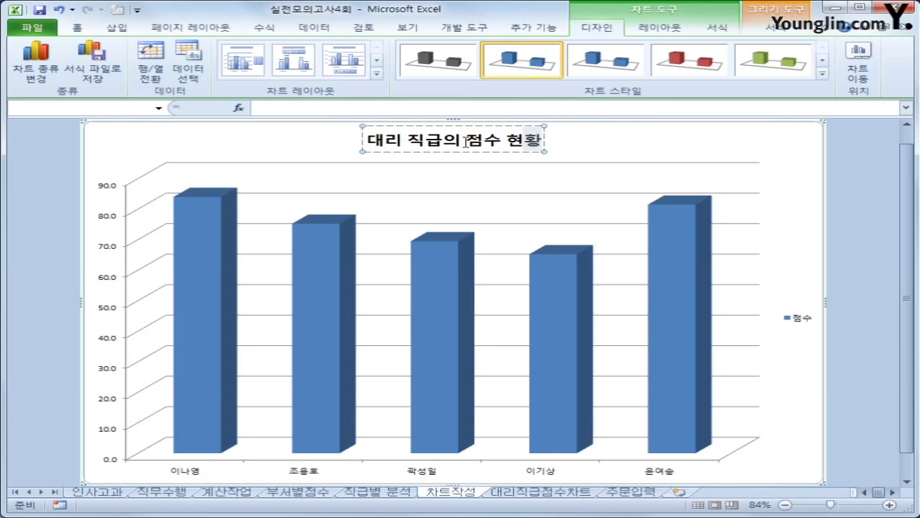
click(794, 329)
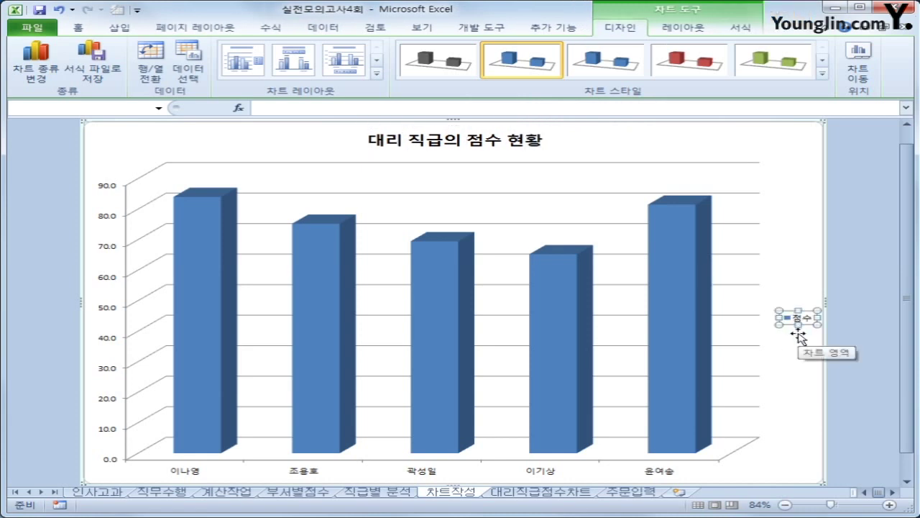
key(Delete)
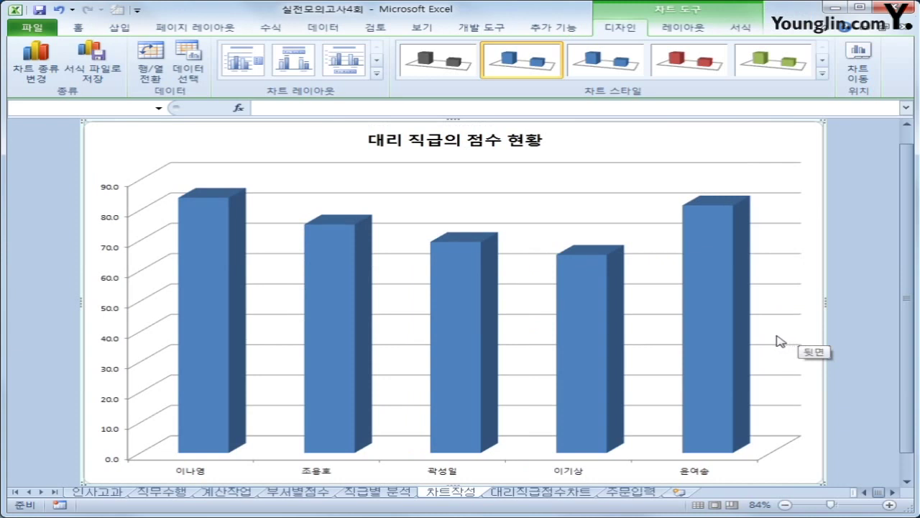
Set the chart title's font size to 14.
right_click(508, 147)
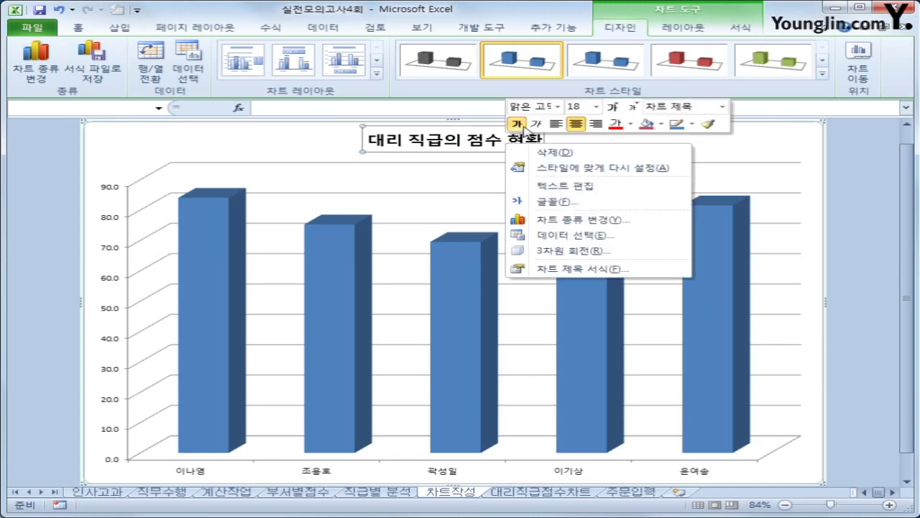
click(596, 107)
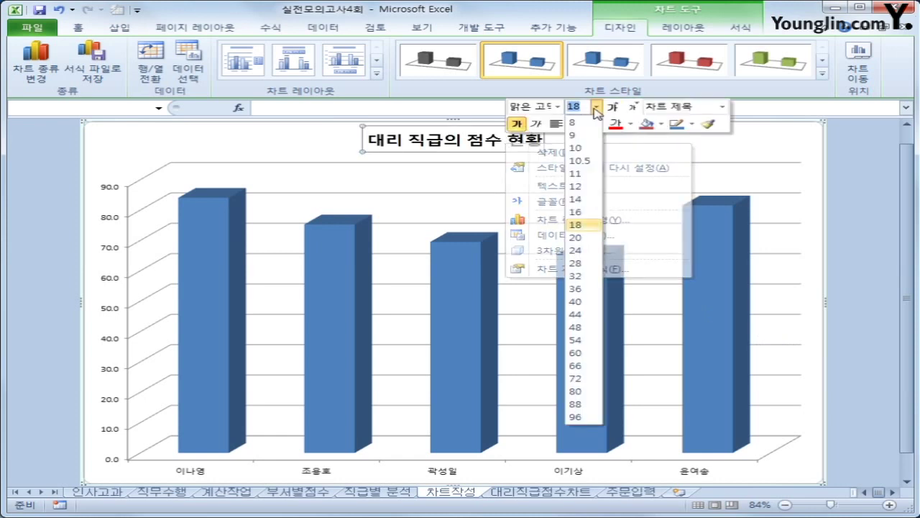
click(578, 199)
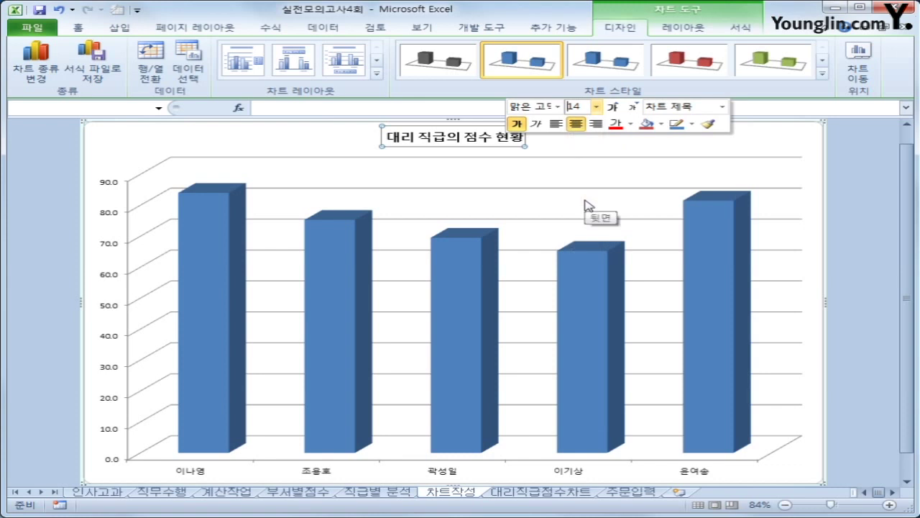
Add a data label to only the first column of the 점수 series.
click(201, 315)
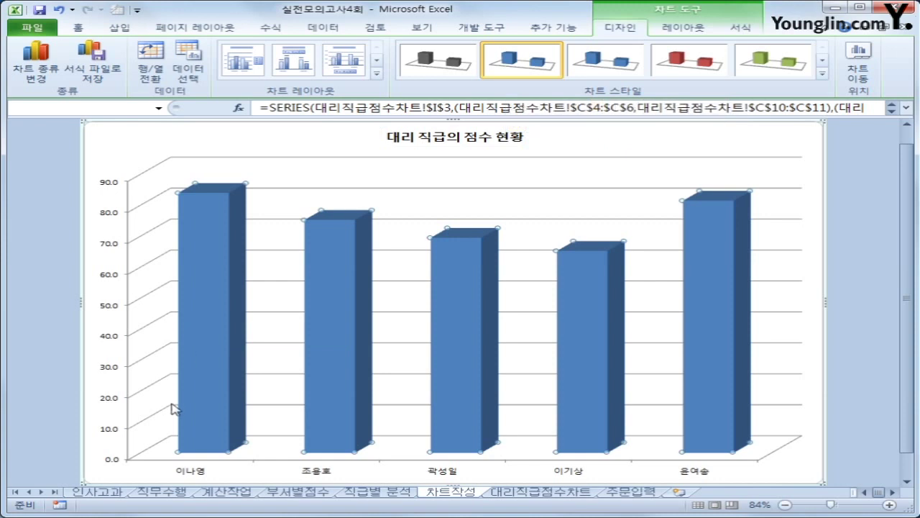
click(218, 223)
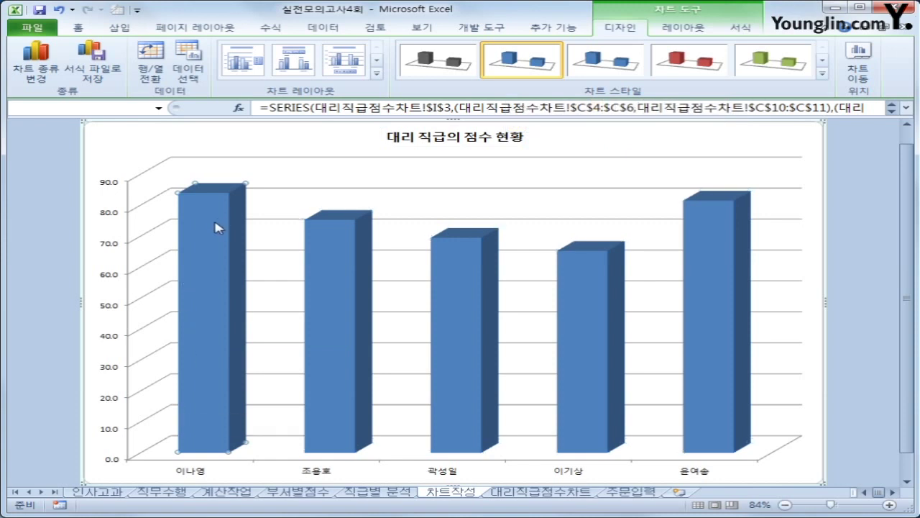
right_click(216, 224)
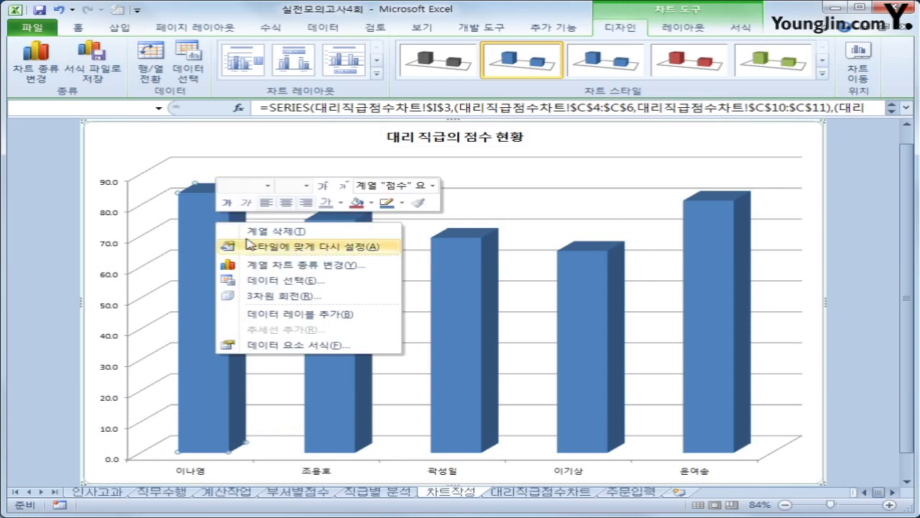
click(337, 316)
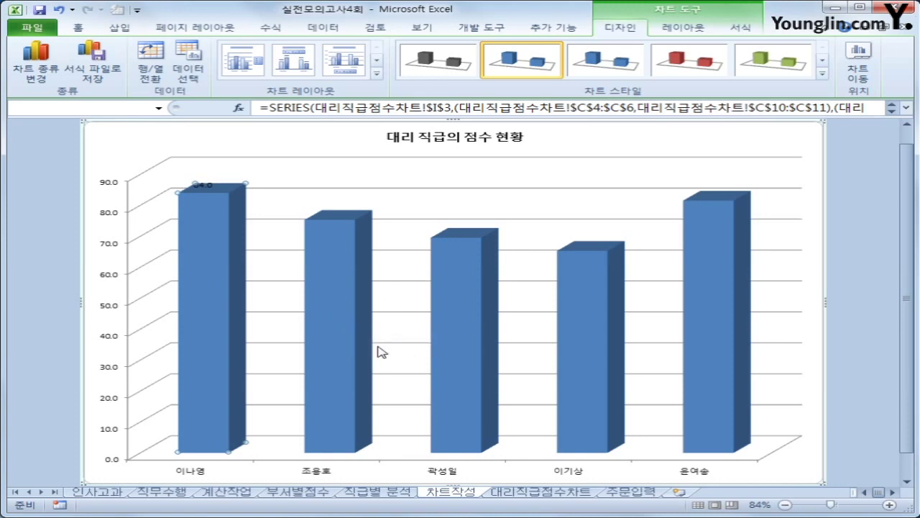
Fix the minimum of the chart's vertical value axis at 50.
click(110, 281)
right_click(110, 279)
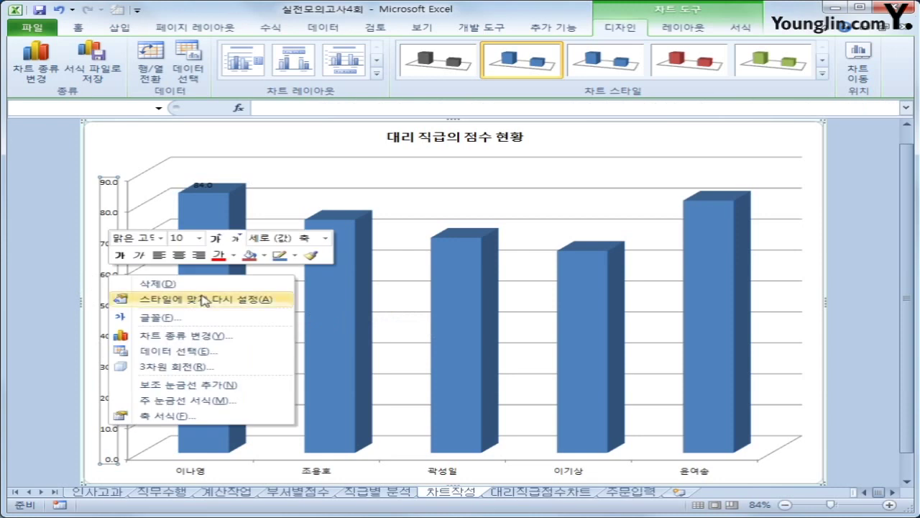
click(221, 417)
click(516, 132)
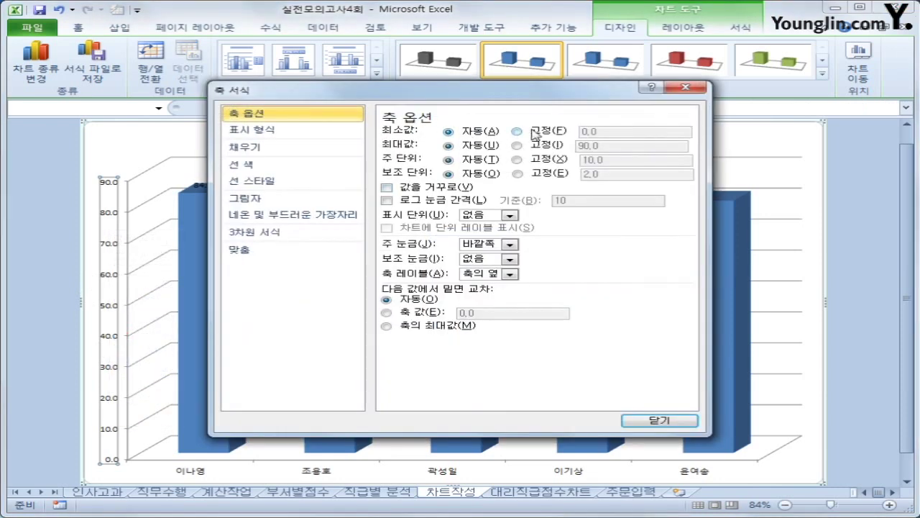
drag(611, 134, 562, 134)
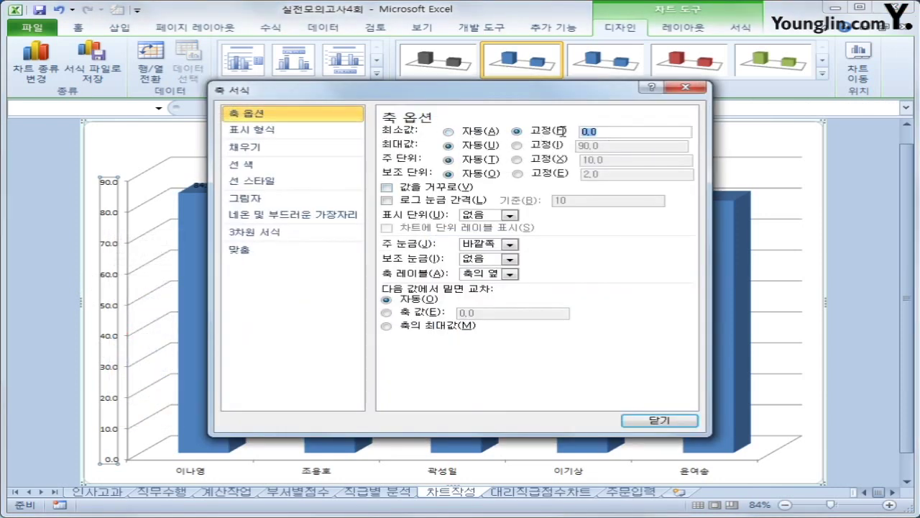
text(50)
Fix the value axis maximum at 100 and its major unit at 10, and close the axis formatting.
click(516, 146)
drag(606, 146, 530, 133)
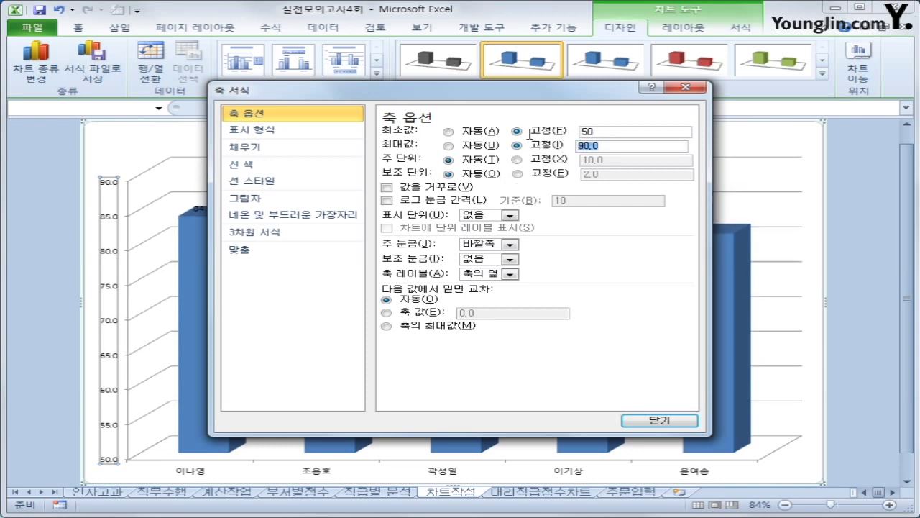
text(100)
click(541, 160)
drag(654, 160, 508, 123)
text(10)
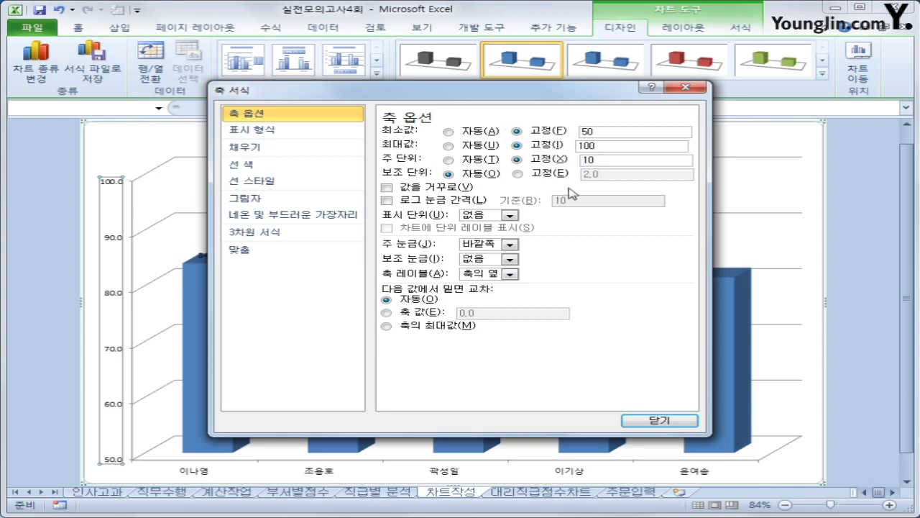
click(668, 424)
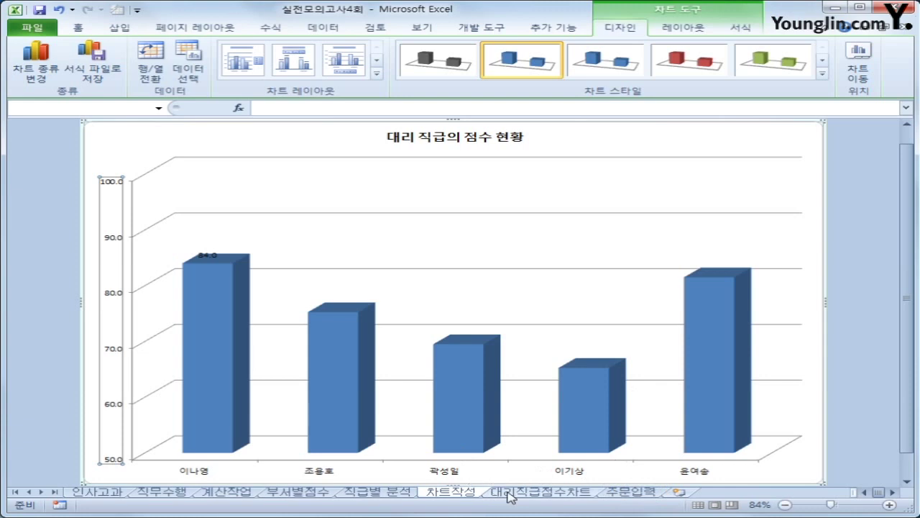
On the 주문입력 sheet, launch the 제품주문 form with the 주문 button, examine its controls, and exit the form.
click(650, 496)
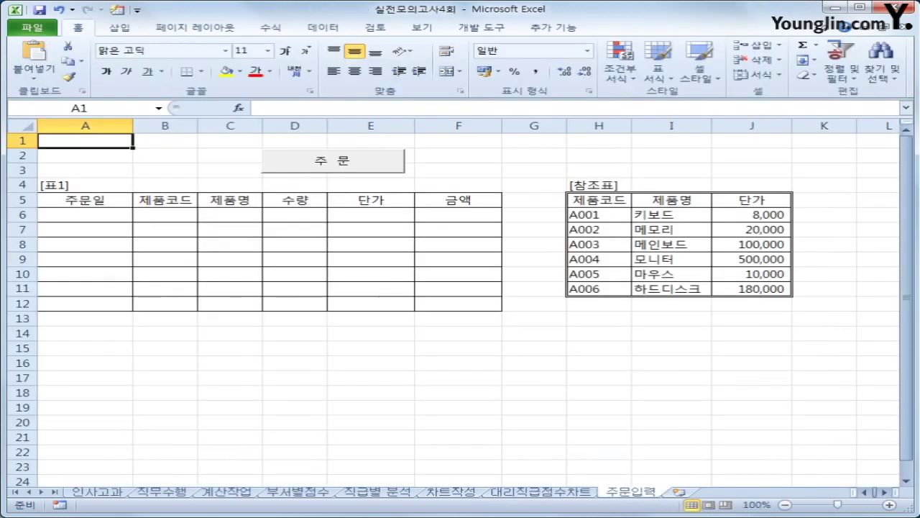
click(722, 381)
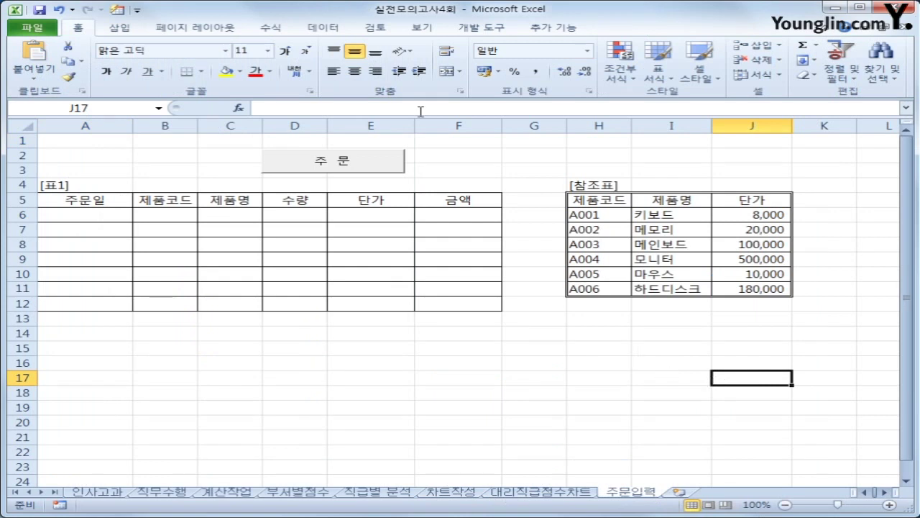
click(360, 170)
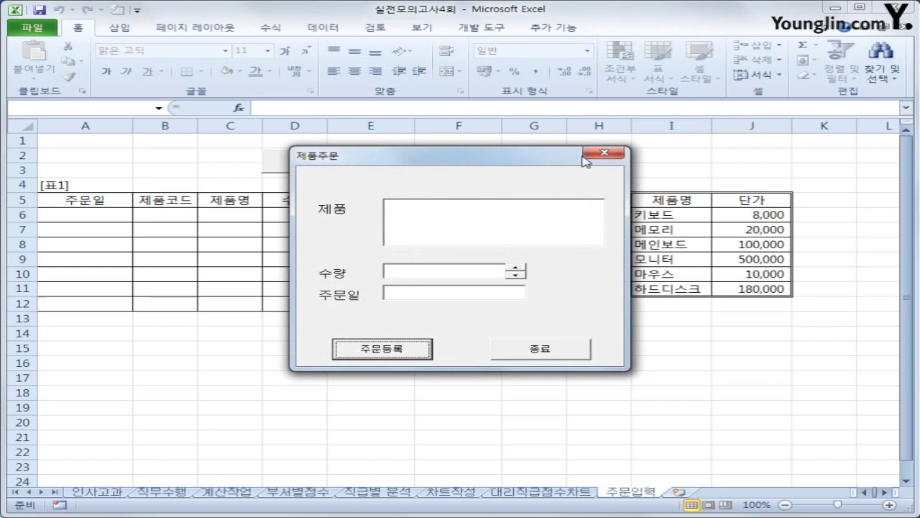
click(603, 153)
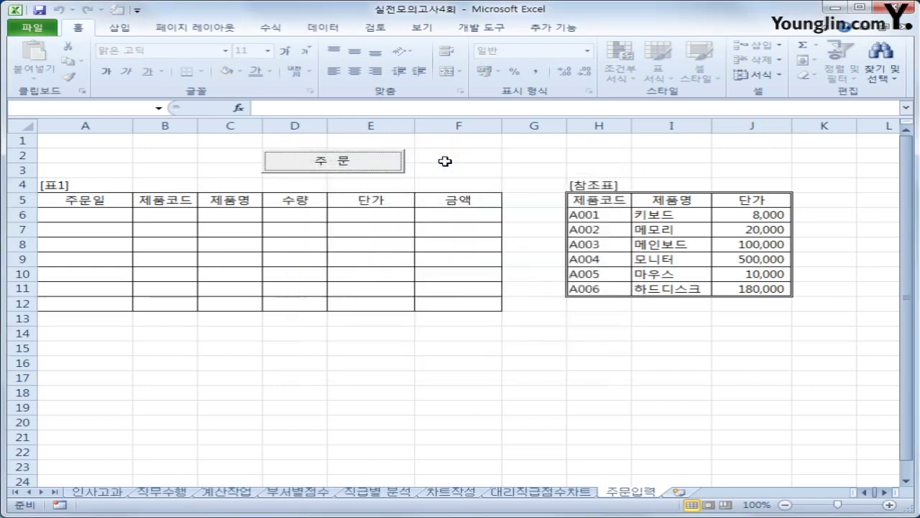
click(379, 169)
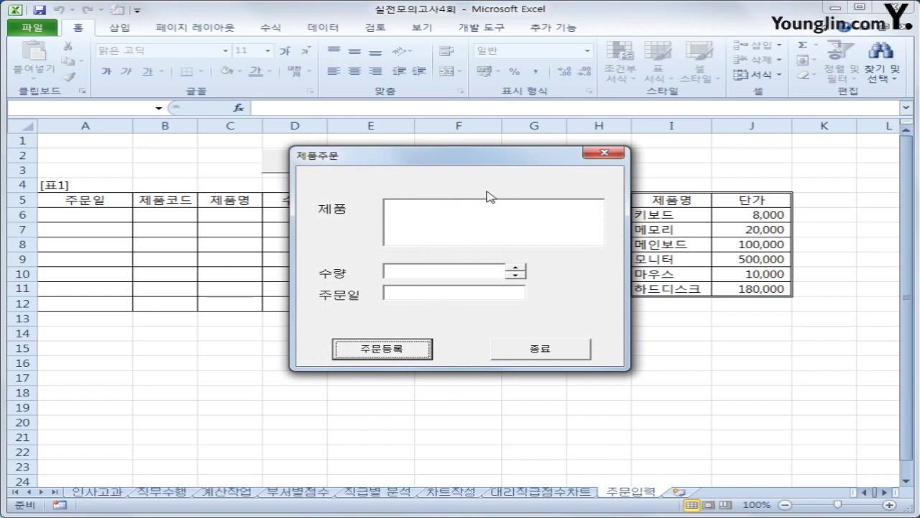
drag(471, 158, 314, 186)
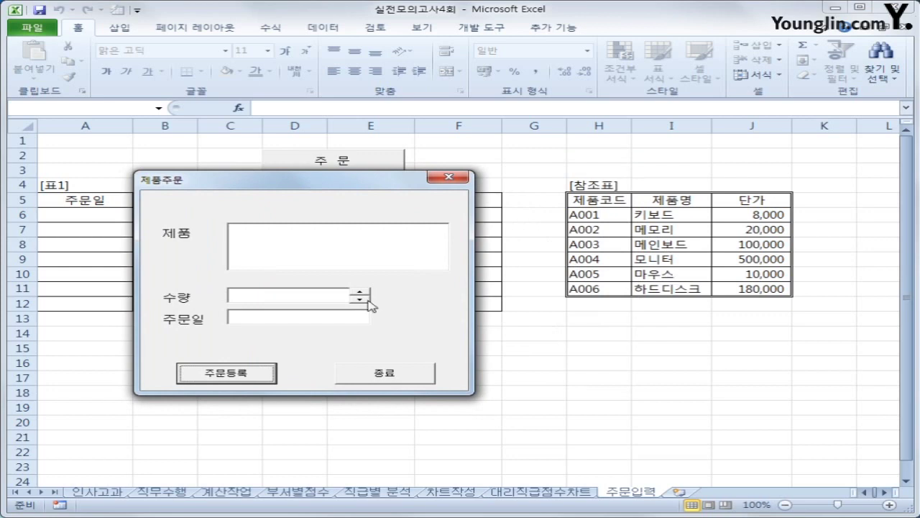
click(411, 381)
Switch to the Visual Basic editor and open the code of the 제품주문 form.
click(471, 29)
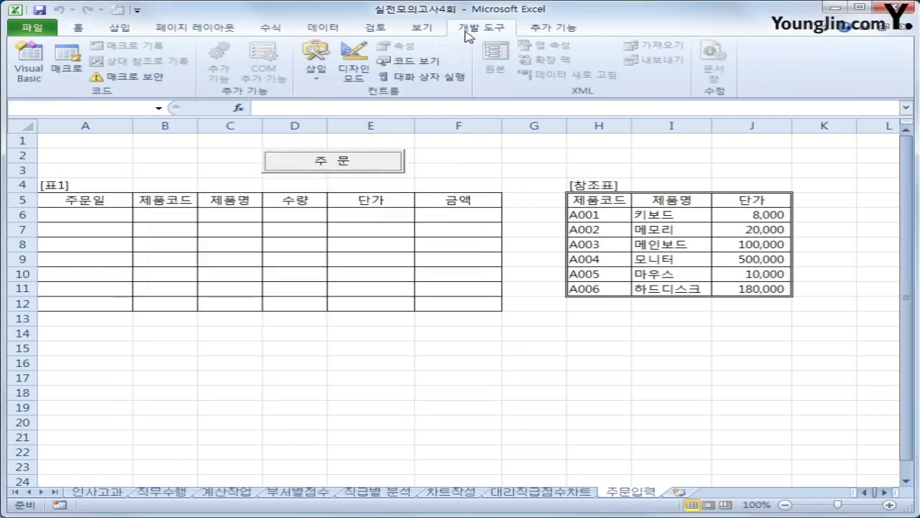
click(23, 61)
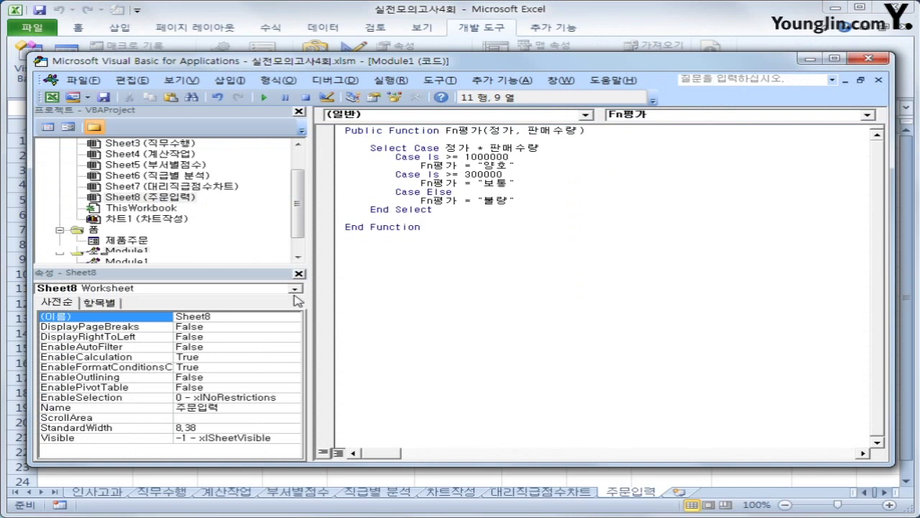
click(91, 231)
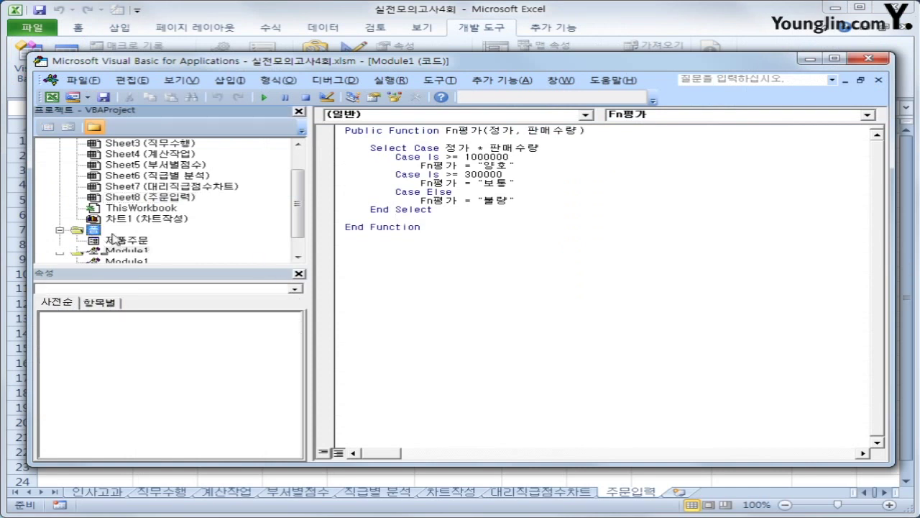
click(115, 240)
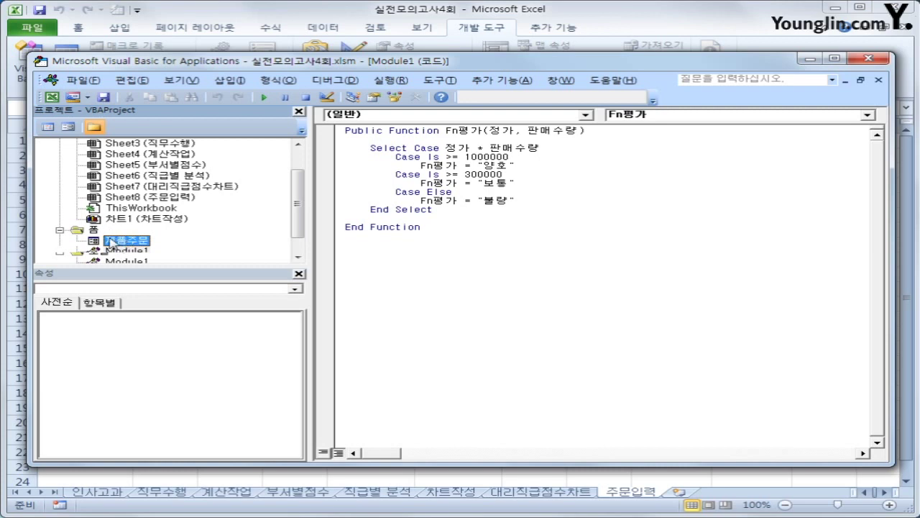
click(46, 129)
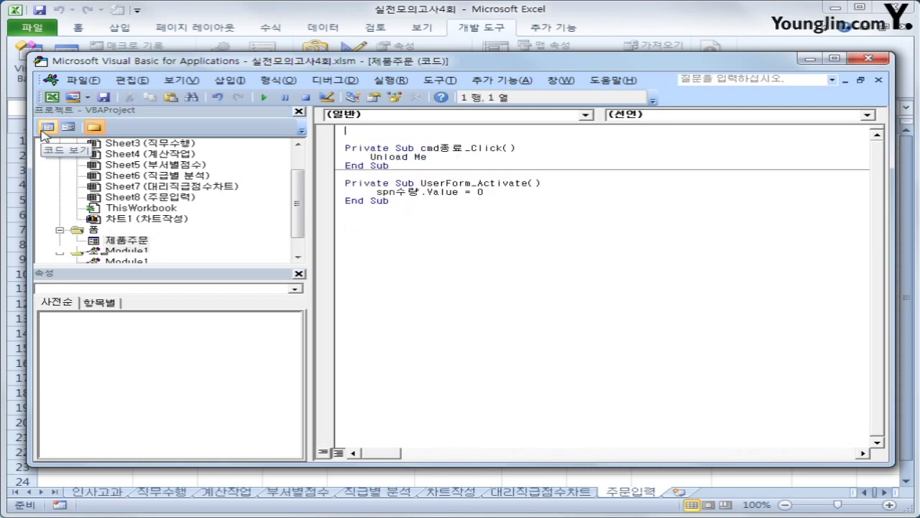
Create the Initialize event procedure for the UserForm.
click(480, 114)
click(483, 208)
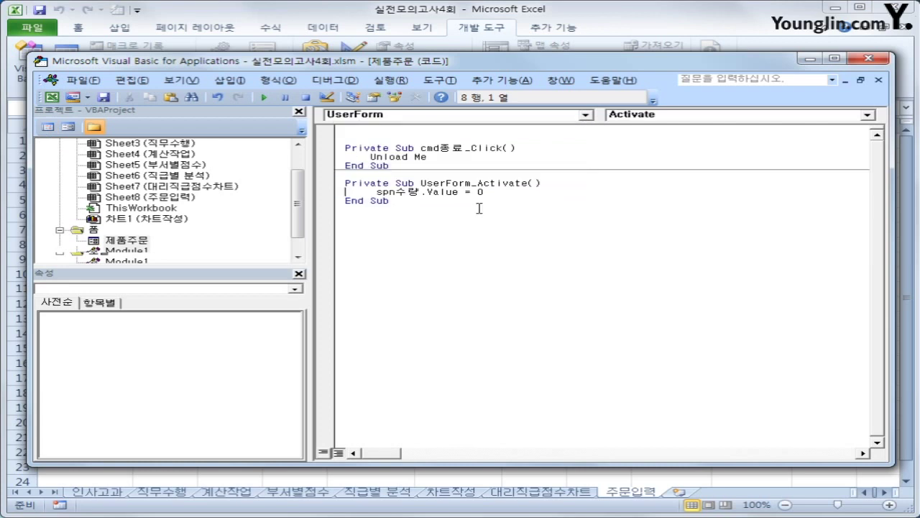
click(662, 116)
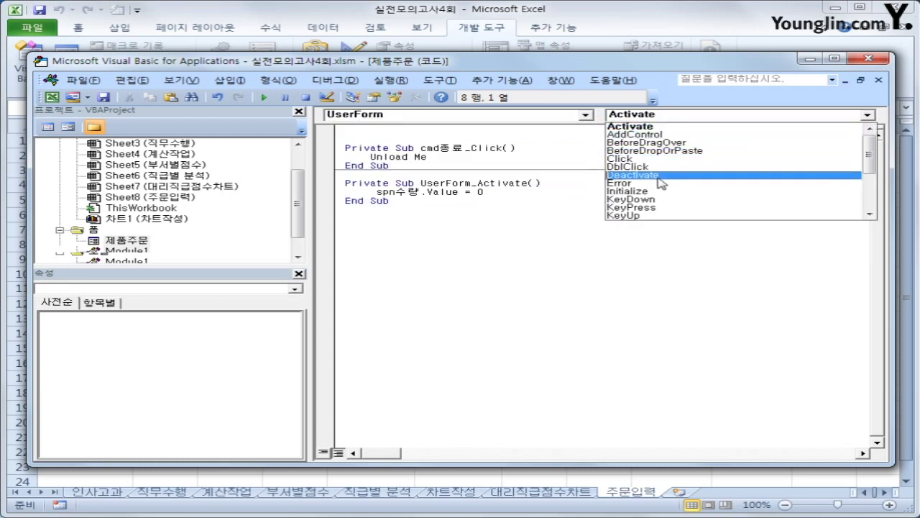
click(627, 192)
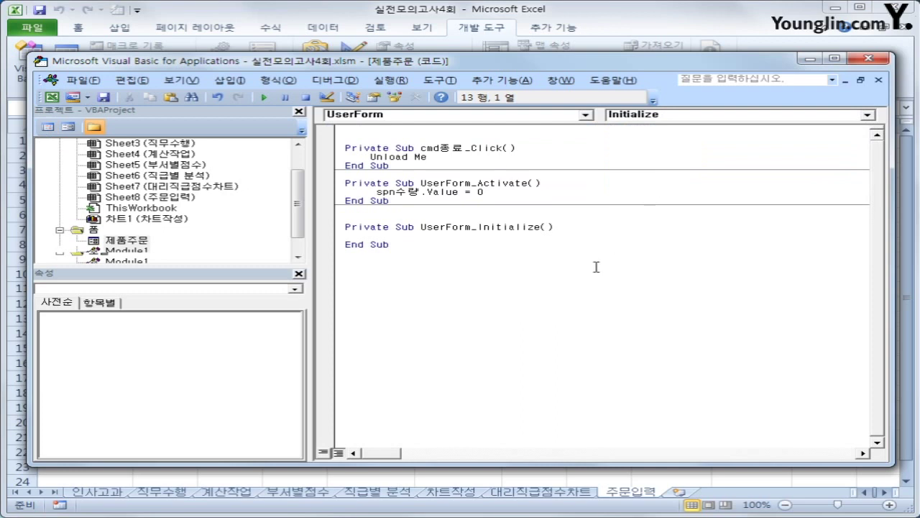
In UserForm_Initialize, write the statement txt주문일 = Date to fill the order date with the current date.
key(Tab)
text(ㅅㅌㅅ)
key(BackSpace)
key(BackSpace)
key(BackSpace)
key(Hangul)
text(txt)
key(Hangul)
text(주문일 )
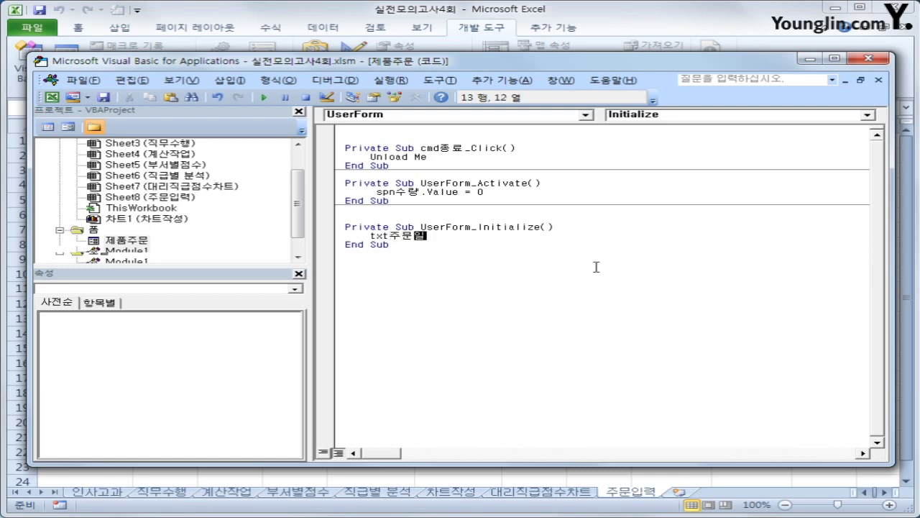
text(= ㅇ)
key(BackSpace)
key(Hangul)
text(date)
key(Return)
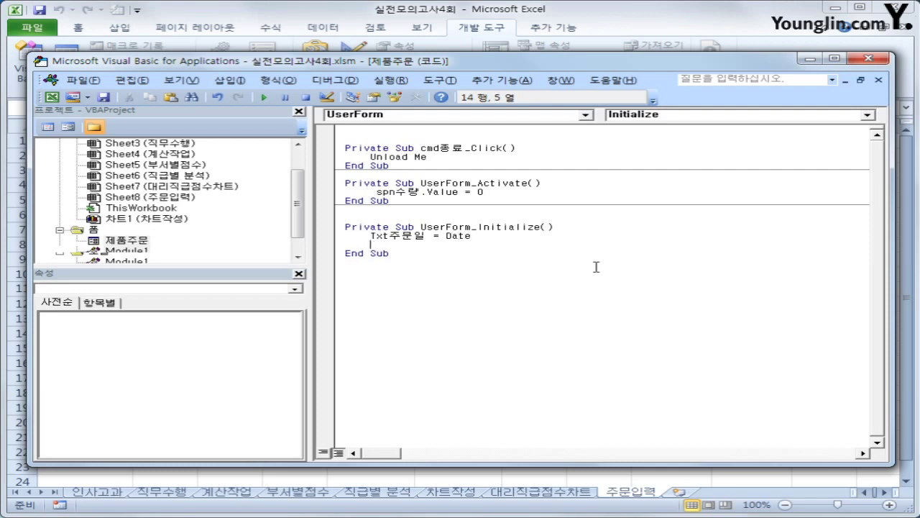
Add the statement lst제품.RowSource = "H6:I11" to UserForm_Initialize.
text(lst제품.)
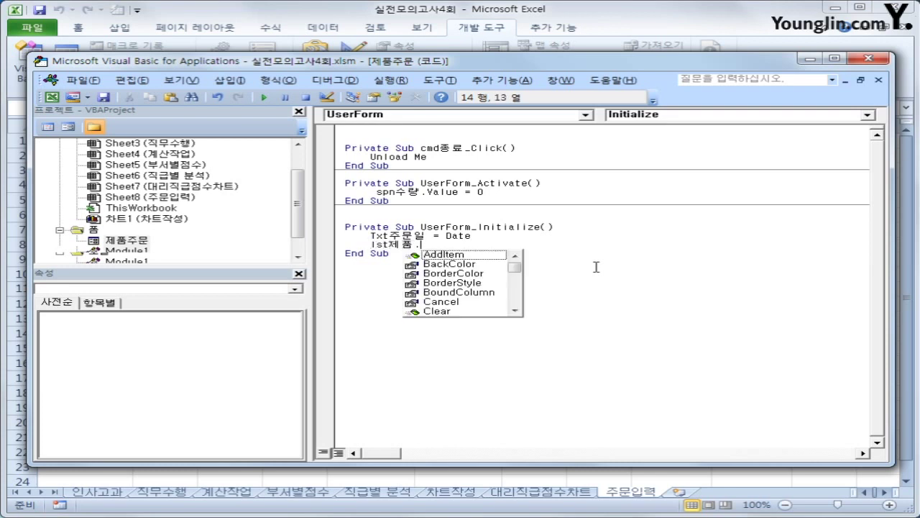
text(Ro)
key(Tab)
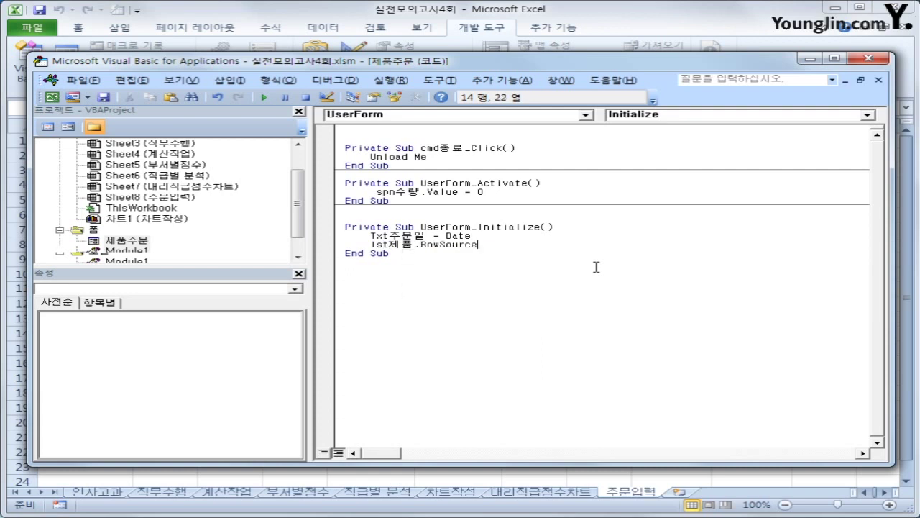
text(="H6:I11")
key(Return)
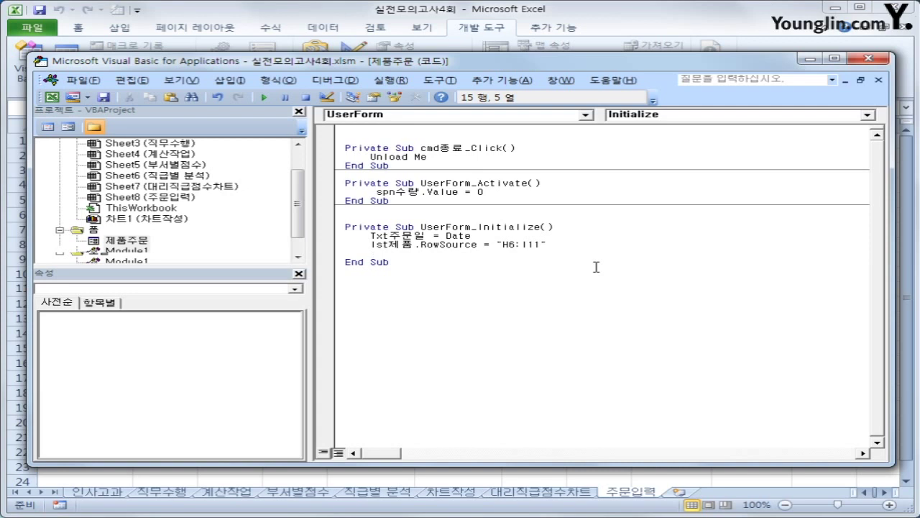
Add the statement lst제품.ColumnCount = 2 below the RowSource line.
text(lst제품)
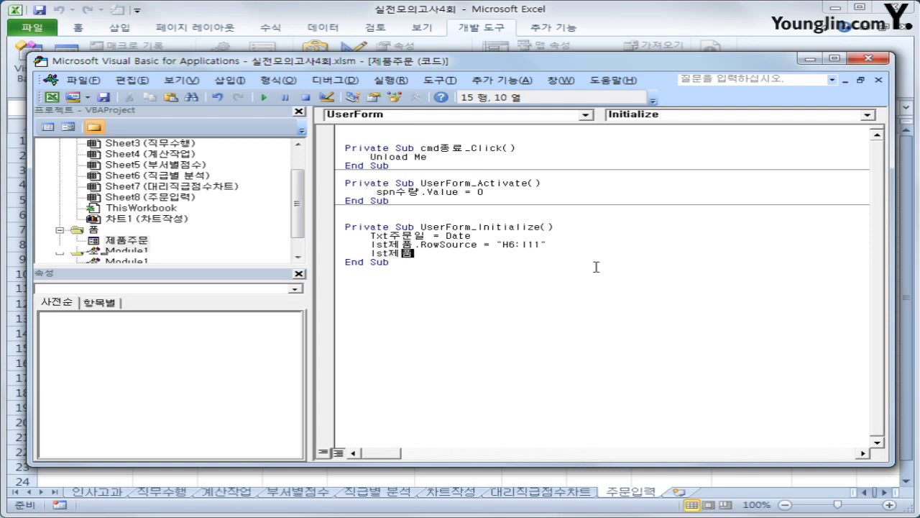
text(.co)
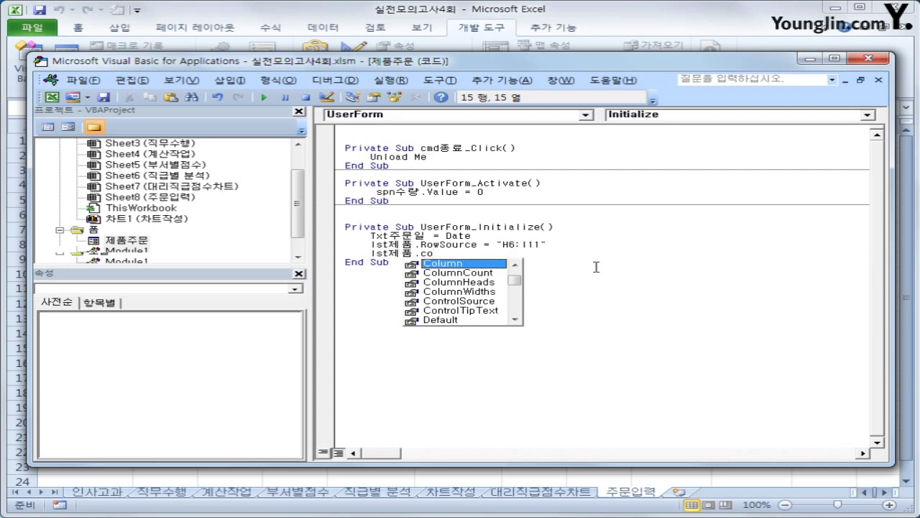
key(Down)
key(Tab)
text(=2)
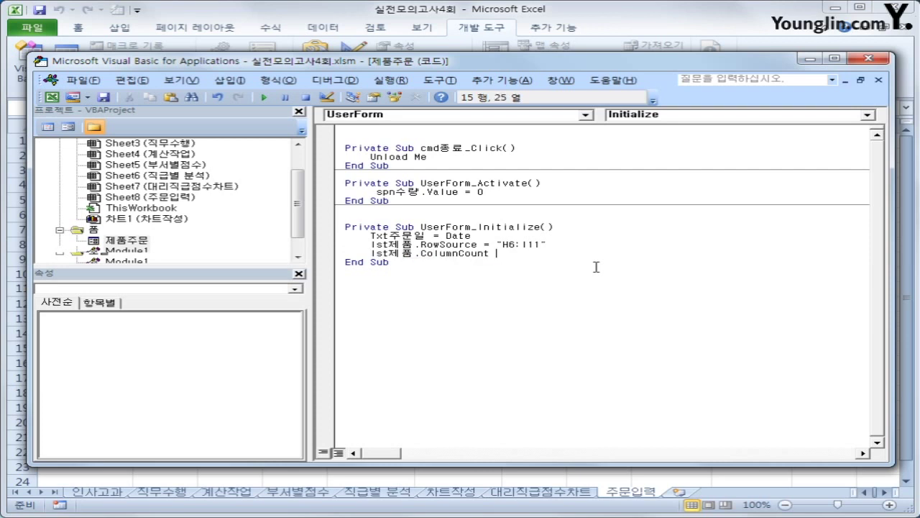
Open the 제품주문 form from the 주문입력 sheet and test the 수량 spin button in both directions.
key(Down)
click(869, 58)
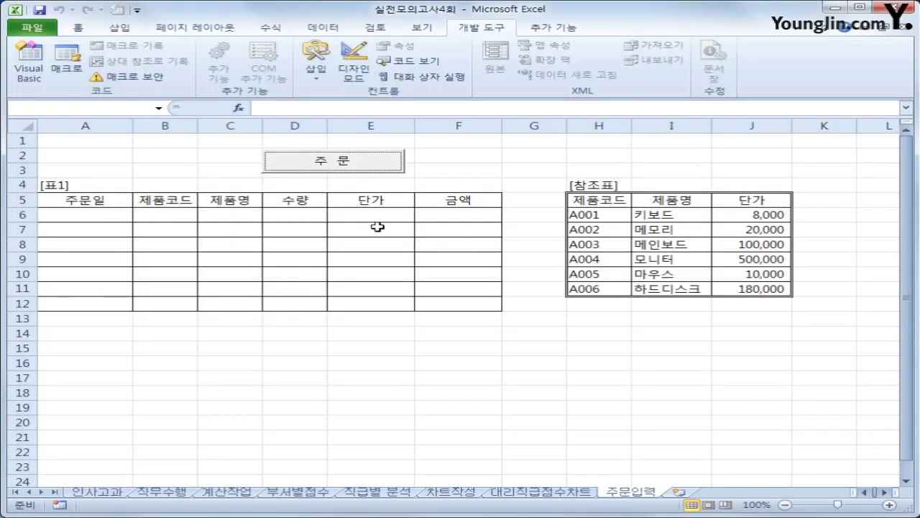
click(360, 171)
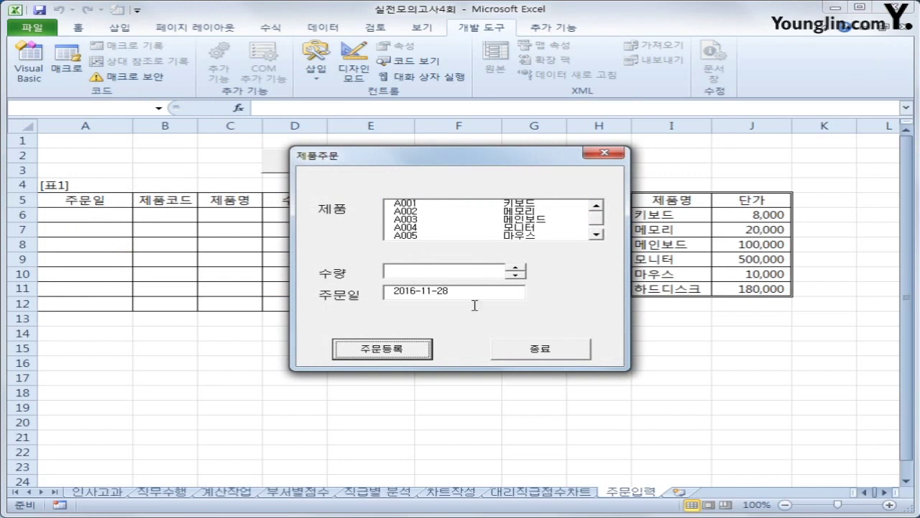
click(521, 268)
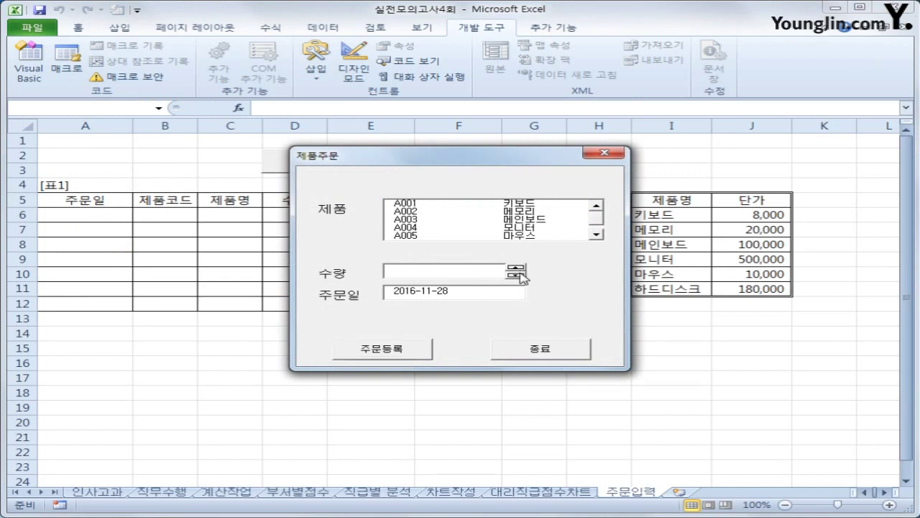
click(519, 274)
Close the 제품주문 form and return to its VBA code, placing the cursor below UserForm_Initialize.
click(520, 349)
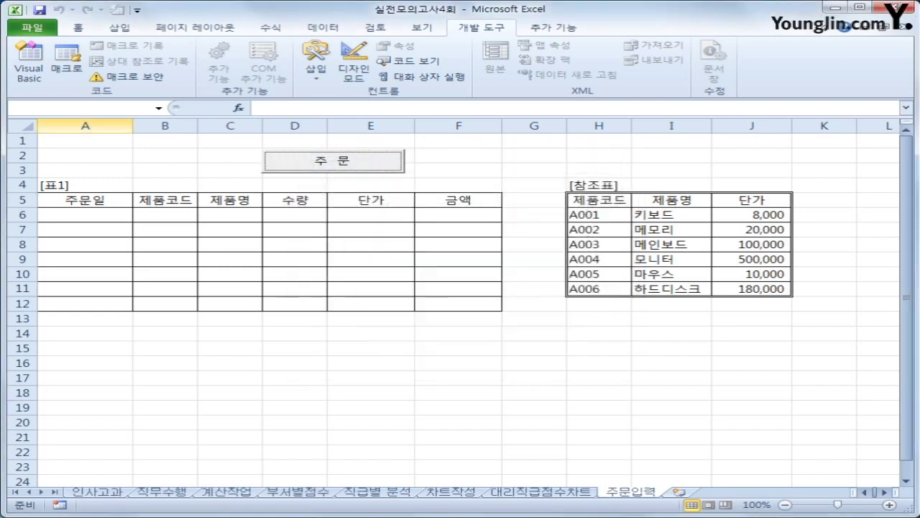
click(29, 64)
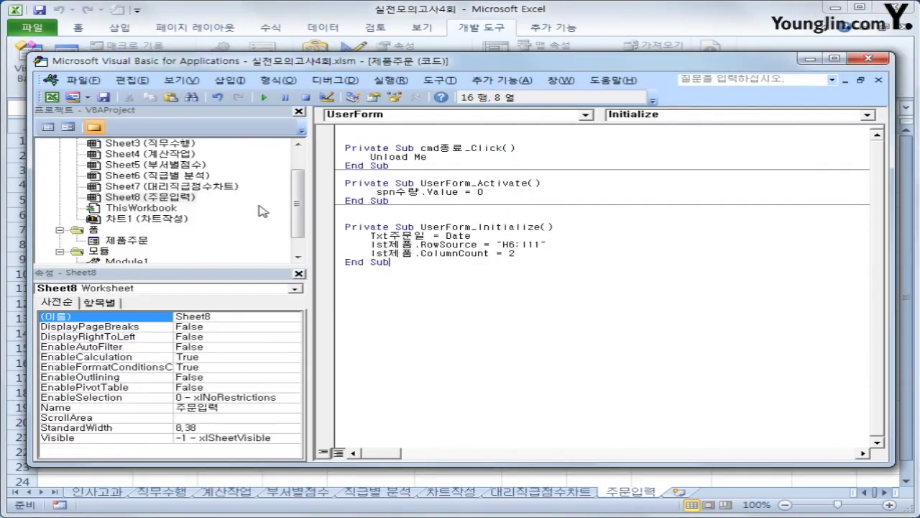
click(391, 319)
click(433, 115)
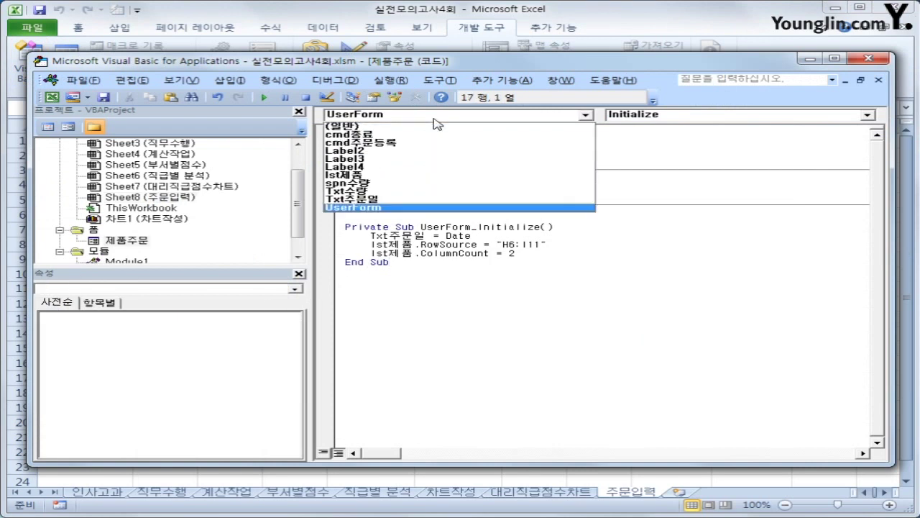
click(425, 196)
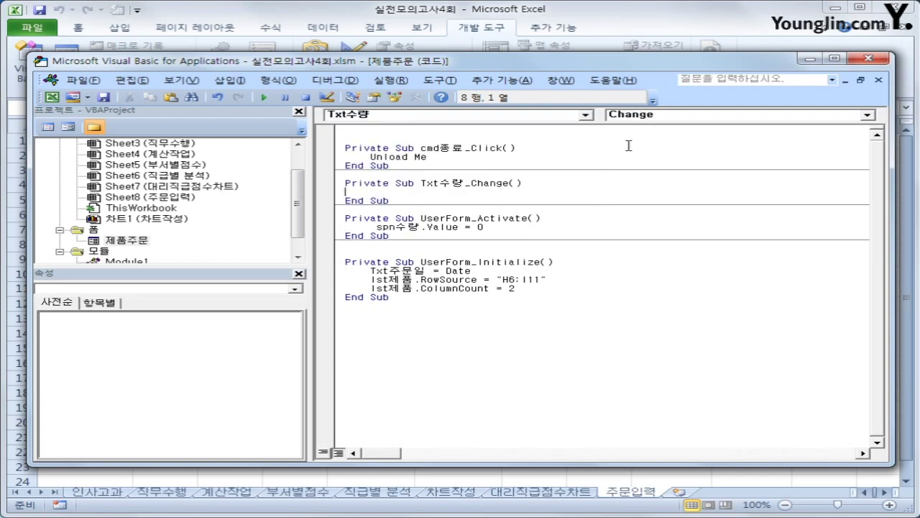
key(Tab)
text(txt수량 =)
click(629, 145)
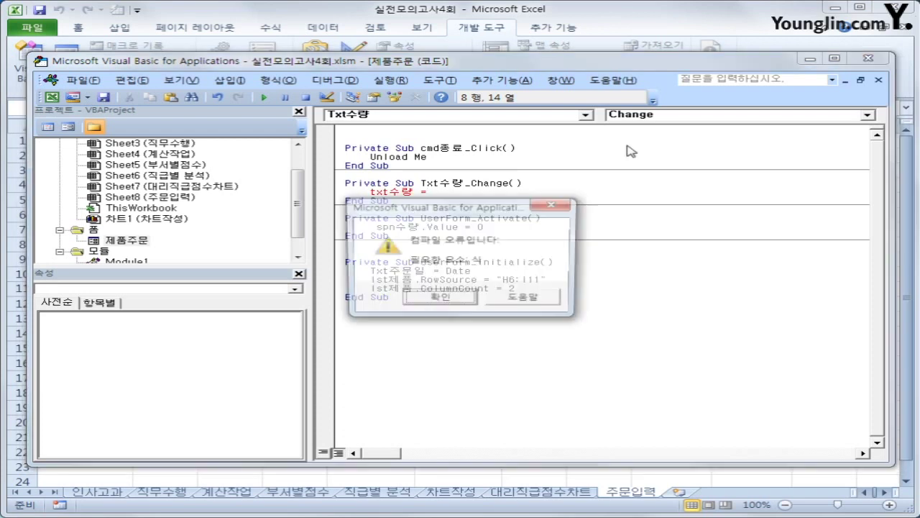
key(Return)
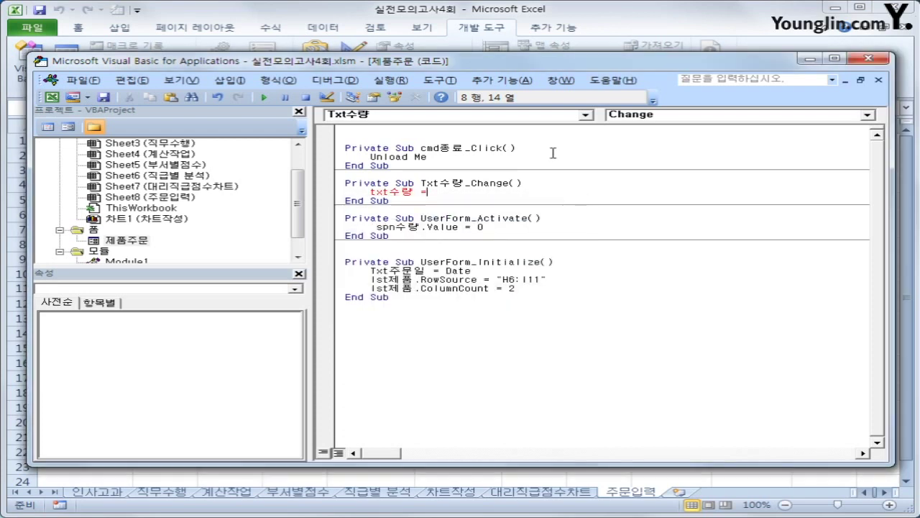
drag(390, 201, 346, 182)
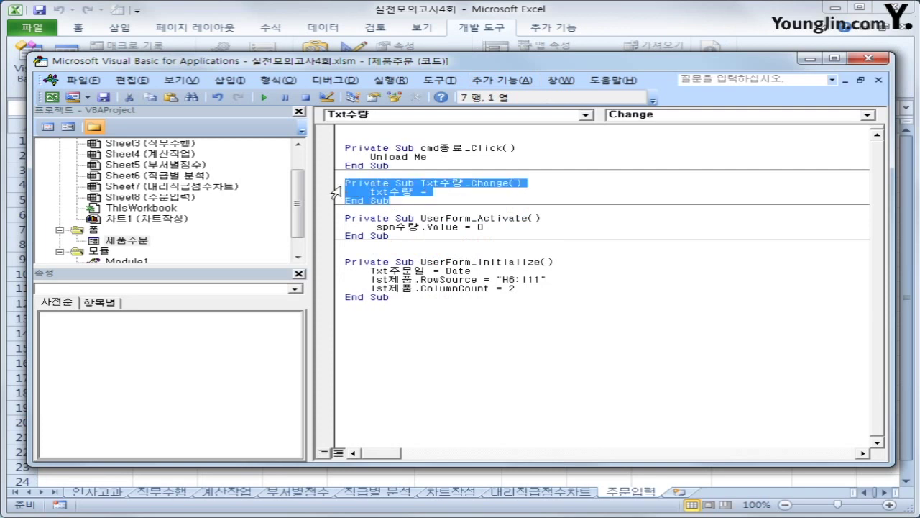
key(Delete)
Create the Change event procedure for spn수량 containing the statement txt수량 = spn수량.Value.
click(473, 116)
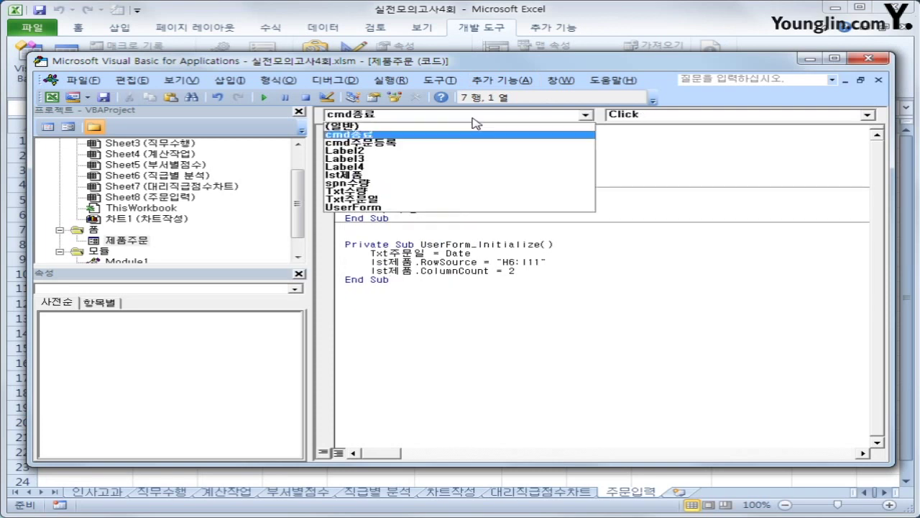
click(434, 185)
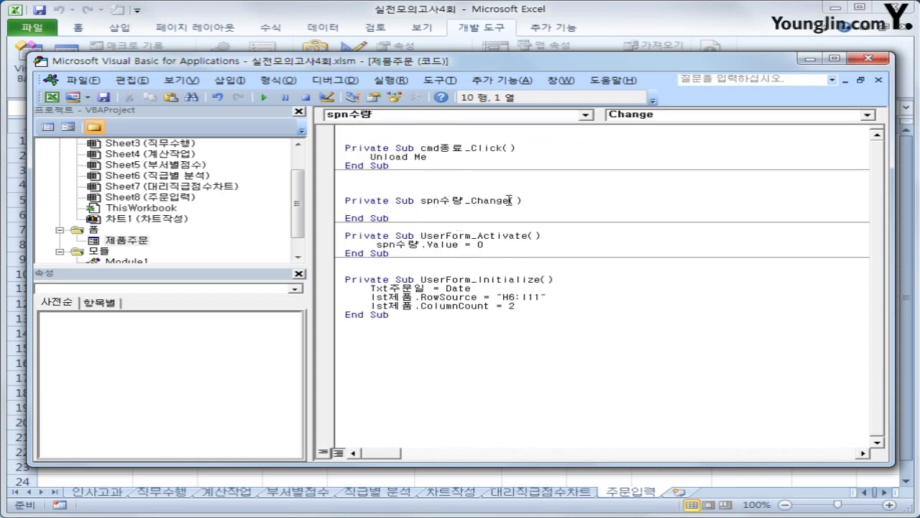
key(Tab)
text(tt)
text(txt)
text(수량 =ㄴ)
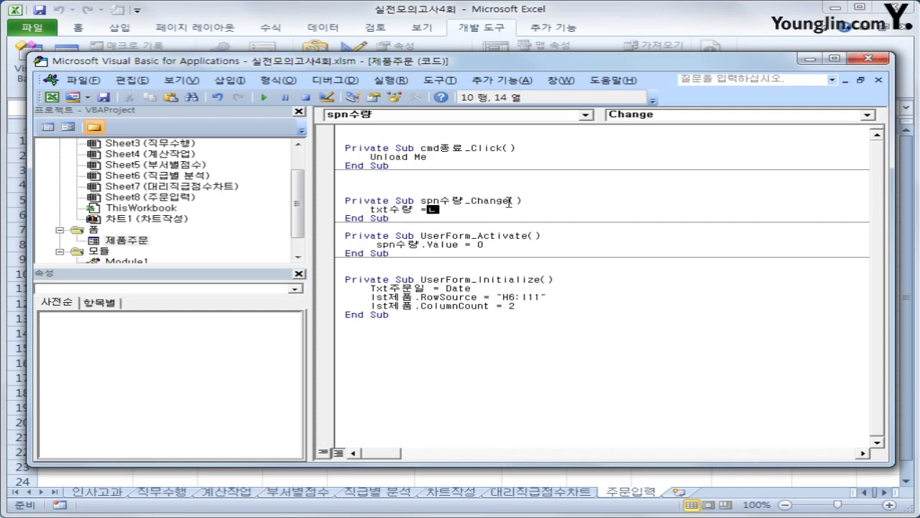
key(BackSpace)
text(spn수량.)
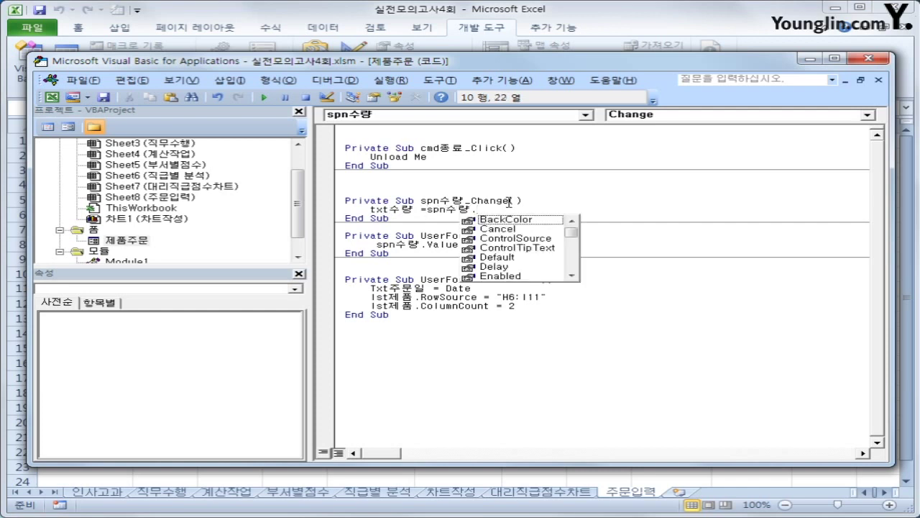
text(va)
key(Tab)
key(Down)
key(Down)
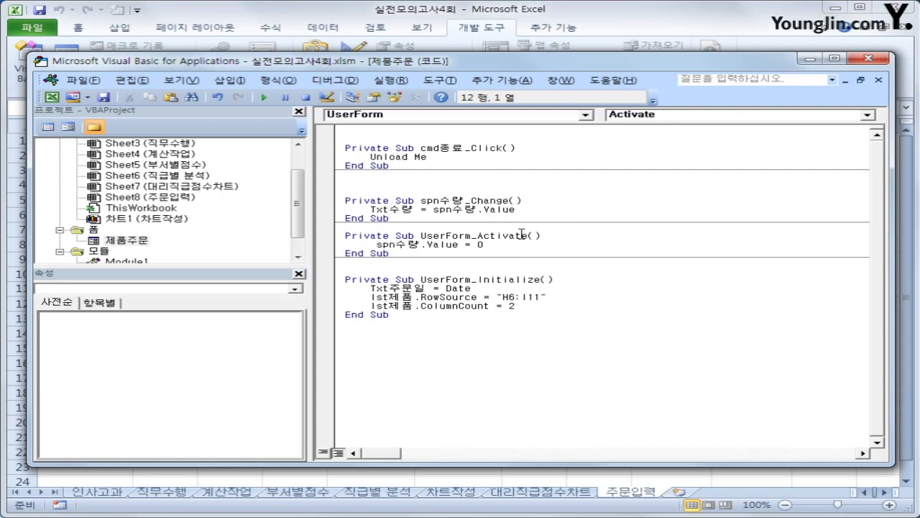
Reopen the 제품주문 form, select A001 키보드, and test the spin button by stepping 수량 up and down, ending at 4.
click(866, 59)
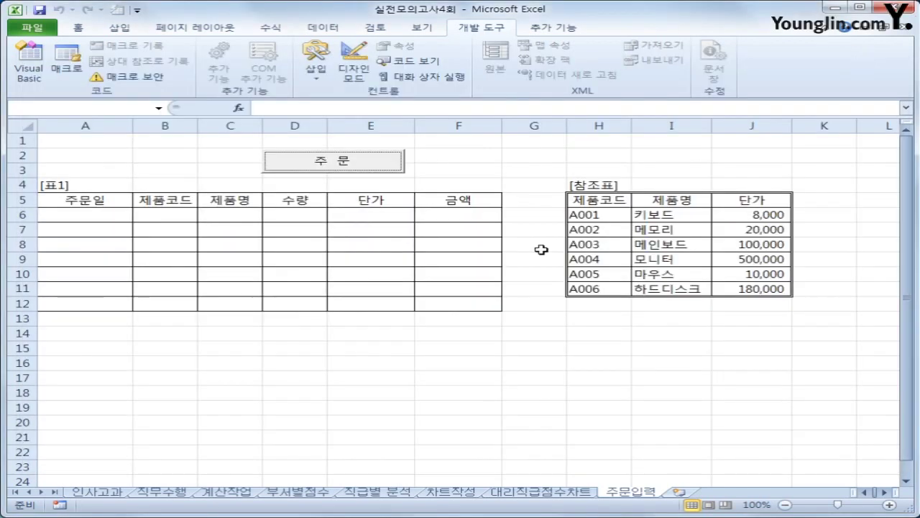
click(351, 162)
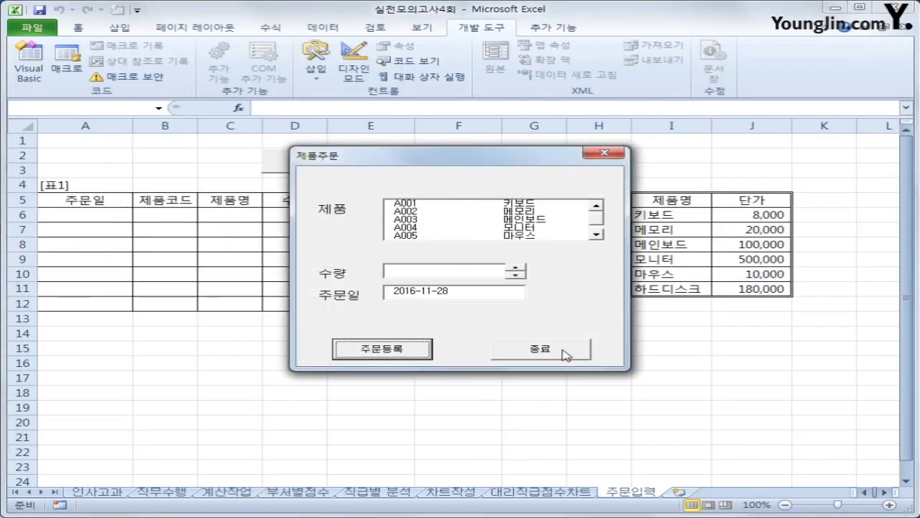
click(541, 206)
click(516, 267)
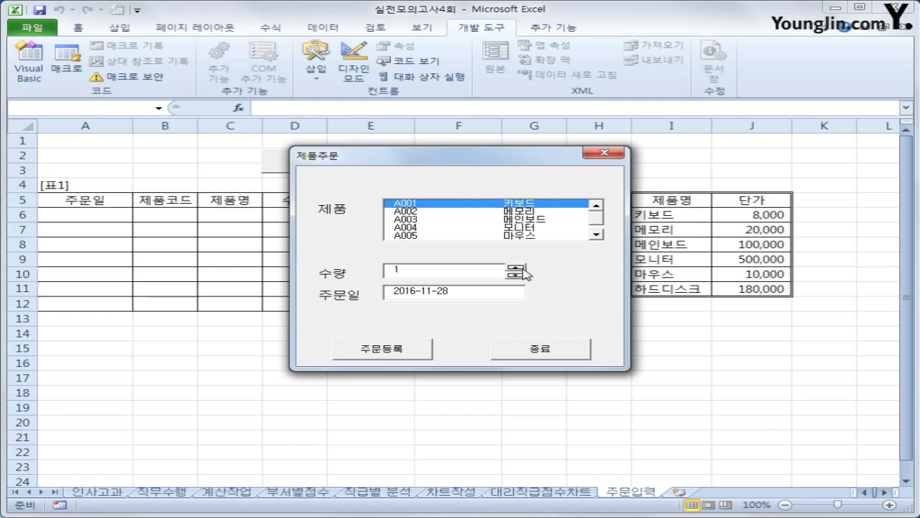
click(516, 267)
click(516, 268)
click(515, 267)
click(516, 276)
click(516, 276)
click(515, 277)
click(515, 276)
click(516, 268)
click(515, 268)
click(516, 268)
click(515, 267)
Compare the form's 제품 list with the 참조표 table, selecting A003, A004, A001 and A002 and moving the form aside.
drag(498, 157, 662, 150)
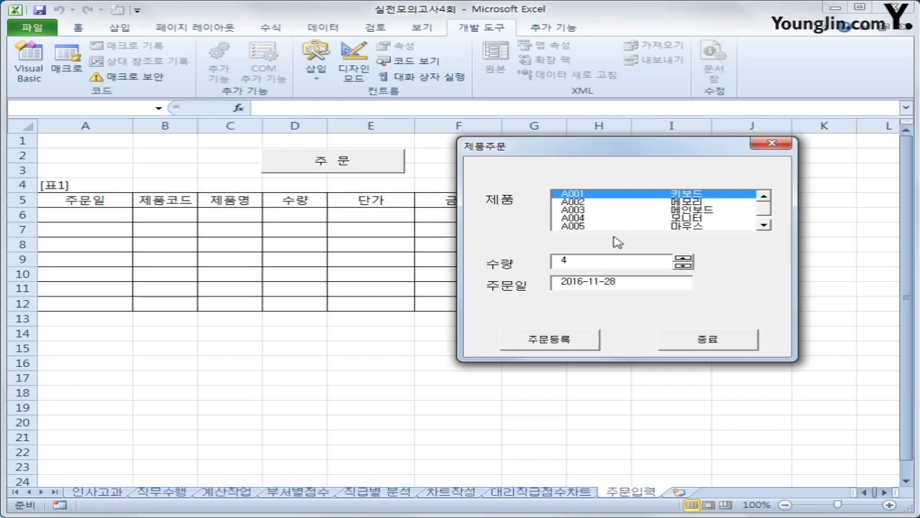
click(581, 210)
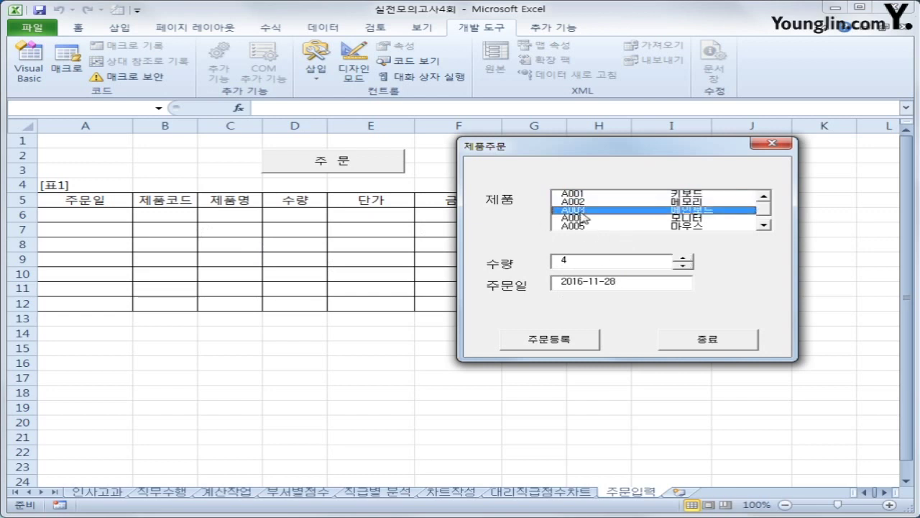
click(581, 220)
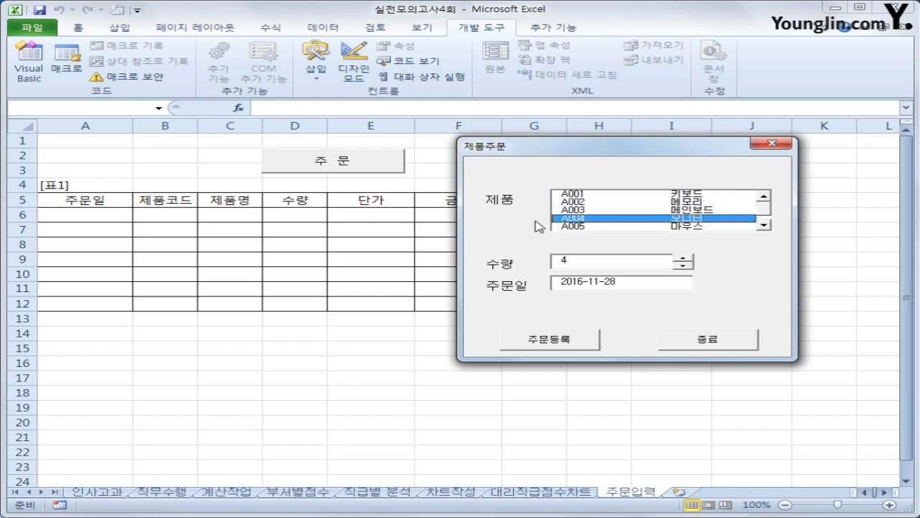
drag(676, 151, 668, 242)
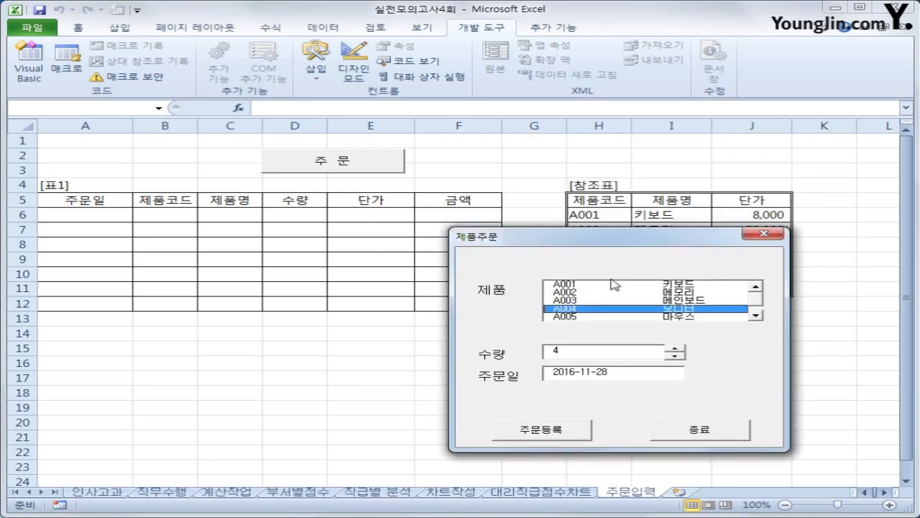
click(572, 285)
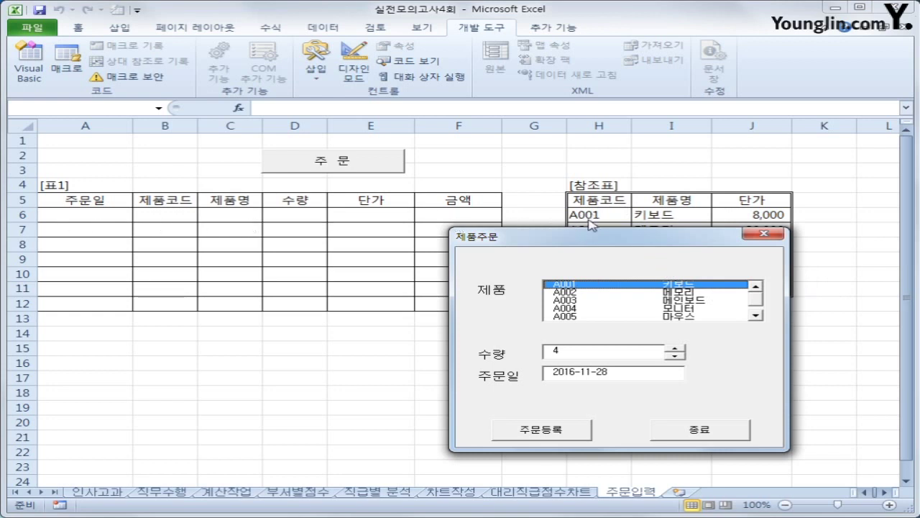
drag(586, 239, 205, 213)
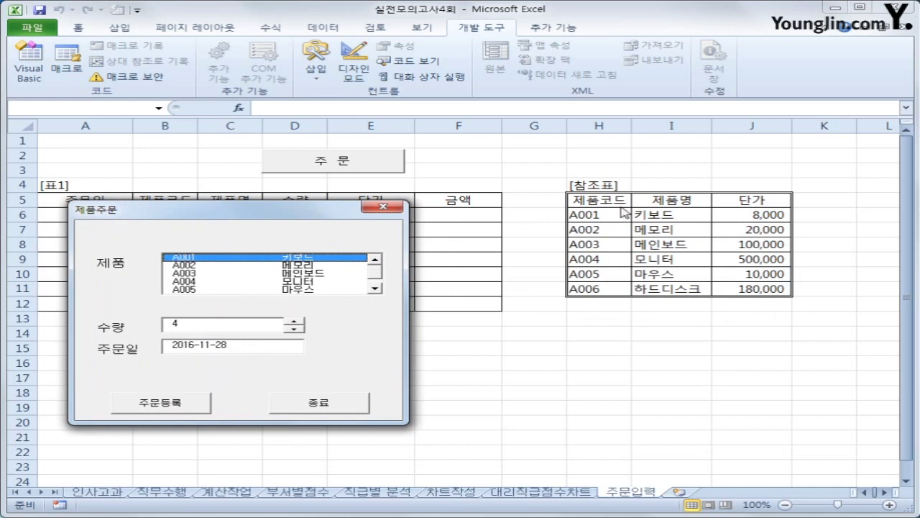
click(207, 268)
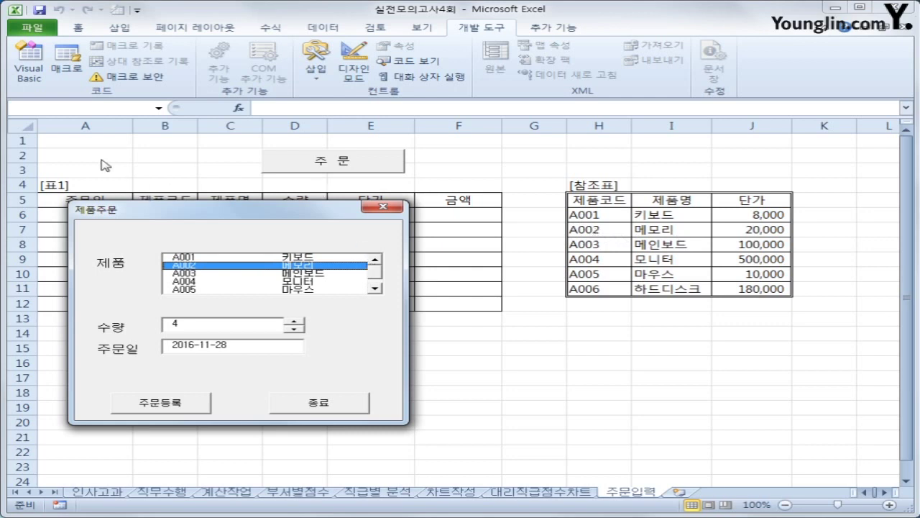
drag(101, 148, 108, 184)
mouse_move(152, 151)
mouse_down()
mouse_move(167, 170)
mouse_move(257, 150)
mouse_move(475, 150)
mouse_move(536, 164)
mouse_move(550, 148)
mouse_move(687, 146)
mouse_move(705, 162)
mouse_move(691, 199)
mouse_up()
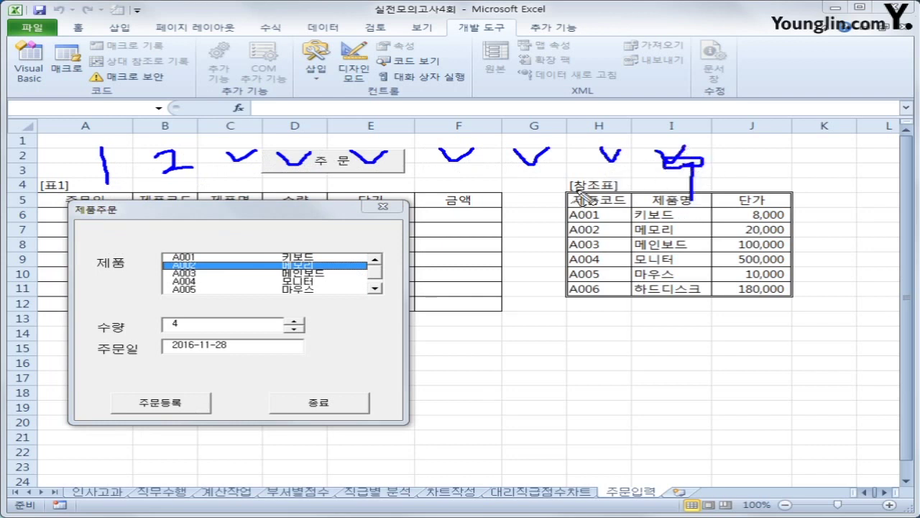
mouse_move(196, 256)
mouse_down()
mouse_move(232, 232)
mouse_move(270, 221)
mouse_move(268, 232)
mouse_up()
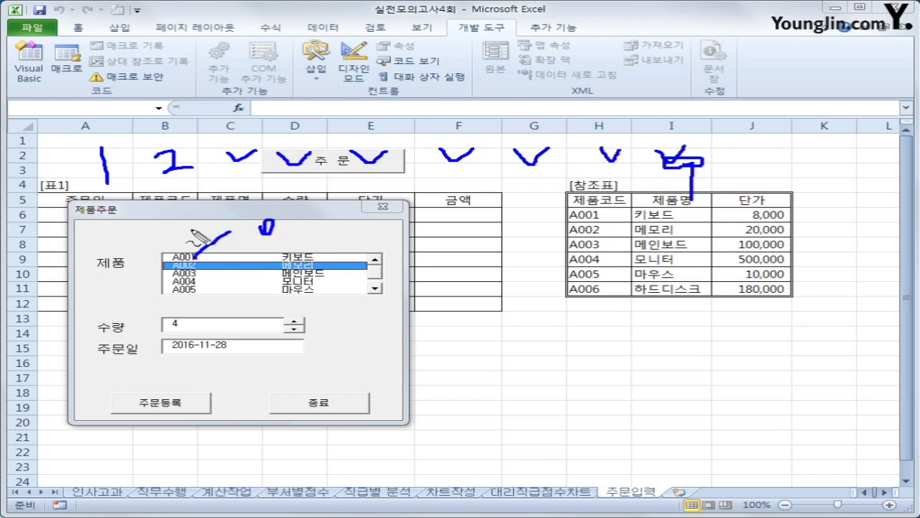
mouse_move(609, 223)
mouse_down()
mouse_move(573, 230)
mouse_move(601, 219)
mouse_move(608, 230)
mouse_move(626, 225)
mouse_up()
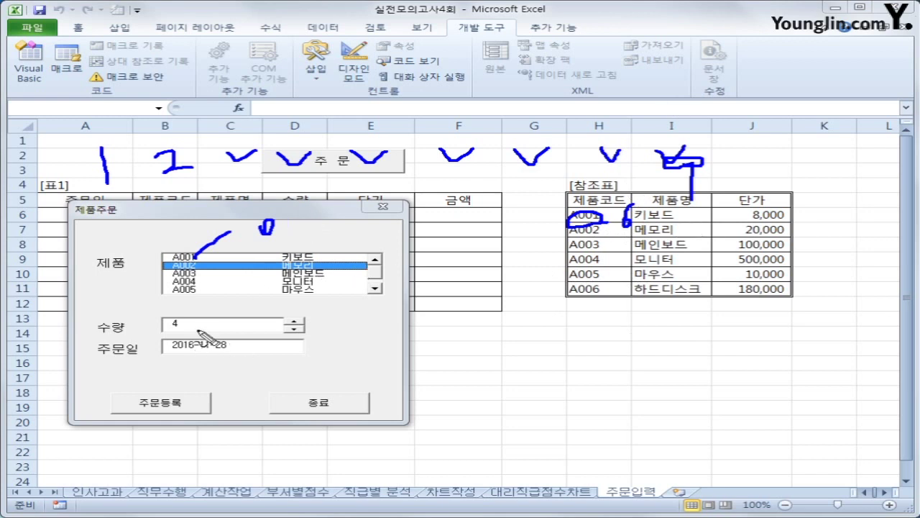
mouse_move(199, 338)
mouse_down()
mouse_move(165, 314)
mouse_move(196, 335)
mouse_up()
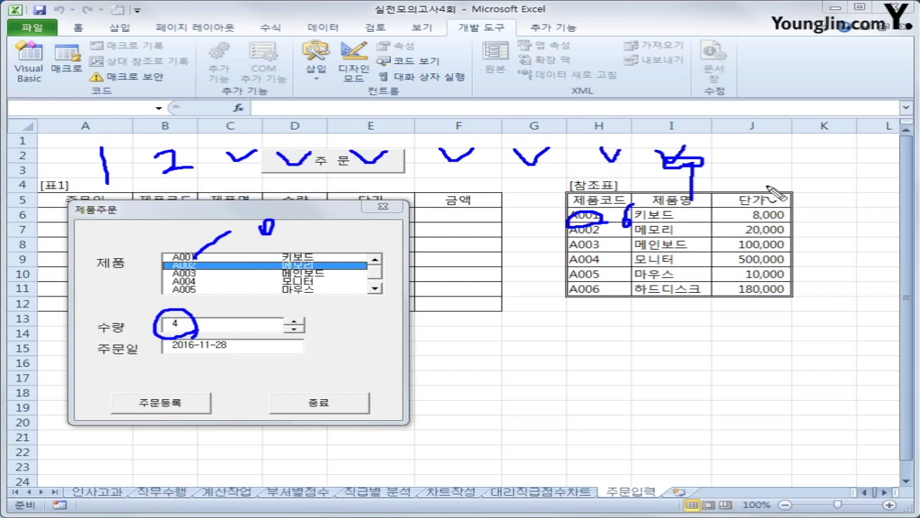
mouse_move(756, 151)
mouse_down()
mouse_move(745, 178)
mouse_move(771, 178)
mouse_move(791, 164)
mouse_move(768, 154)
mouse_up()
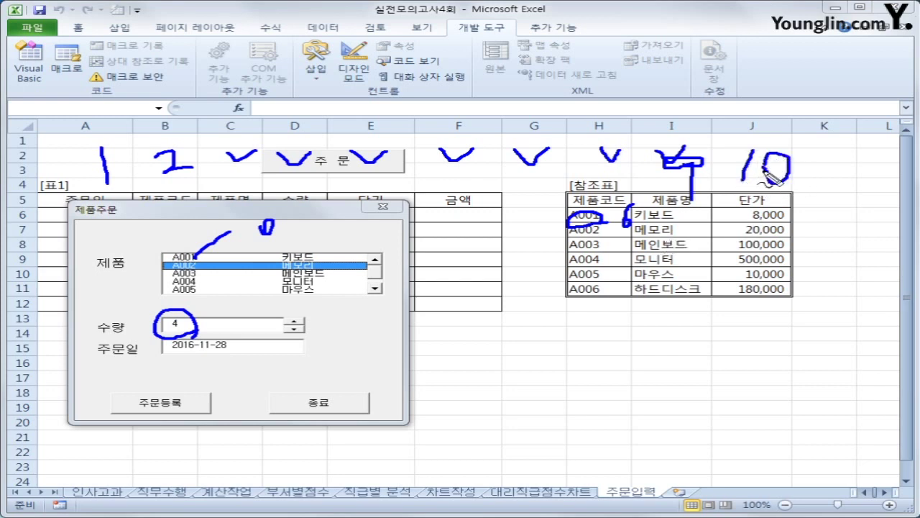
drag(453, 202, 473, 199)
key(Escape)
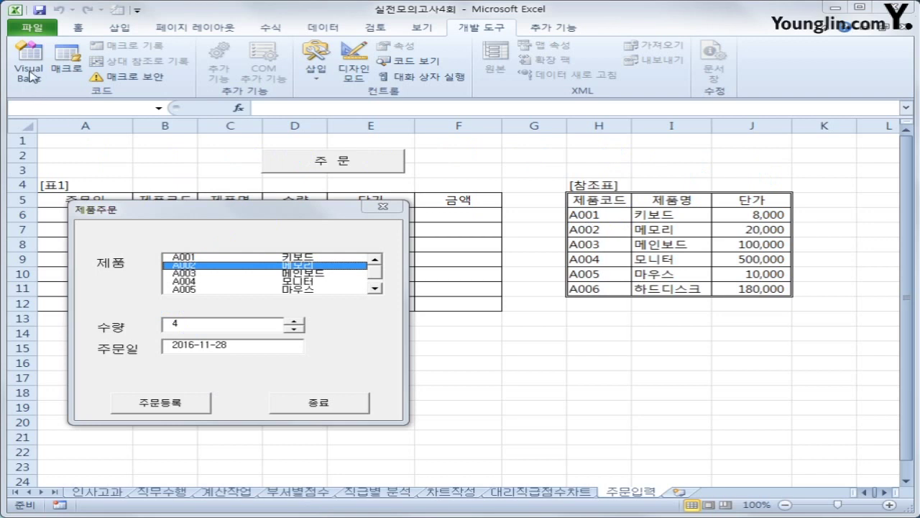
Close the order form and select the title and header rows of 표1, A4:F5, to examine its layout.
key(Escape)
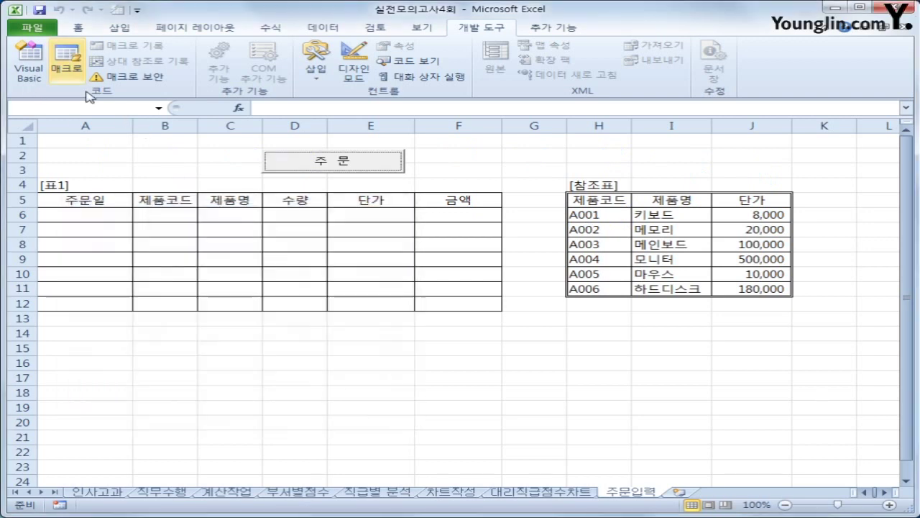
click(29, 70)
click(888, 63)
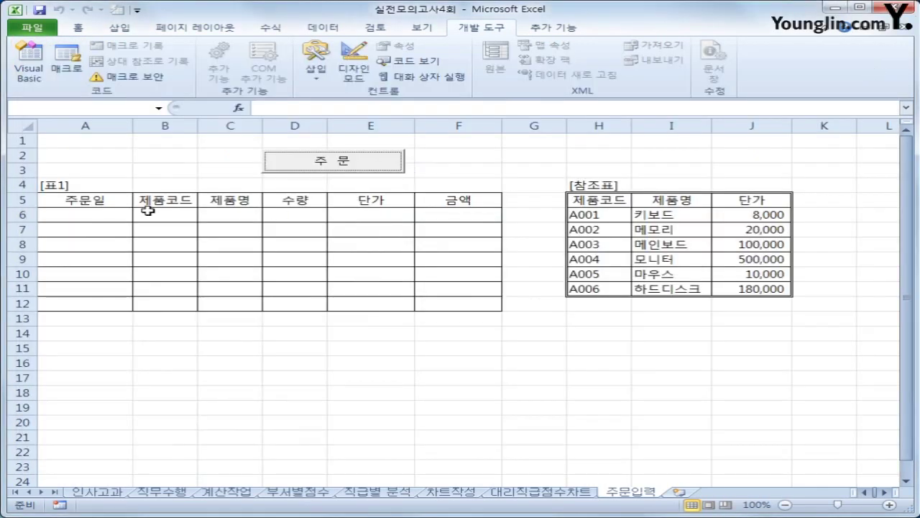
click(90, 200)
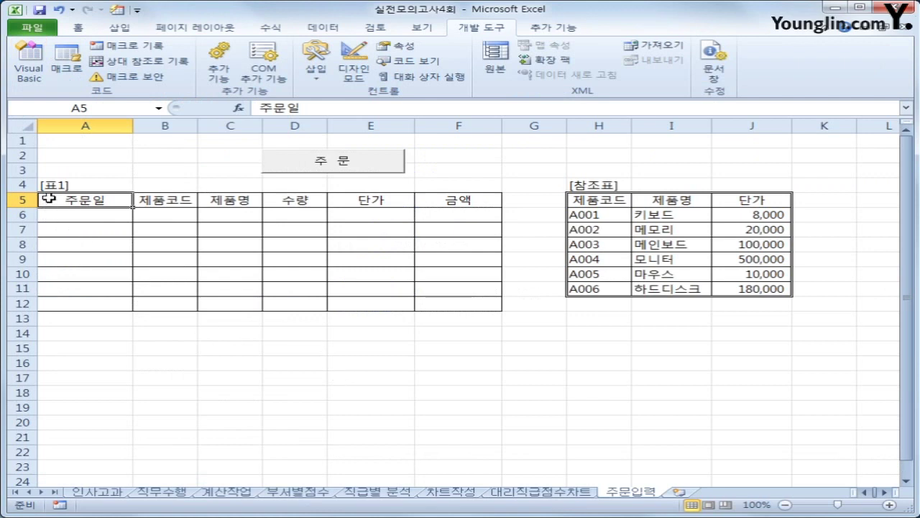
drag(49, 199, 435, 188)
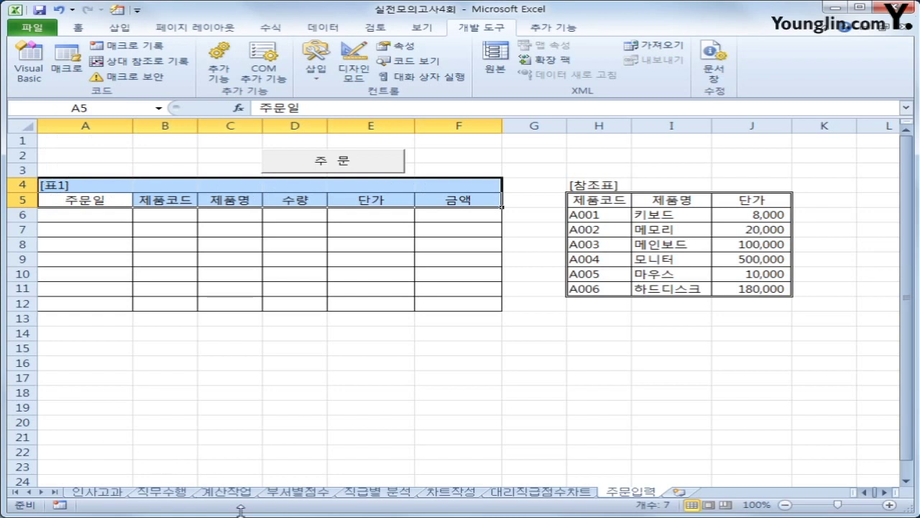
key(ctrl+2)
mouse_move(117, 172)
mouse_down()
mouse_move(68, 173)
mouse_move(109, 149)
mouse_move(115, 173)
mouse_up()
mouse_move(69, 152)
mouse_down()
mouse_move(80, 158)
mouse_move(72, 169)
mouse_up()
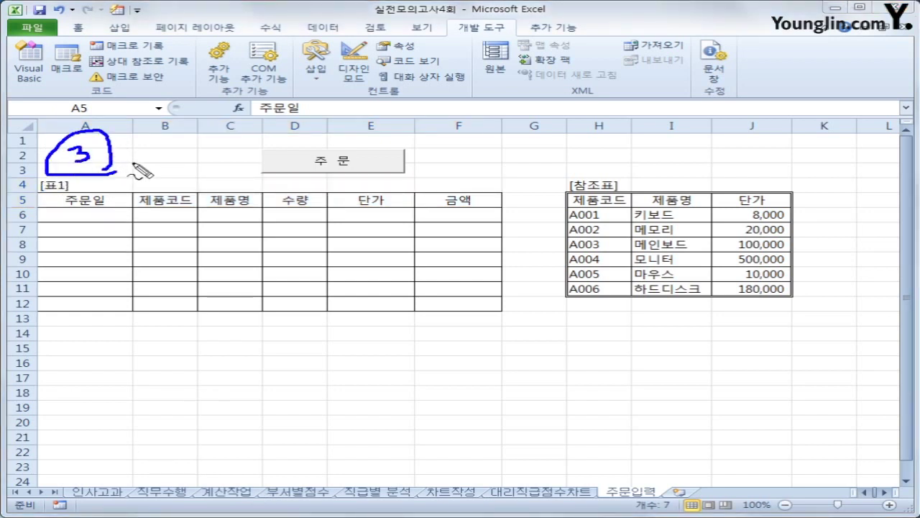
drag(132, 164, 151, 164)
mouse_move(141, 154)
mouse_down()
mouse_move(141, 174)
mouse_move(161, 172)
mouse_up()
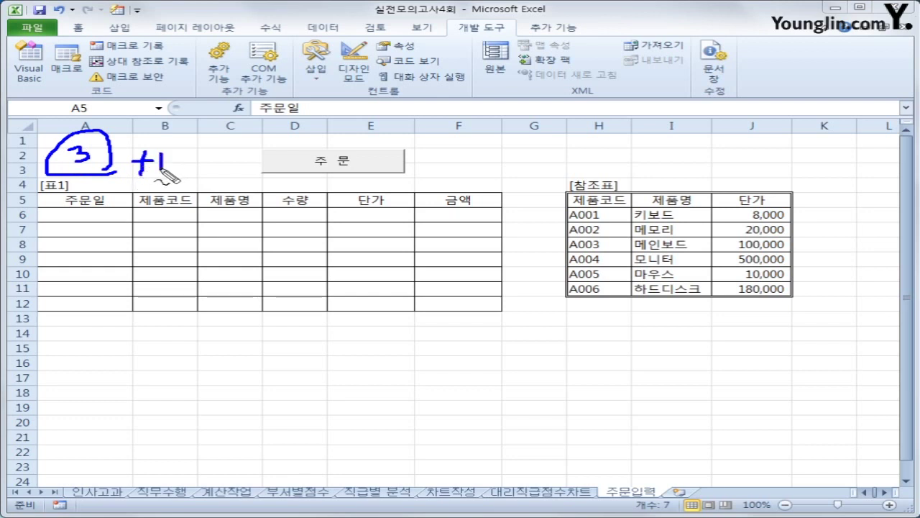
mouse_move(112, 209)
mouse_down()
mouse_move(108, 225)
mouse_move(96, 214)
mouse_move(115, 216)
mouse_up()
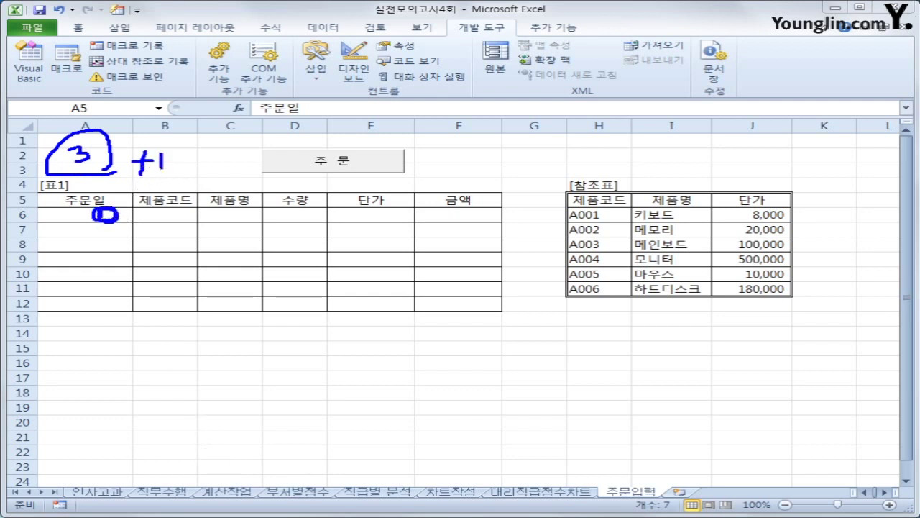
key(Escape)
Return to the Visual Basic editor and create the Click event procedure for the cmd주문등록 button.
click(32, 72)
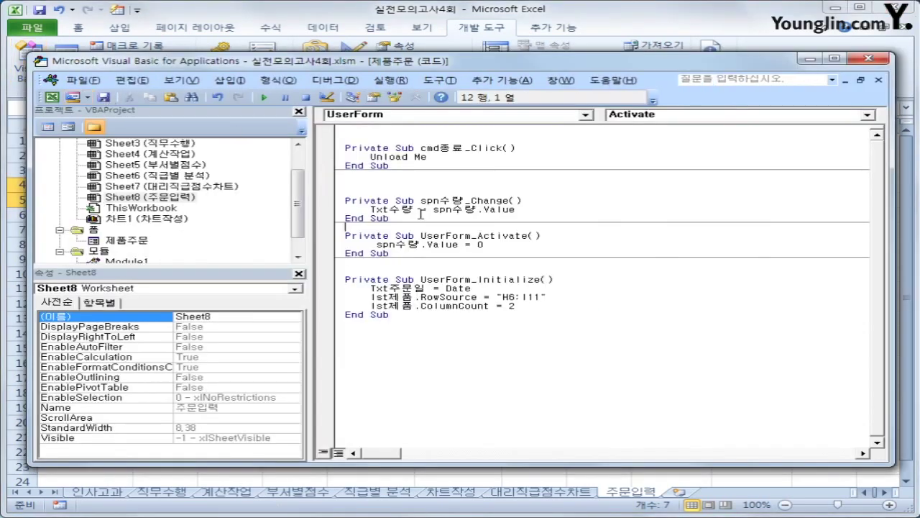
click(392, 116)
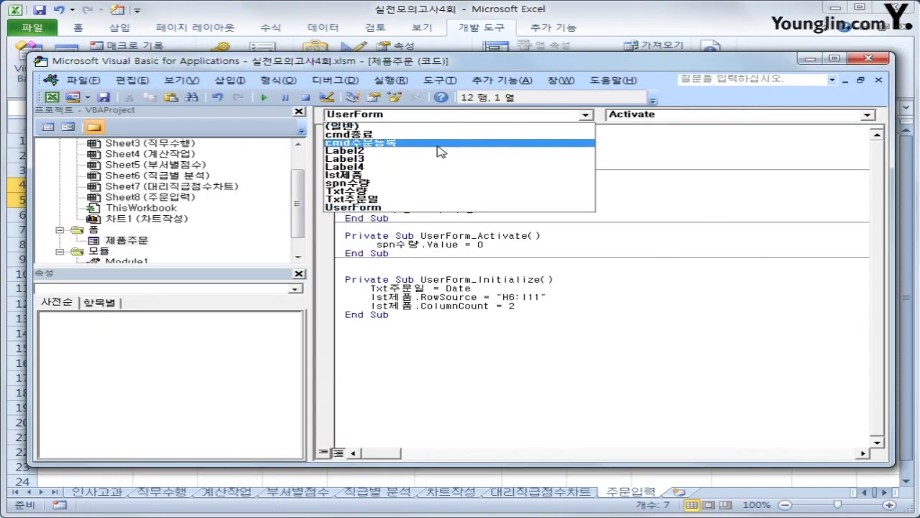
click(441, 143)
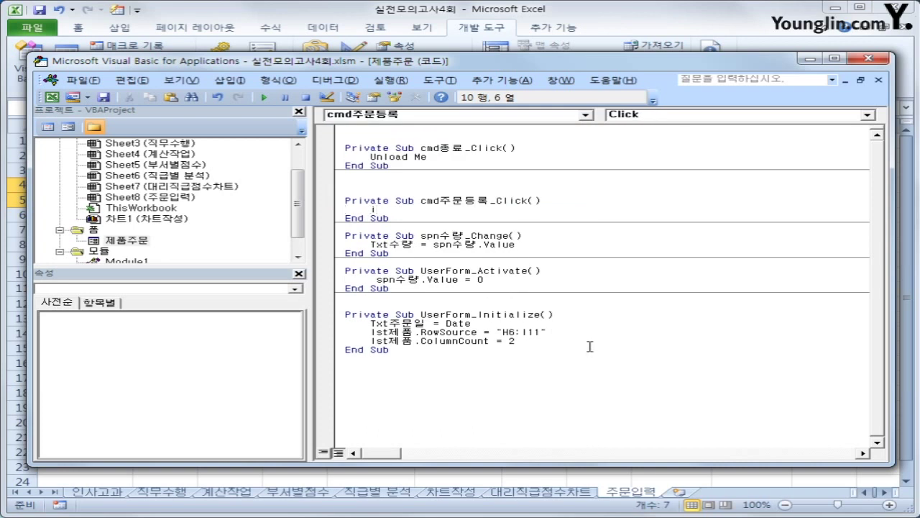
Add the statement i = Range("A5").CurrentRegion.Rows.Count + 4 to the cmd주문등록 Click procedure, followed by a blank line.
text(i =range()
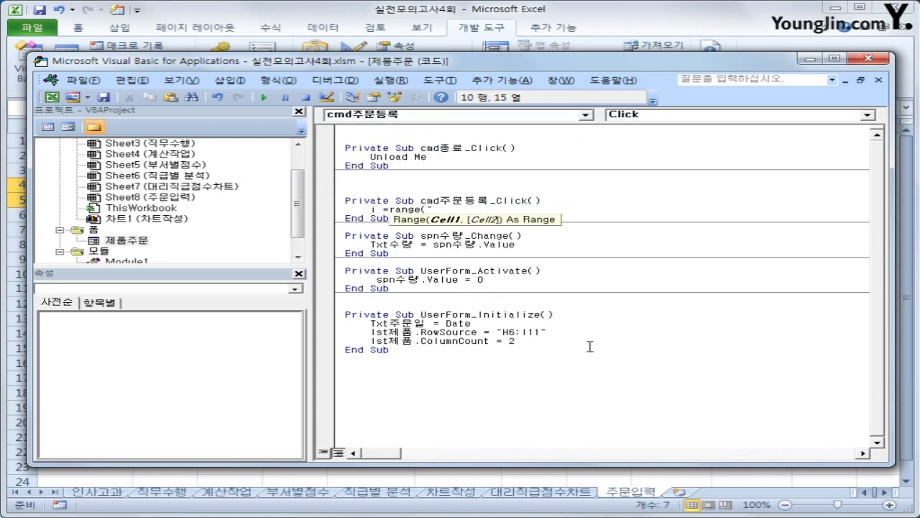
text("A5").)
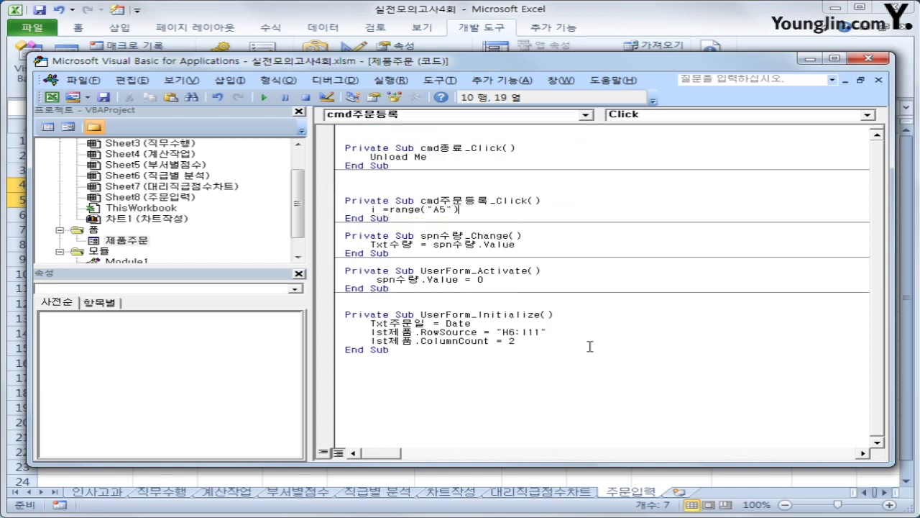
text(cu)
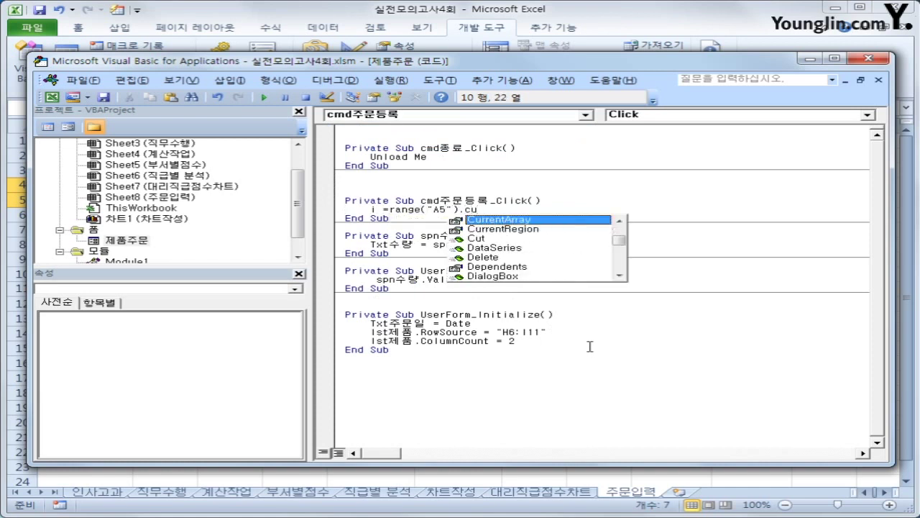
key(Down)
key(Tab)
text(.ro)
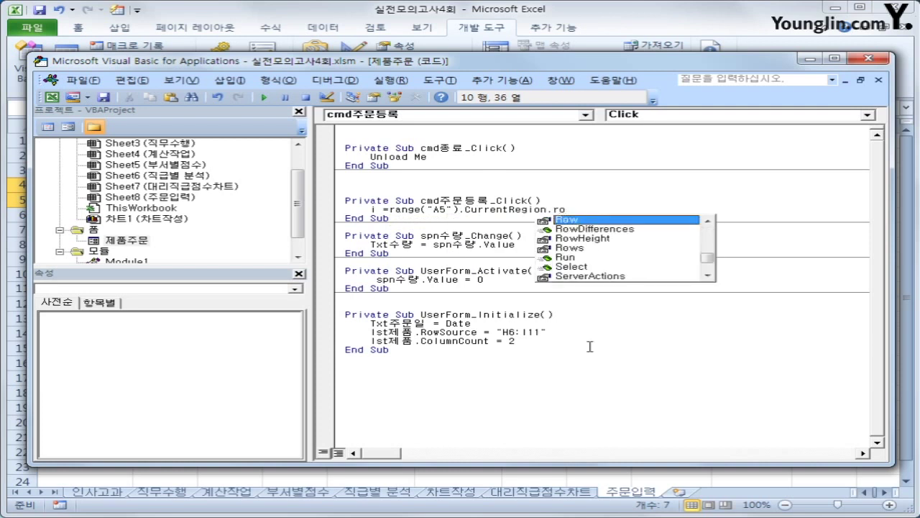
text(ws.count )
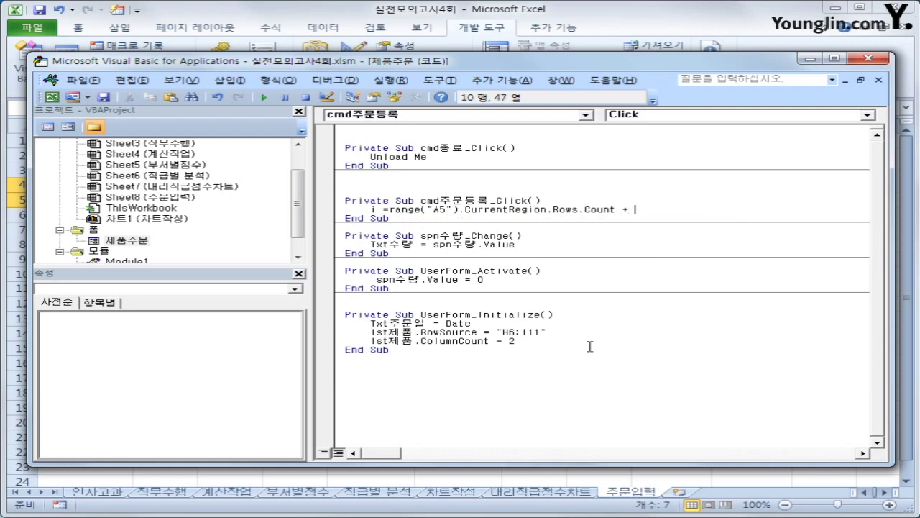
text(+ 4)
key(Return)
key(Return)
Add the statement Cells(i, 1) = Txt주문일 to write the order date into the first column of the new row.
text(c)
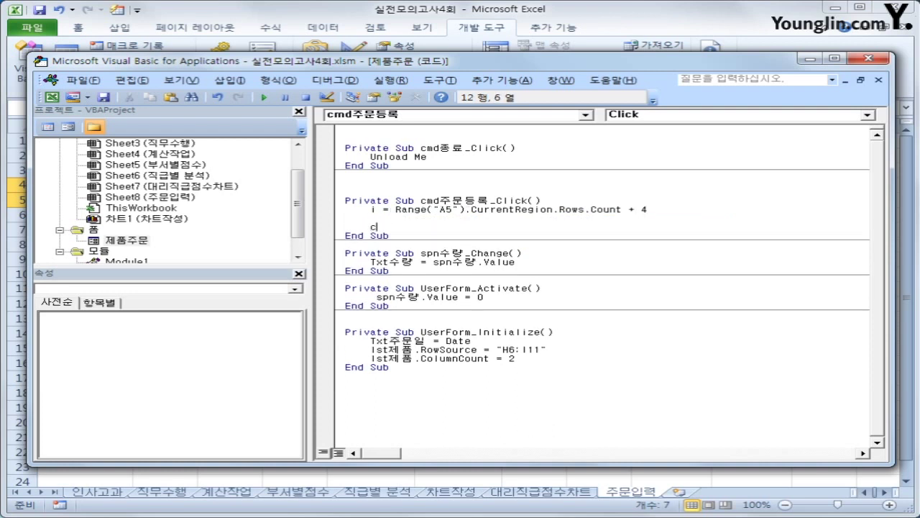
text(ells(i,1) =txt주문일)
key(Return)
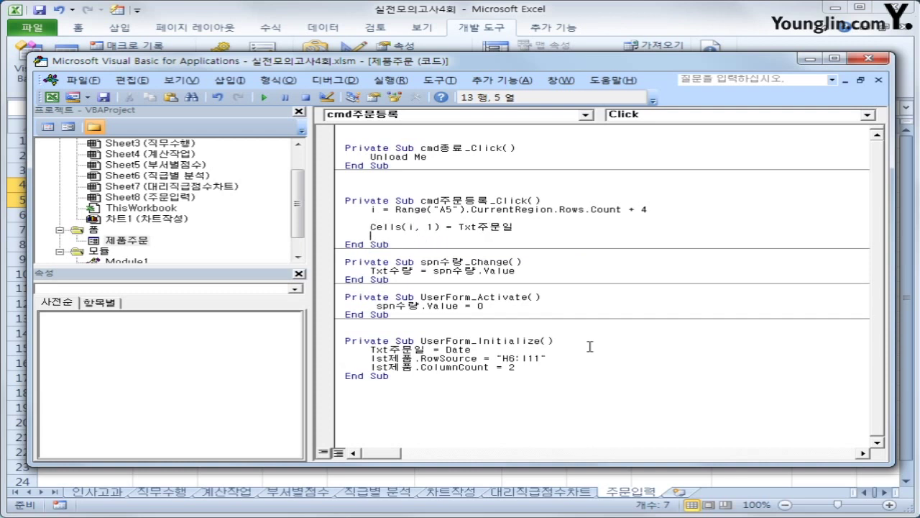
Duplicate the Cells(i, 1) = Txt주문일 statement on the line directly below it.
key(shift+End)
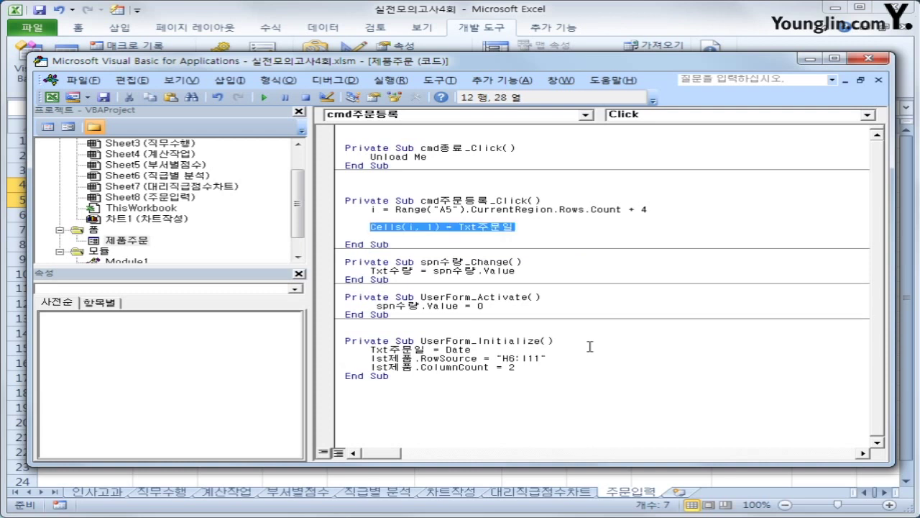
key(ctrl+c)
key(End)
key(Return)
key(ctrl+v)
key(Return)
key(Up)
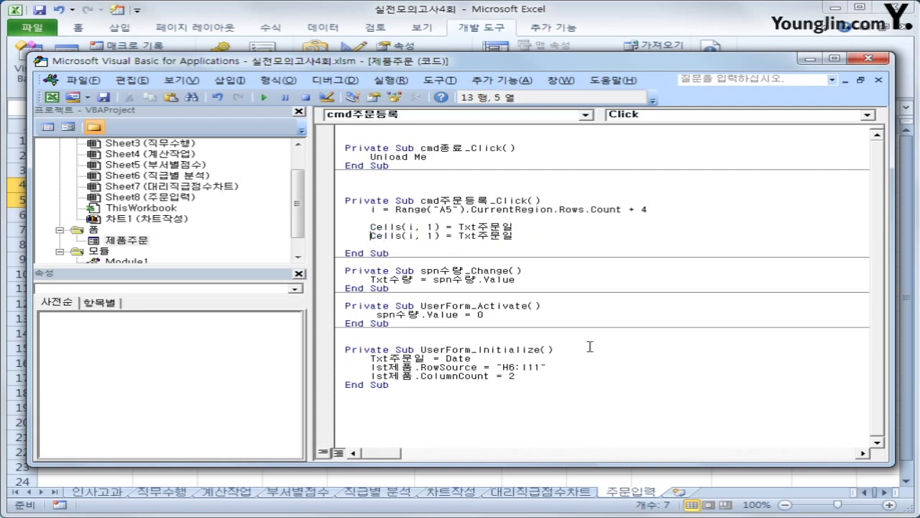
Change the duplicated statement to Cells(i, 2) = lst제품 and start a new line after it.
key(End)
key(Left)
key(Left)
key(Left)
key(Left)
key(Left)
key(Left)
key(Left)
key(Left)
key(Left)
key(BackSpace)
text(2)
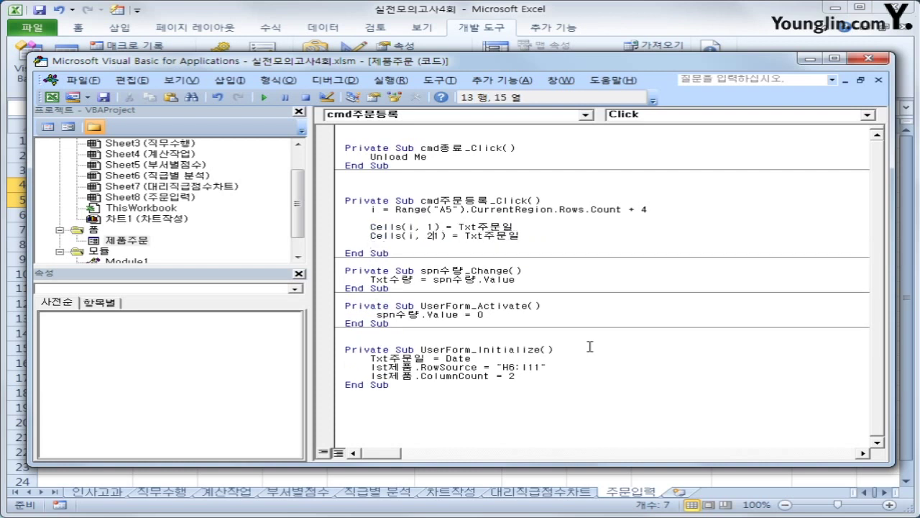
key(End)
key(shift+Left)
key(shift+Left)
key(shift+Left)
key(shift+Left)
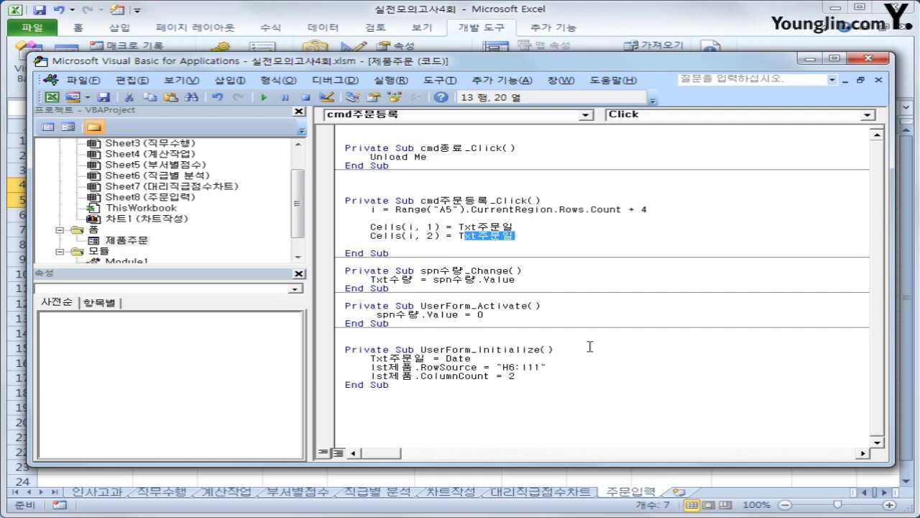
key(shift+Left)
text(;)
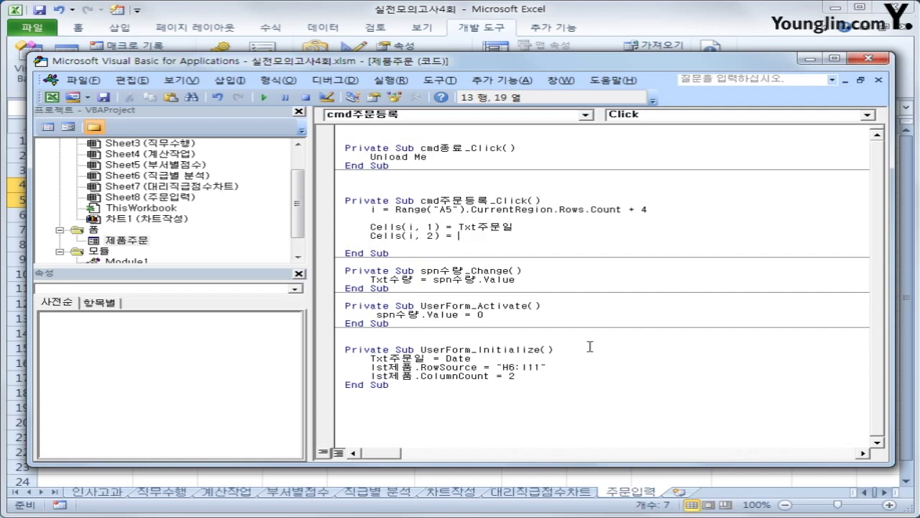
text(lst제품)
key(Return)
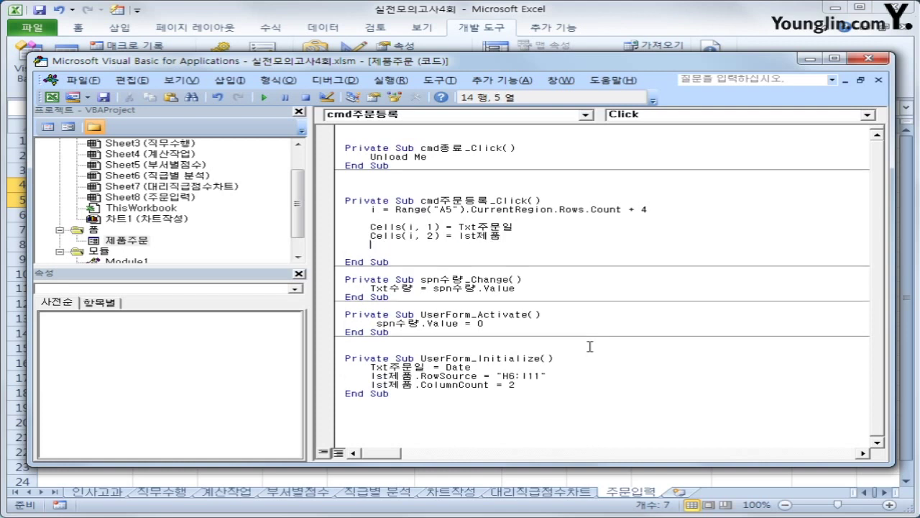
Add a third statement from the copied line, reading Cells(i, 3) = Cells(lst제품.ListIndex + 6, 9).
key(ctrl+v)
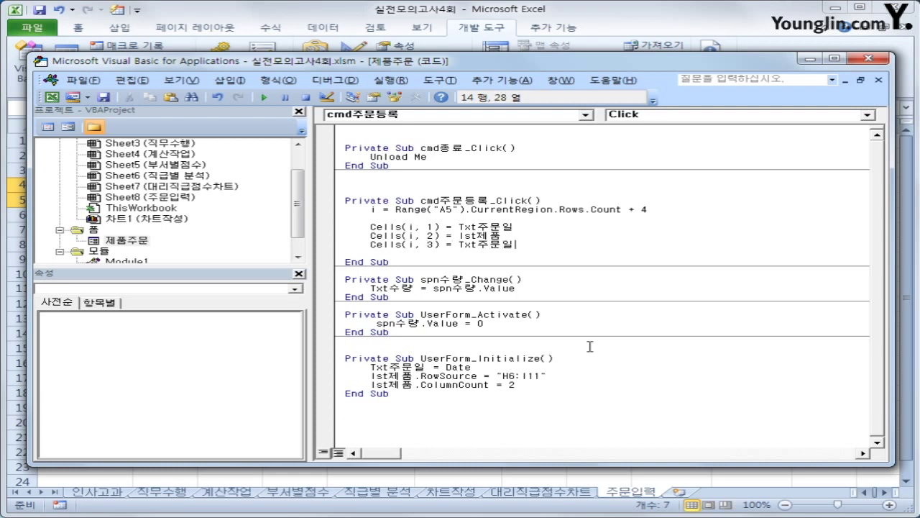
key(shift+Left)
key(shift+Left)
key(shift+Left)
key(shift+Left)
key(shift+Left)
key(shift+Left)
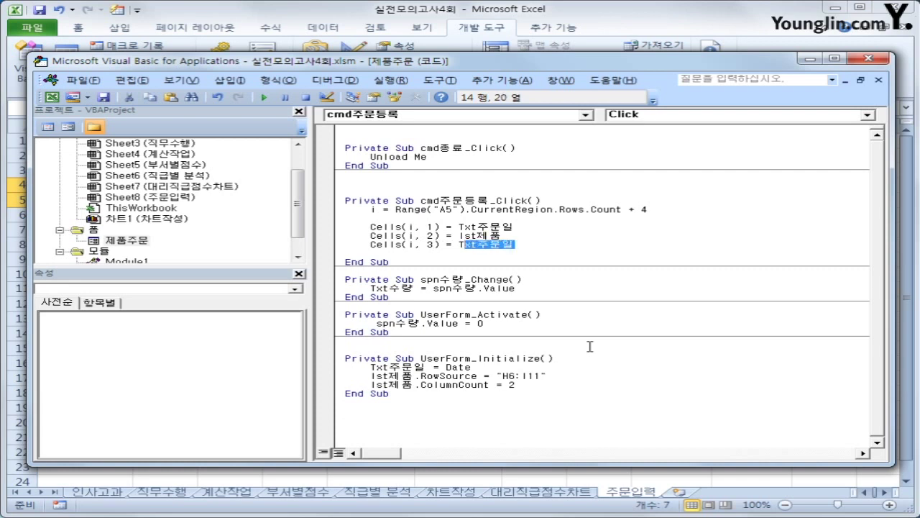
text(cells(i)
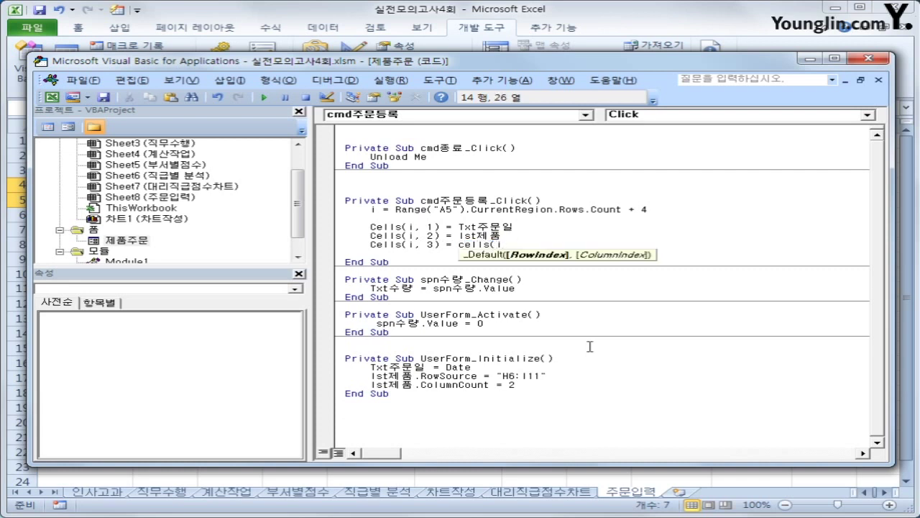
key(BackSpace)
text(lst제품.li)
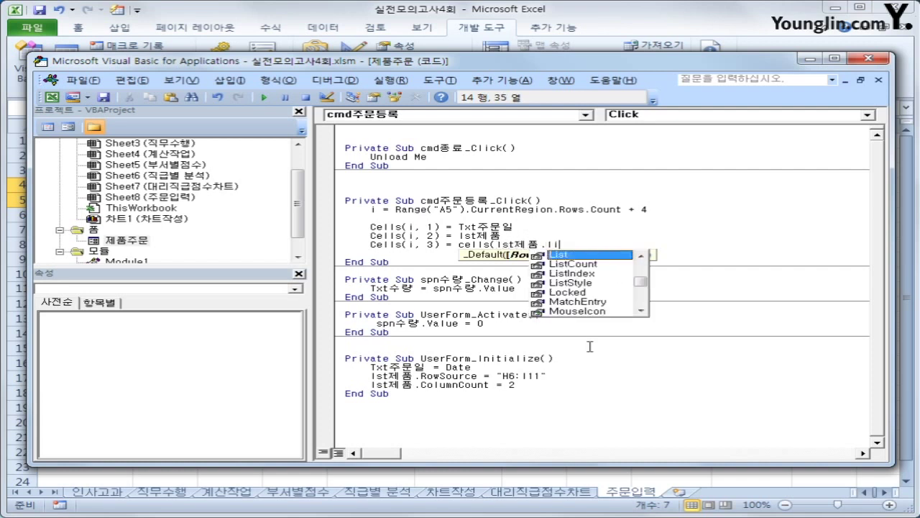
text(stin)
key(Tab)
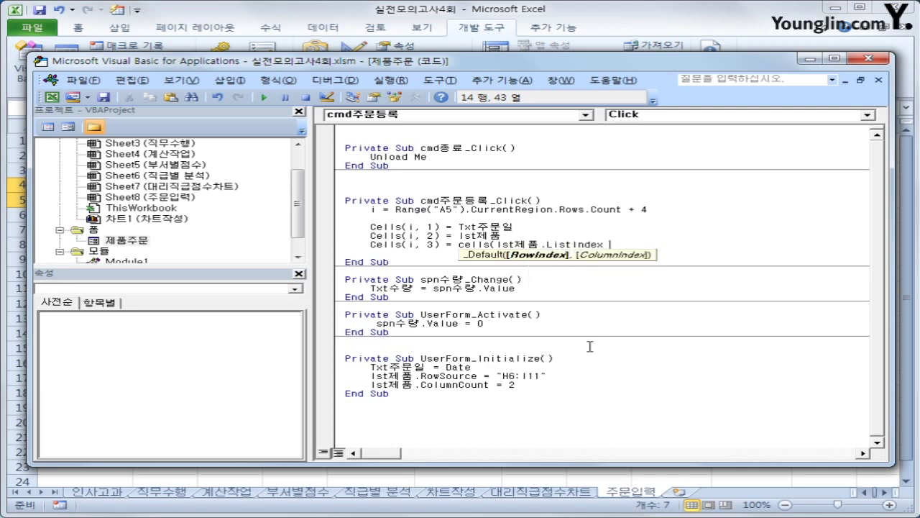
text(+ 6, )
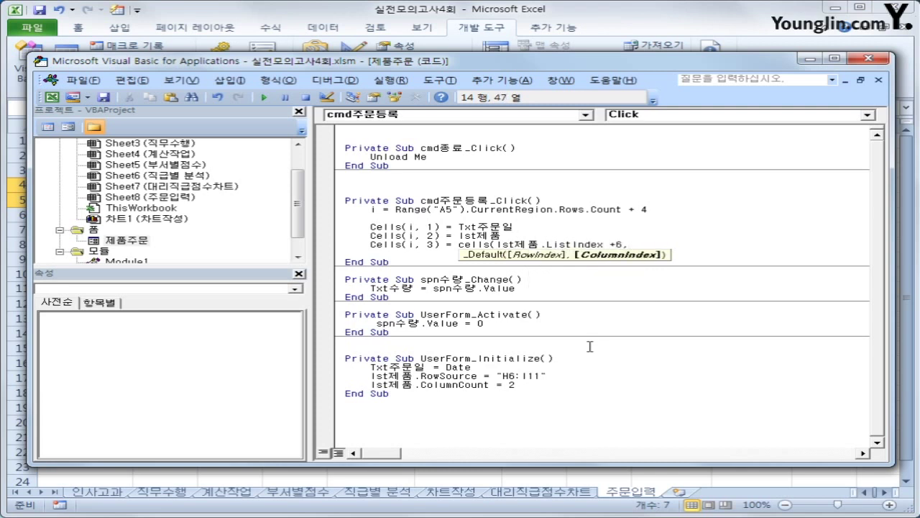
text(9))
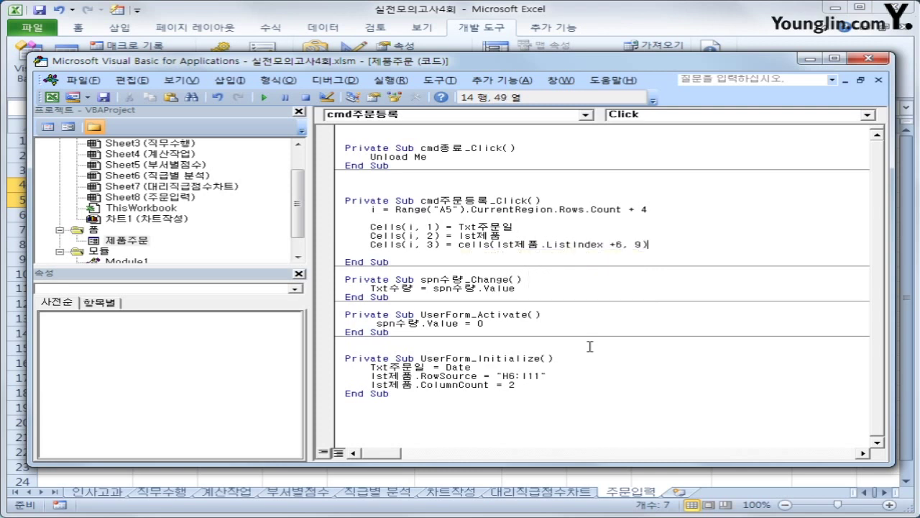
key(Return)
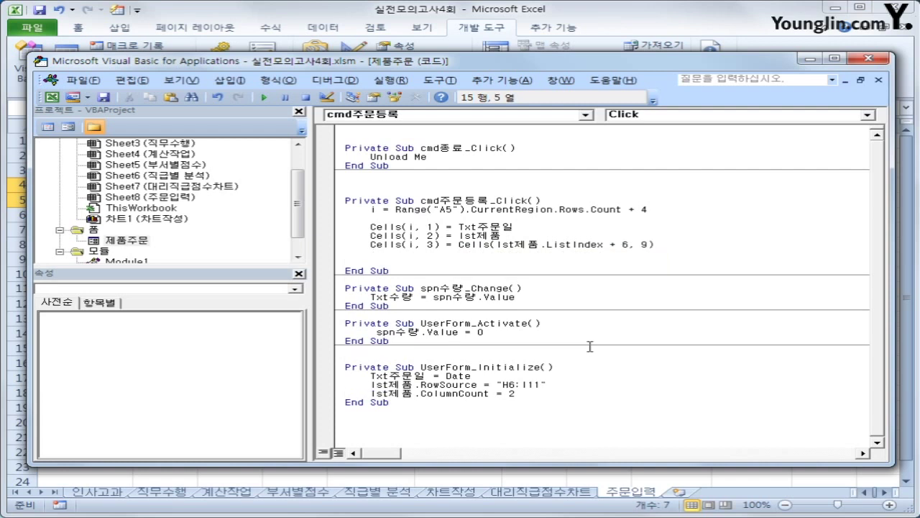
Move the row expression into iRow = lst제품.ListIndex + 6 above the Cells statements and use iRow in its place in the third statement.
key(Right)
key(Right)
key(Right)
key(Right)
key(Right)
key(Right)
key(Right)
key(Right)
key(Right)
key(Right)
key(Right)
key(Right)
key(Right)
key(Right)
key(shift+Right)
key(shift+Right)
key(shift+Right)
key(shift+Right)
key(shift+Right)
key(shift+Right)
key(shift+Right)
key(shift+Right)
key(shift+Right)
key(shift+Right)
key(shift+Right)
key(shift+Right)
key(shift+Right)
key(shift+Right)
key(shift+Right)
key(shift+Right)
key(shift+Right)
key(shift+Right)
key(shift+Right)
key(shift+Right)
key(shift+Left)
key(shift+Left)
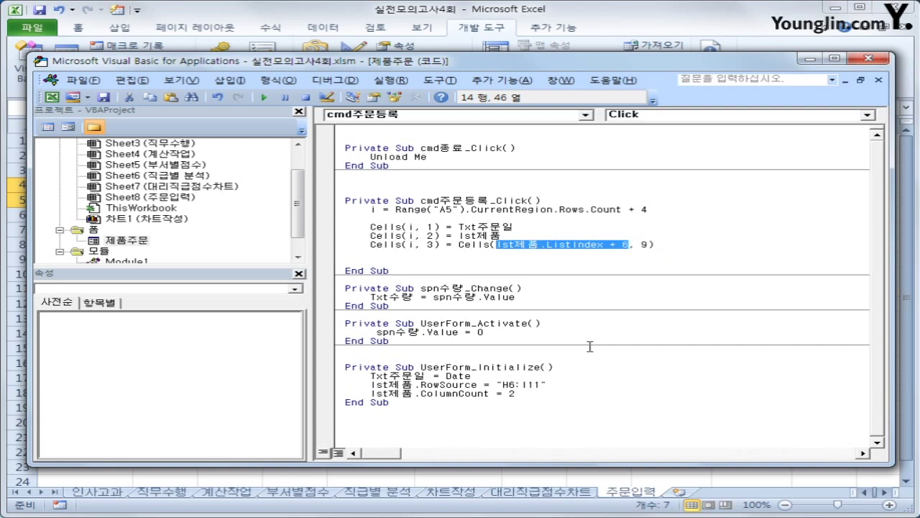
key(ctrl+x)
key(Up)
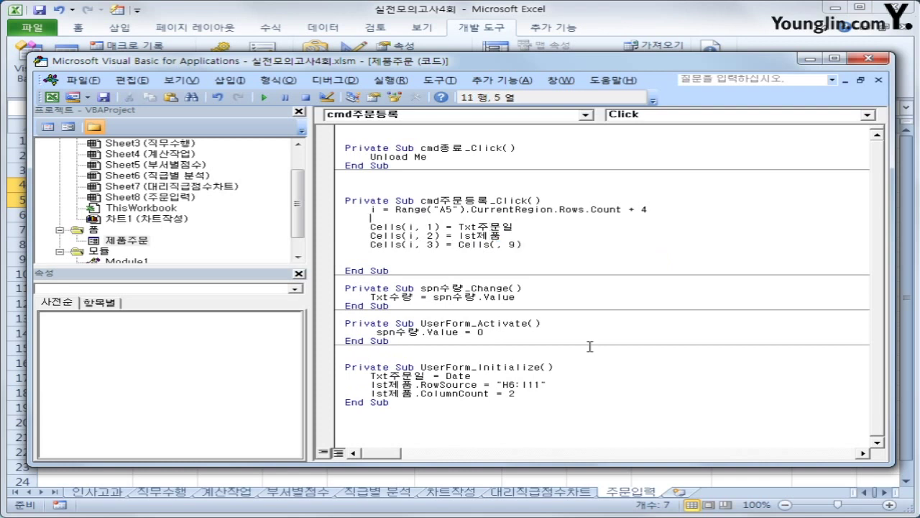
key(Return)
text(iRo)
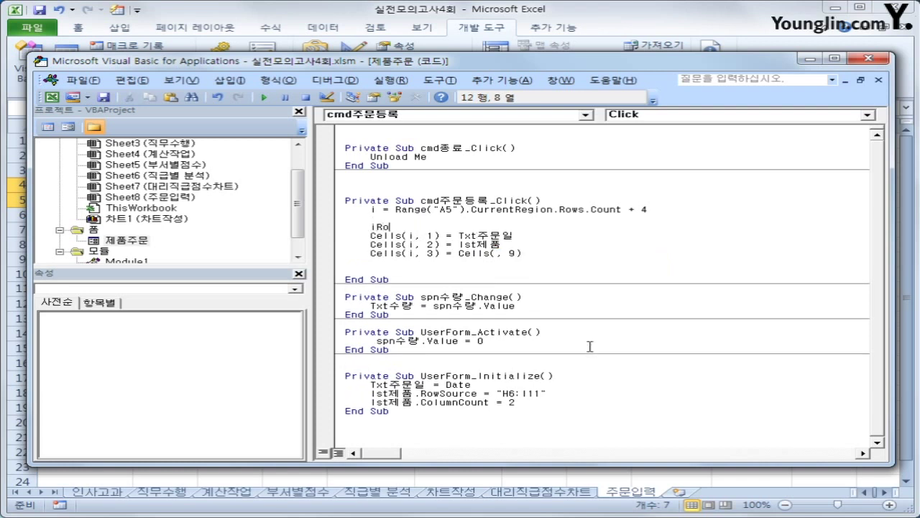
text(w =)
key(ctrl+v)
key(Return)
key(End)
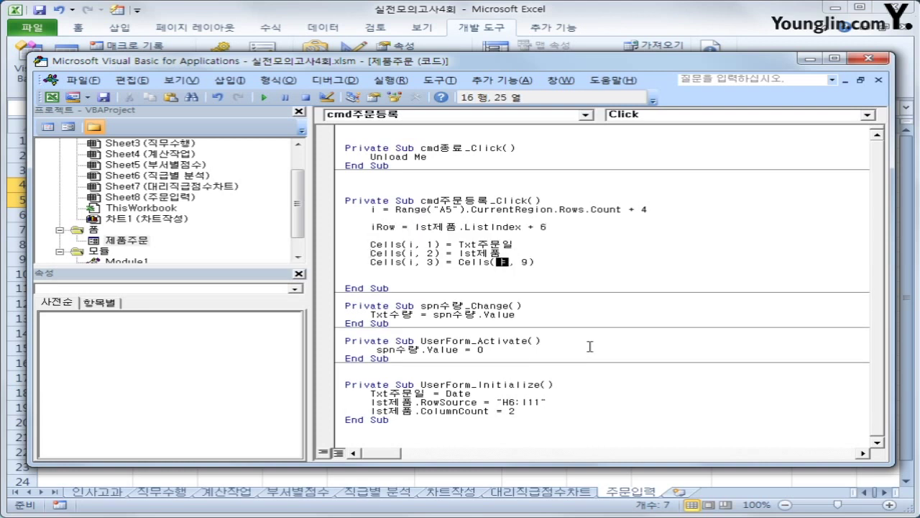
text(iRow)
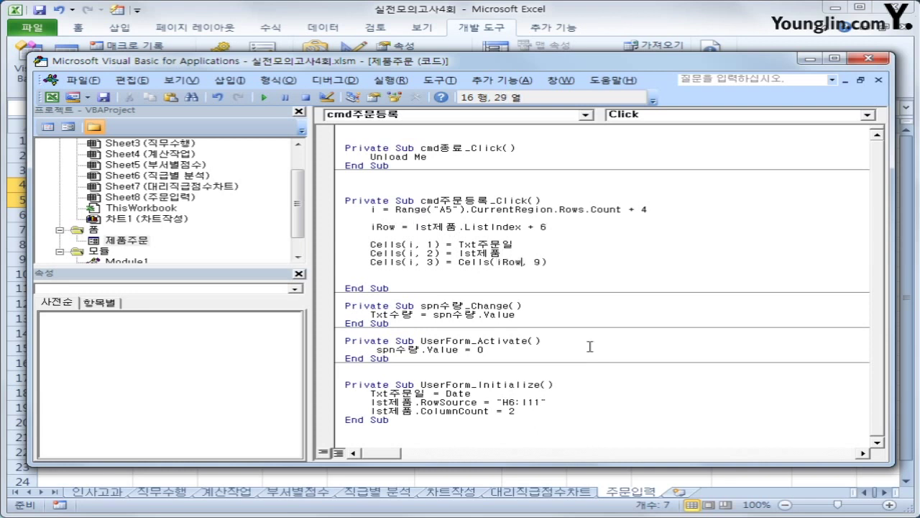